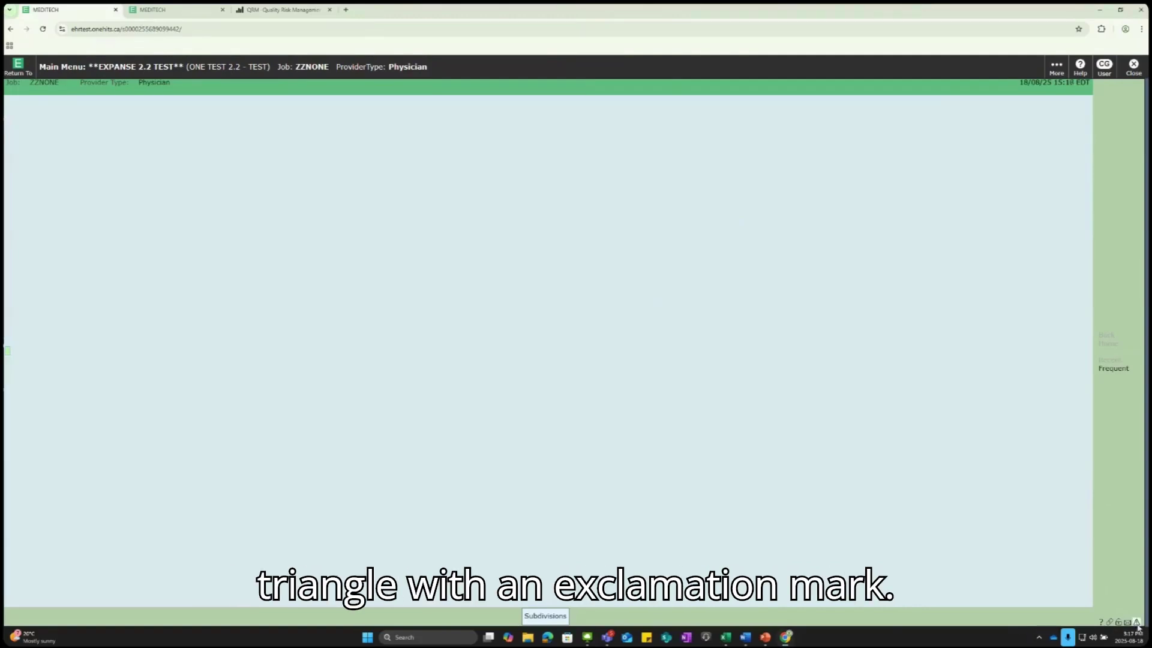
Step: Create a new Incident report and choose Sault Area Hospital from the Facility lookup
{"action": "left_click", "coordinate": [1137, 623]}
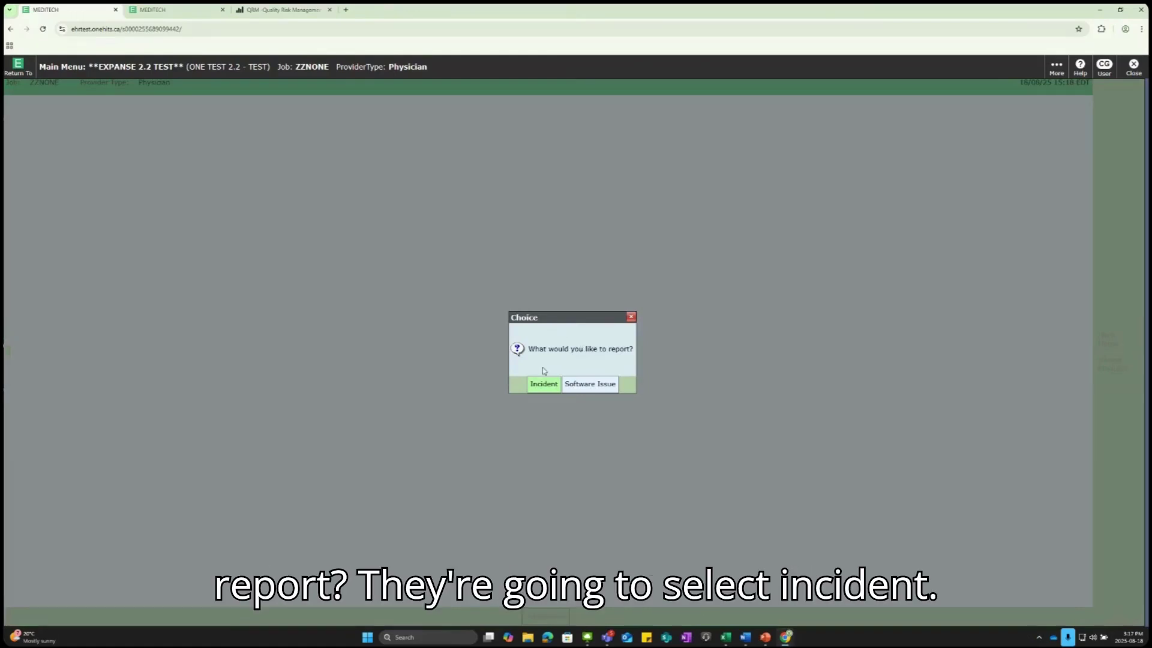
{"action": "left_click", "coordinate": [541, 388]}
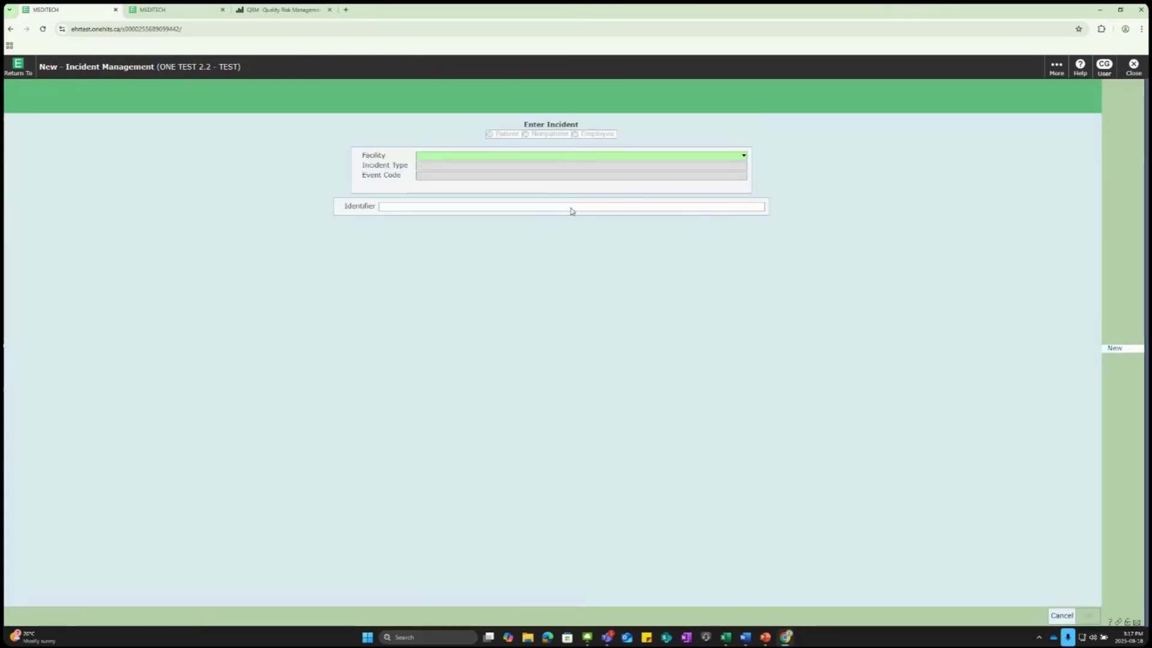
{"action": "left_click", "coordinate": [744, 157]}
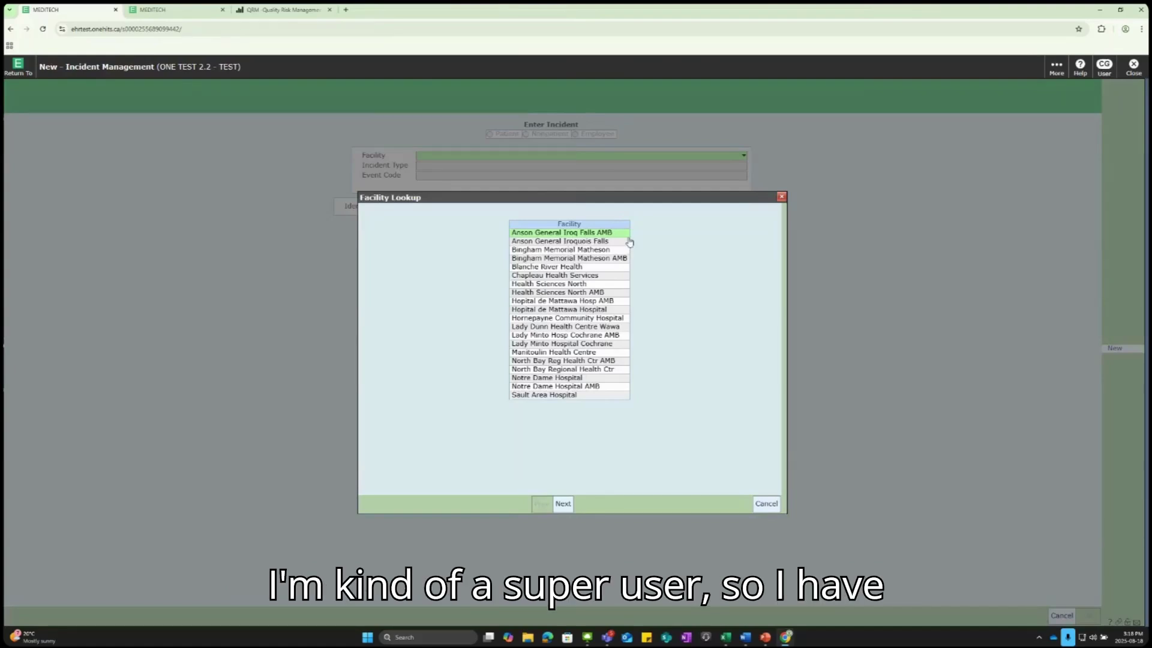
{"action": "left_click", "coordinate": [565, 396]}
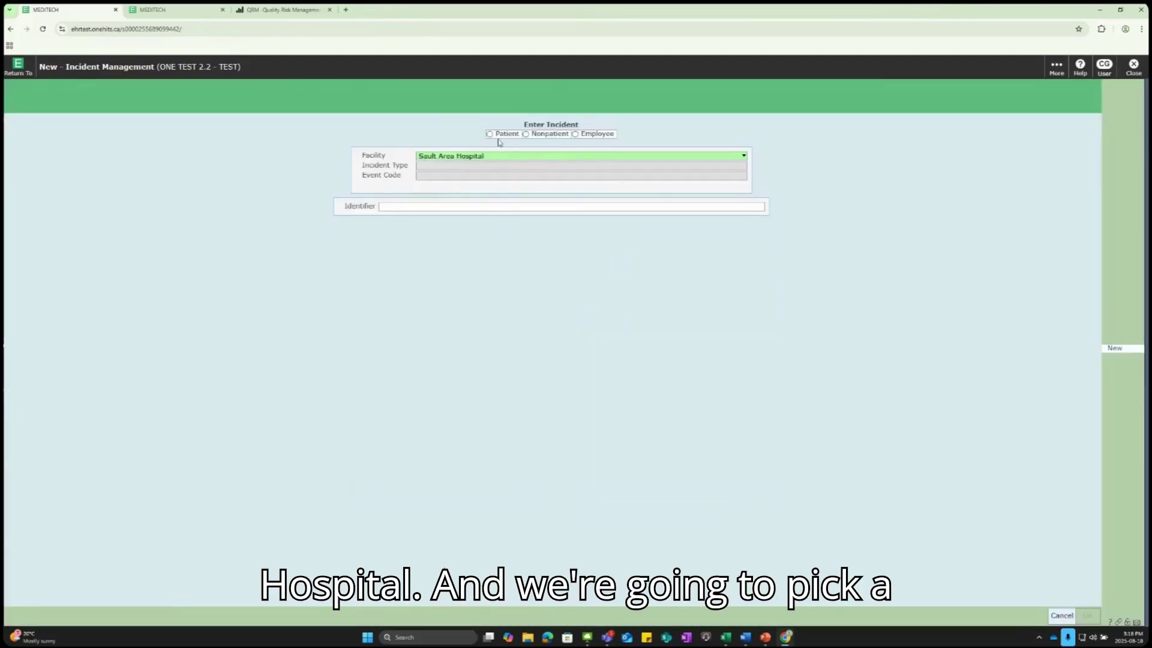
Step: Mark it a Patient incident with type Fall and event code From Chair/Wheelchair
{"action": "left_click", "coordinate": [490, 135]}
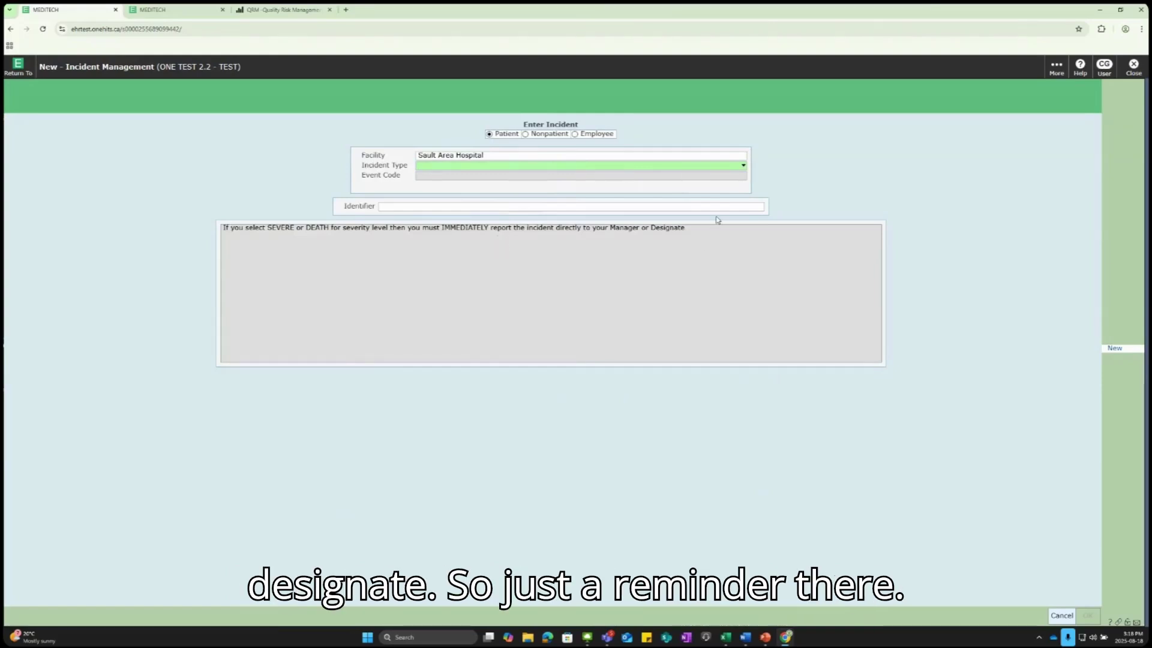
{"action": "left_click", "coordinate": [744, 172]}
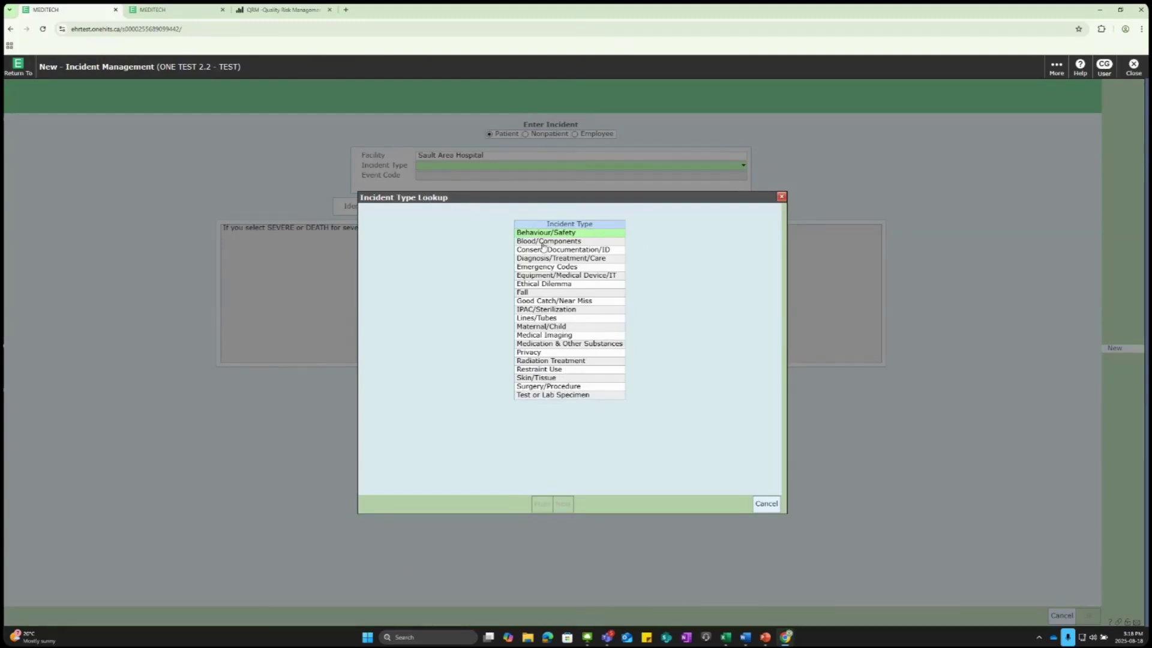
{"action": "left_click", "coordinate": [566, 293]}
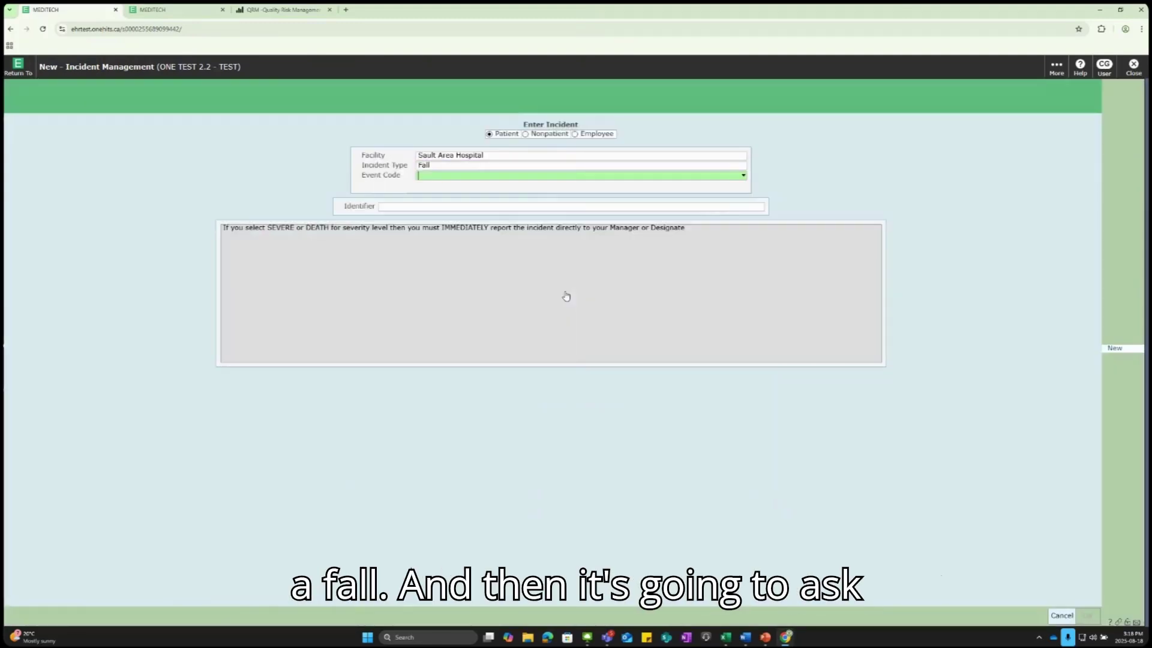
{"action": "left_click", "coordinate": [743, 177]}
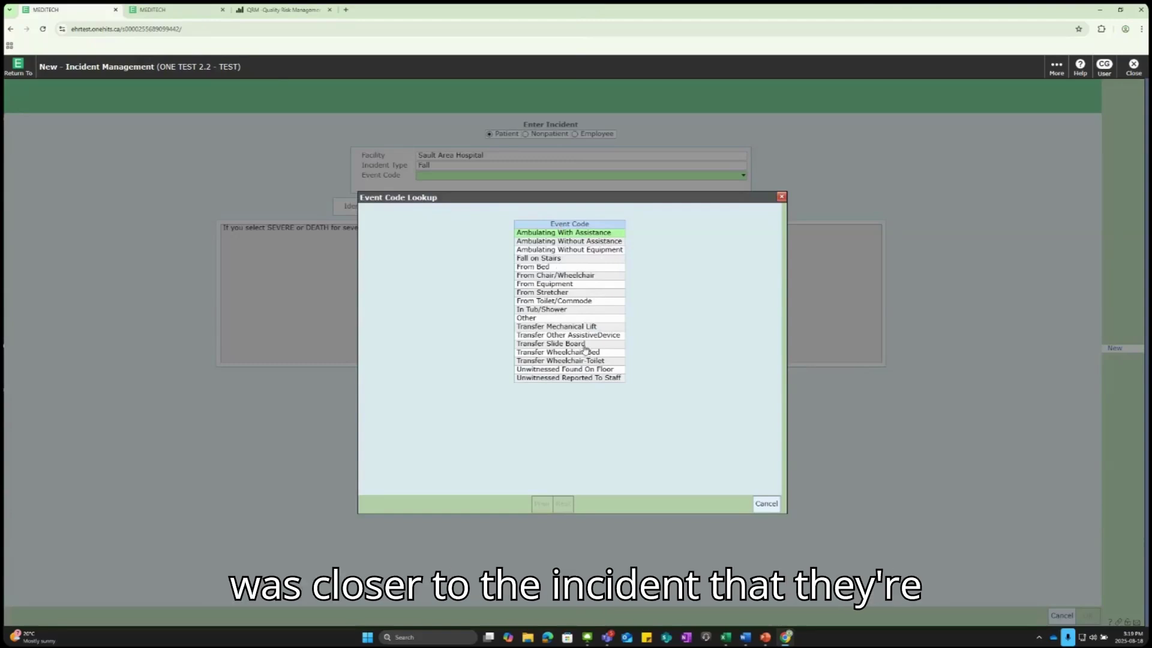
{"action": "left_click", "coordinate": [580, 278]}
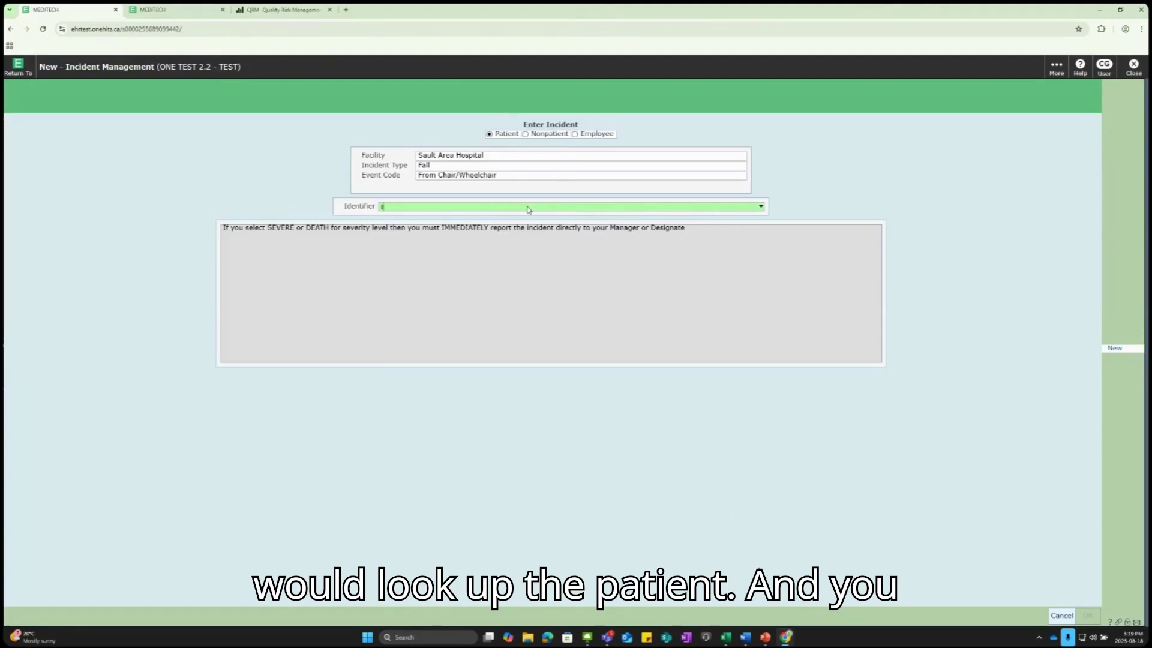
Step: Finish the patient name in Identifier and select the patient's ADM IN visit
{"action": "type", "text": "in"}
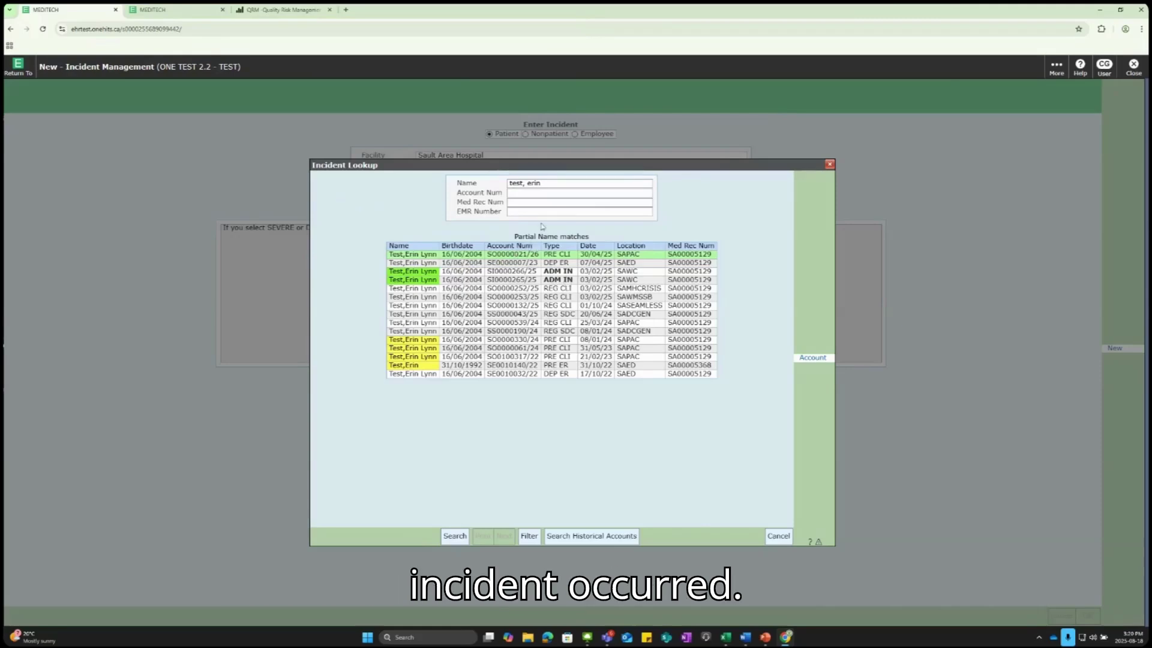
{"action": "double_click", "coordinate": [436, 278]}
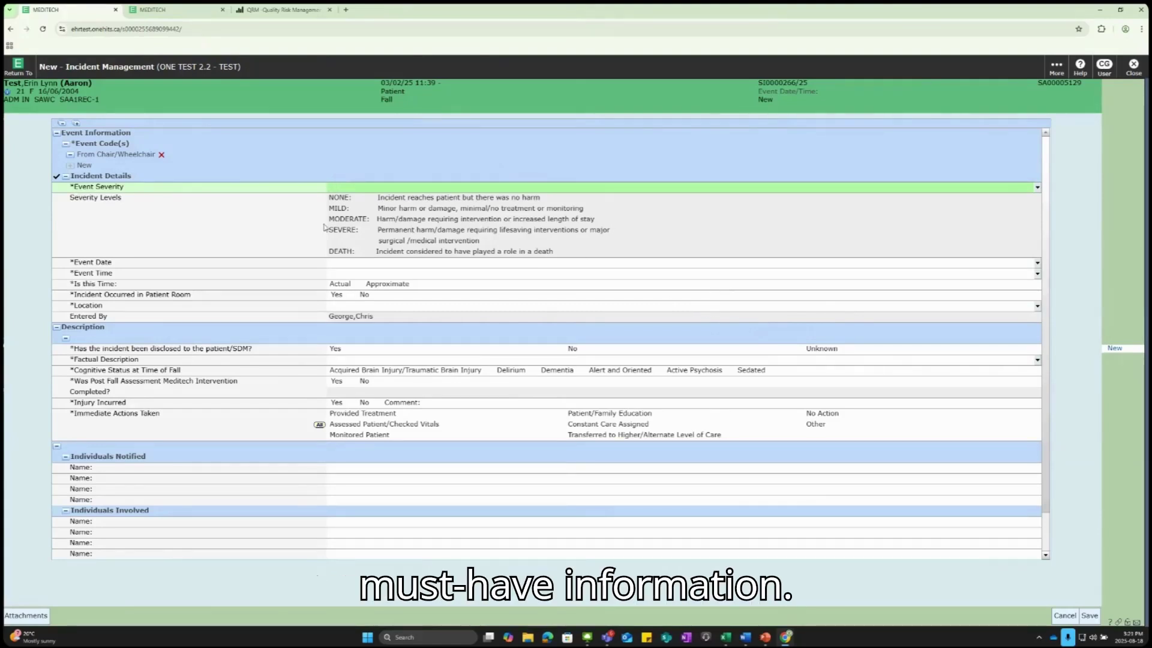
Step: Set event severity Mild, event date today (18/08/25) and event time now (15:22)
{"action": "left_click", "coordinate": [1037, 187]}
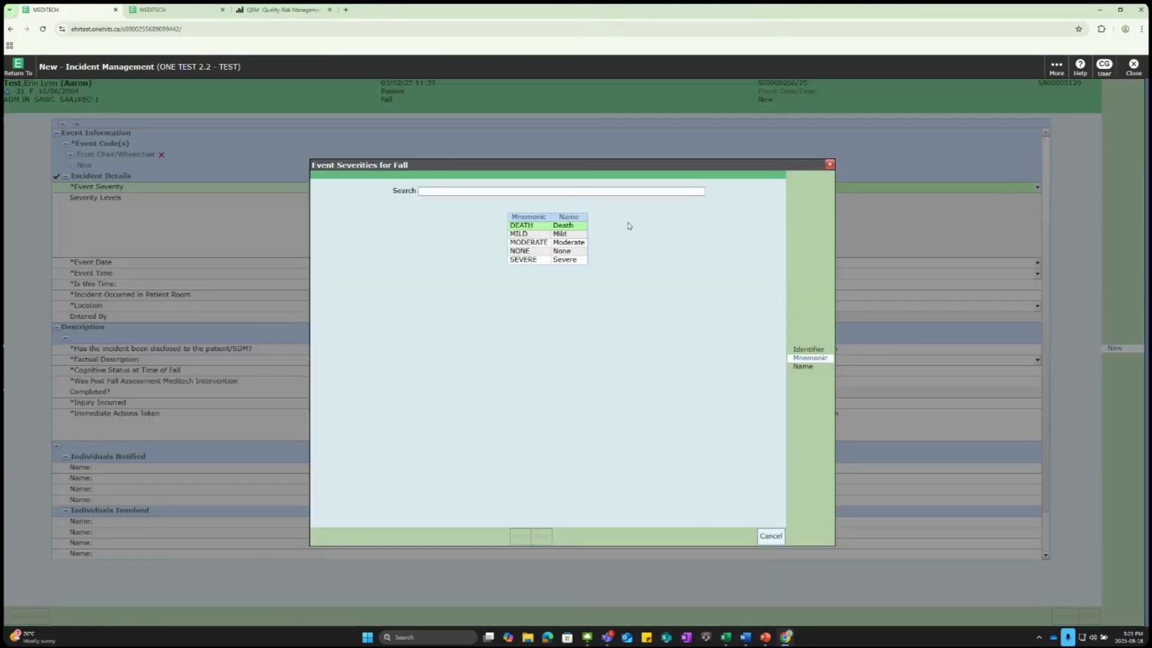
{"action": "left_click", "coordinate": [534, 234]}
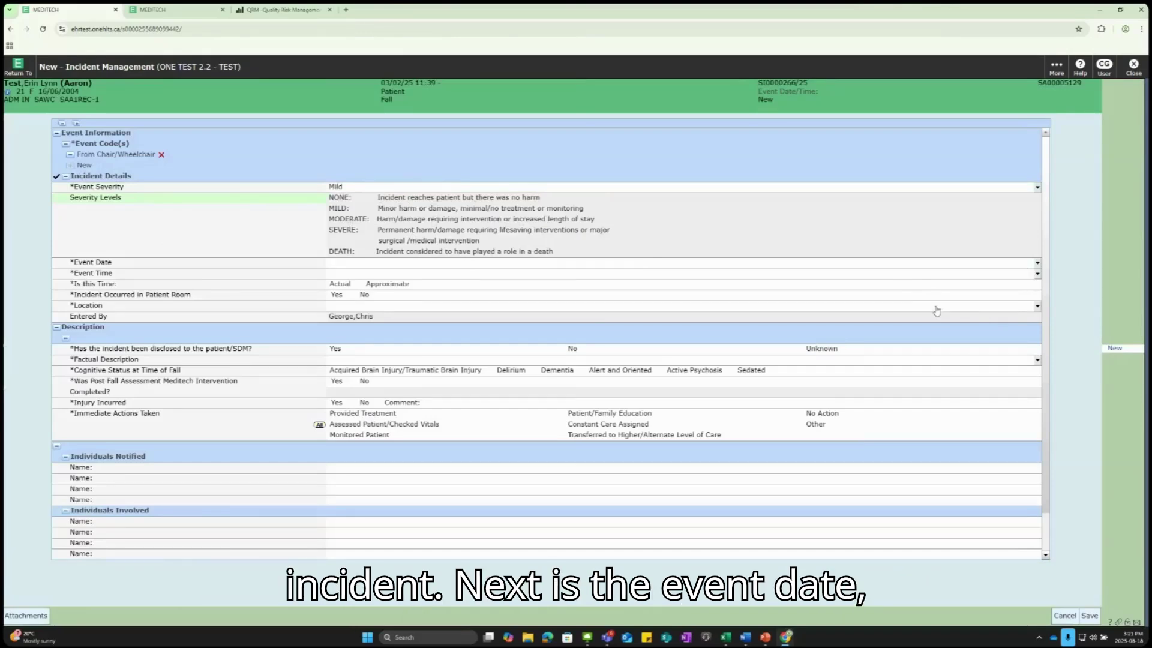
{"action": "left_click", "coordinate": [1037, 264]}
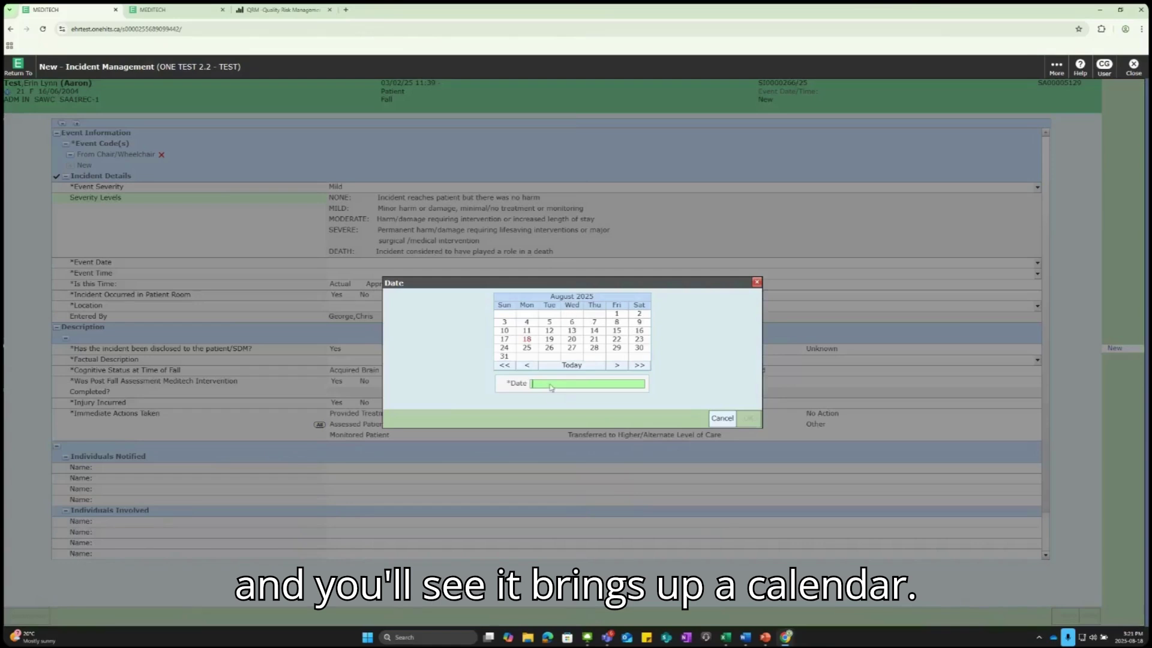
{"action": "left_click", "coordinate": [570, 365]}
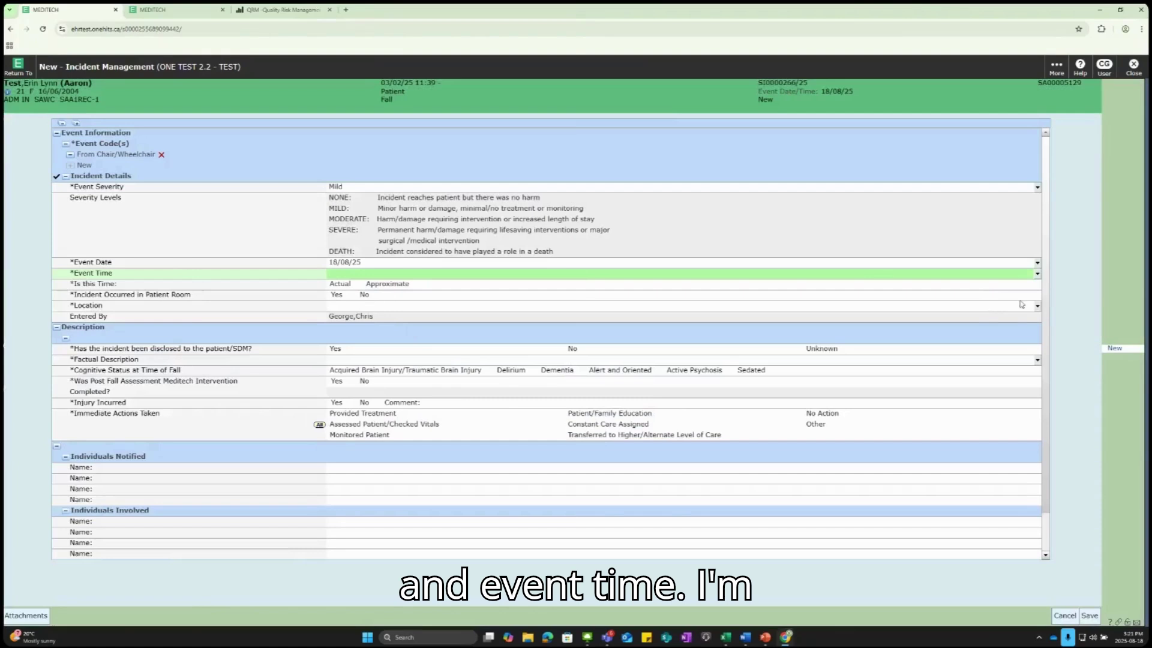
{"action": "left_click", "coordinate": [1037, 274]}
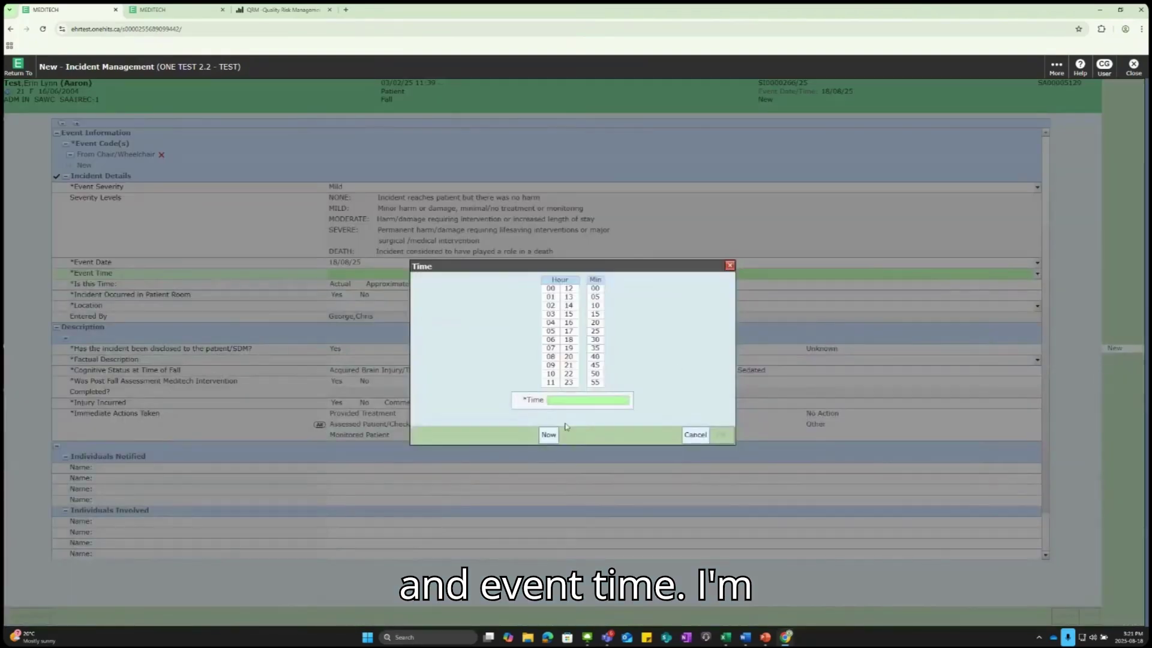
{"action": "left_click", "coordinate": [548, 435]}
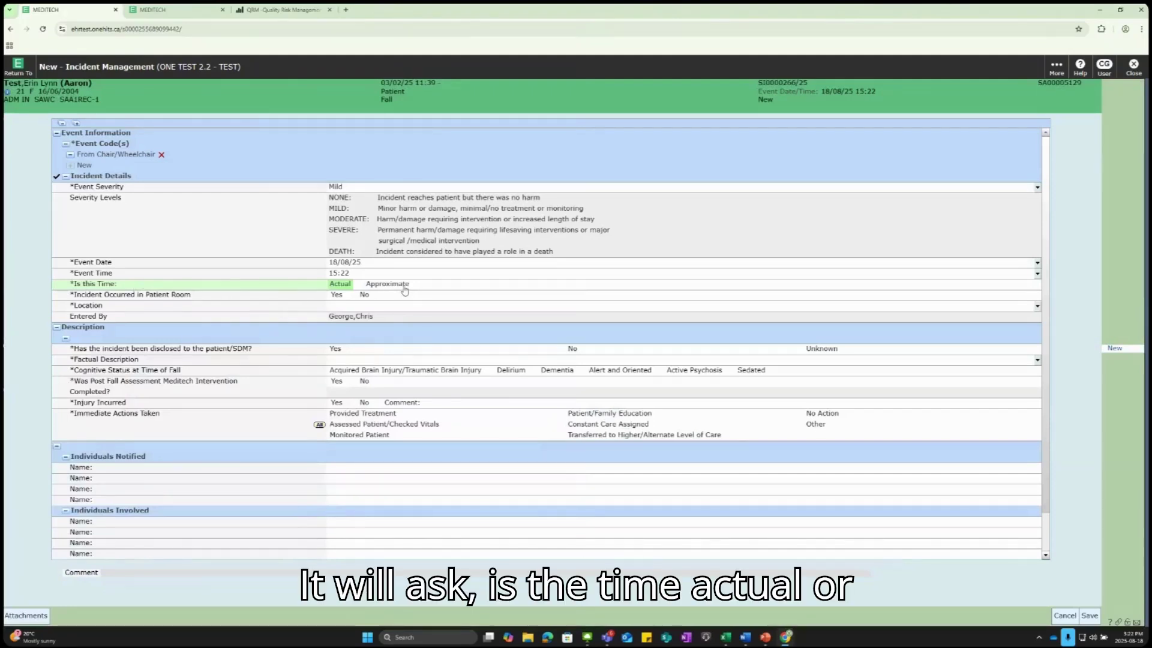
Step: Mark the event time as Actual and answer Yes to Incident Occurred in Patient Room
{"action": "left_click", "coordinate": [340, 285]}
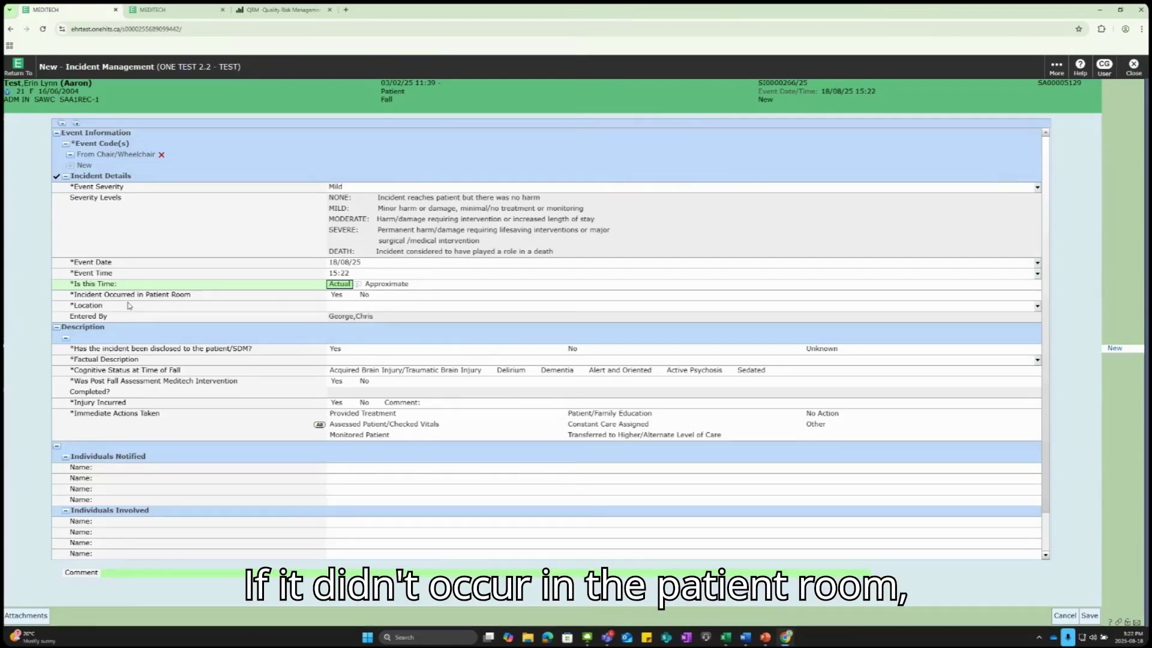
{"action": "left_click", "coordinate": [364, 295]}
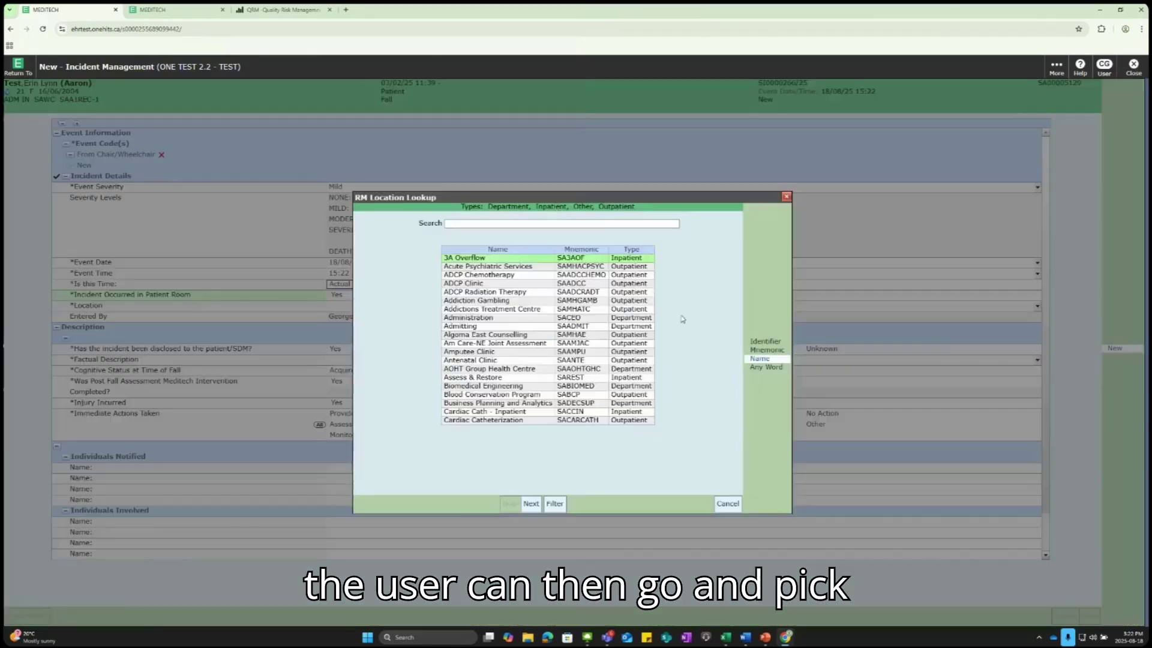
{"action": "left_click", "coordinate": [1037, 306]}
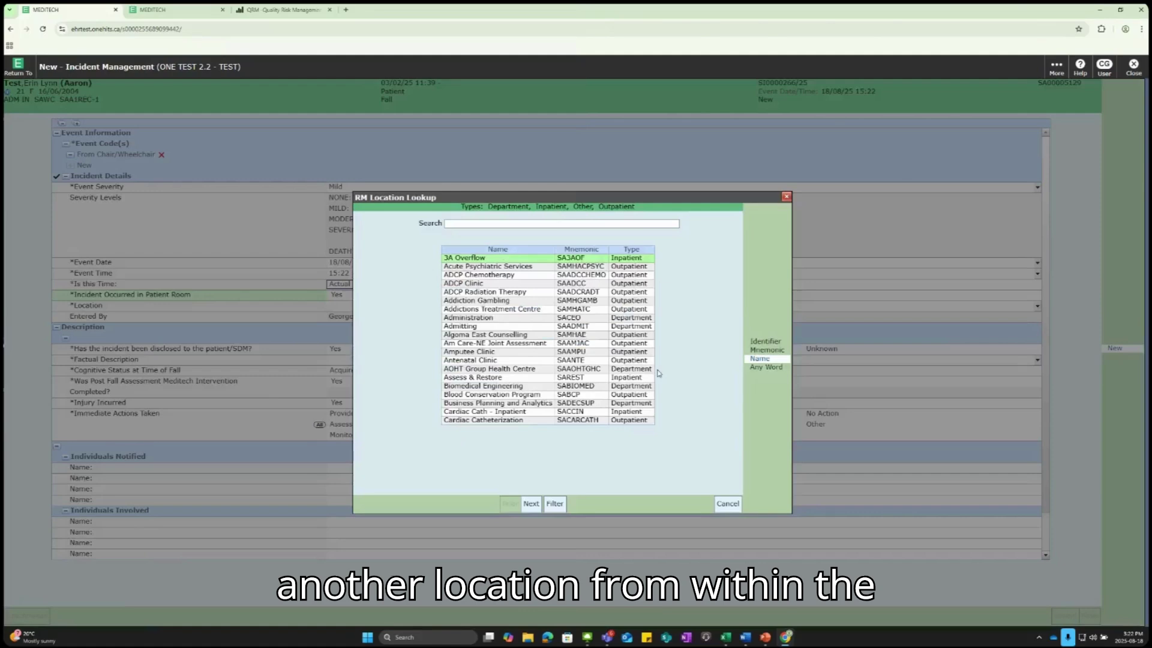
{"action": "left_click", "coordinate": [789, 201]}
{"action": "left_click", "coordinate": [336, 295]}
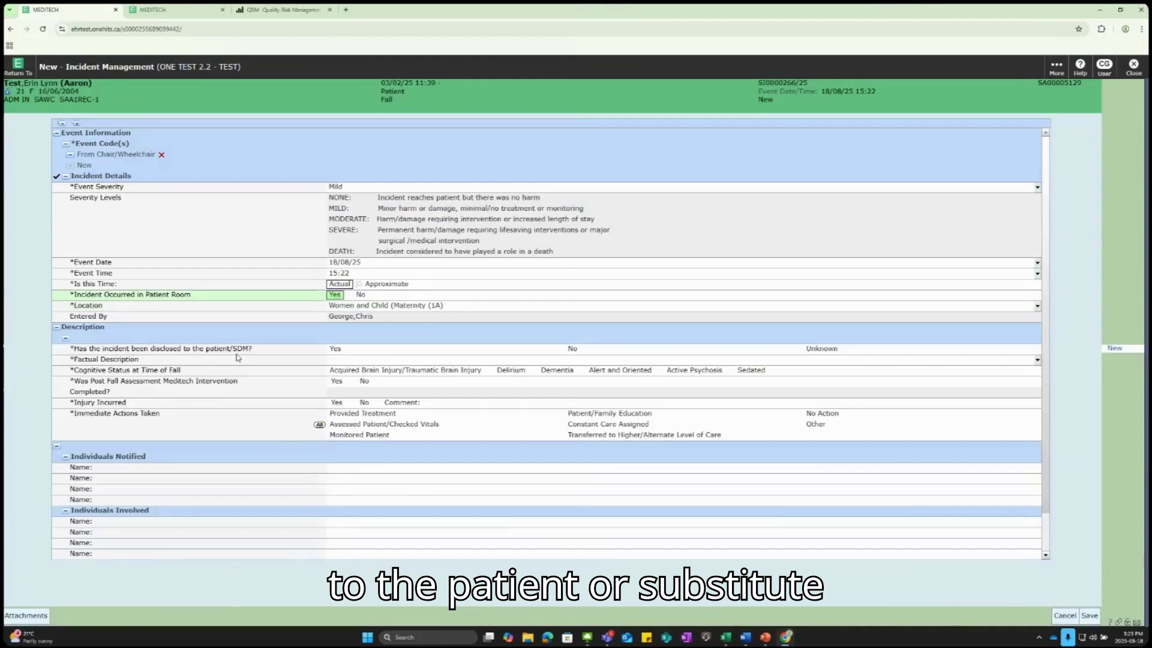
Step: Answer Yes to disclosure and enter the factual description of the chair-to-bed fall
{"action": "left_click", "coordinate": [335, 349]}
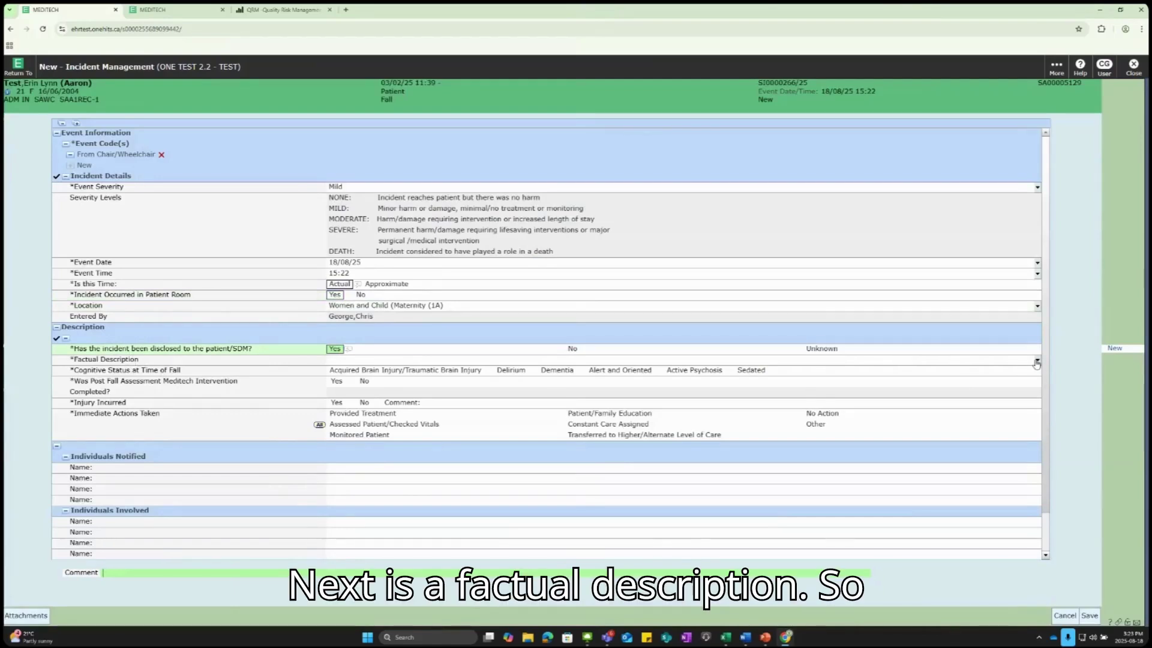
{"action": "left_click", "coordinate": [1037, 362]}
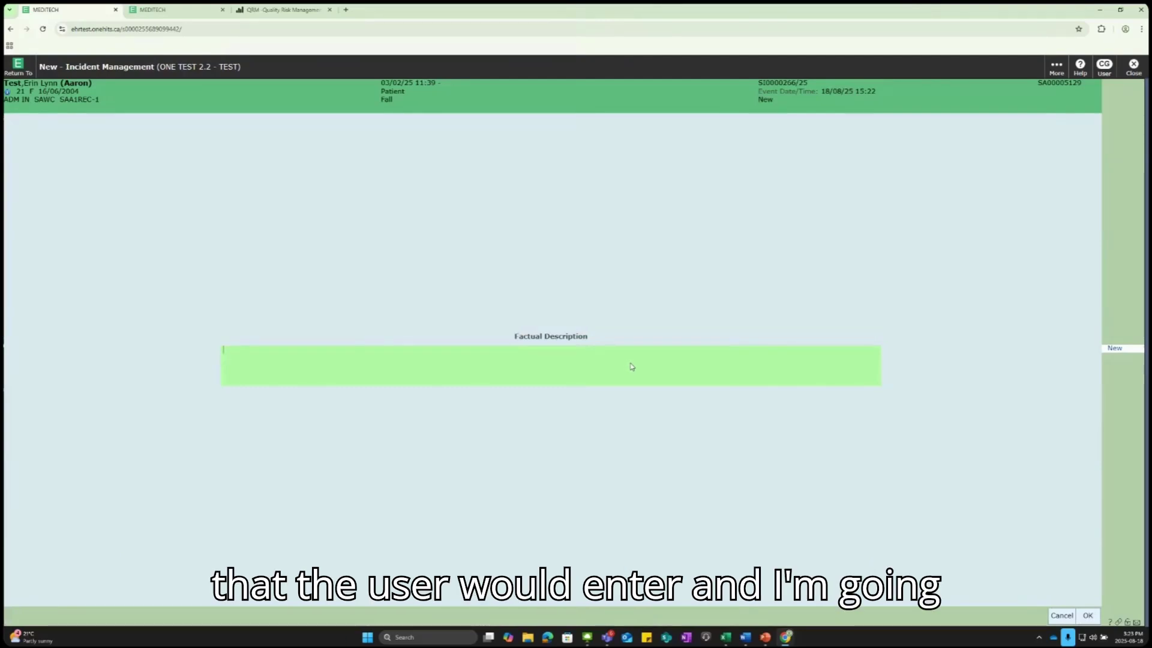
{"action": "type", "text": "Patient was "}
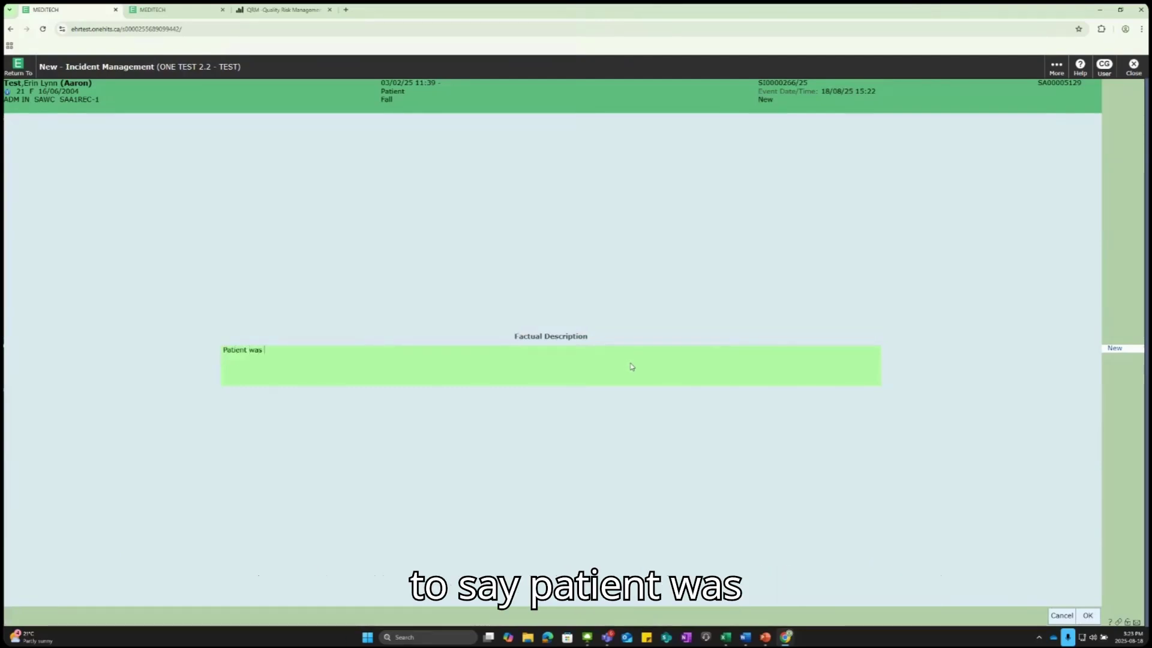
{"action": "type", "text": "transferring "}
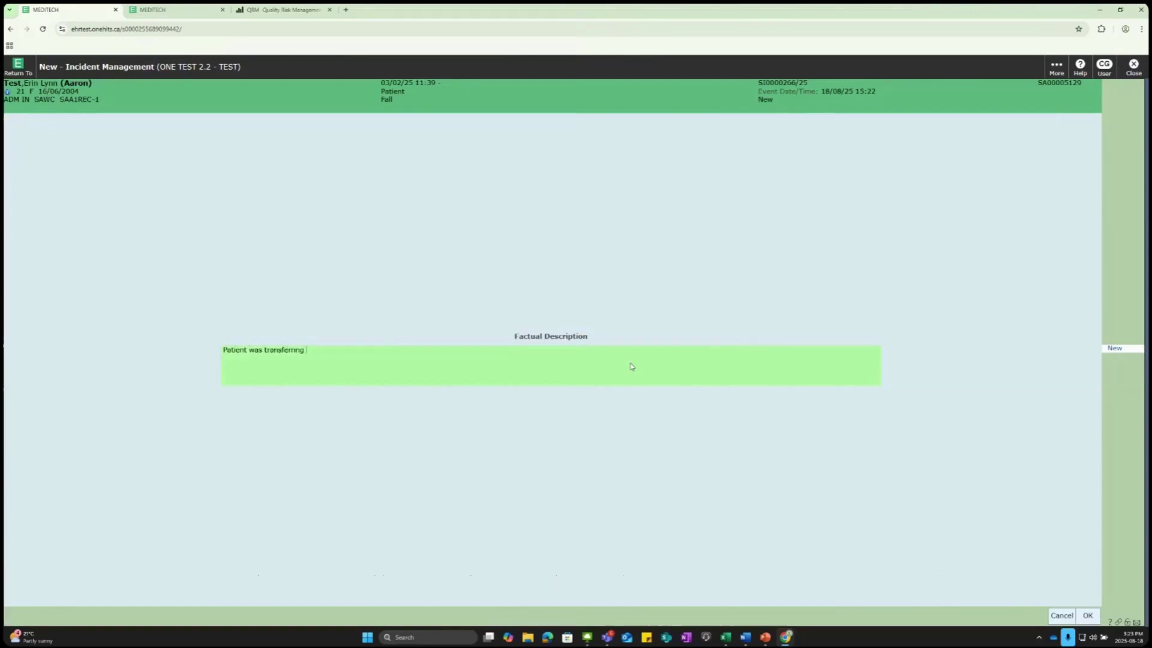
{"action": "type", "text": "from "}
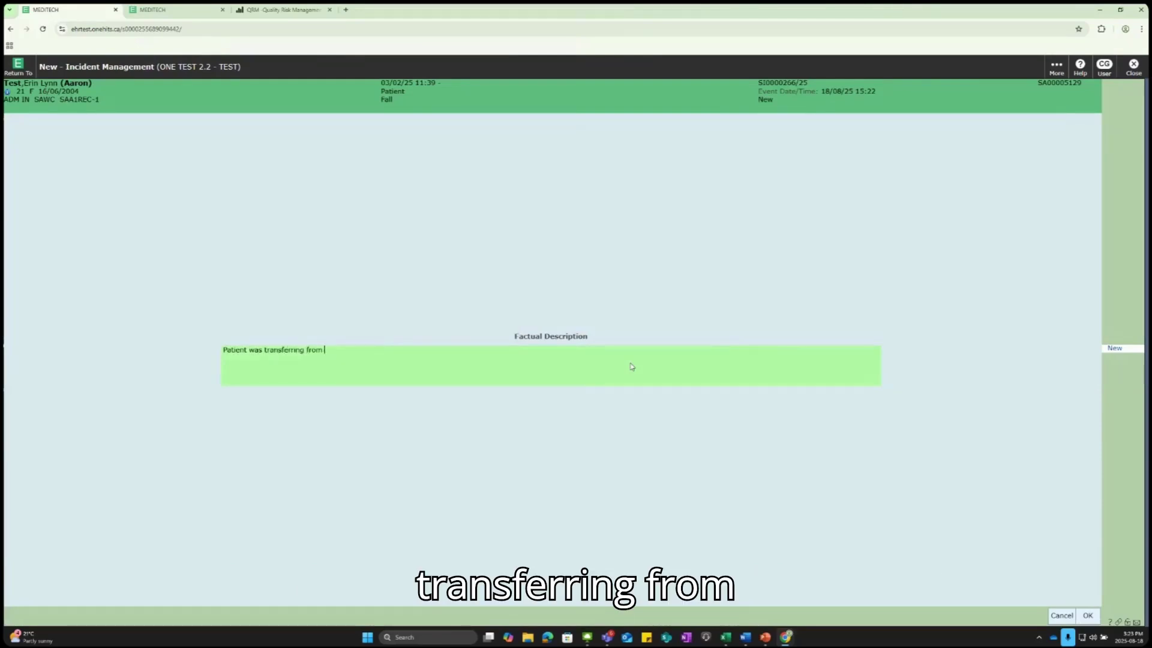
{"action": "type", "text": "chair to b"}
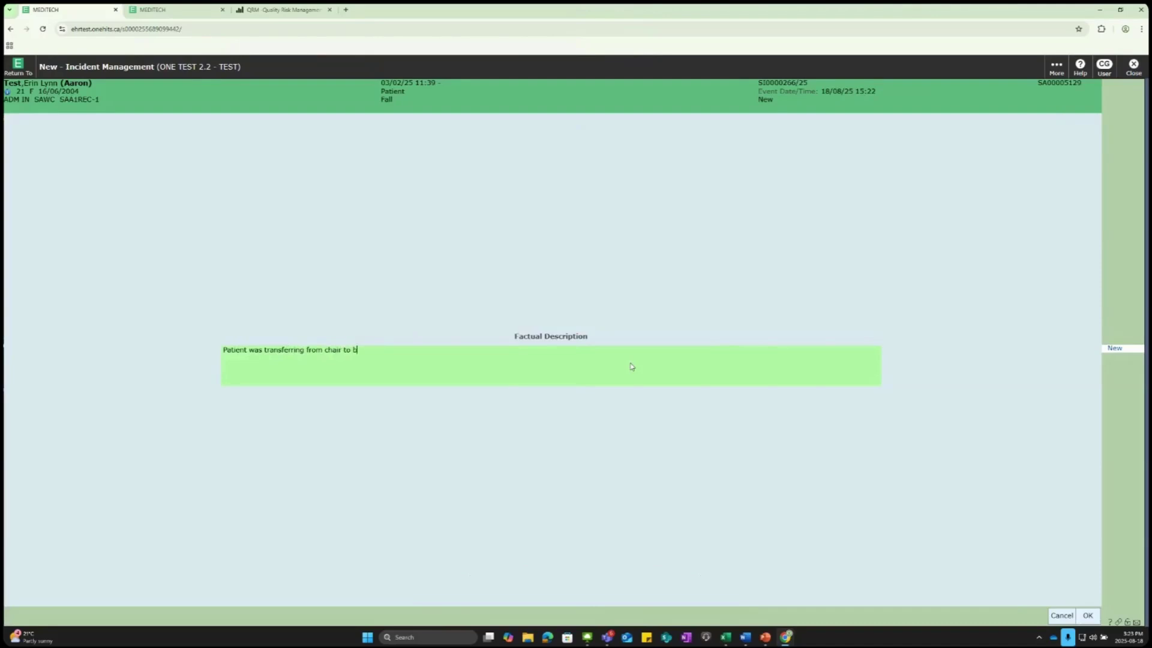
{"action": "type", "text": "ed and fell.  No obvious injuries noted, physician notife"}
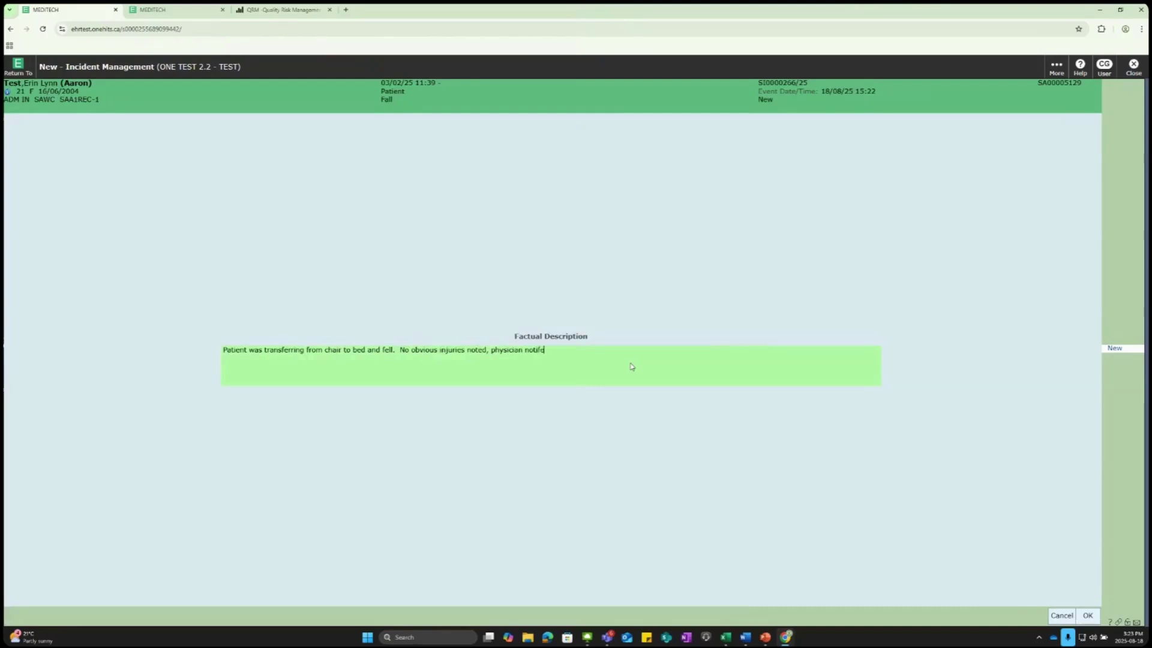
{"action": "type", "text": "d.  Returned to bed with med"}
{"action": "type", "text": "hanical lift."}
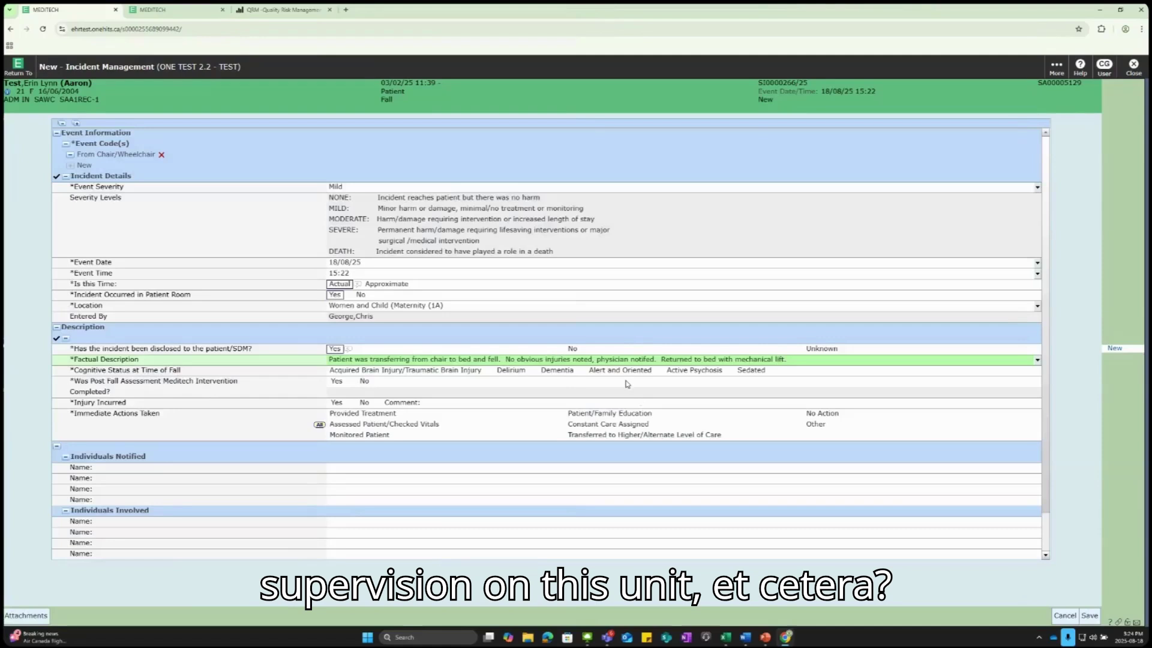
Step: Set Cognitive Status at Time of Fall to Dementia
{"action": "left_click", "coordinate": [556, 372]}
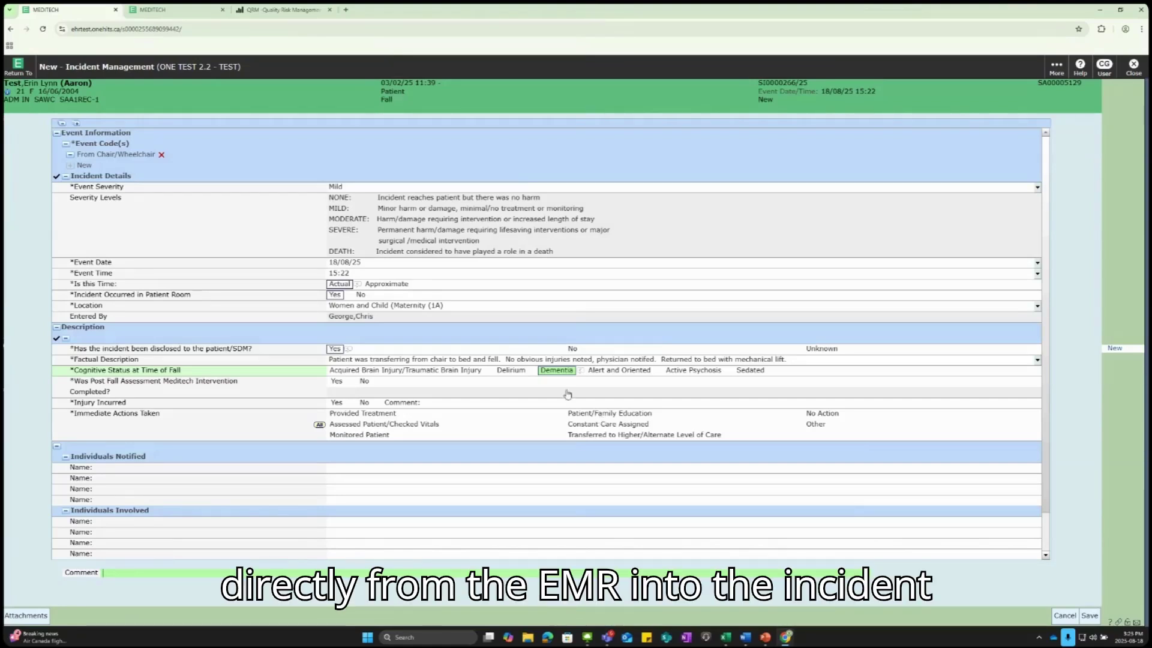
Step: Answer Yes to Post Fall Assessment Completed and No to Injury Incurred
{"action": "left_click", "coordinate": [336, 382]}
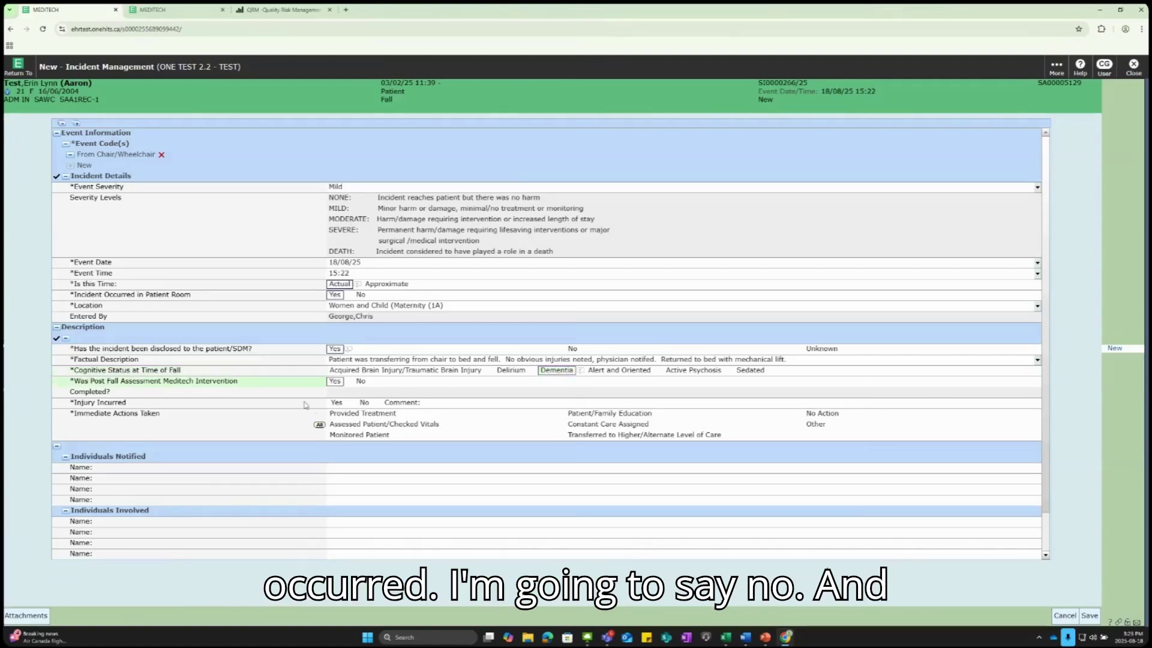
{"action": "left_click", "coordinate": [363, 402]}
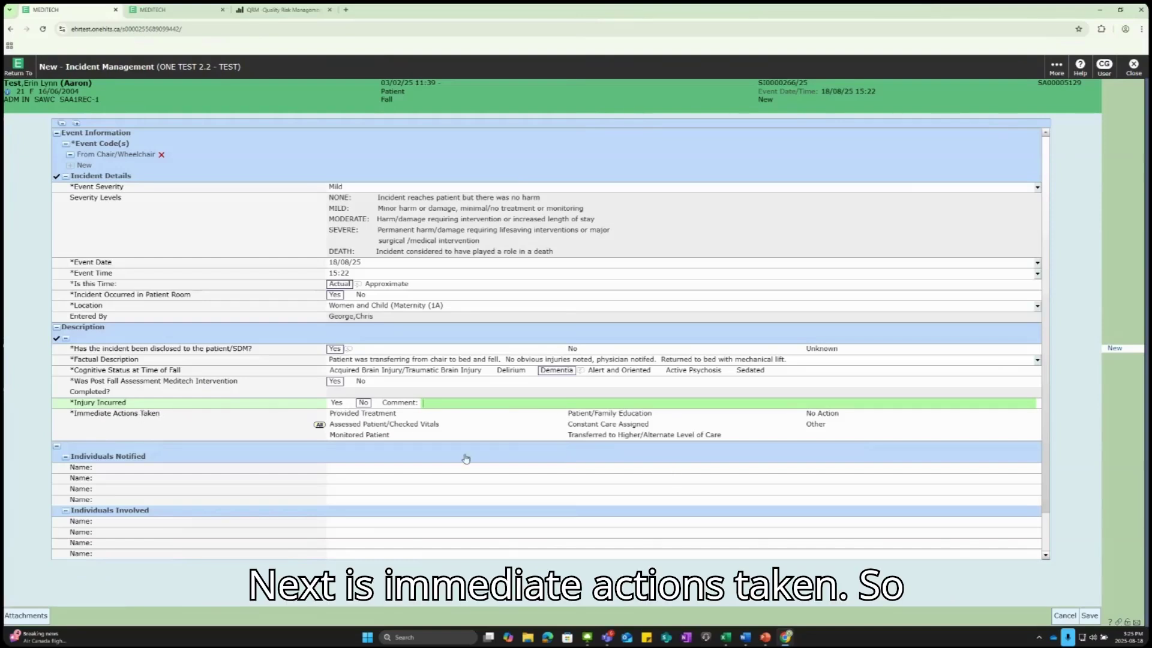
Step: Check Assessed Patient/Checked Vitals, Monitored Patient and Constant Care Assigned under Immediate Actions Taken
{"action": "left_click", "coordinate": [405, 427]}
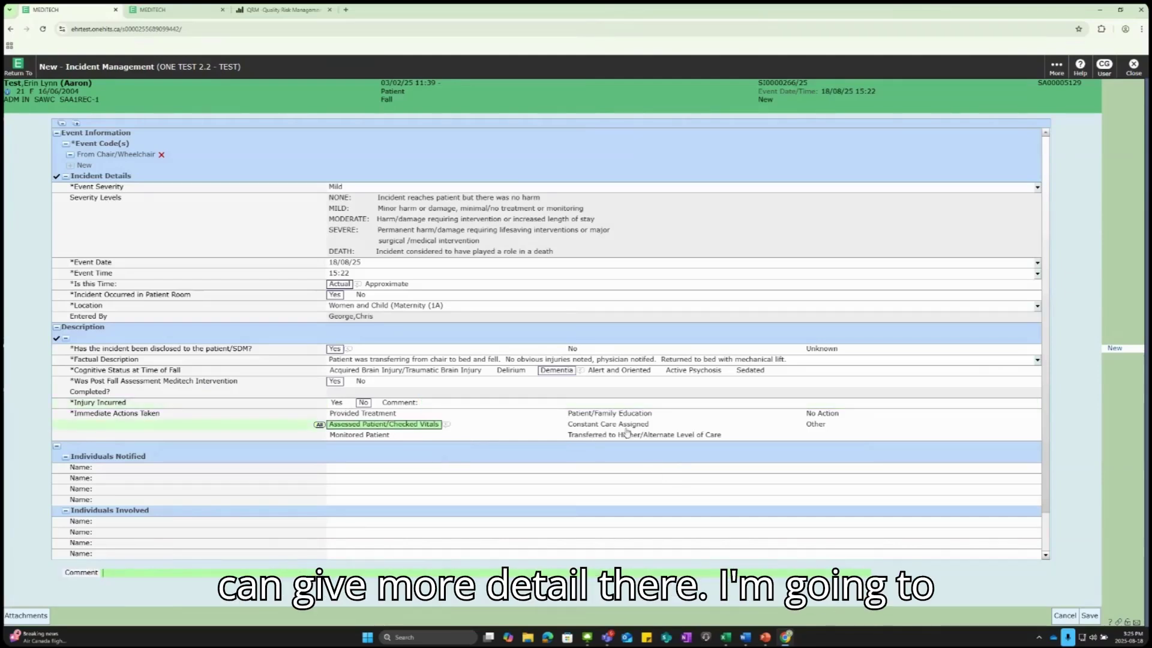
{"action": "left_click", "coordinate": [386, 437]}
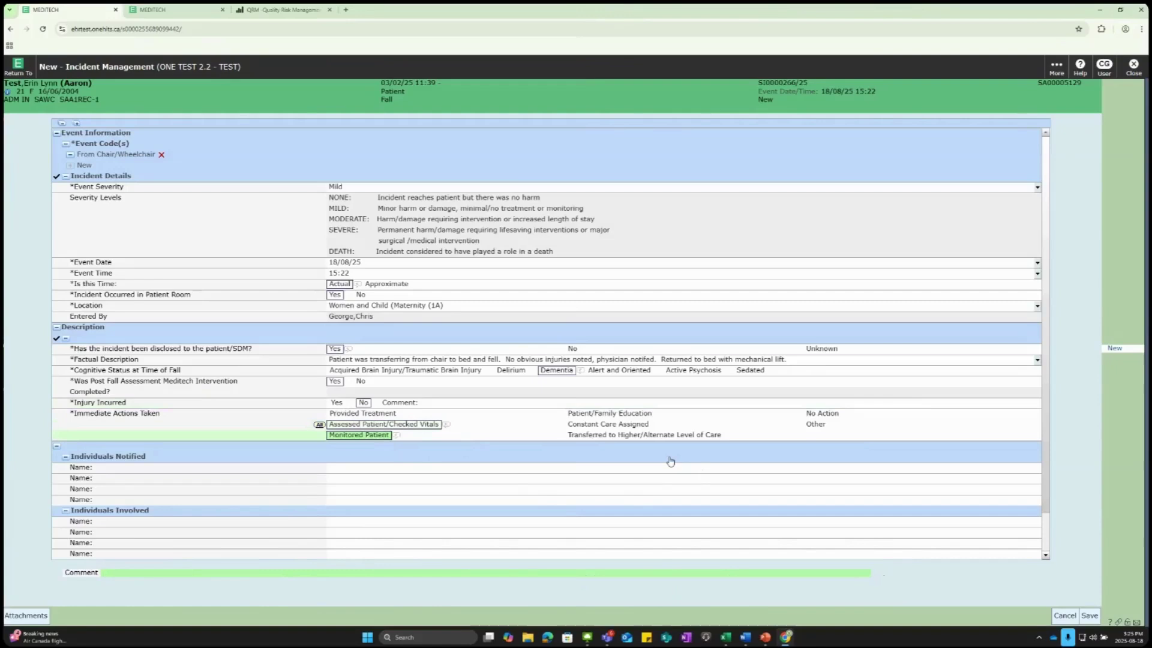
{"action": "left_click", "coordinate": [638, 425]}
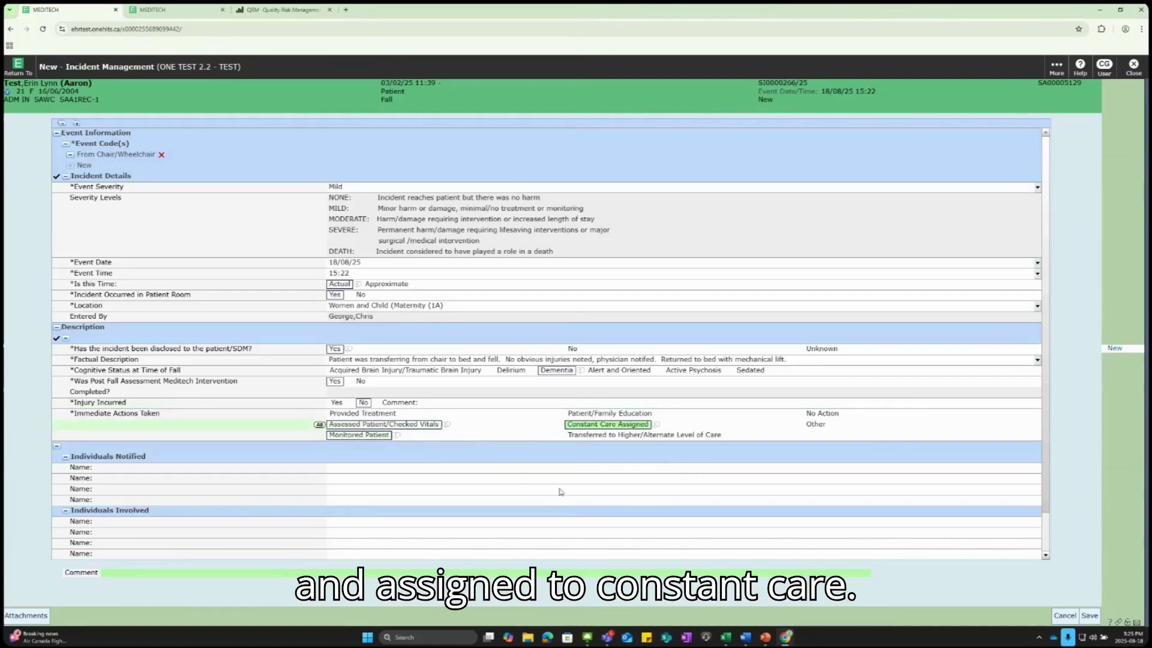
{"action": "scroll", "coordinate": [480, 486], "scroll_direction": "down", "scroll_amount": 1}
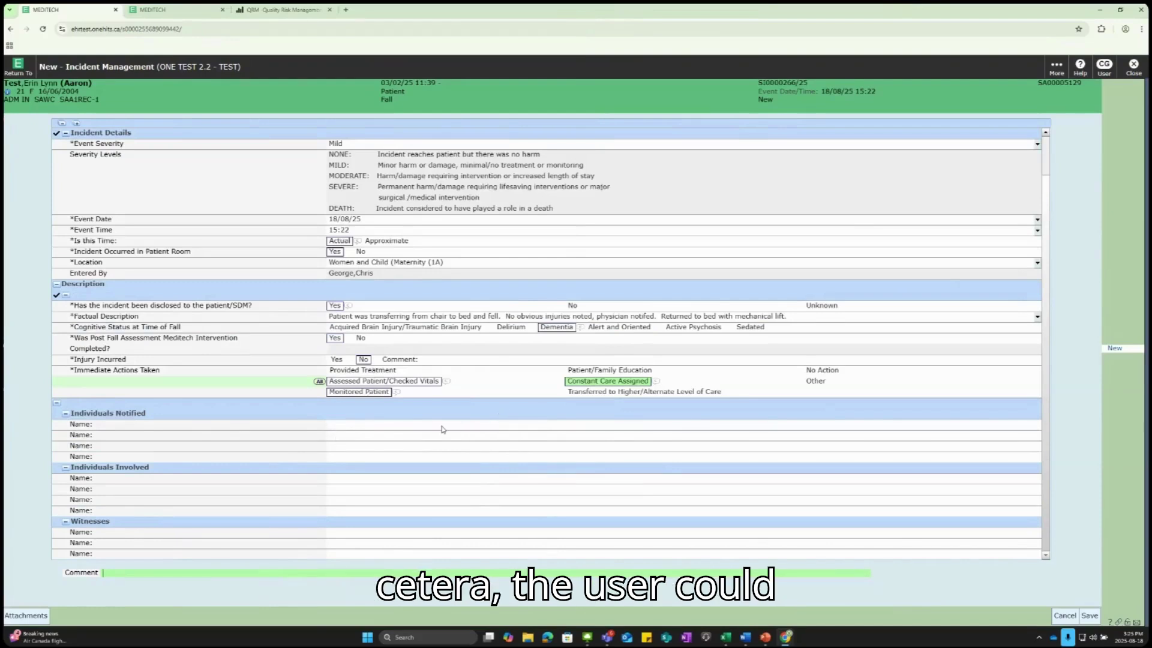
Step: Leave the Individuals Notified name blank and save the fall incident report
{"action": "left_click", "coordinate": [558, 426]}
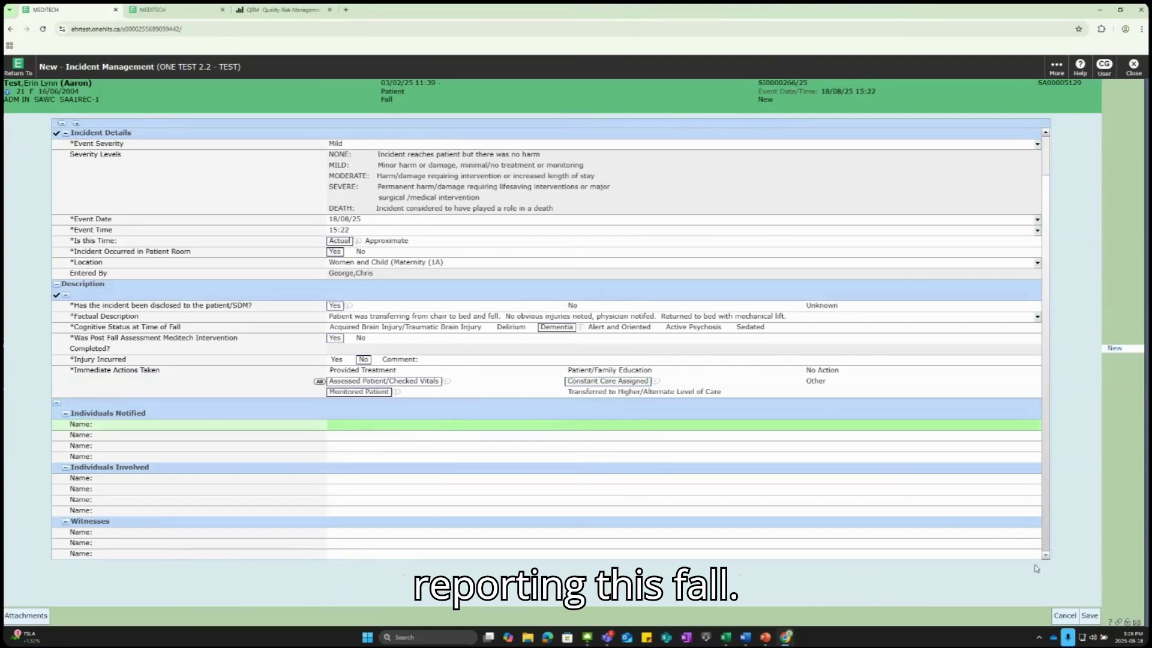
{"action": "left_click", "coordinate": [1090, 616]}
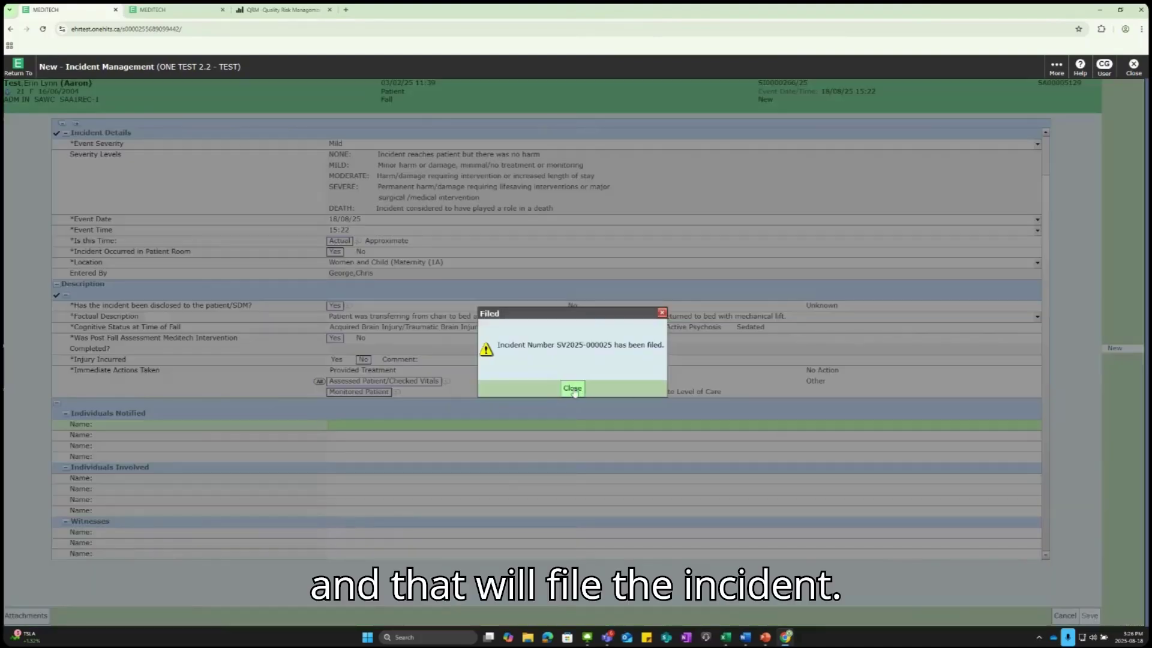
Step: Close the Filed confirmation for the fall incident report
{"action": "left_click", "coordinate": [573, 389]}
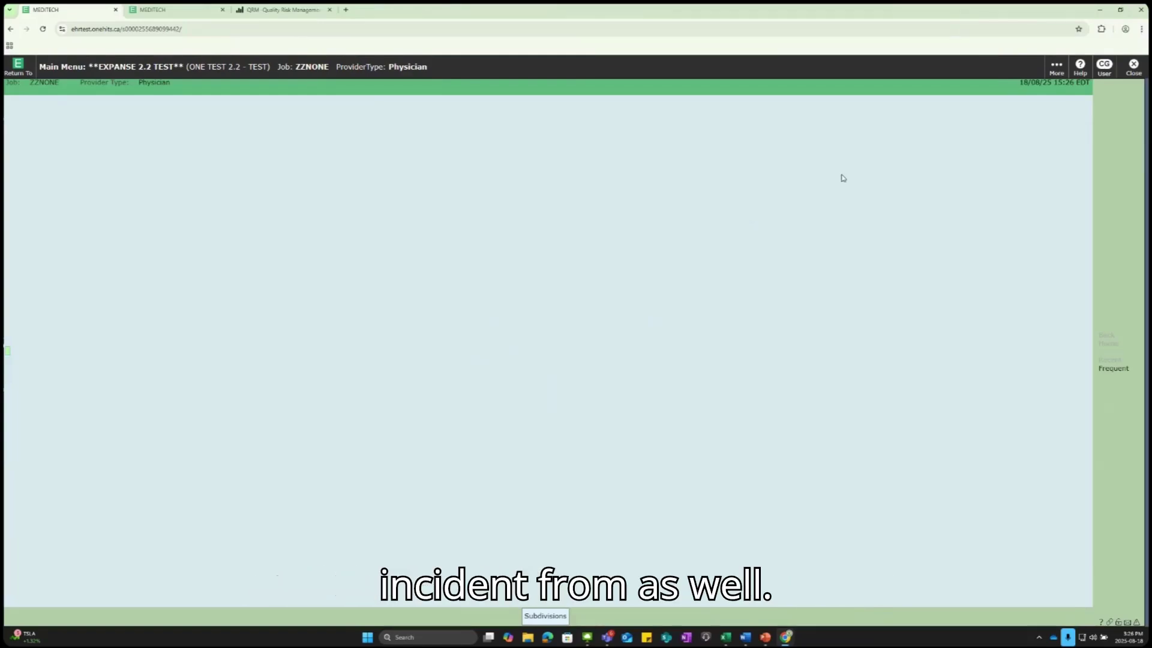
Step: Choose More > Help > Report an Issue to get the incident-or-software-issue prompt
{"action": "left_click", "coordinate": [1056, 66]}
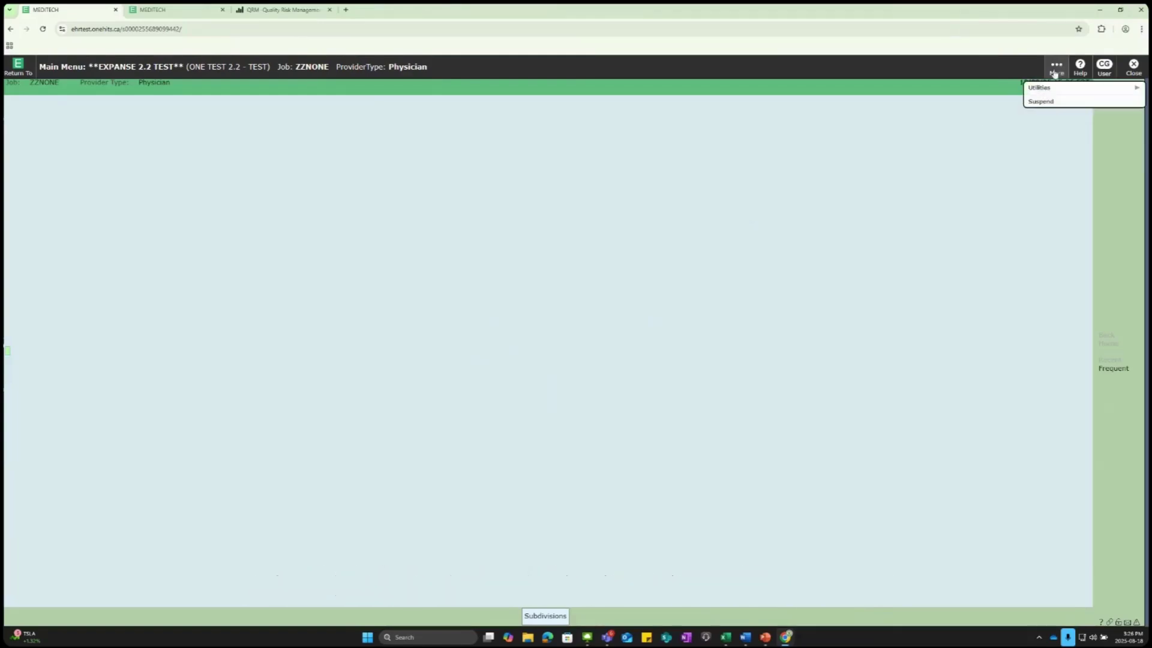
{"action": "left_click", "coordinate": [1081, 67]}
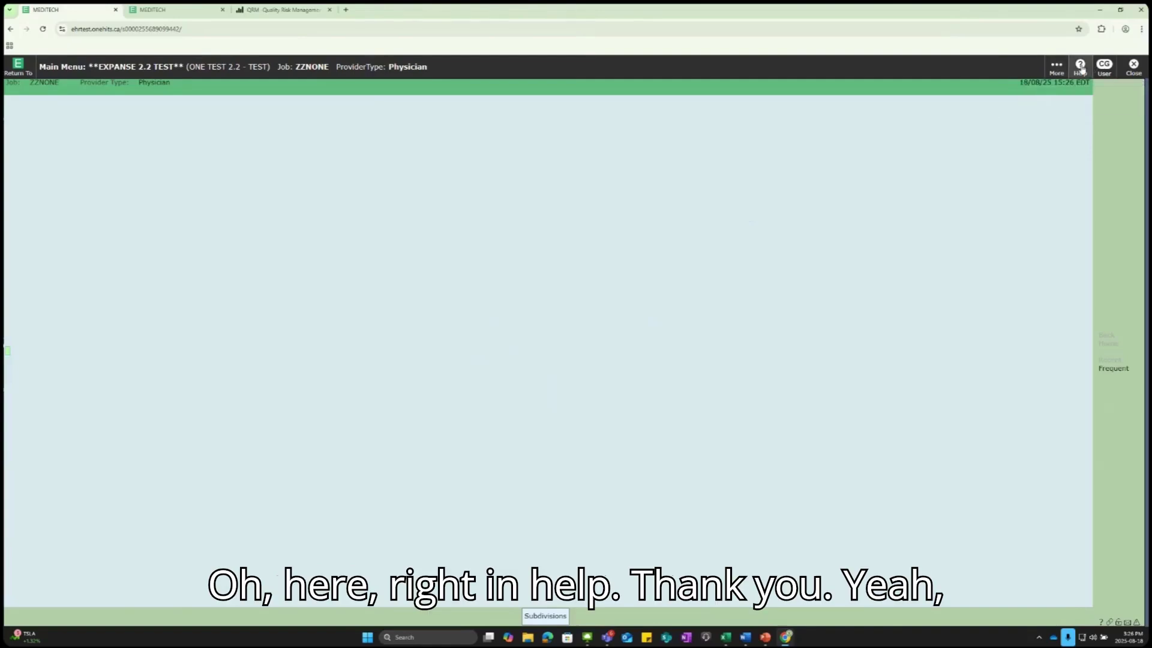
{"action": "left_click", "coordinate": [1084, 70]}
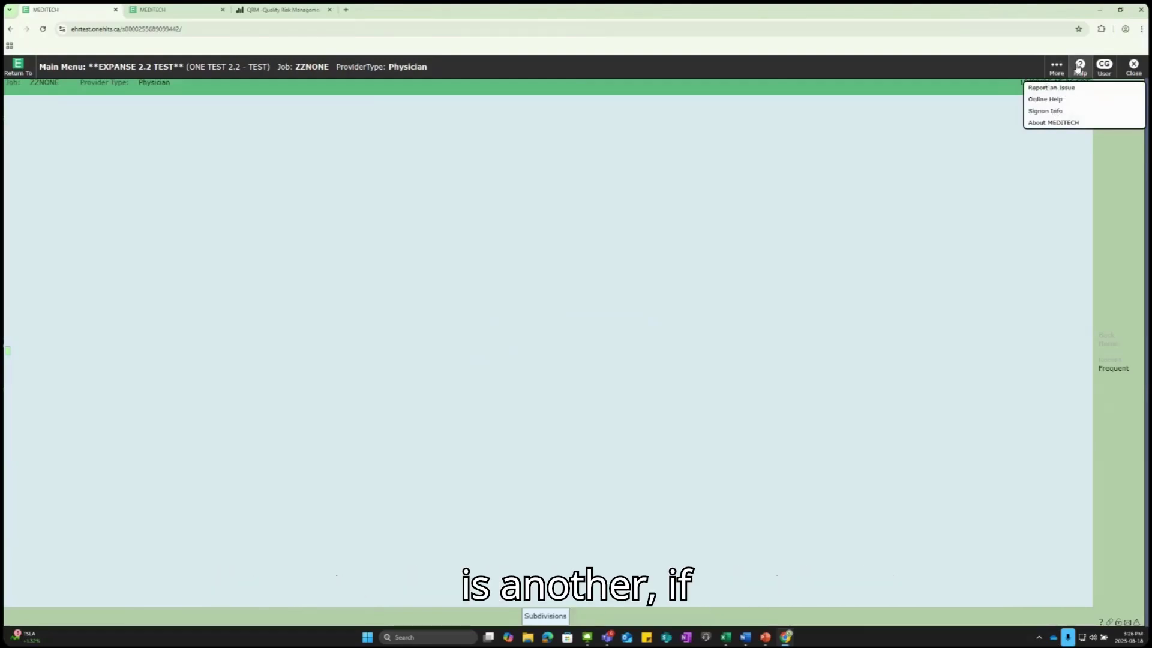
{"action": "left_click", "coordinate": [1078, 68]}
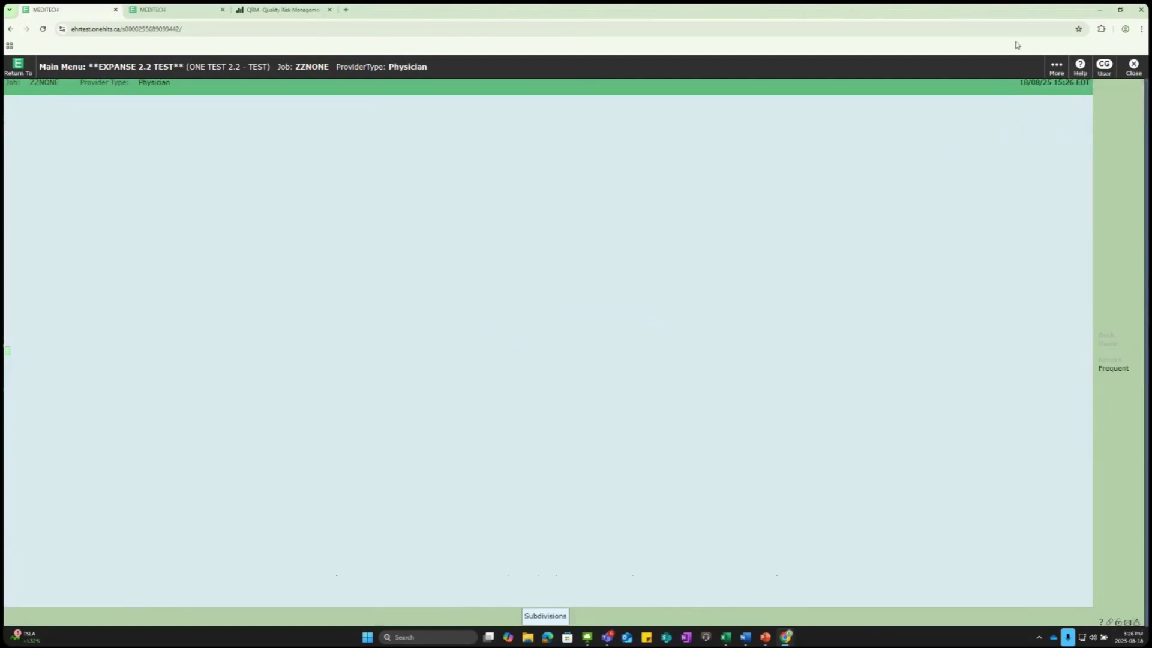
{"action": "left_click", "coordinate": [1080, 67]}
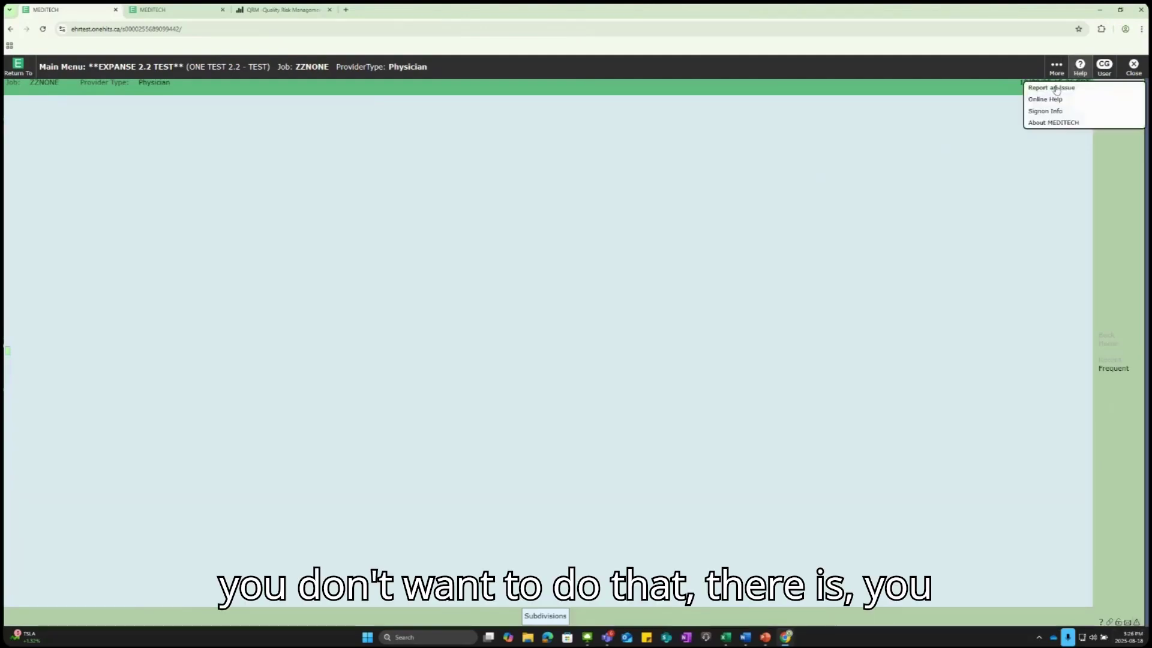
{"action": "left_click", "coordinate": [1057, 88]}
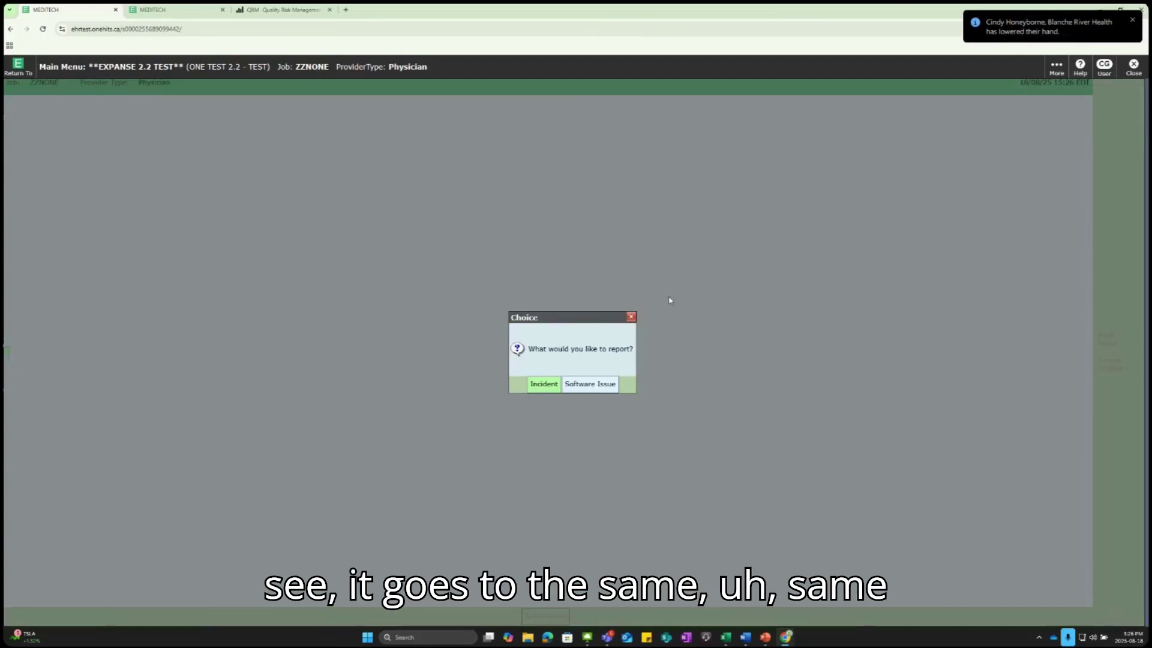
Step: Close the report-type Choice dialog without picking incident or software issue
{"action": "left_click", "coordinate": [632, 317]}
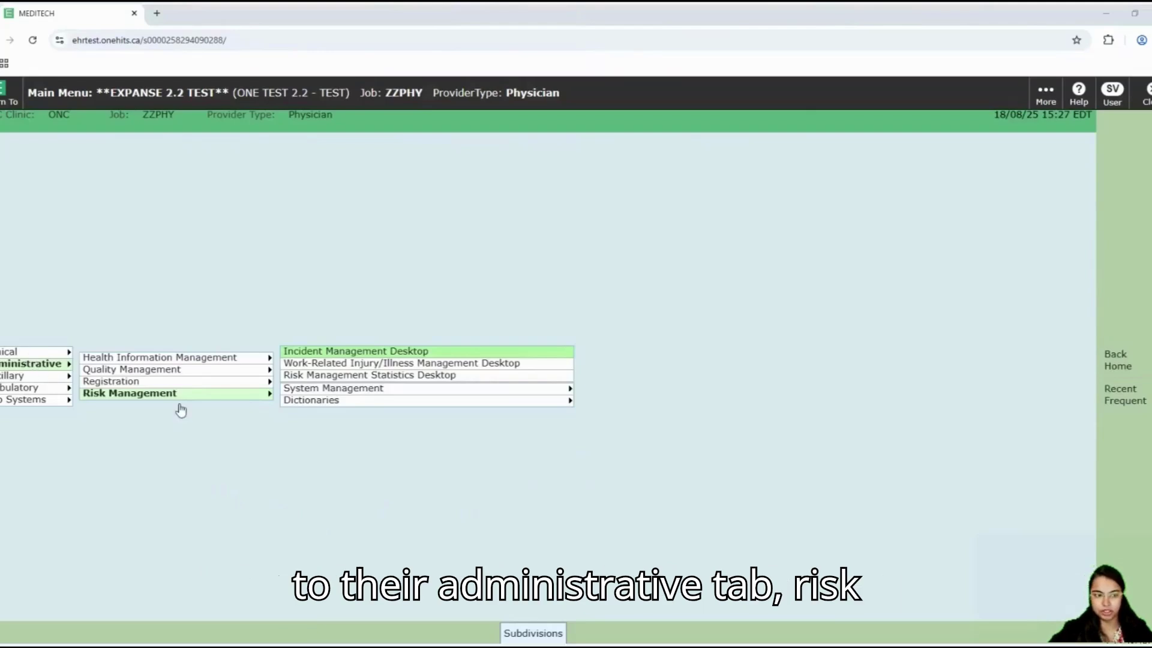
Step: Open All My Assigned Incidents, sort by Event Date, and select the 18/08/25 15:22 fall
{"action": "left_click", "coordinate": [427, 352]}
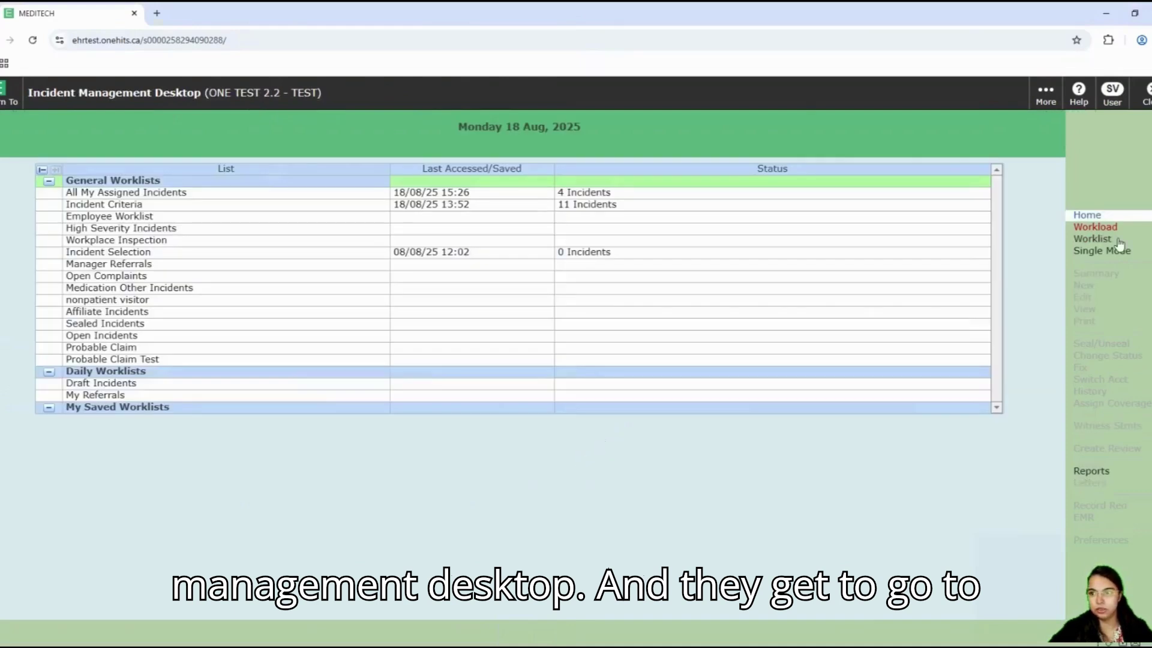
{"action": "left_click", "coordinate": [1105, 239]}
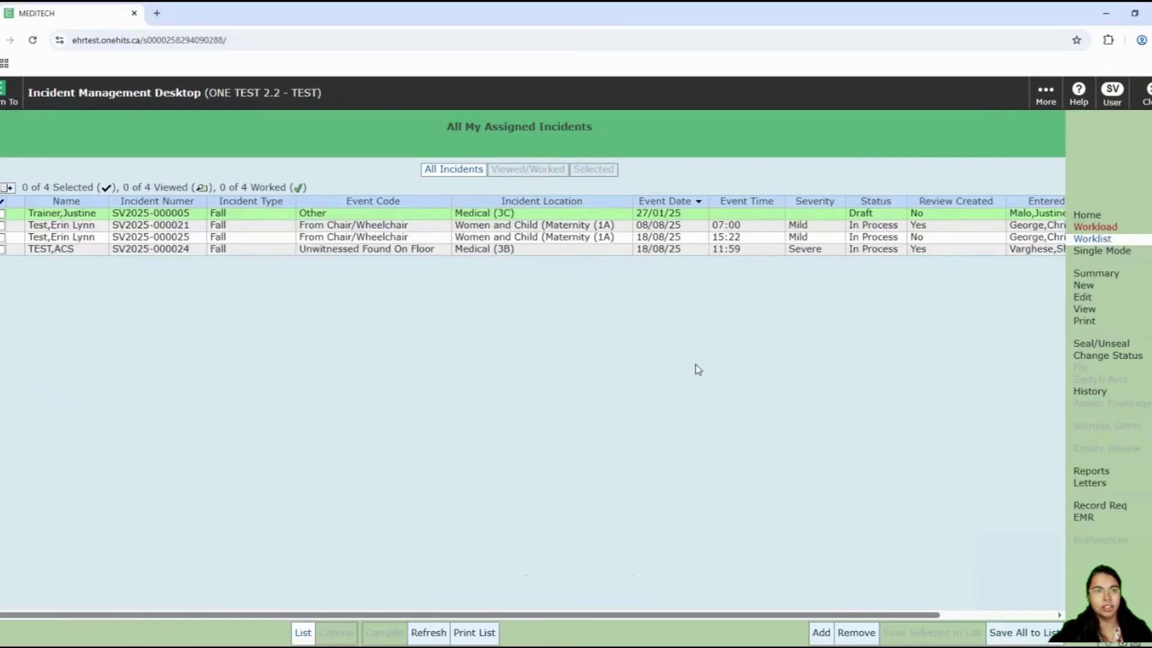
{"action": "left_click", "coordinate": [1093, 217]}
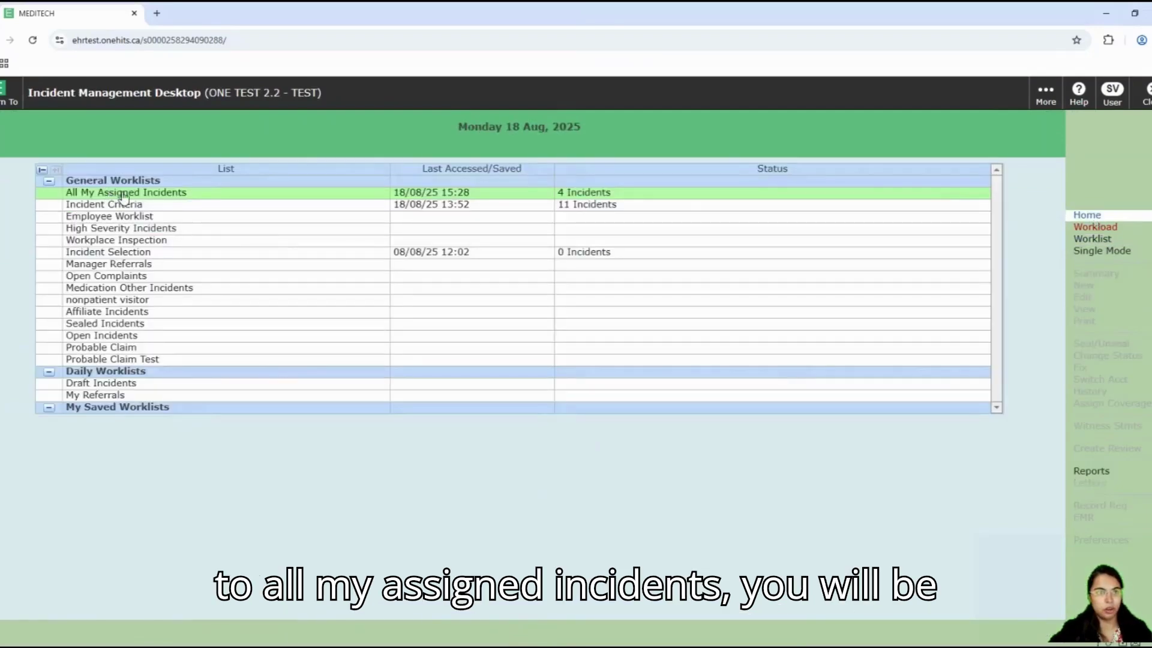
{"action": "left_click", "coordinate": [123, 193]}
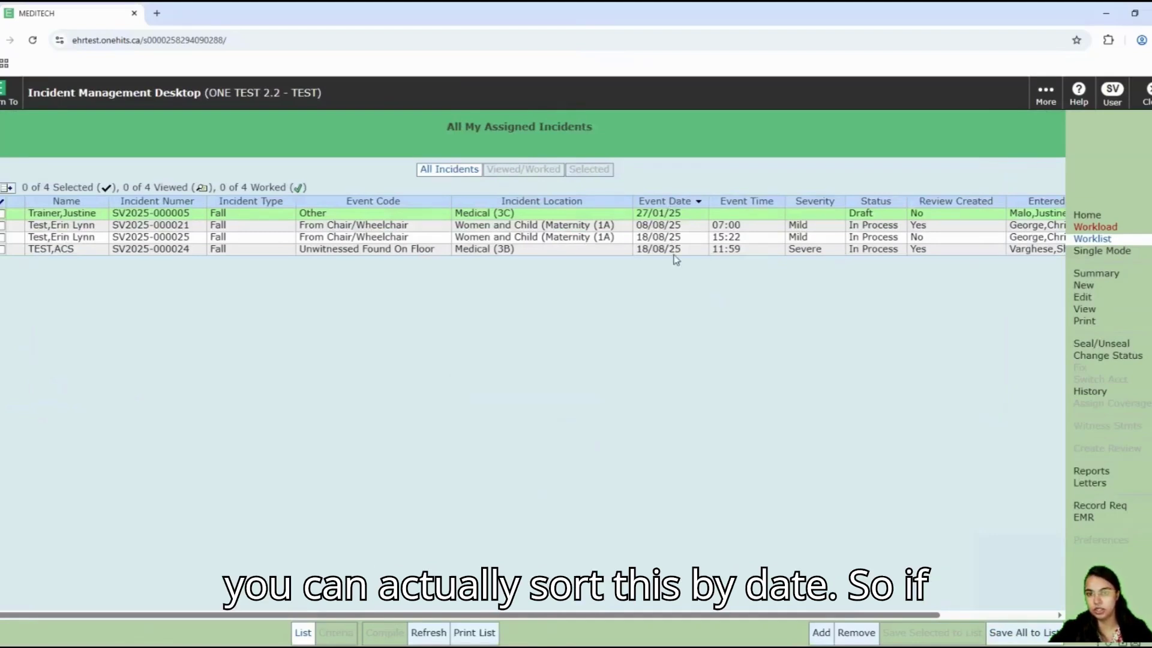
{"action": "left_click", "coordinate": [673, 206]}
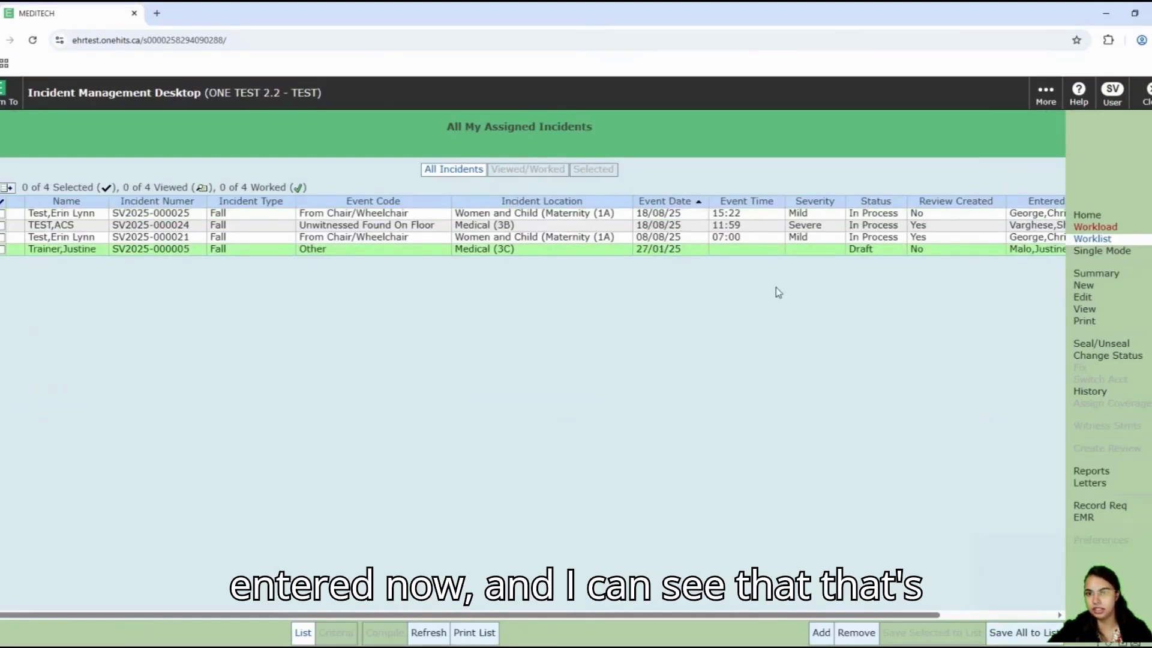
{"action": "left_click", "coordinate": [735, 215]}
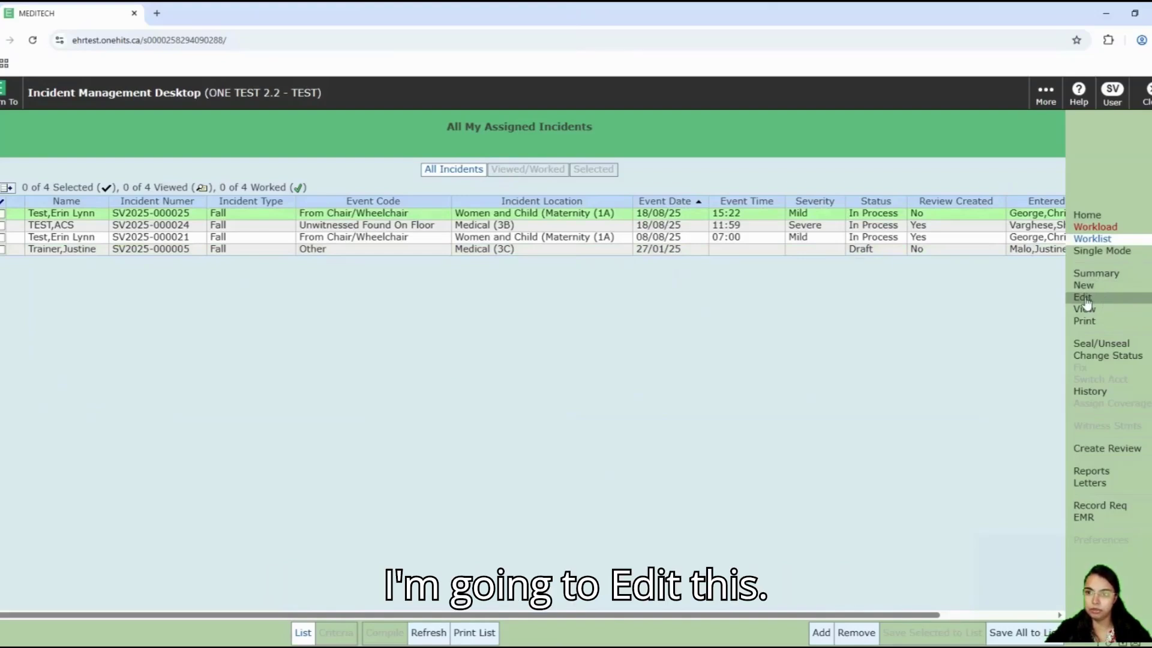
{"action": "left_click", "coordinate": [1085, 297]}
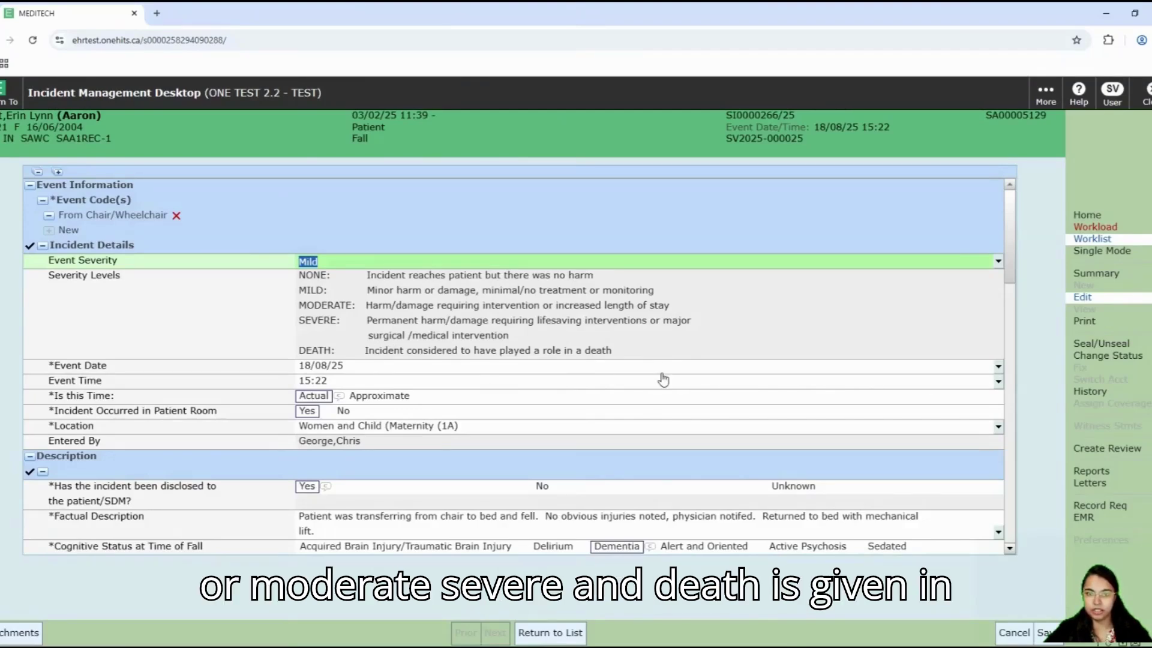
{"action": "scroll", "coordinate": [677, 413], "scroll_direction": "down", "scroll_amount": 2}
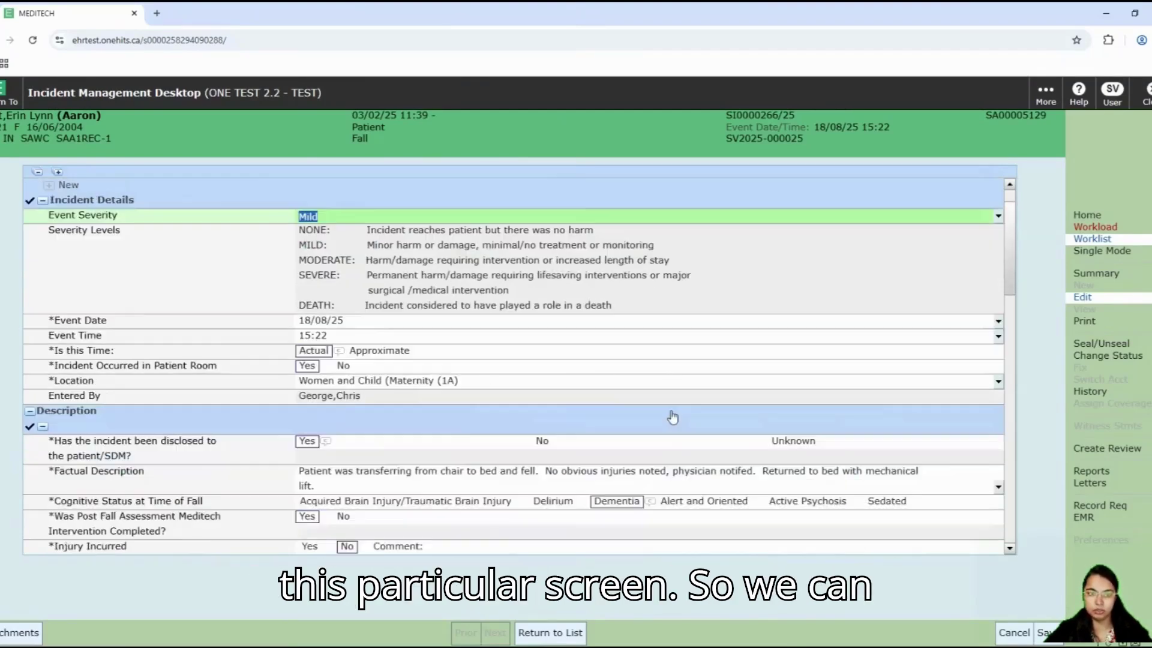
{"action": "scroll", "coordinate": [674, 415], "scroll_direction": "down", "scroll_amount": 1}
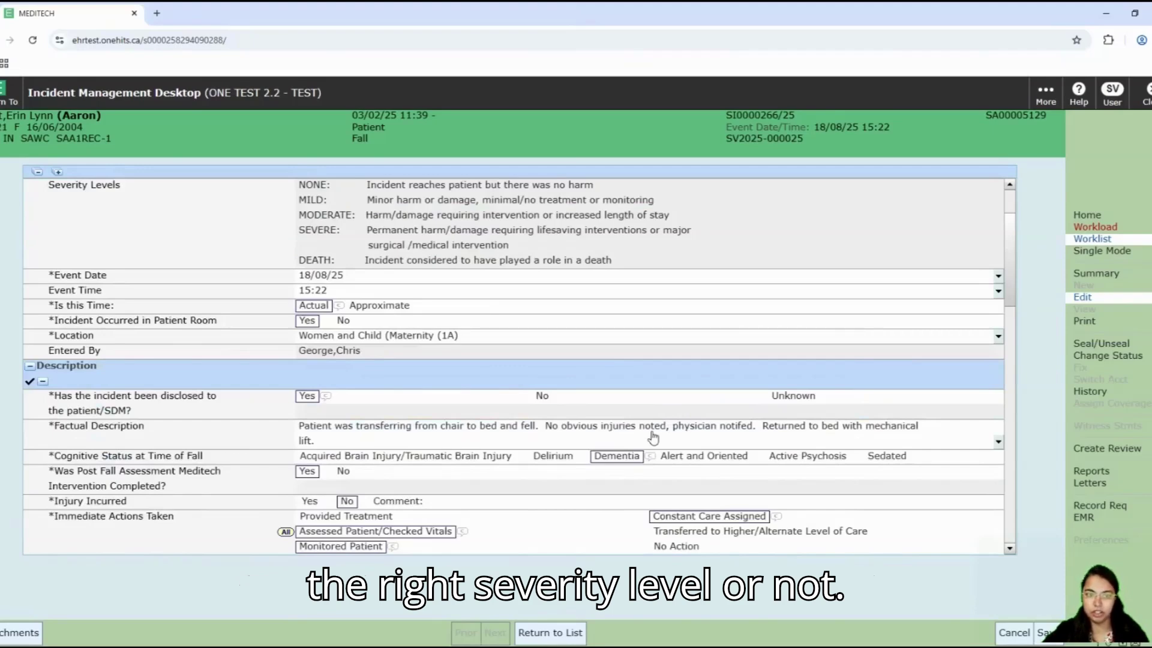
{"action": "scroll", "coordinate": [654, 438], "scroll_direction": "down", "scroll_amount": 1}
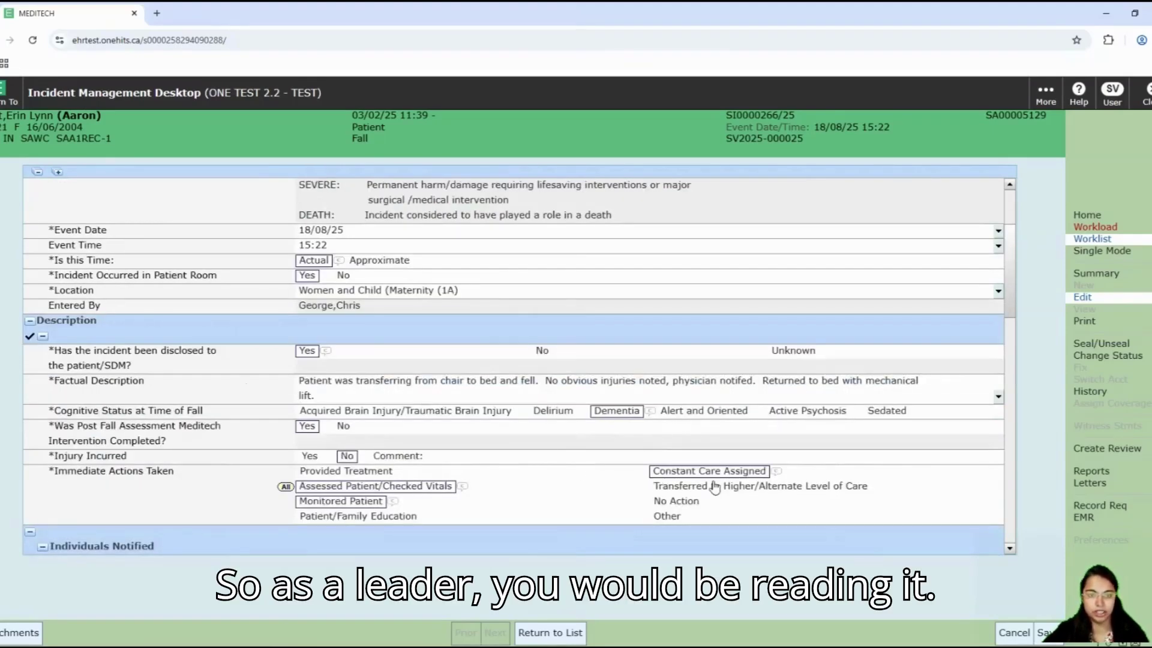
{"action": "scroll", "coordinate": [714, 487], "scroll_direction": "down", "scroll_amount": 1}
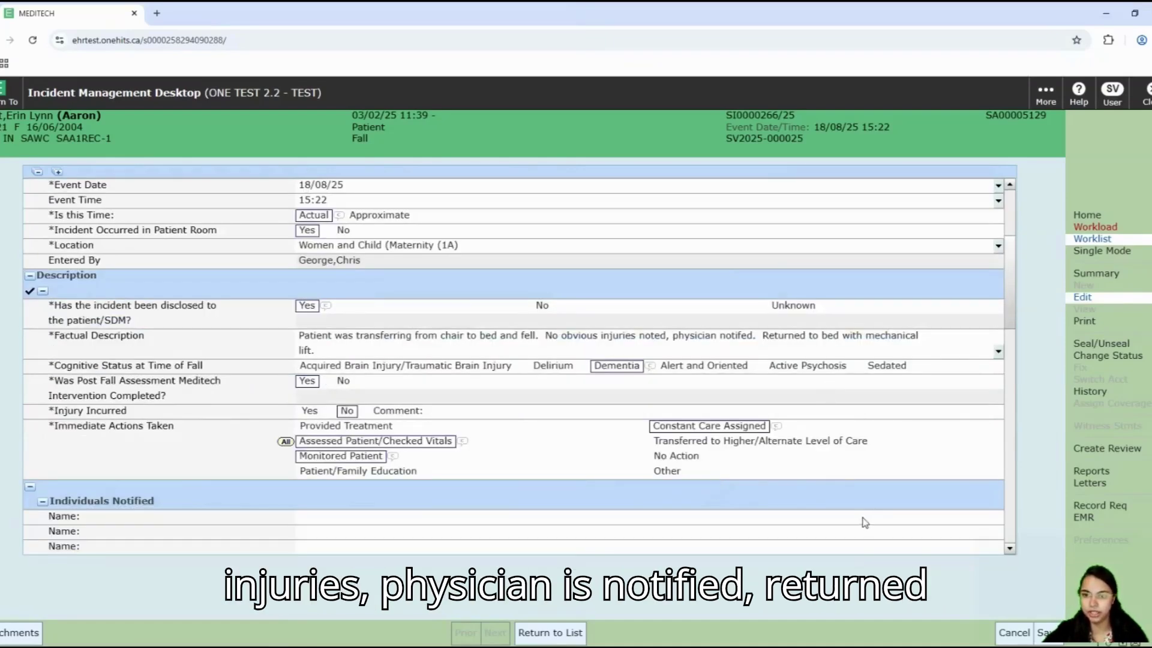
{"action": "scroll", "coordinate": [858, 515], "scroll_direction": "down", "scroll_amount": 2}
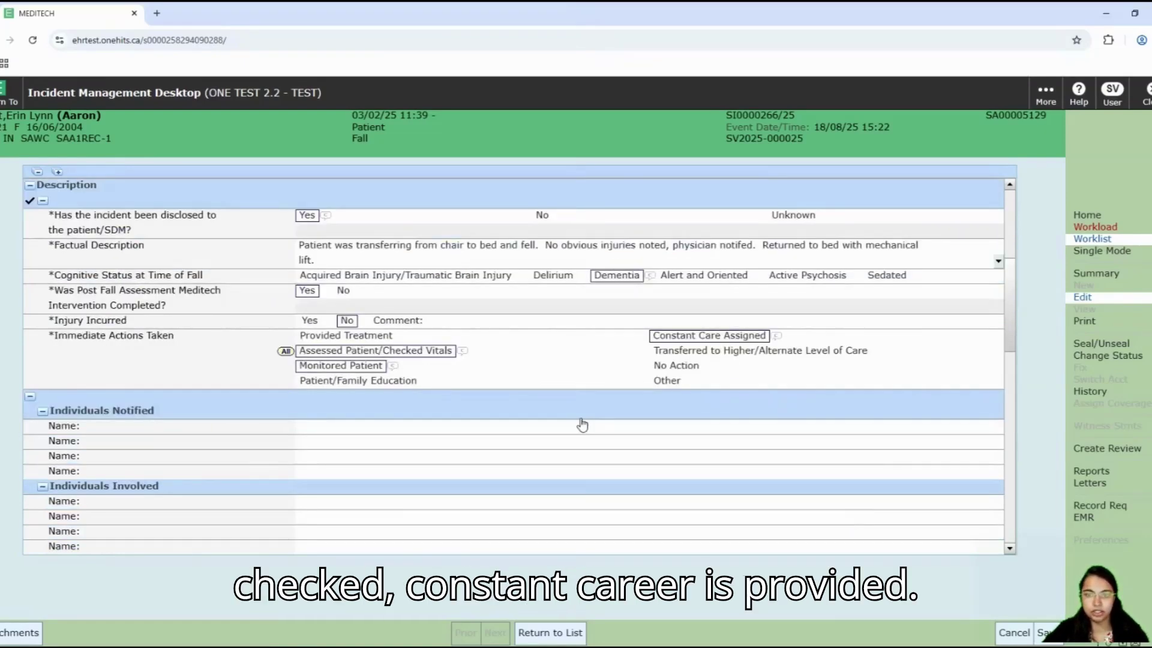
{"action": "scroll", "coordinate": [582, 425], "scroll_direction": "down", "scroll_amount": 3}
{"action": "scroll", "coordinate": [582, 425], "scroll_direction": "down", "scroll_amount": 4}
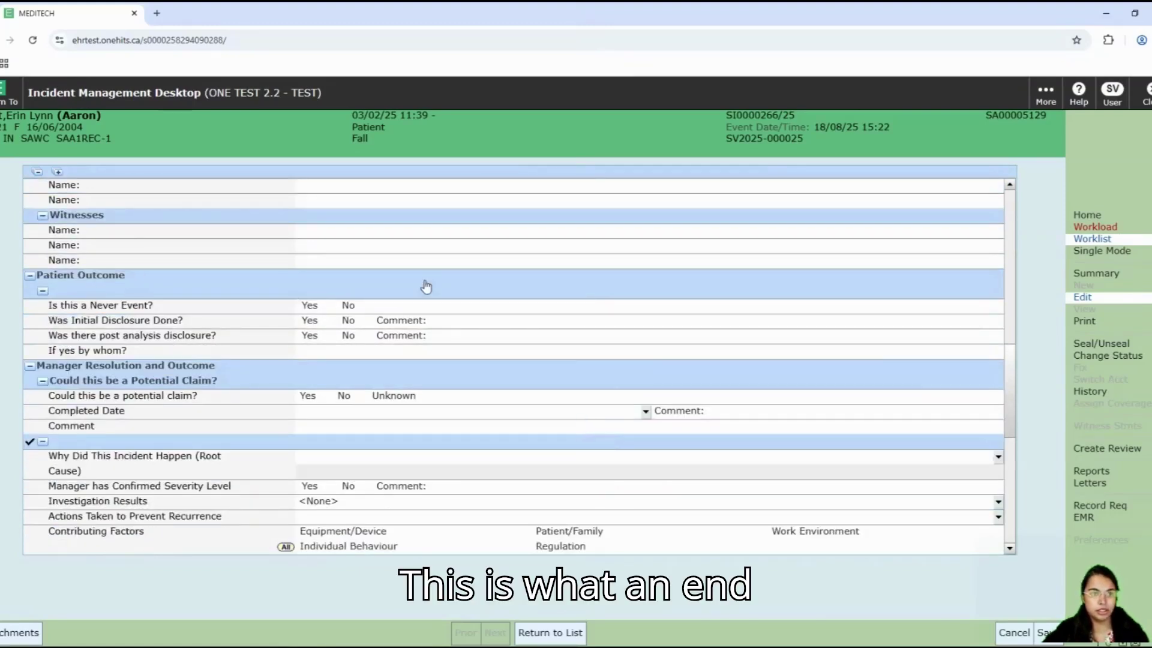
{"action": "scroll", "coordinate": [498, 362], "scroll_direction": "up", "scroll_amount": 4}
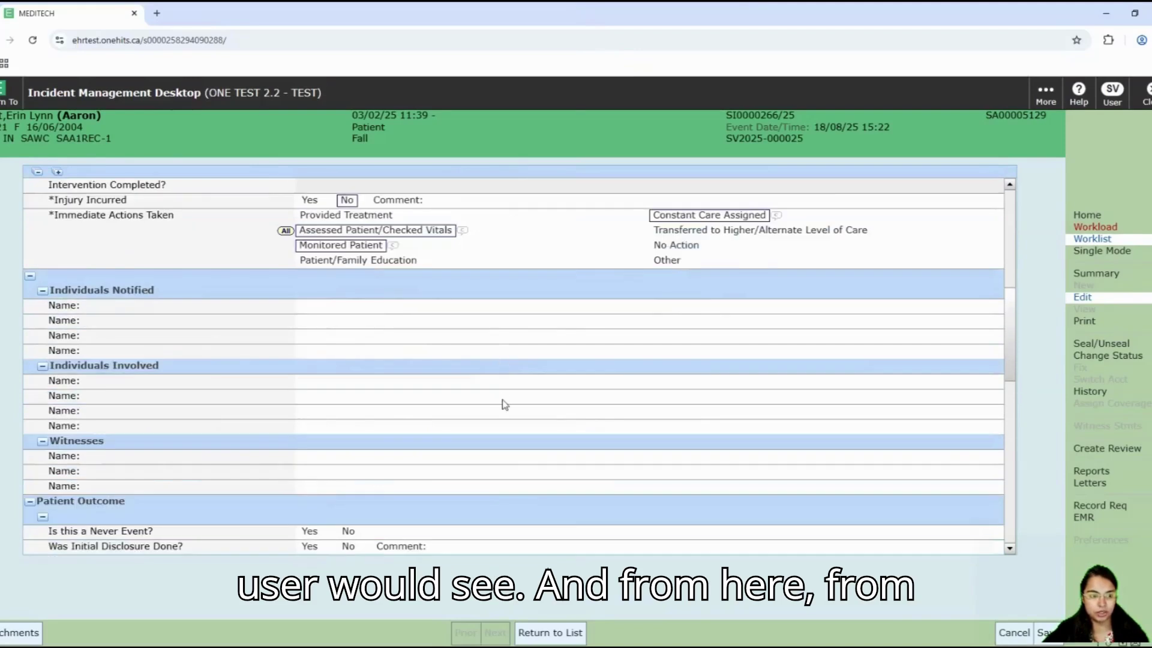
{"action": "scroll", "coordinate": [456, 504], "scroll_direction": "up", "scroll_amount": 1}
{"action": "scroll", "coordinate": [420, 510], "scroll_direction": "down", "scroll_amount": 2}
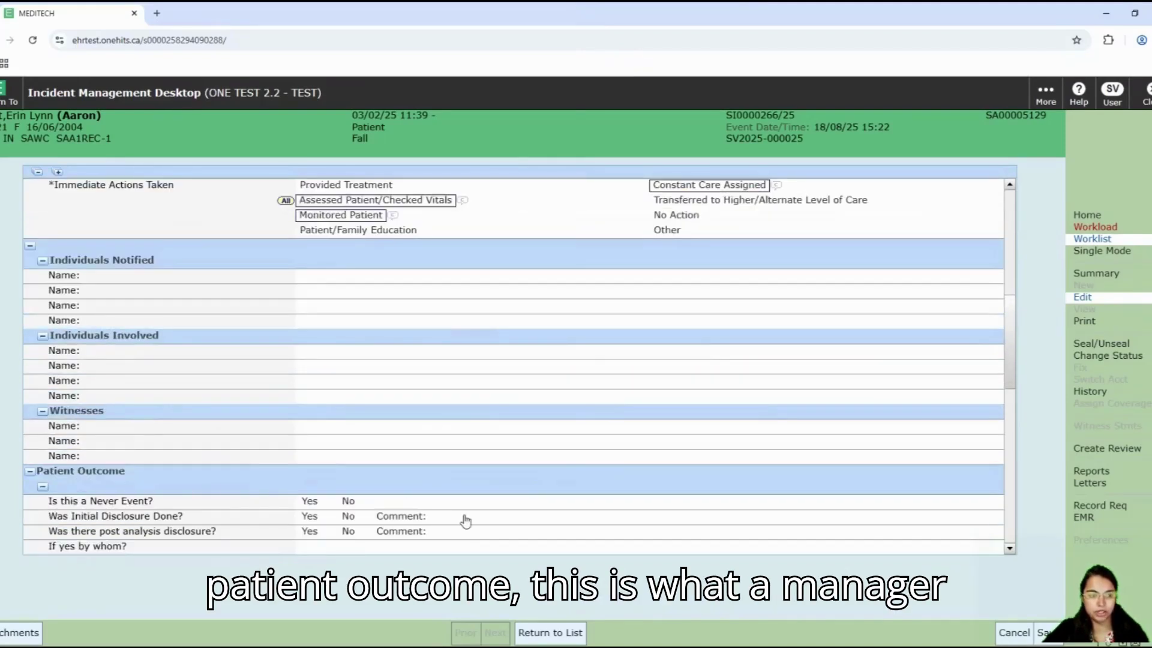
{"action": "scroll", "coordinate": [547, 530], "scroll_direction": "down", "scroll_amount": 2}
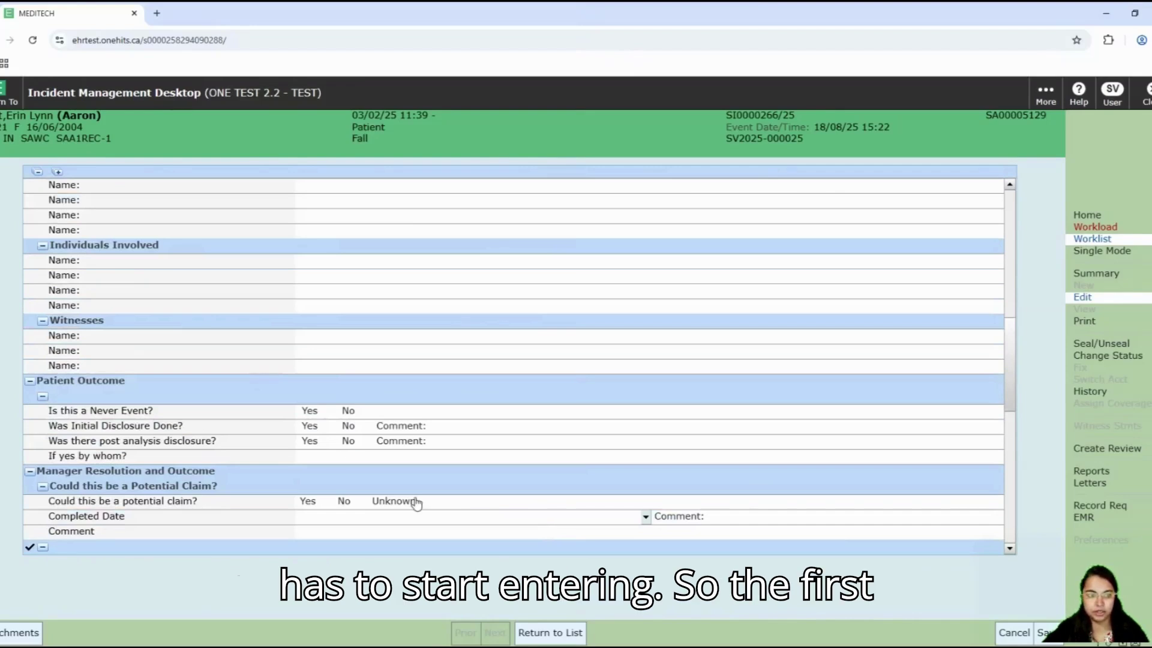
{"action": "scroll", "coordinate": [412, 504], "scroll_direction": "down", "scroll_amount": 1}
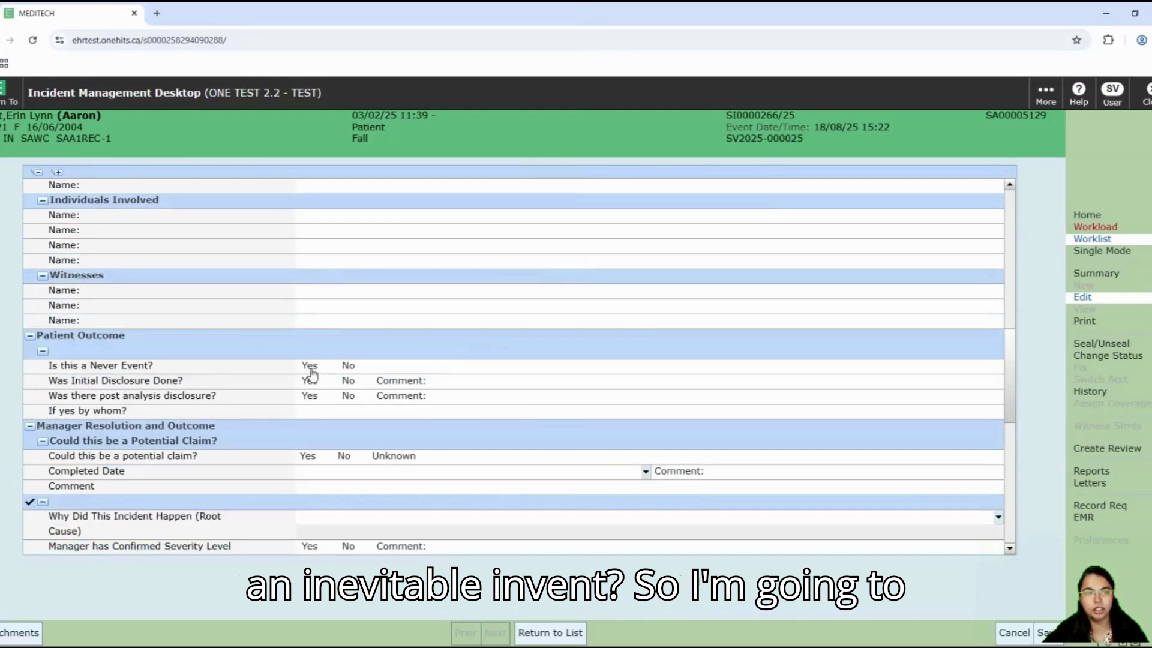
Step: Answer No for Never Event, Initial Disclosure, Post Analysis Disclosure and Potential Claim
{"action": "left_click", "coordinate": [349, 366]}
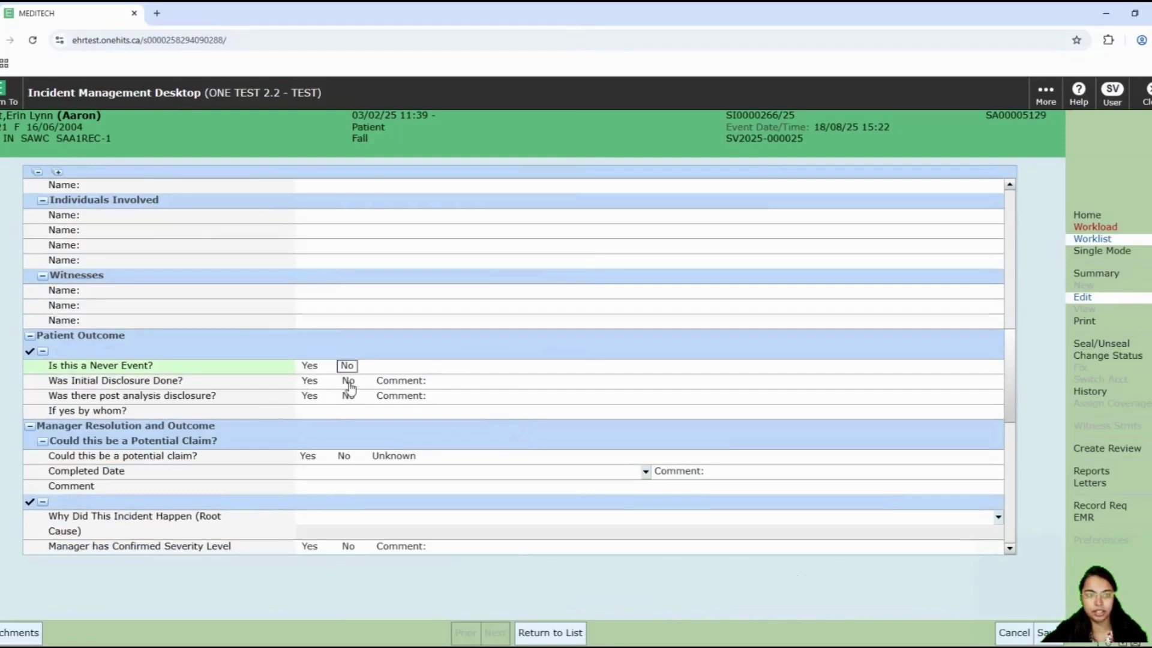
{"action": "left_click", "coordinate": [349, 384]}
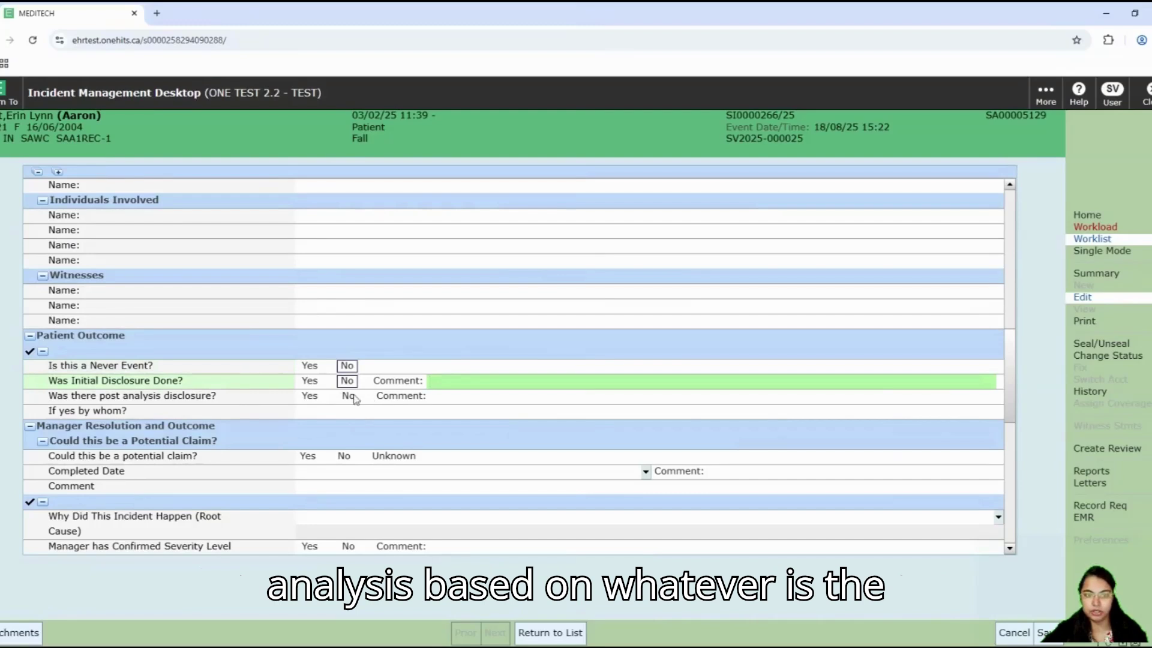
{"action": "left_click", "coordinate": [348, 396]}
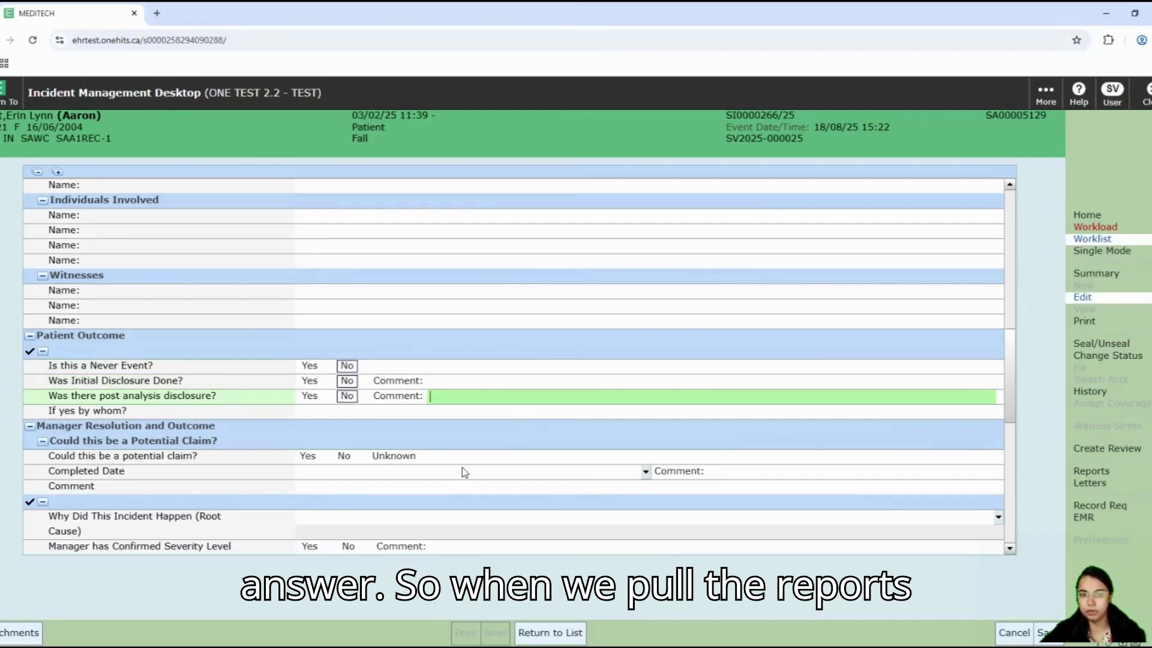
{"action": "scroll", "coordinate": [464, 472], "scroll_direction": "down", "scroll_amount": 1}
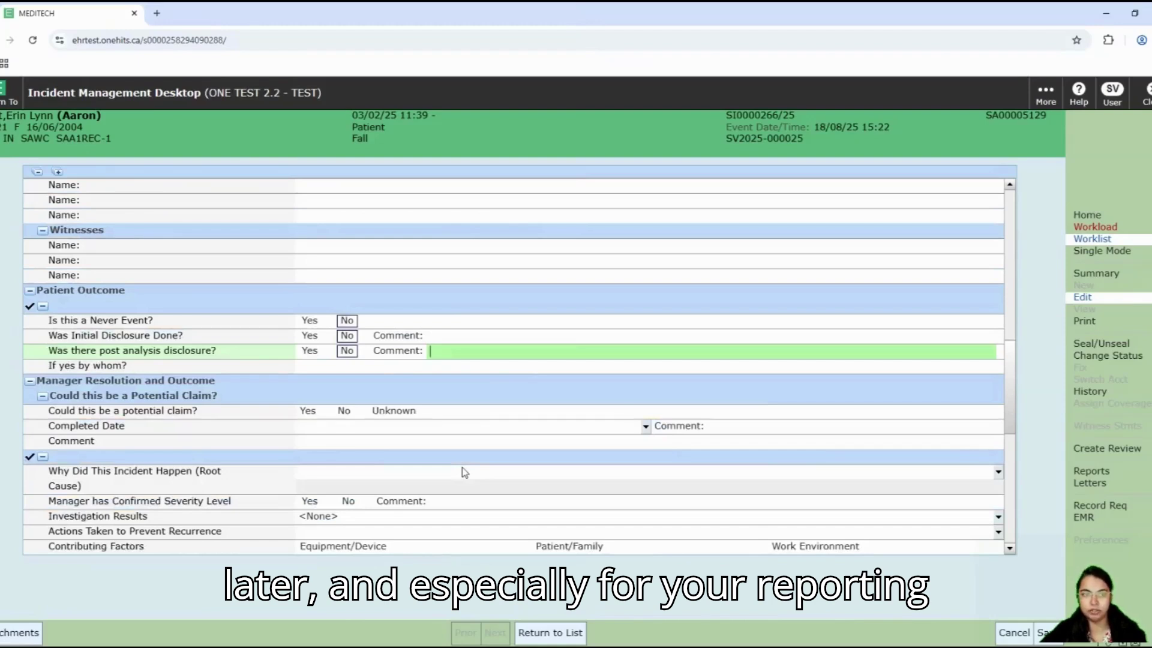
{"action": "scroll", "coordinate": [463, 472], "scroll_direction": "down", "scroll_amount": 1}
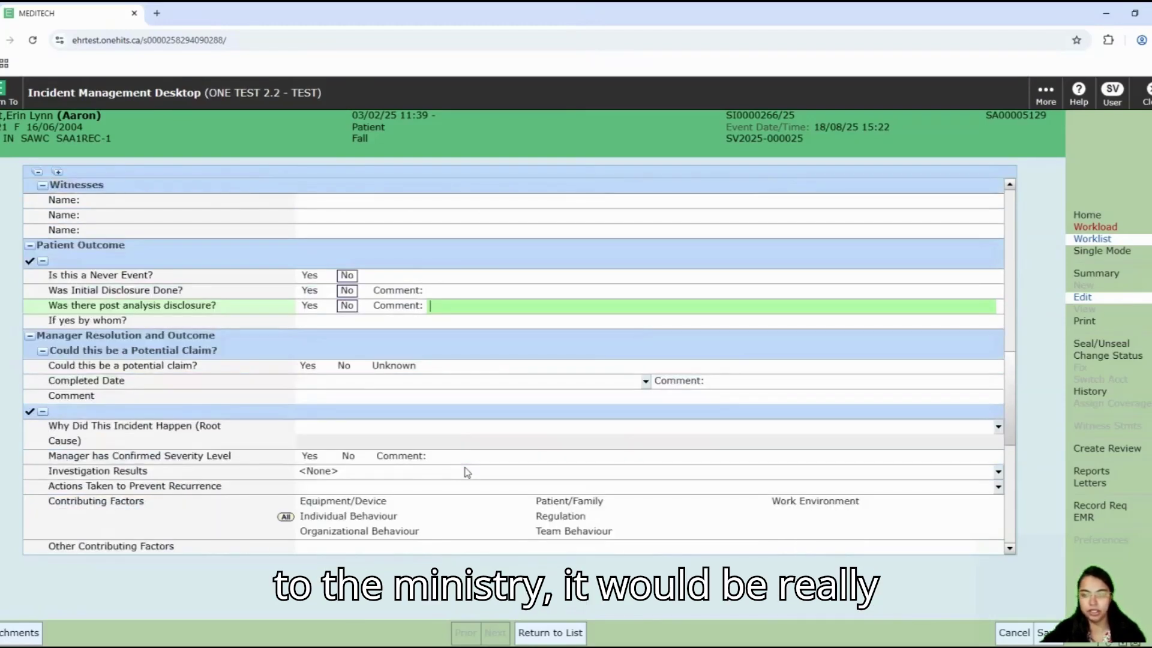
{"action": "scroll", "coordinate": [497, 485], "scroll_direction": "down", "scroll_amount": 1}
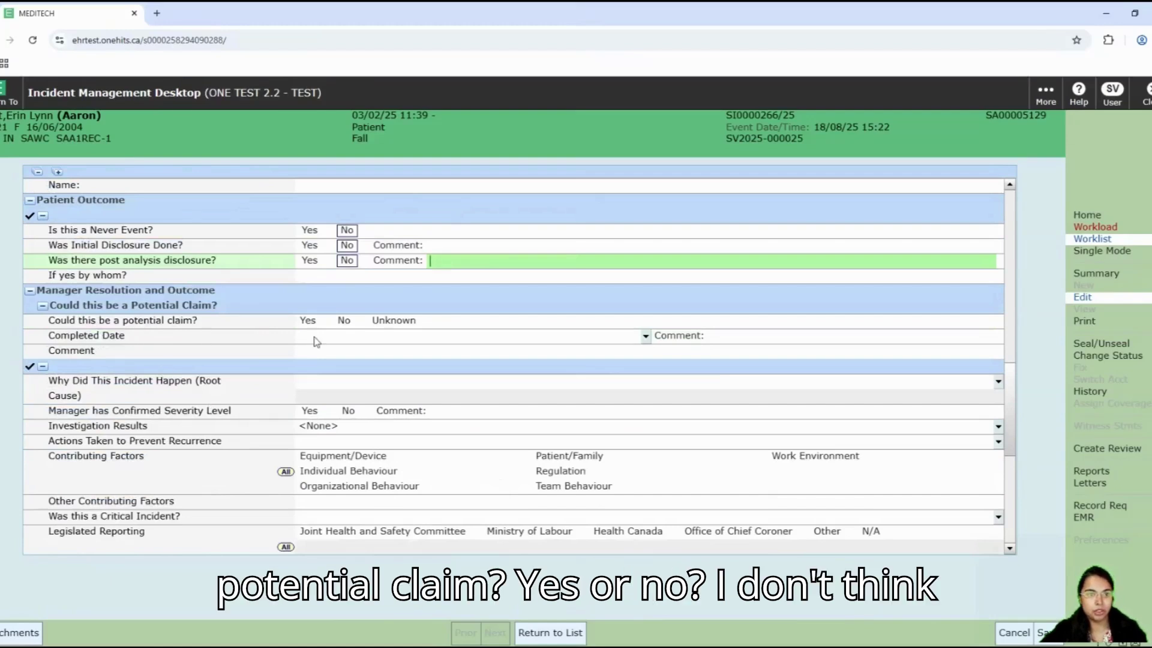
{"action": "left_click", "coordinate": [343, 320]}
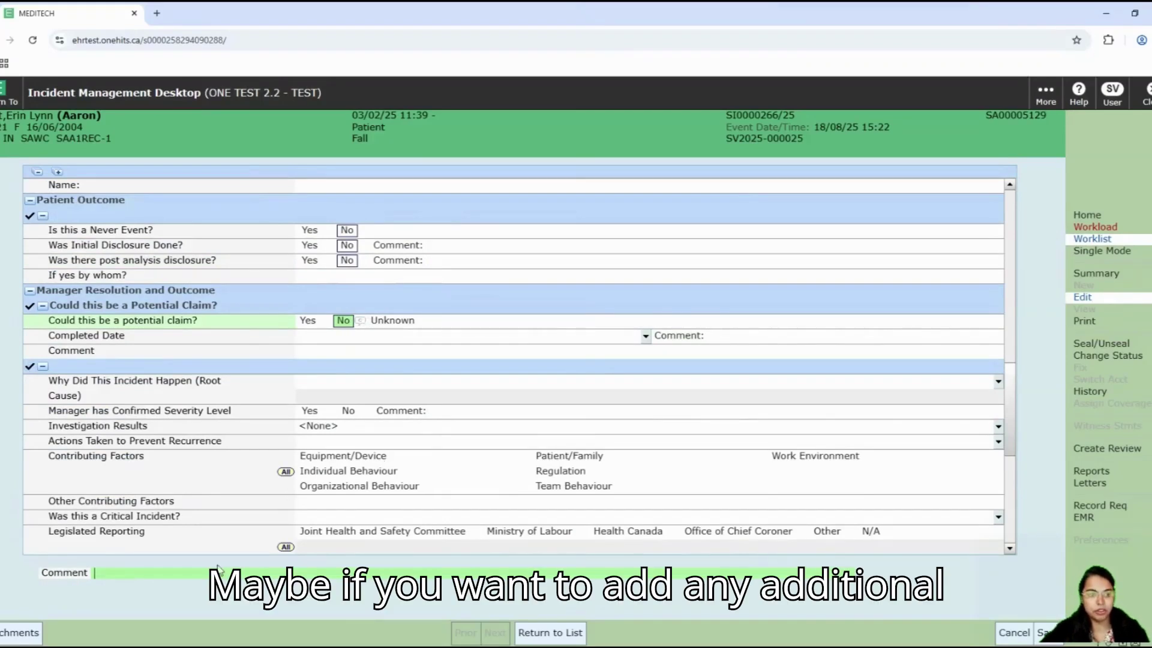
Step: Add the comment 'No injuries occured' and open the Root Cause entry
{"action": "left_click", "coordinate": [200, 573]}
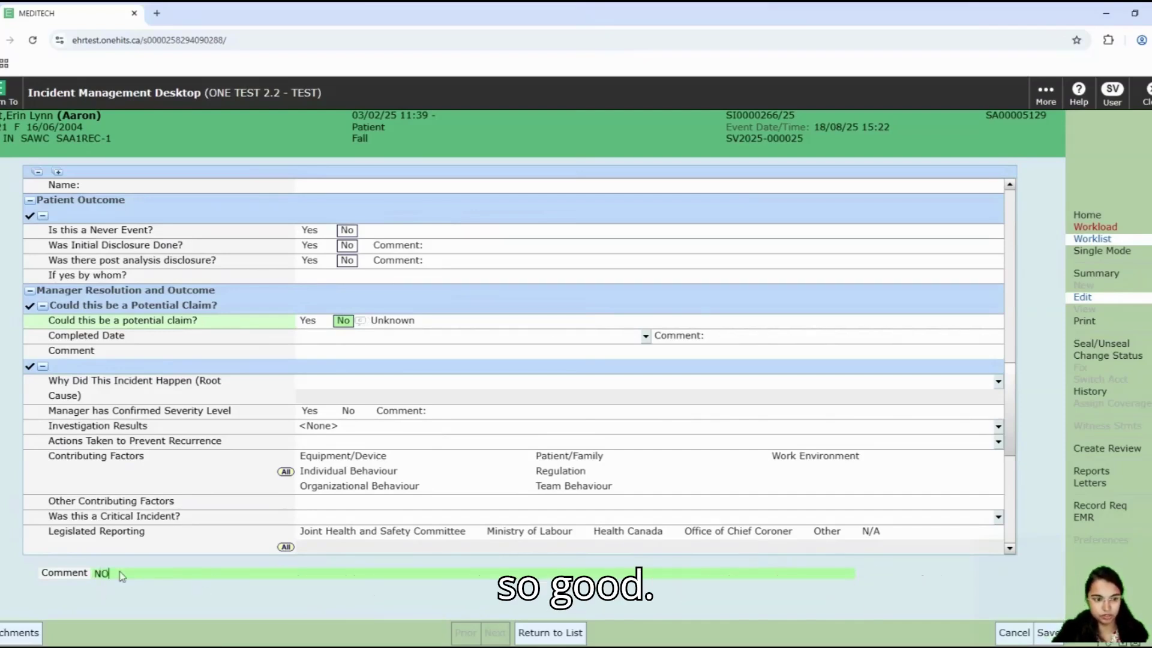
{"action": "type", "text": "No "}
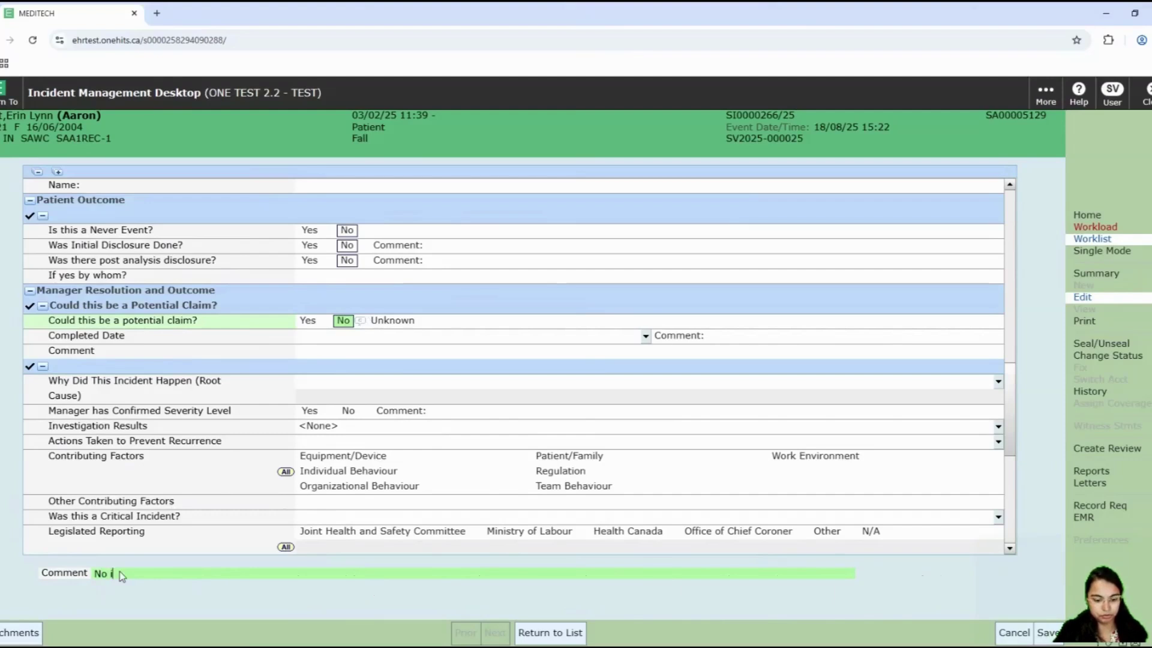
{"action": "type", "text": "injuries occured"}
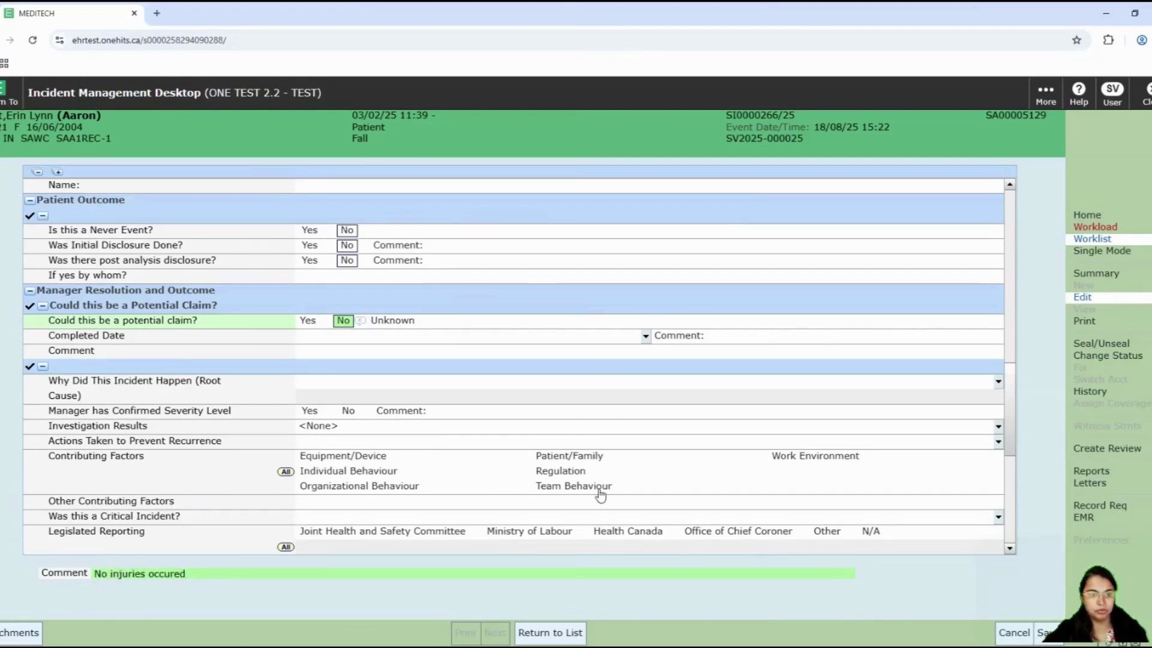
{"action": "scroll", "coordinate": [531, 433], "scroll_direction": "down", "scroll_amount": 1}
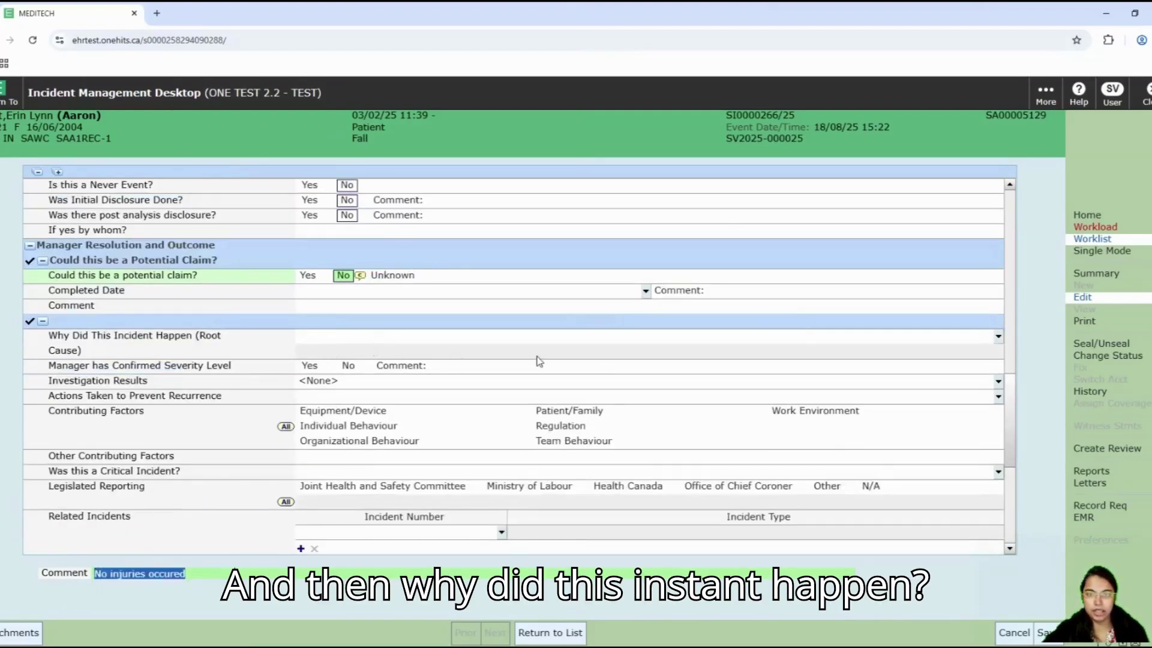
{"action": "left_click", "coordinate": [998, 339]}
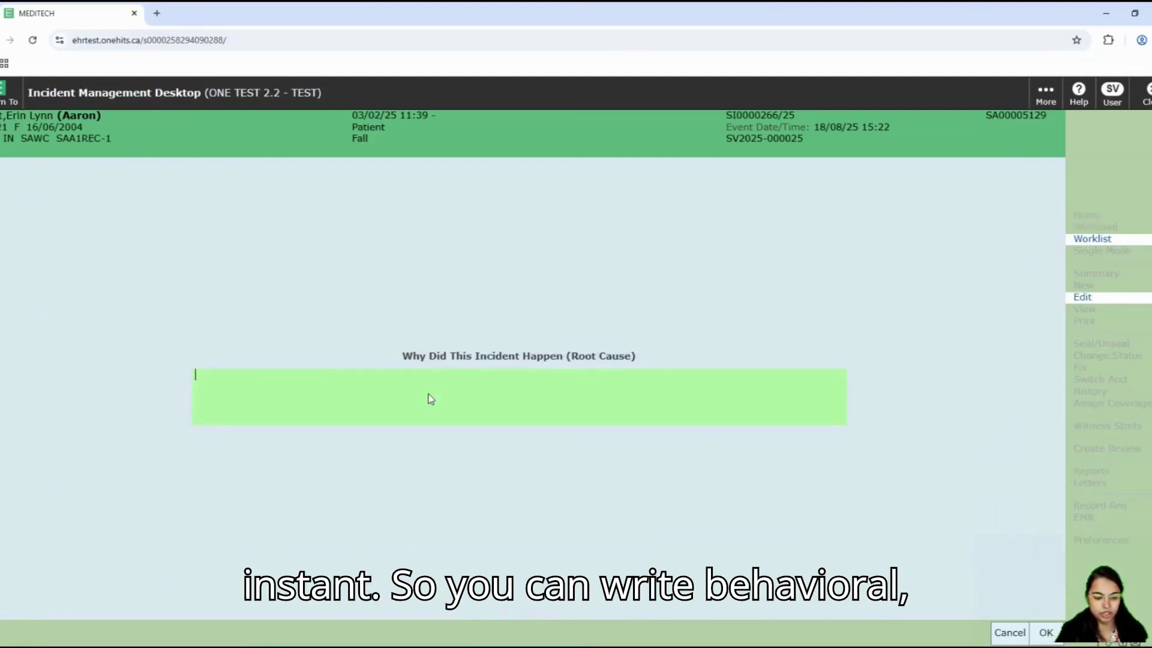
Step: Type the root cause as far as 'Behavioral, polypha' before a stray Ctrl+R triggers Chrome's reload prompt
{"action": "type", "text": "HAV"}
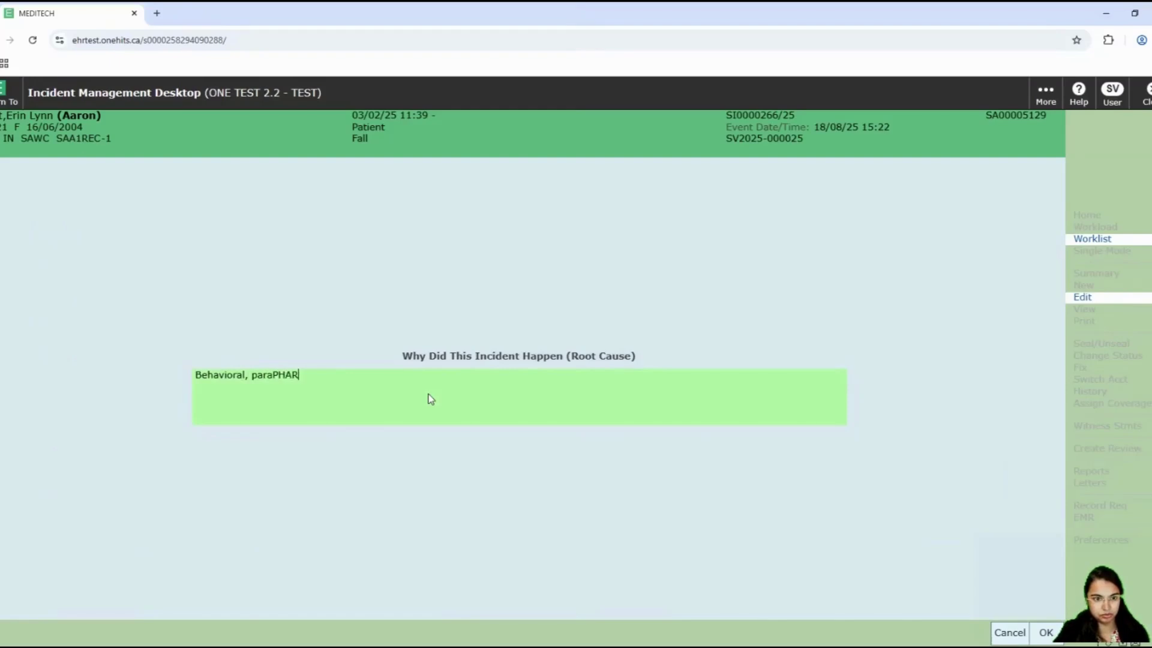
{"action": "key", "text": "BackSpace"}
{"action": "key", "text": "BackSpace"}
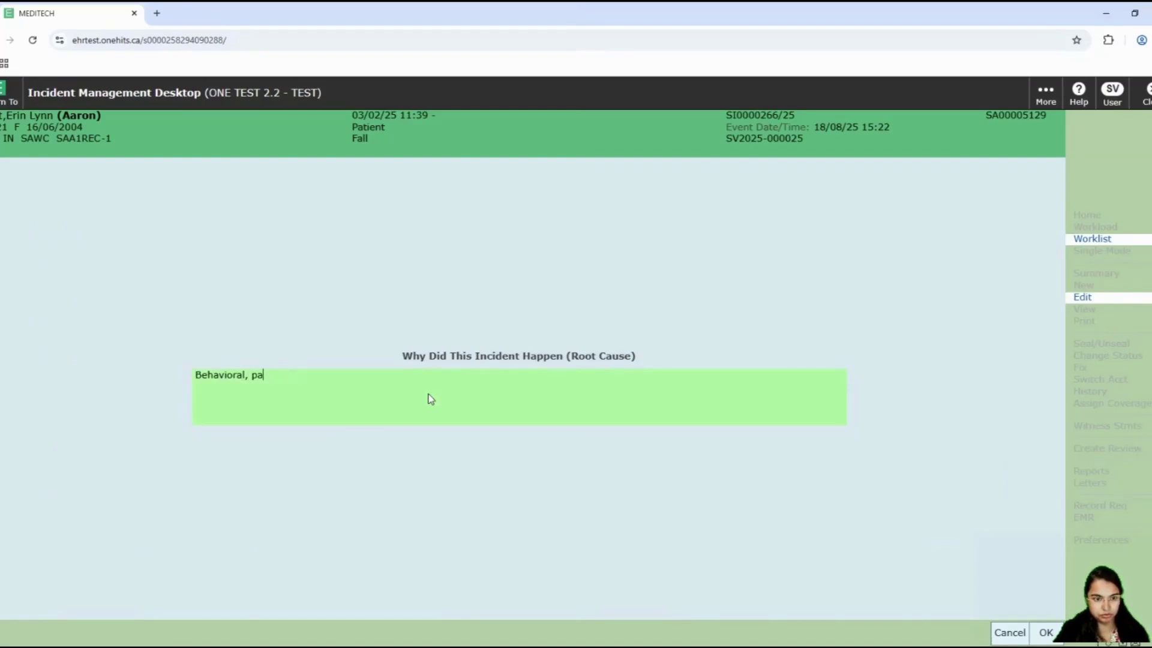
{"action": "type", "text": "y"}
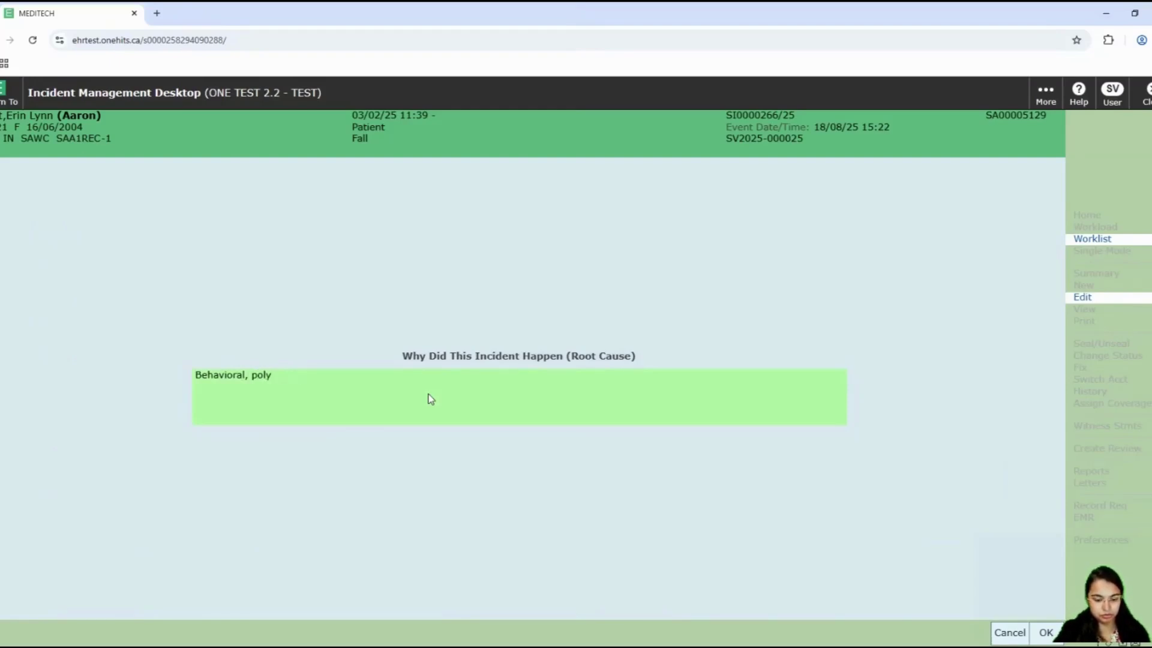
{"action": "type", "text": "mpha"}
{"action": "key", "text": "ctrl+r"}
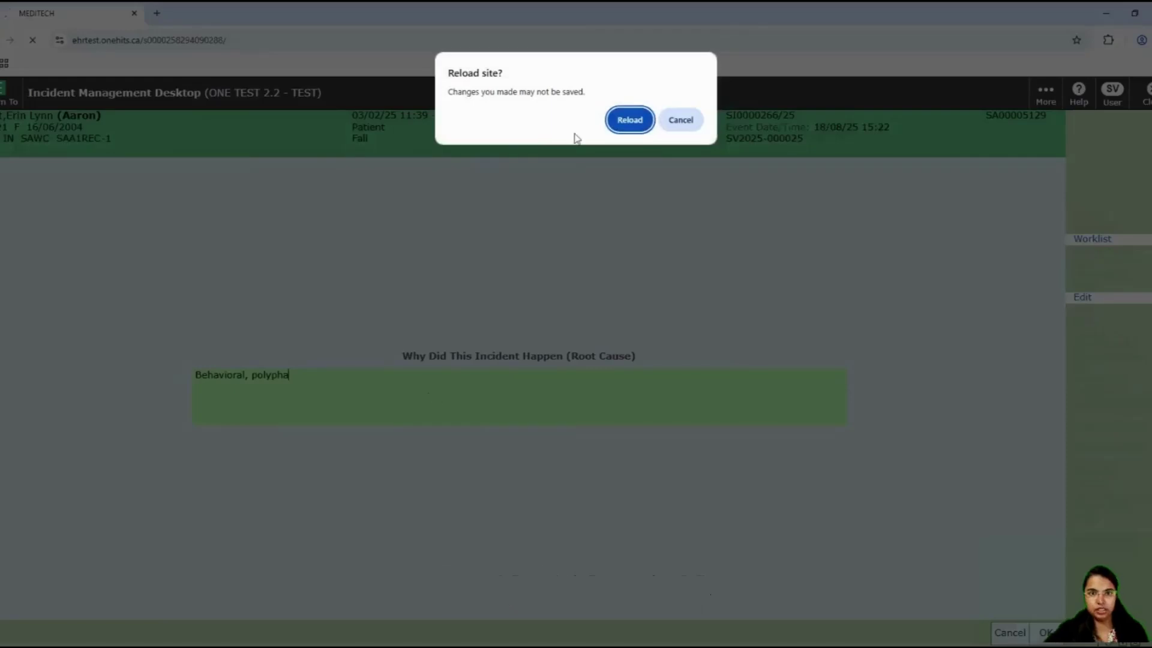
Step: Reload the site, sign in to OneHITS with username and password, and resume the Expanse session
{"action": "left_click", "coordinate": [634, 120]}
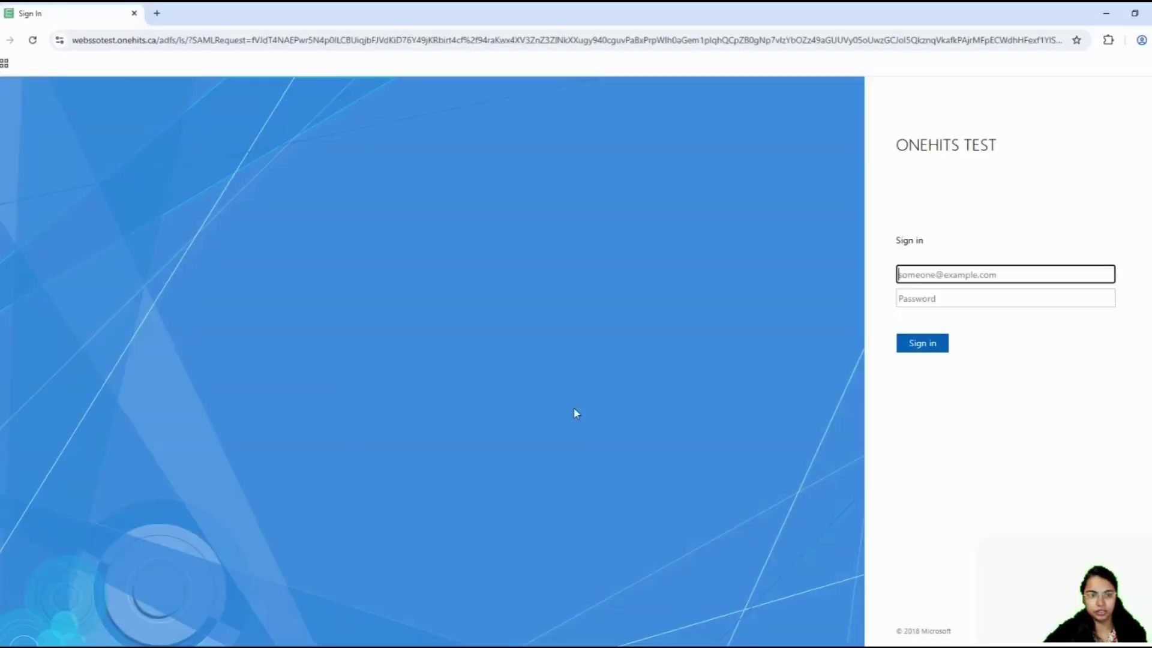
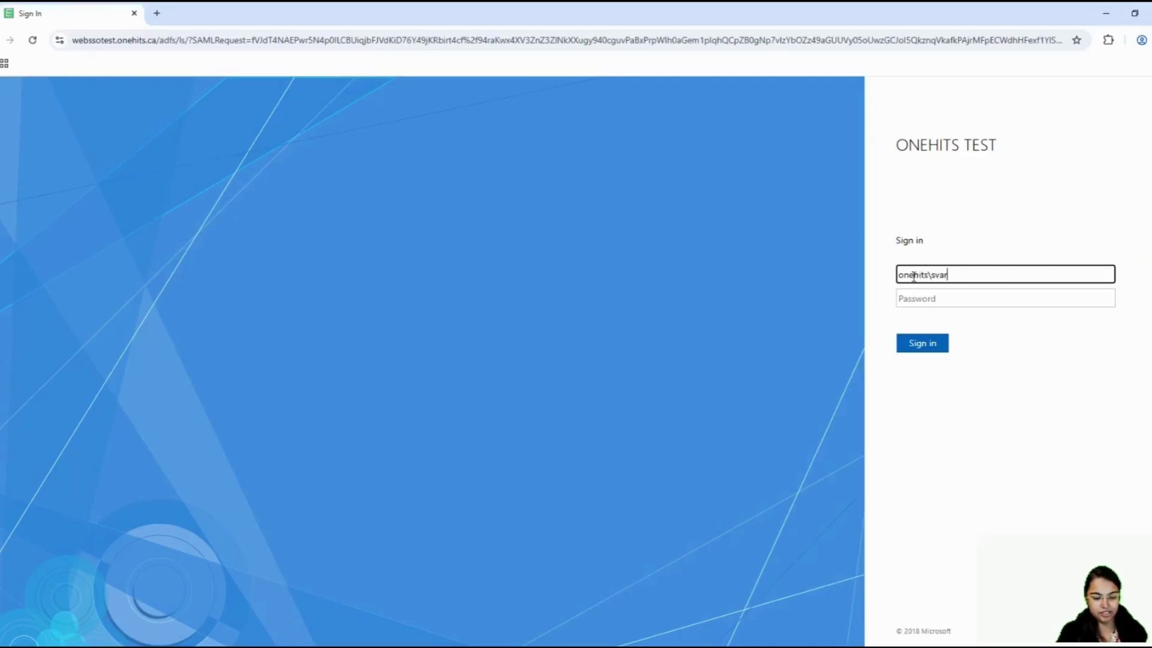
{"action": "left_click", "coordinate": [945, 299]}
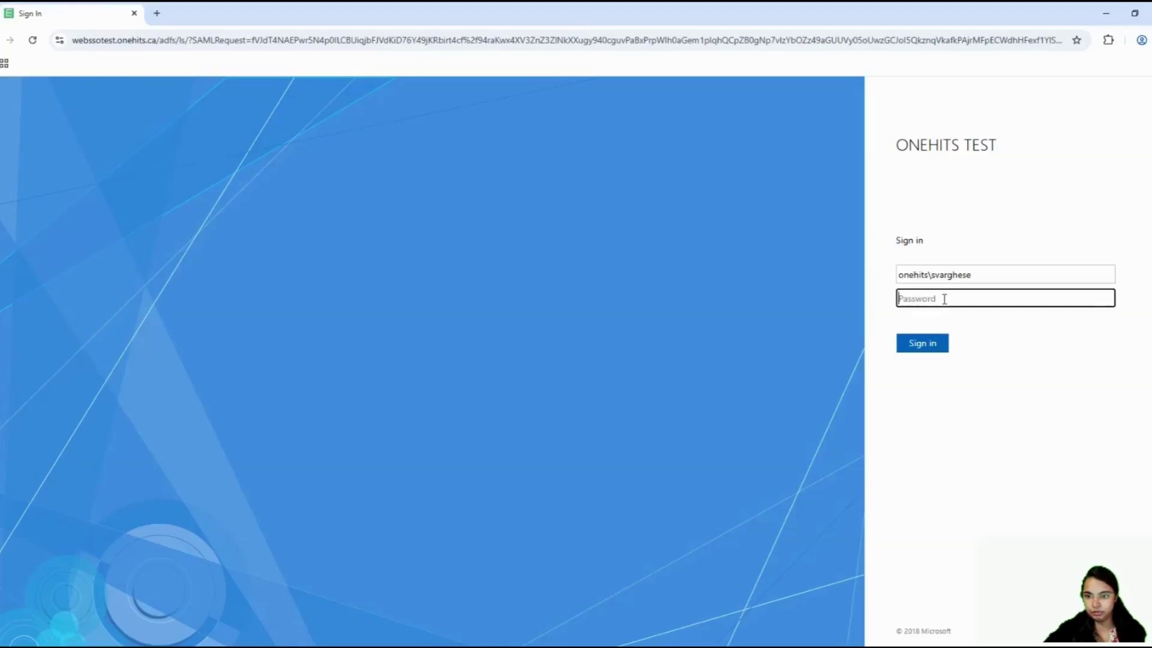
{"action": "type", "text": "••"}
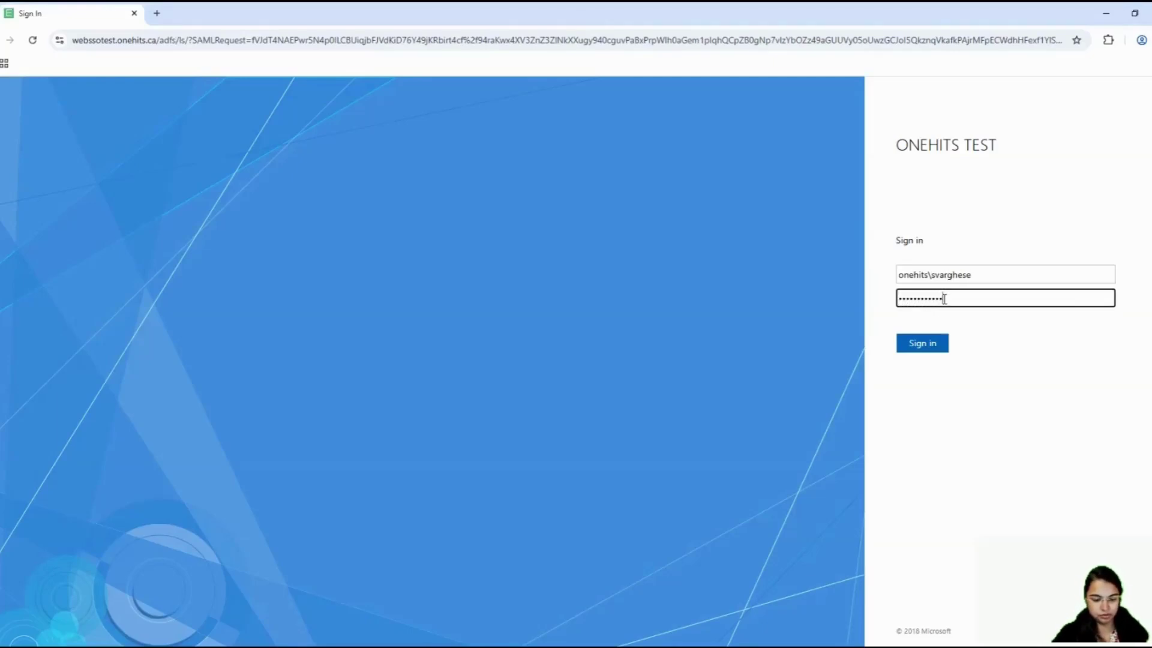
{"action": "key", "text": "Return"}
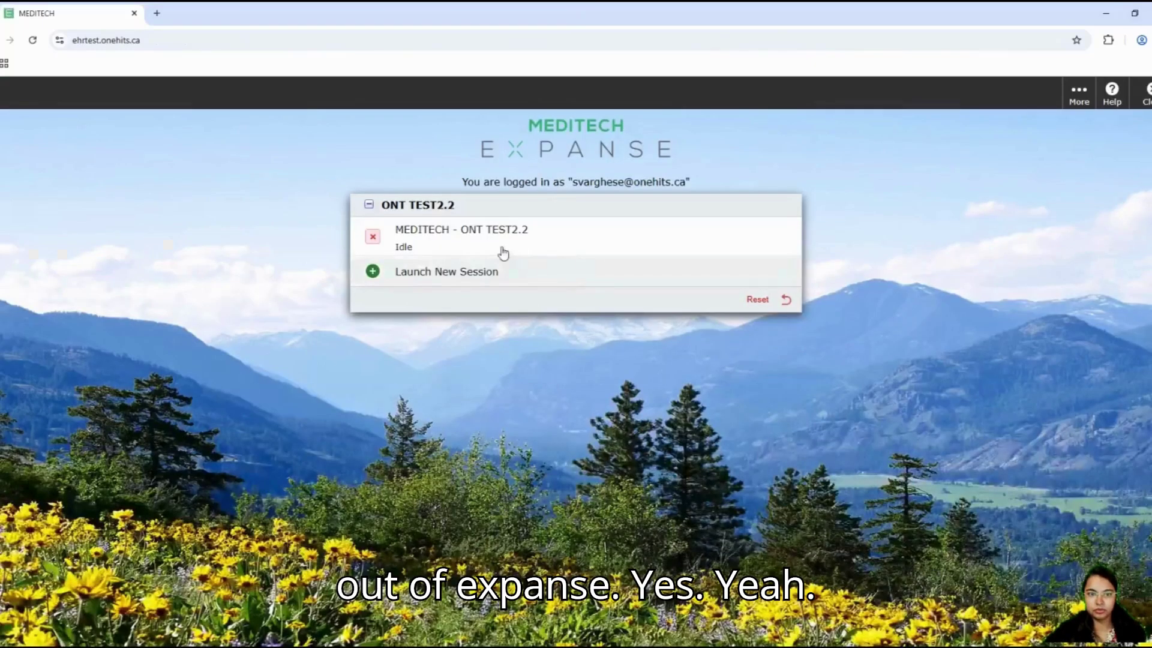
{"action": "left_click", "coordinate": [502, 249]}
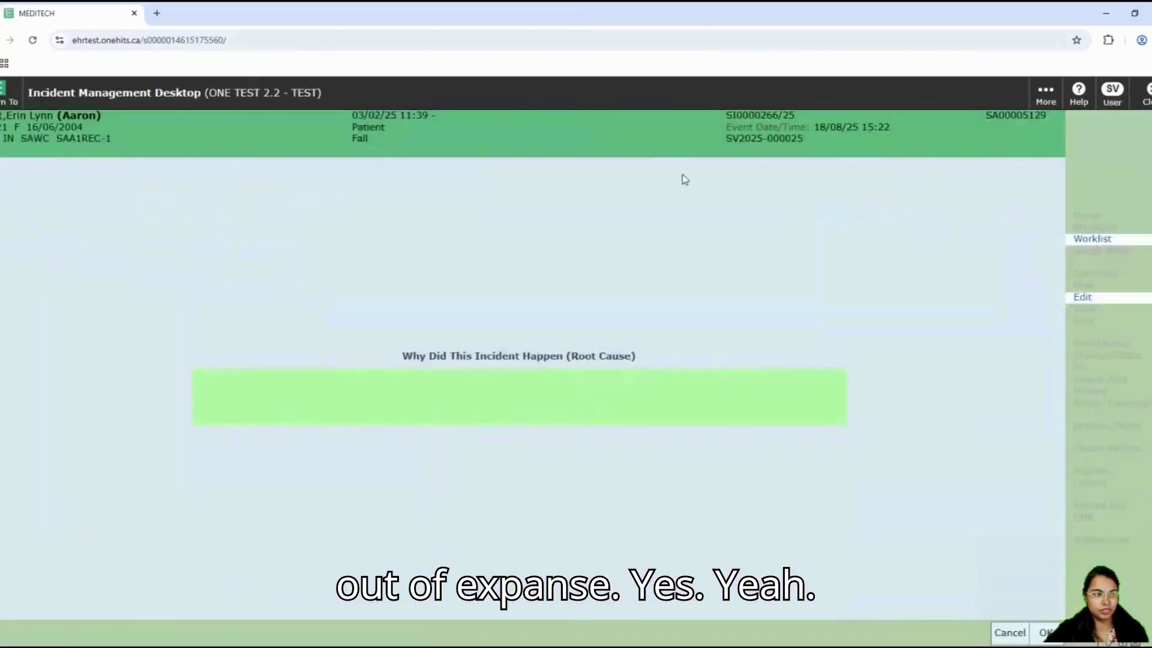
Step: Enter 'behavioral' as the fall's root cause and confirm with OK
{"action": "left_click", "coordinate": [507, 401]}
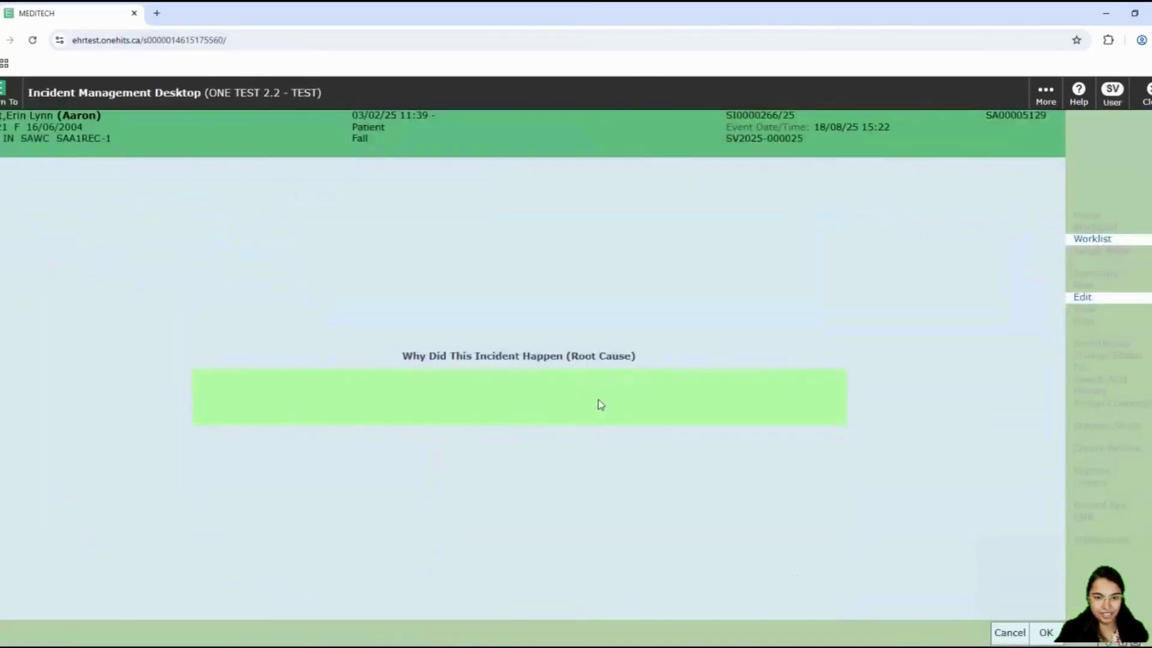
{"action": "type", "text": "behavior"}
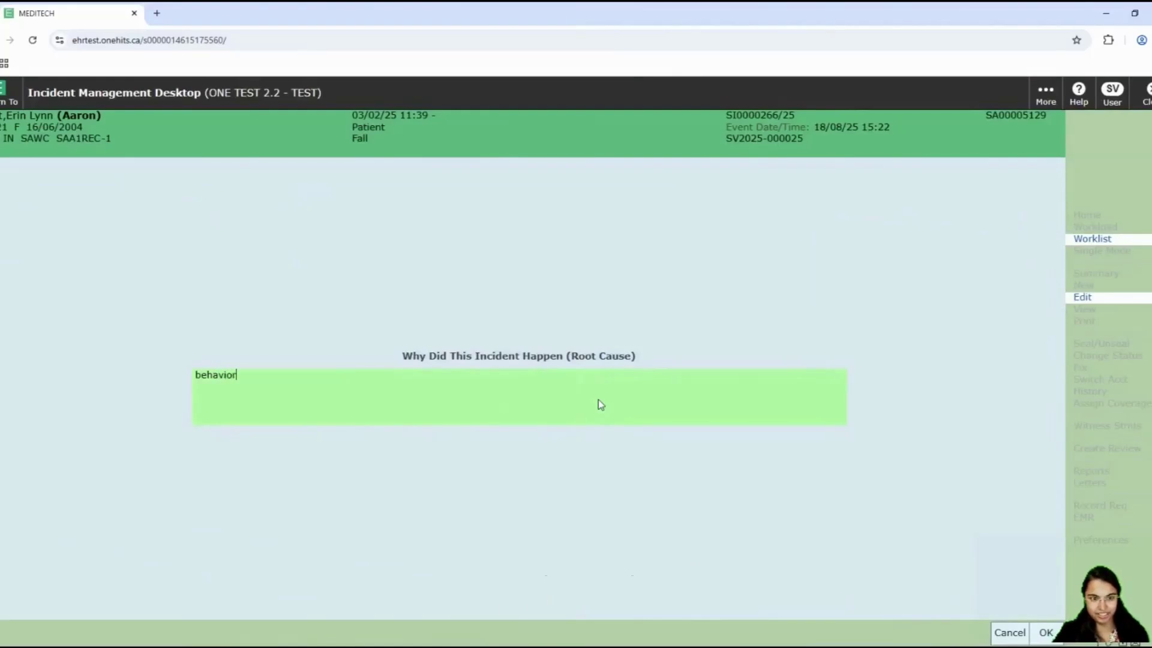
{"action": "type", "text": "al"}
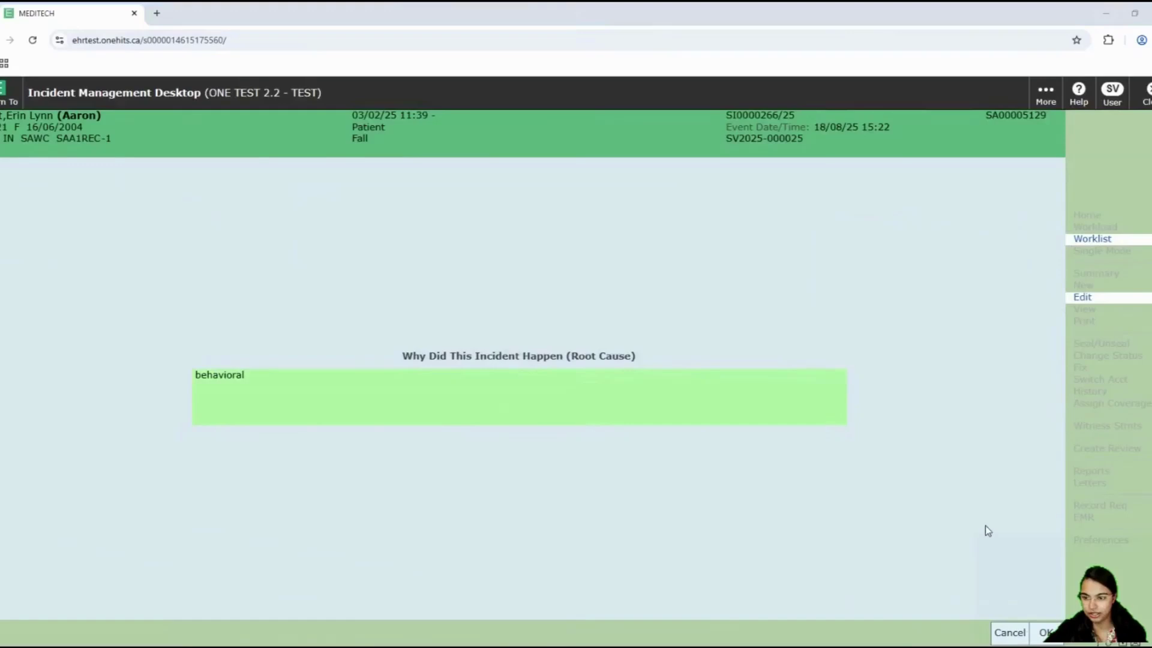
{"action": "left_click", "coordinate": [1046, 634]}
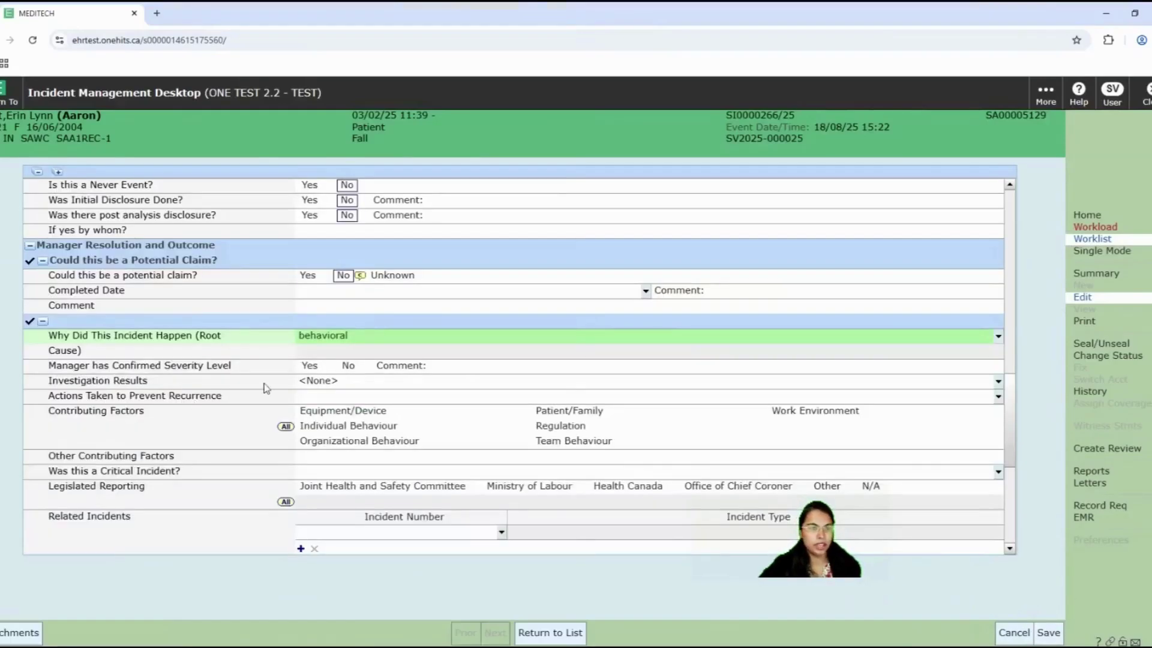
Step: Mark the manager as agreeing with the severity level and change Event Severity from Mild to Moderate
{"action": "scroll", "coordinate": [377, 406], "scroll_direction": "down", "scroll_amount": 3}
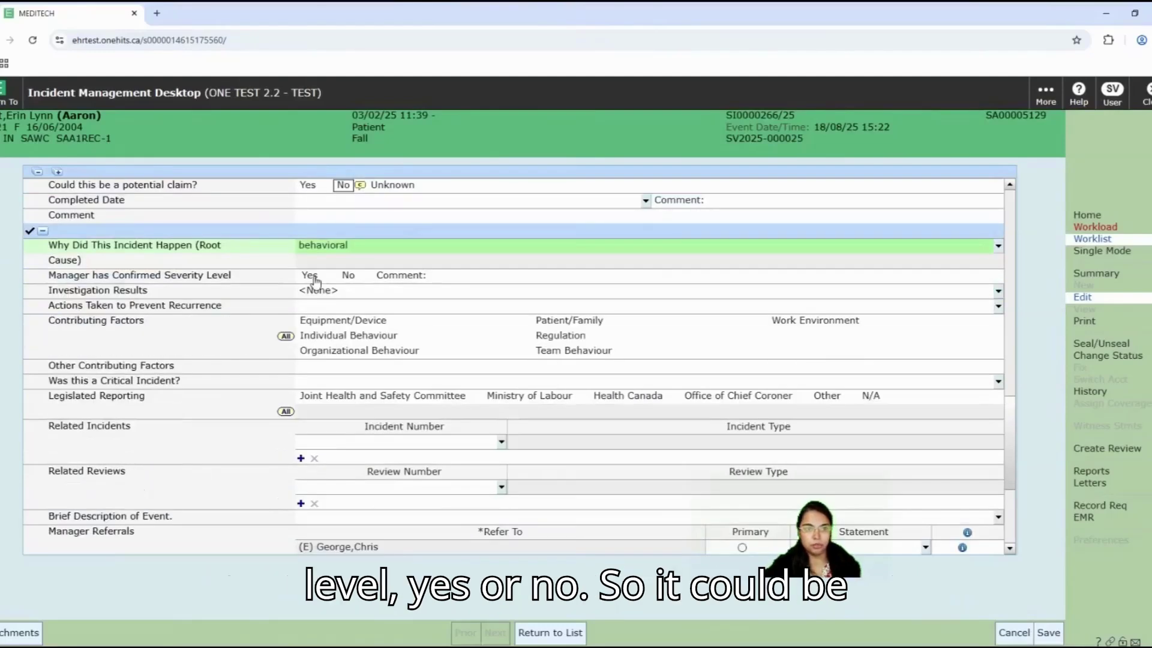
{"action": "left_click", "coordinate": [309, 275]}
{"action": "scroll", "coordinate": [664, 391], "scroll_direction": "up", "scroll_amount": 6}
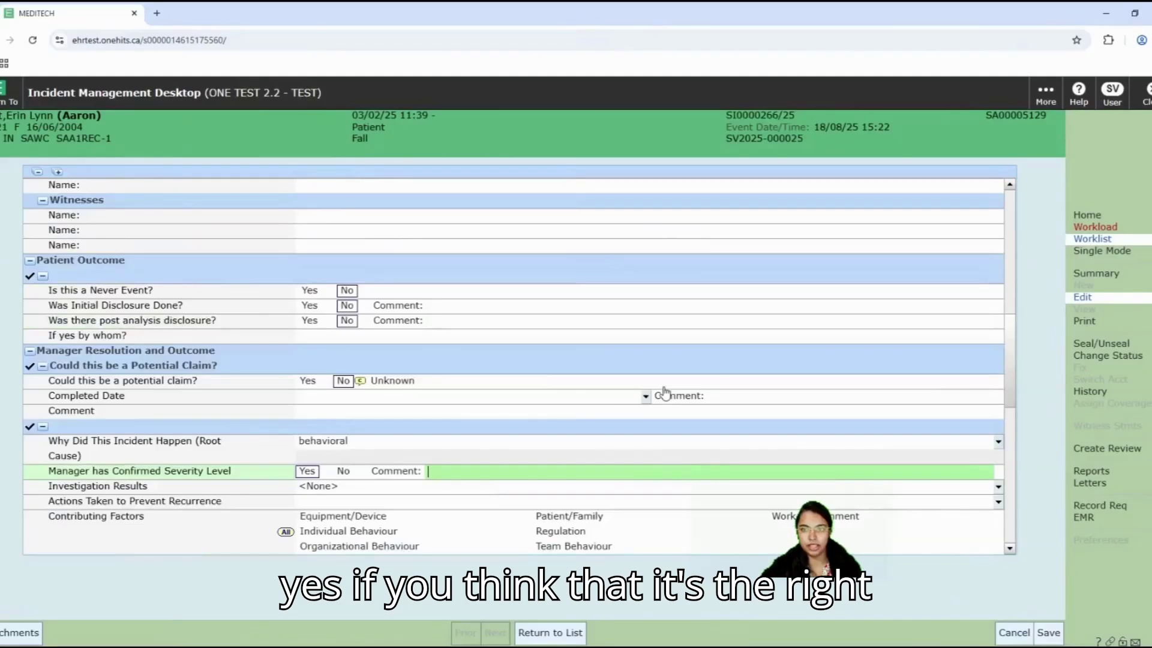
{"action": "scroll", "coordinate": [665, 391], "scroll_direction": "up", "scroll_amount": 20}
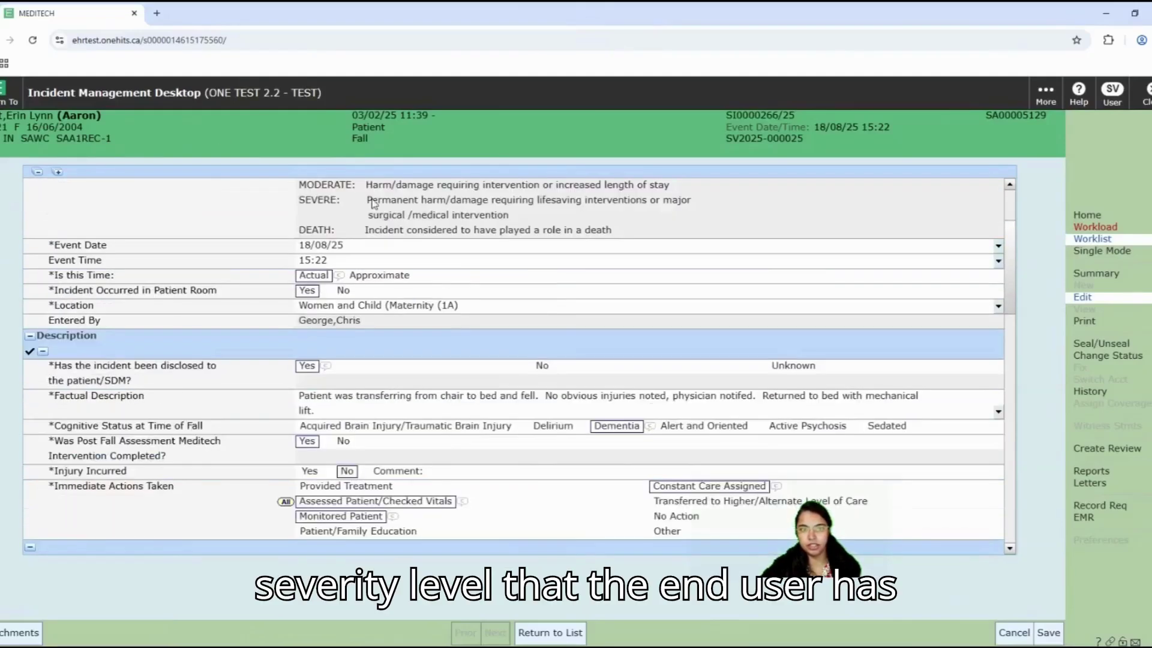
{"action": "scroll", "coordinate": [548, 303], "scroll_direction": "up", "scroll_amount": 3}
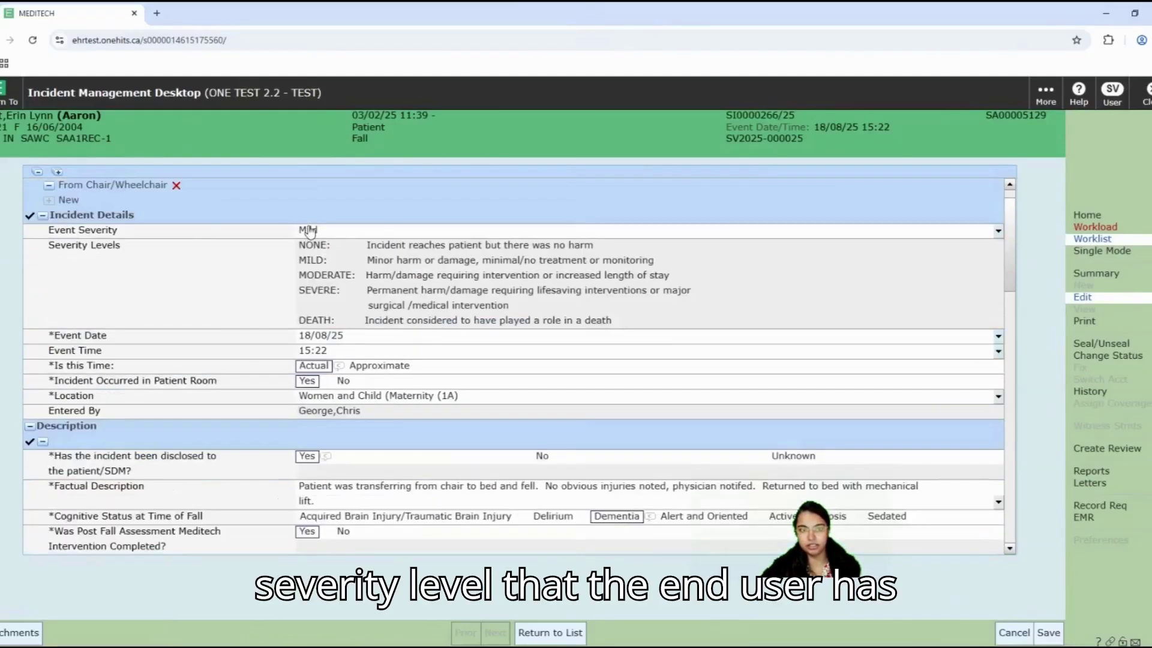
{"action": "left_click", "coordinate": [389, 232]}
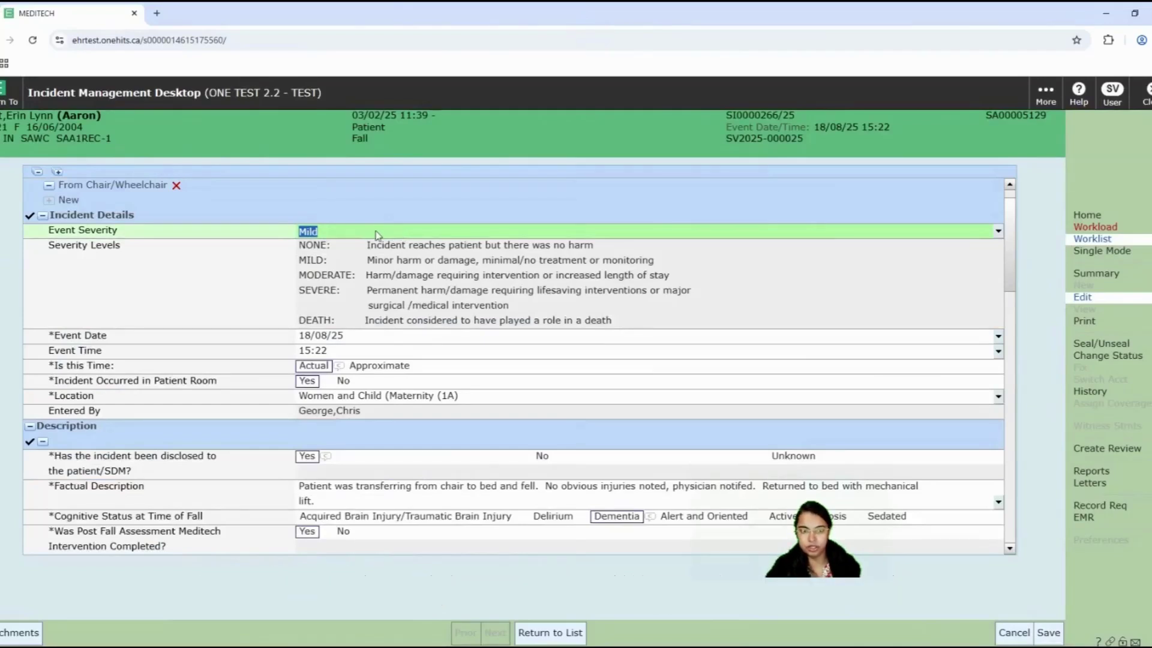
{"action": "key", "text": "BackSpace"}
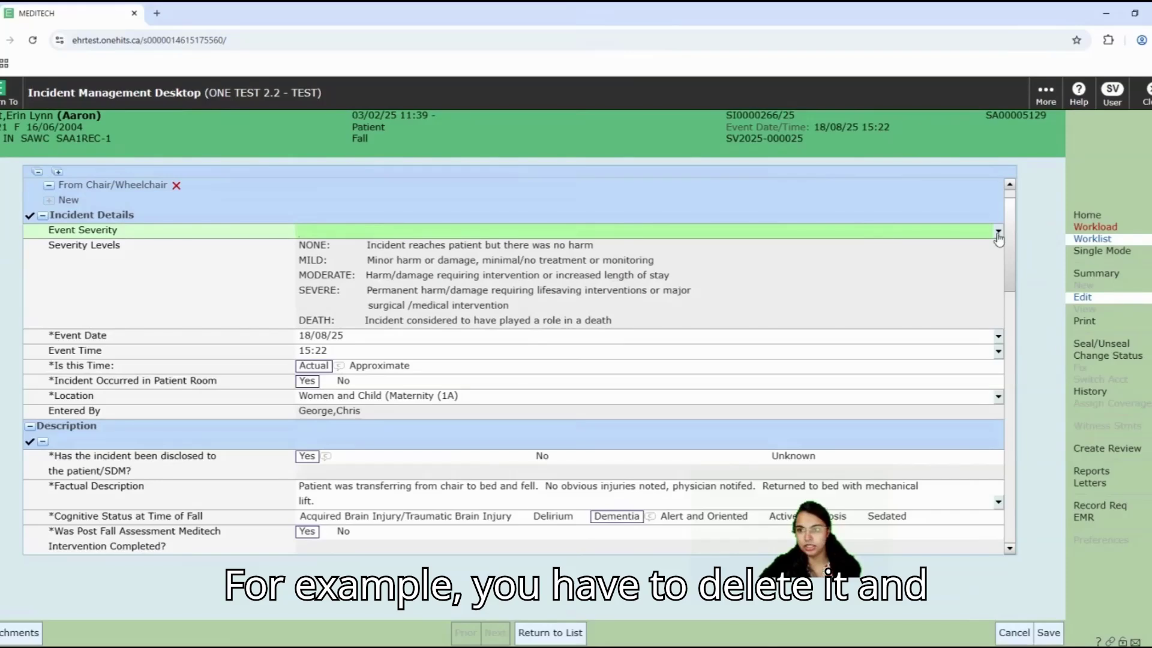
{"action": "left_click", "coordinate": [998, 232]}
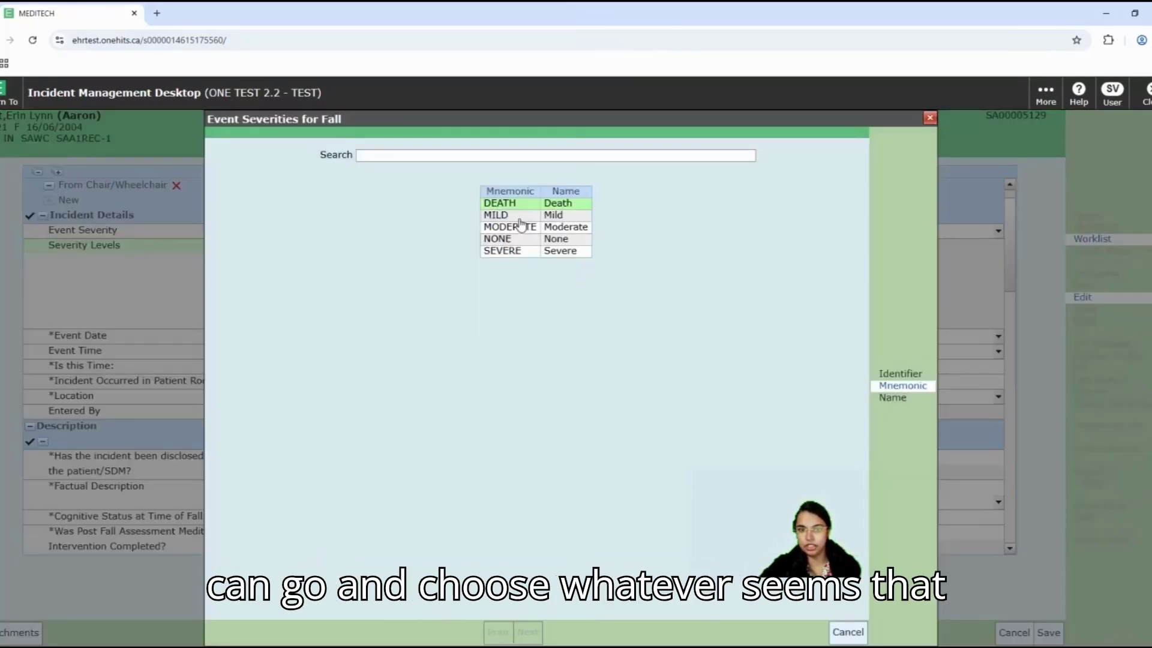
{"action": "left_click", "coordinate": [520, 226]}
Step: Open the Investigation Results text editor
{"action": "scroll", "coordinate": [660, 454], "scroll_direction": "down", "scroll_amount": 5}
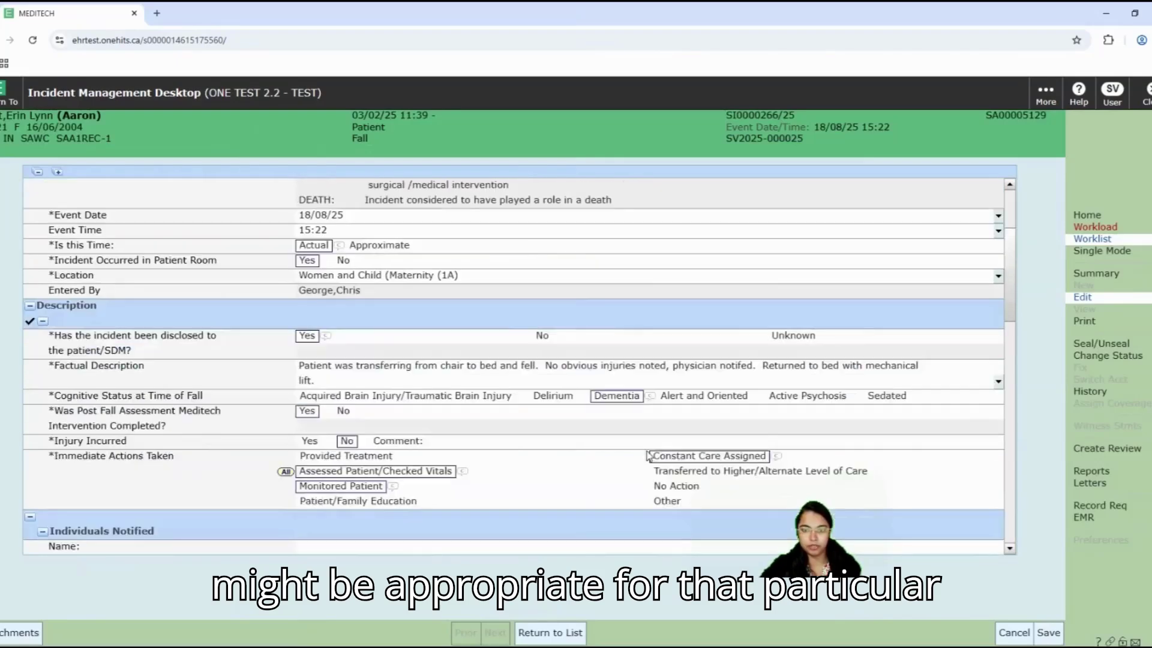
{"action": "scroll", "coordinate": [661, 454], "scroll_direction": "down", "scroll_amount": 2}
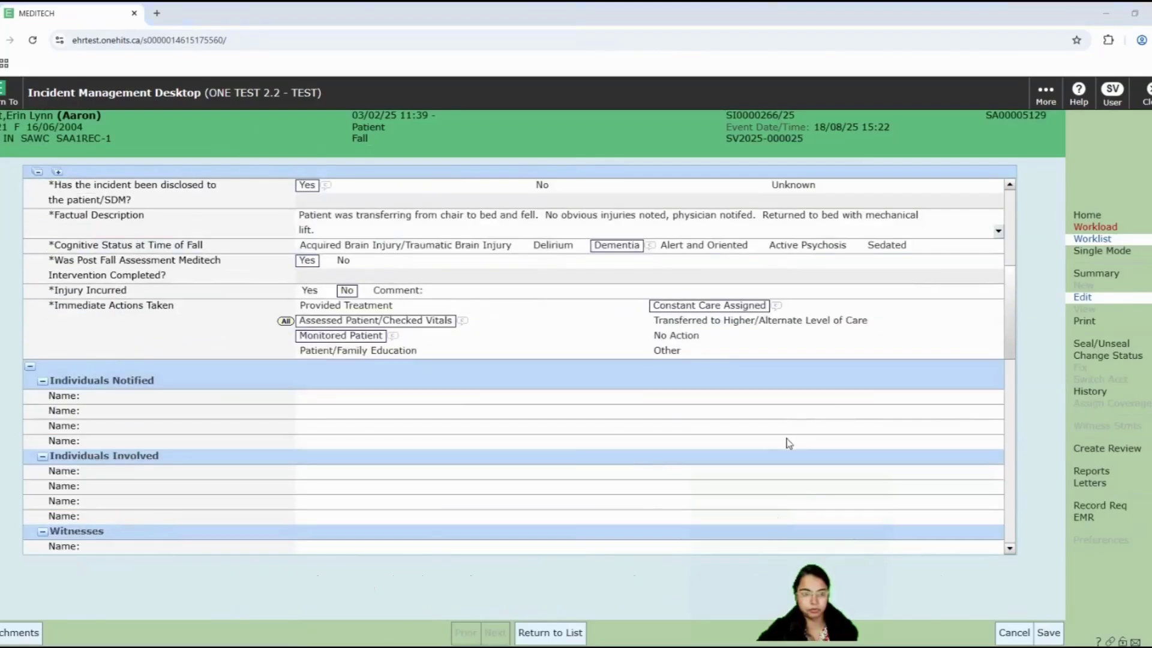
{"action": "scroll", "coordinate": [786, 442], "scroll_direction": "down", "scroll_amount": 2}
{"action": "scroll", "coordinate": [789, 444], "scroll_direction": "down", "scroll_amount": 8}
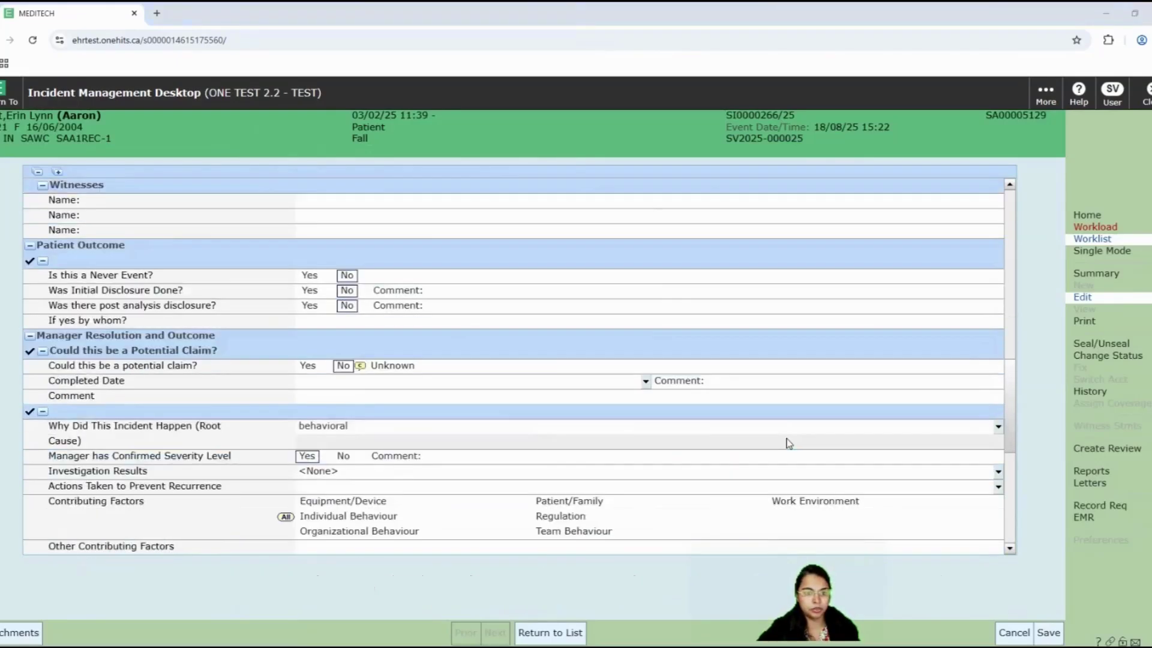
{"action": "scroll", "coordinate": [789, 443], "scroll_direction": "down", "scroll_amount": 2}
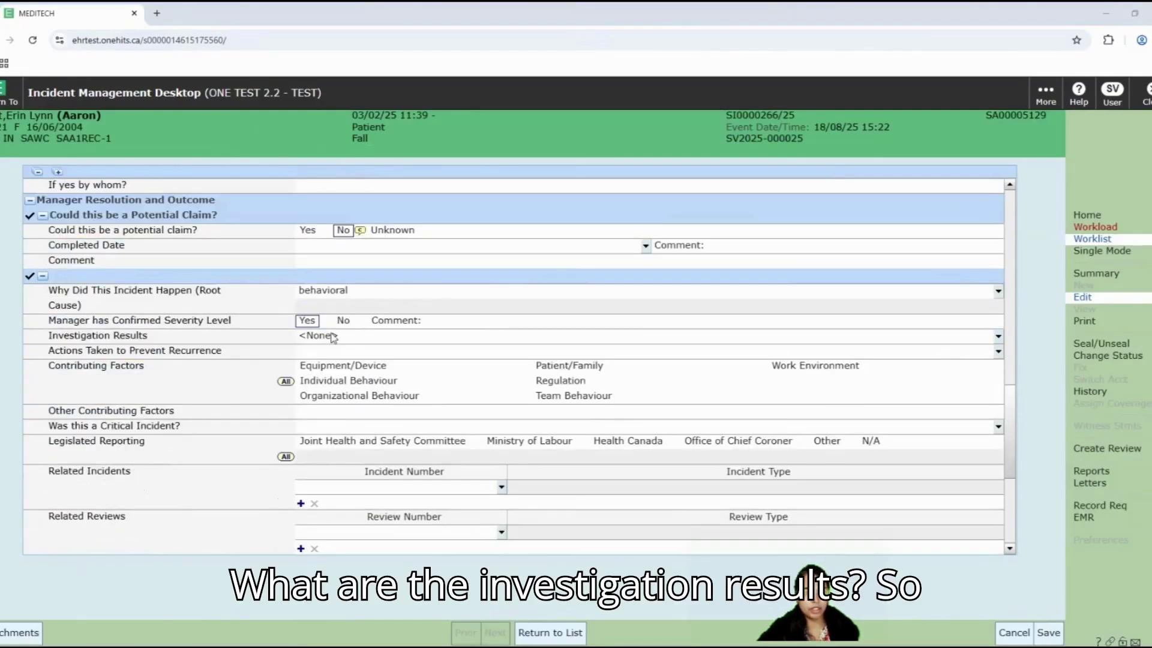
{"action": "left_click", "coordinate": [998, 341]}
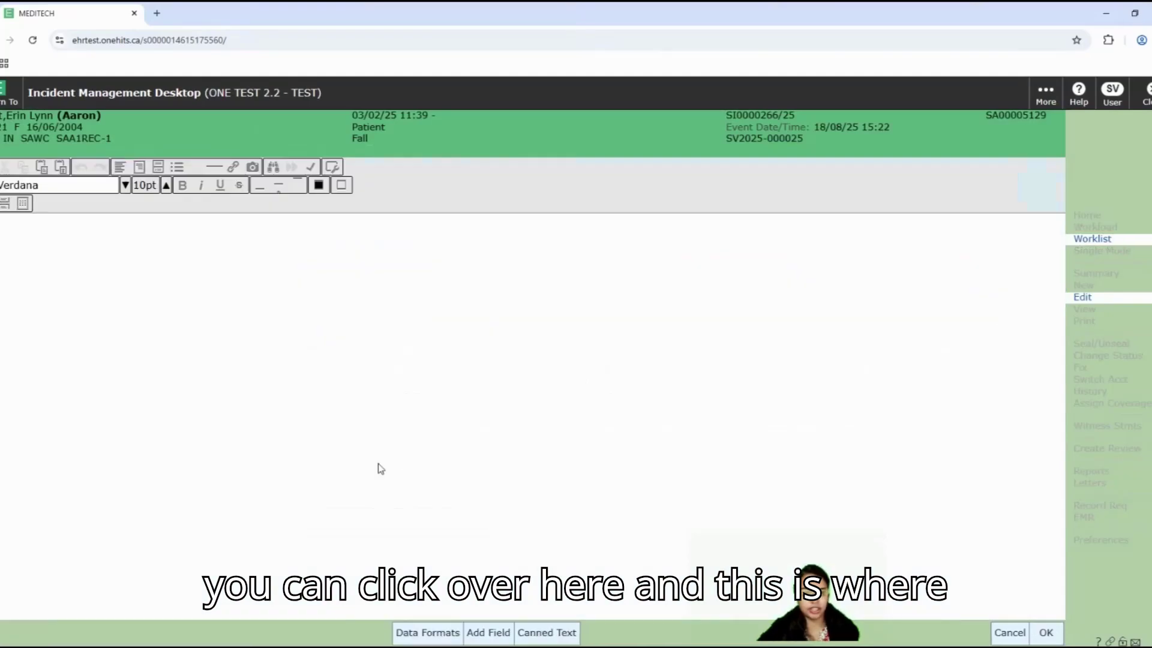
Step: Pull the patient's Fall Data favourite format into Investigation Results and accept it
{"action": "left_click", "coordinate": [436, 635]}
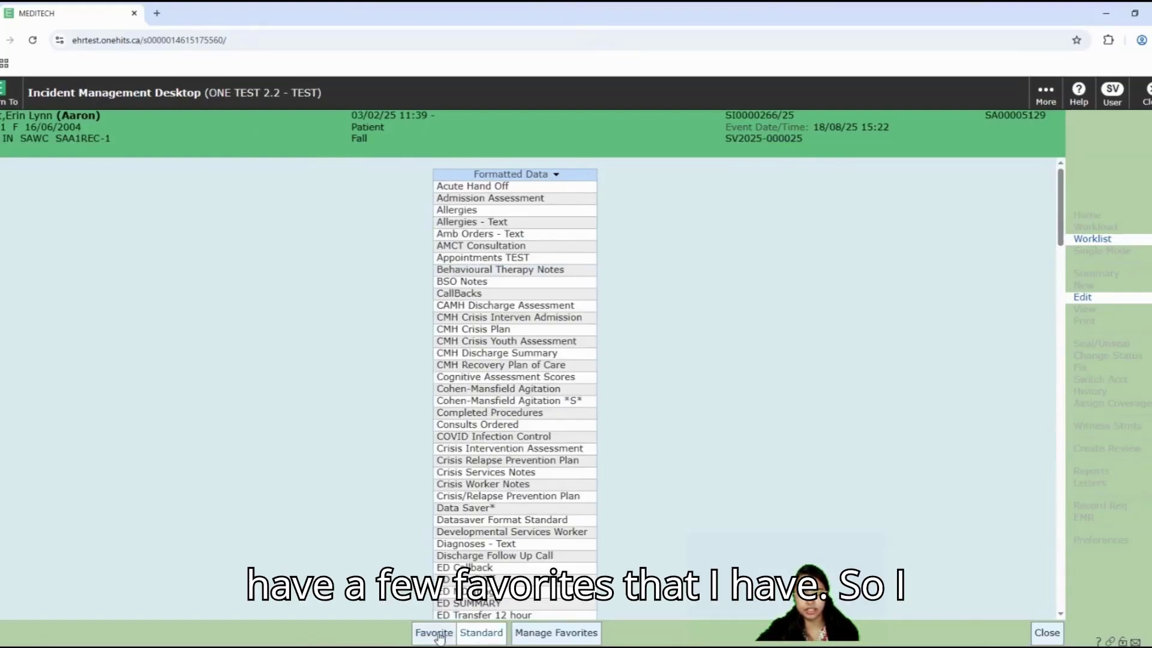
{"action": "left_click", "coordinate": [435, 633]}
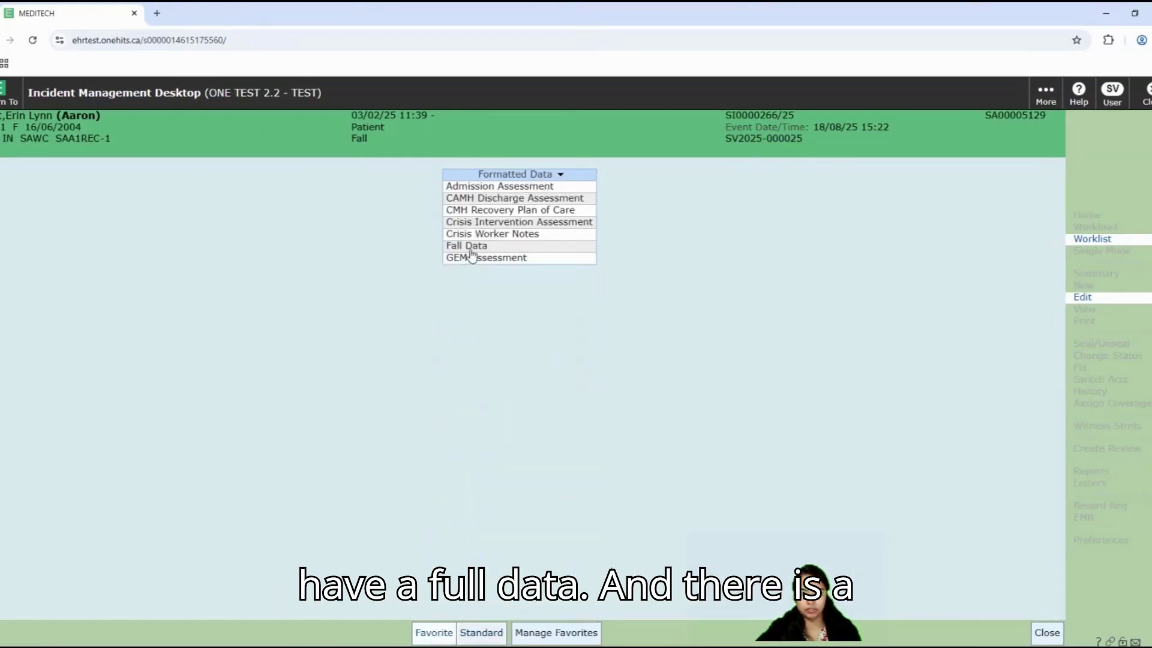
{"action": "left_click", "coordinate": [471, 247]}
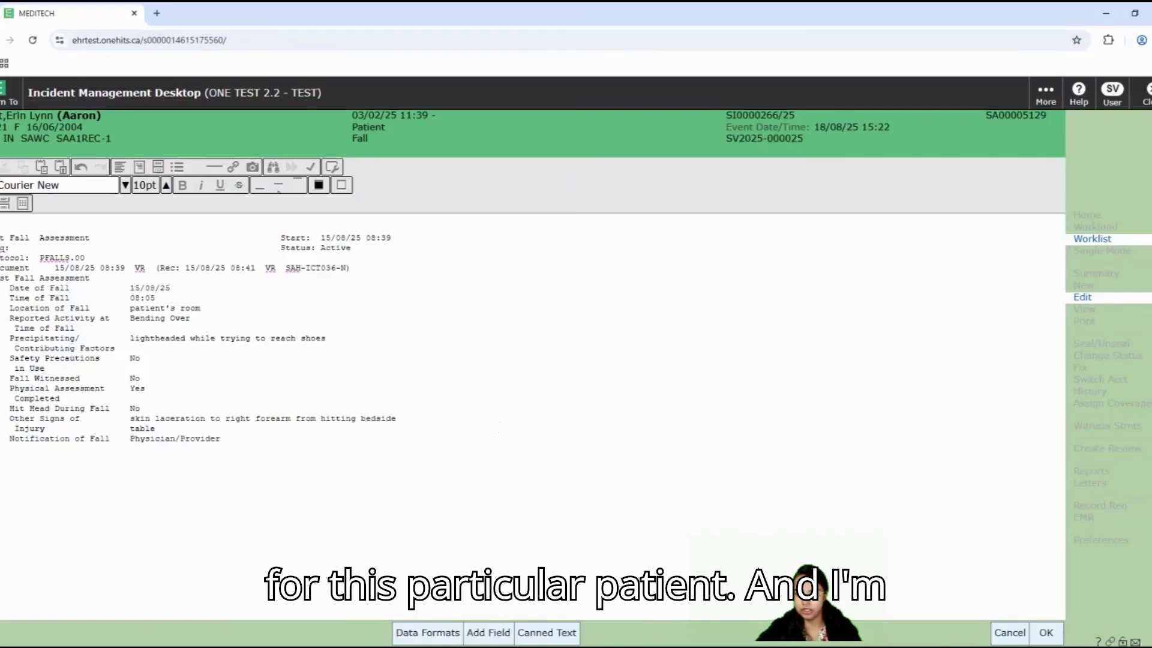
{"action": "left_click", "coordinate": [1047, 634]}
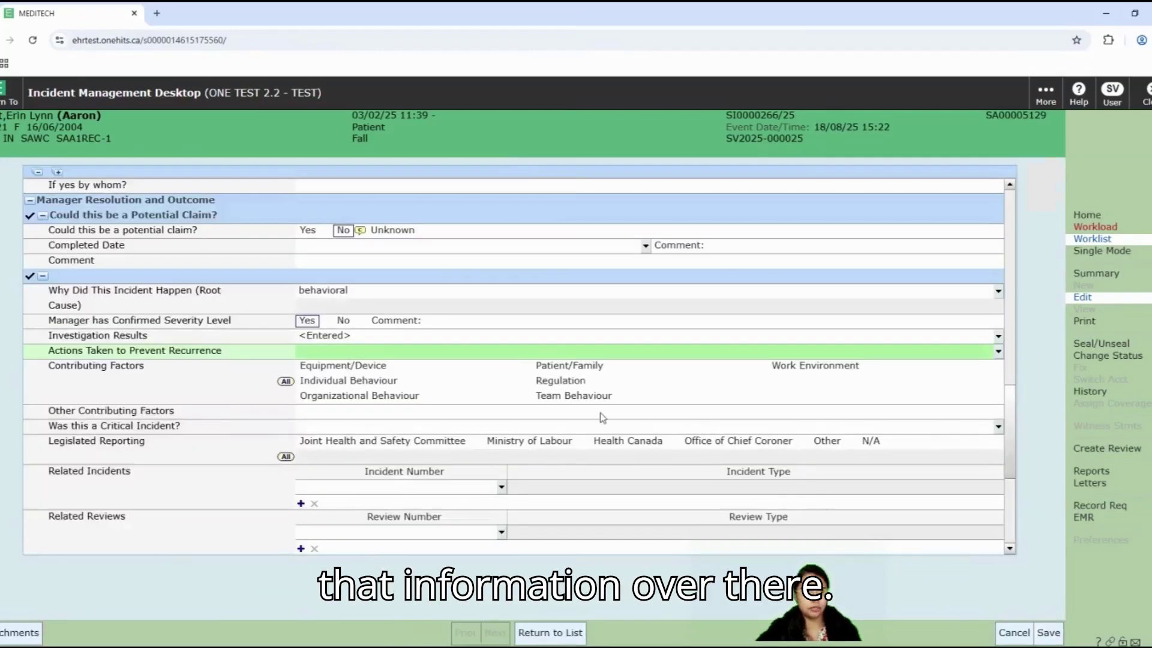
Step: Enter 'education, anti slip socks is provided' as the actions taken to prevent recurrence
{"action": "scroll", "coordinate": [601, 417], "scroll_direction": "down", "scroll_amount": 1}
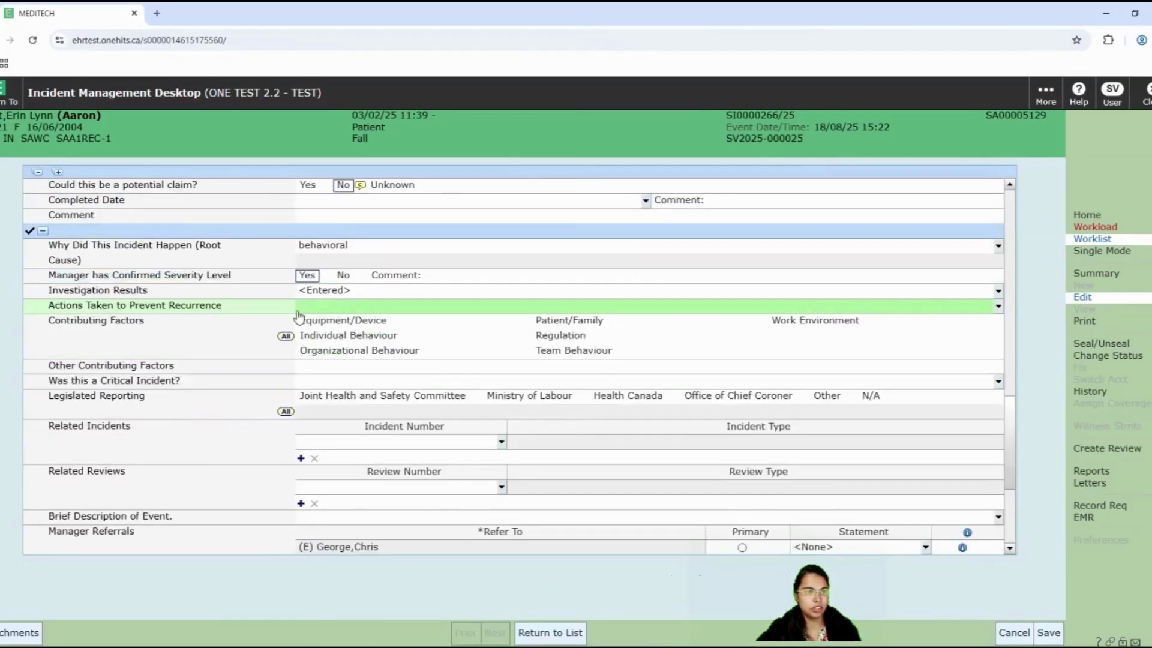
{"action": "left_click", "coordinate": [999, 309]}
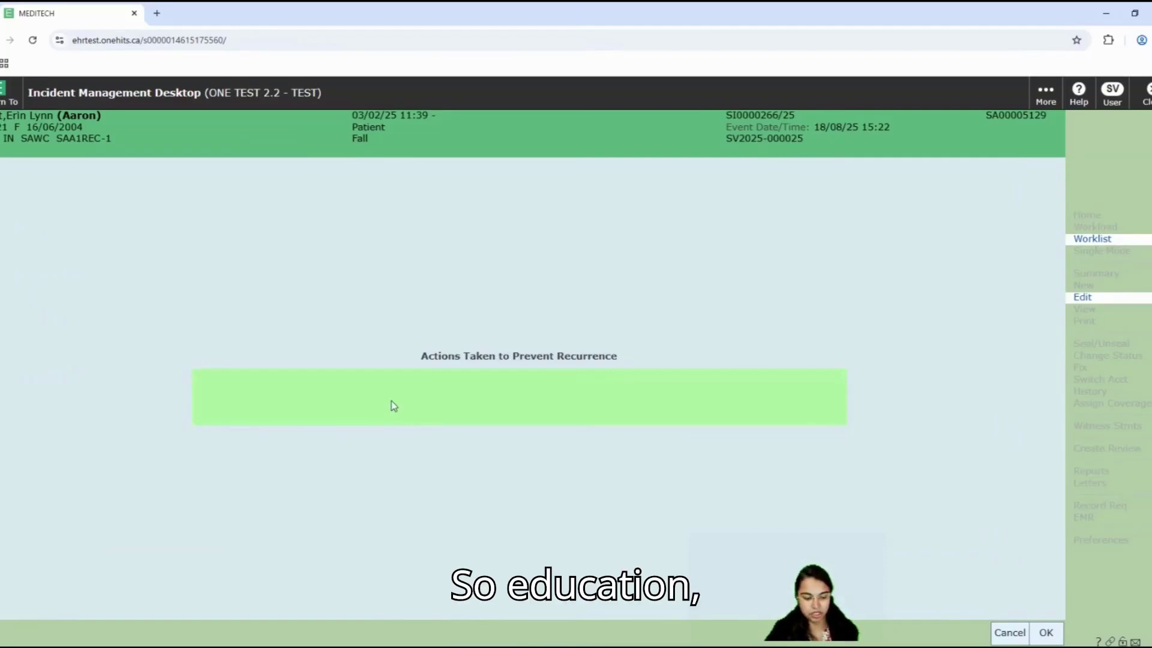
{"action": "type", "text": "educatio"}
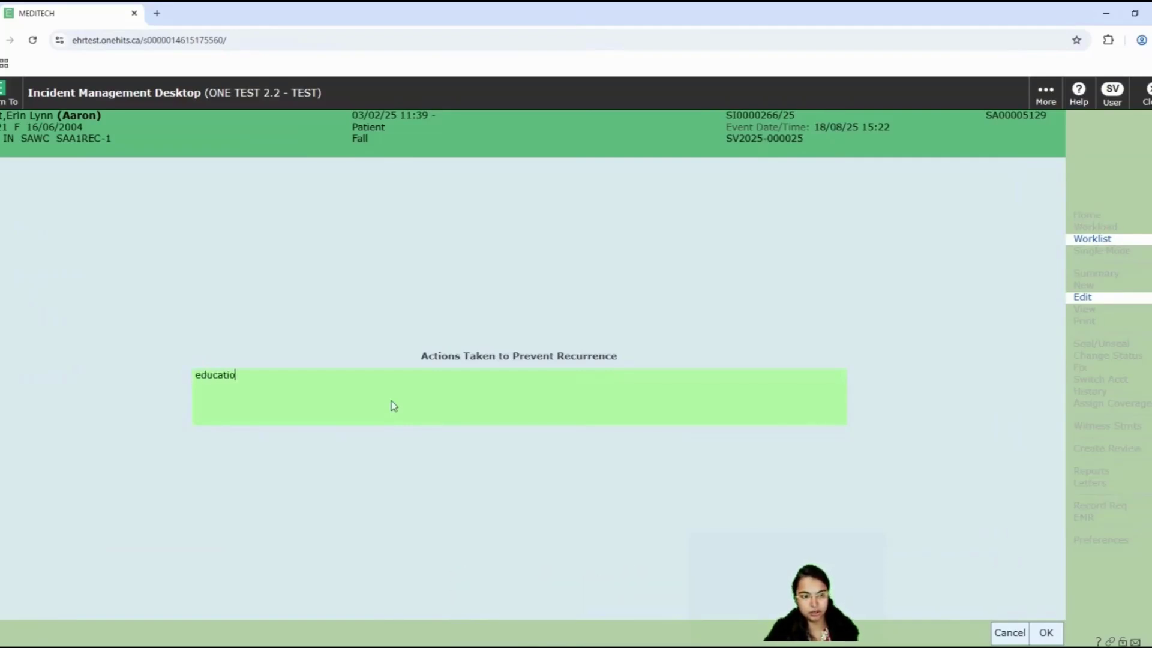
{"action": "type", "text": "n, falla"}
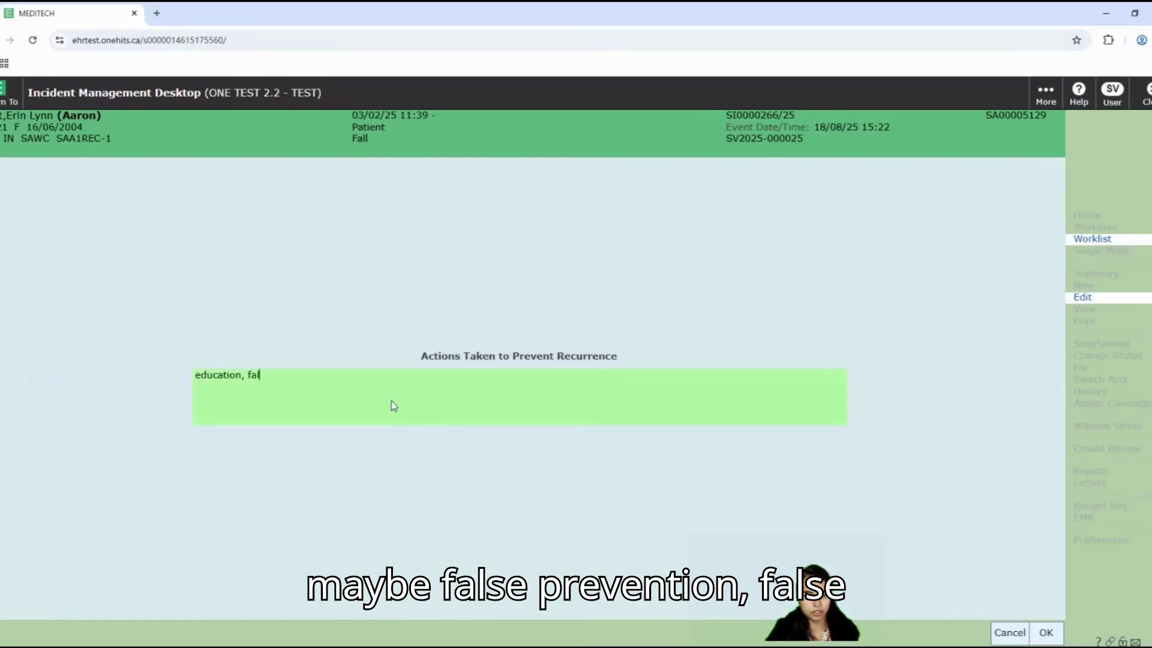
{"action": "key", "text": "BackSpace"}
{"action": "key", "text": "BackSpace"}
{"action": "key", "text": "BackSpace"}
{"action": "key", "text": "BackSpace"}
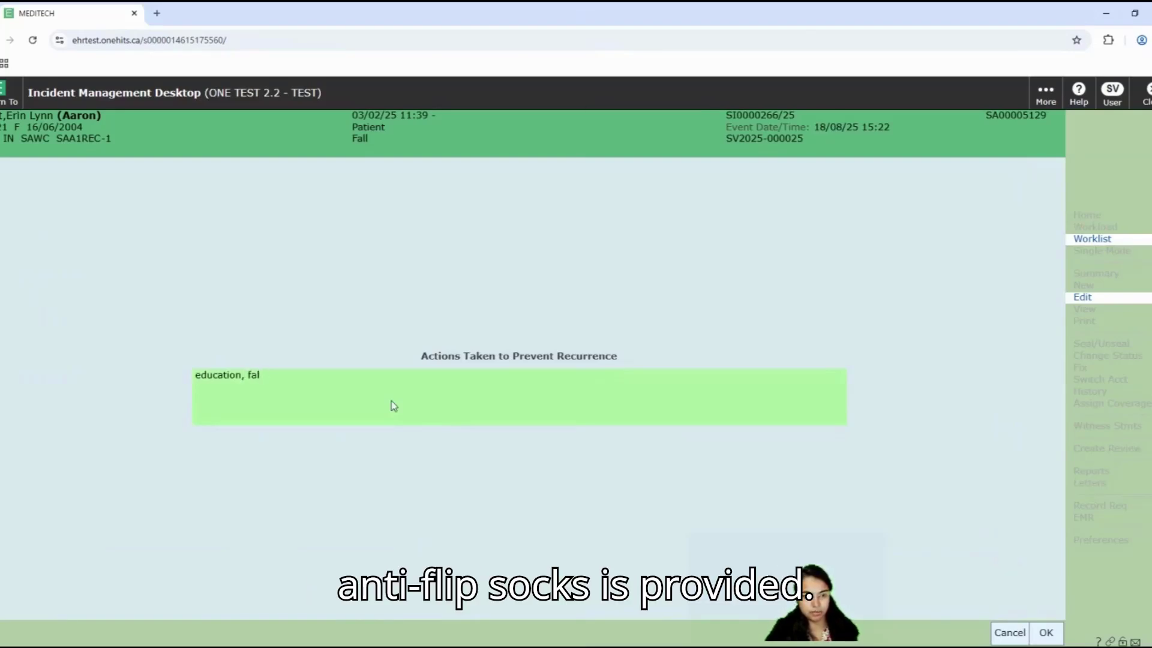
{"action": "key", "text": "BackSpace"}
{"action": "type", "text": "anti "}
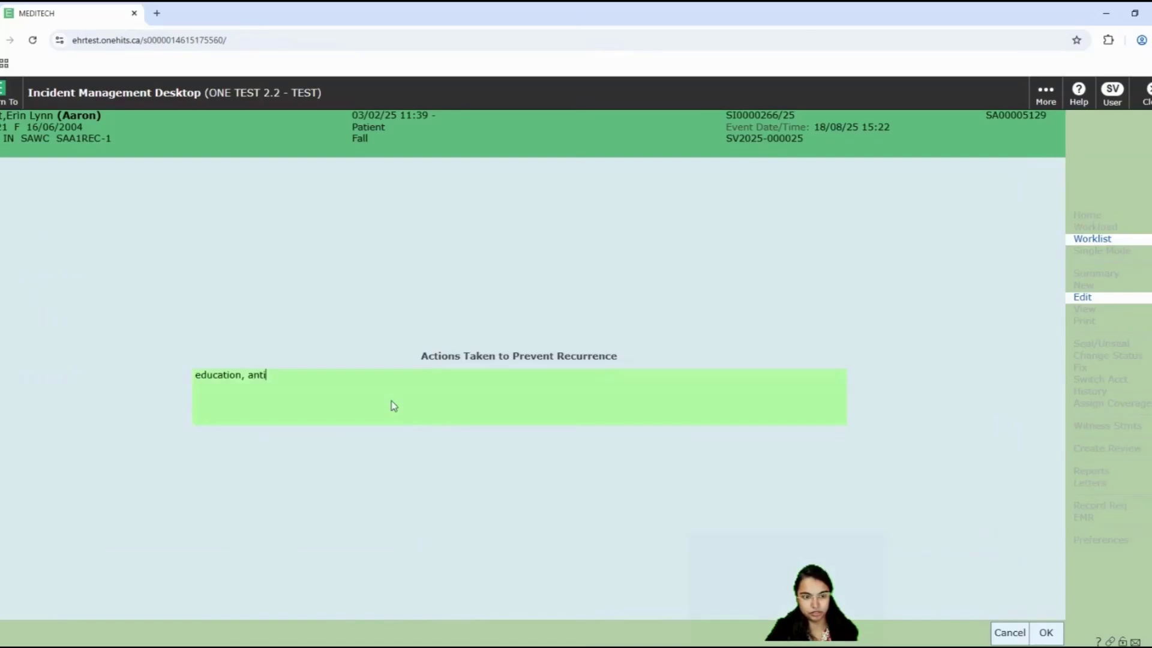
{"action": "type", "text": "slip so"}
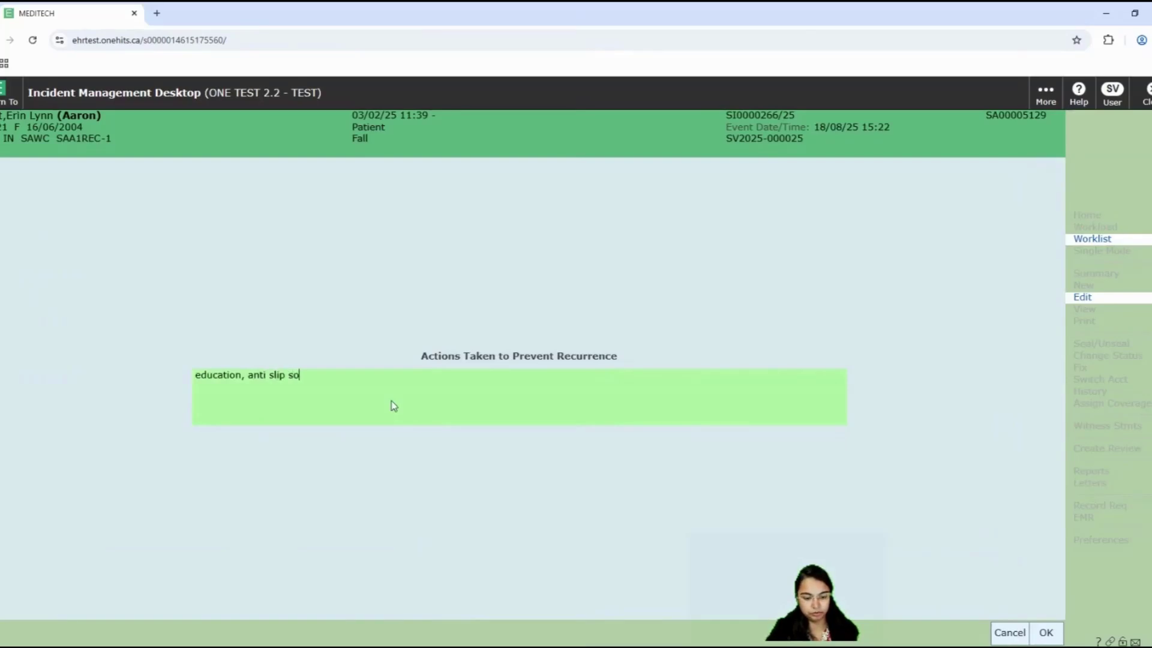
{"action": "type", "text": "cks is app"}
{"action": "key", "text": "BackSpace"}
{"action": "key", "text": "BackSpace"}
{"action": "key", "text": "BackSpace"}
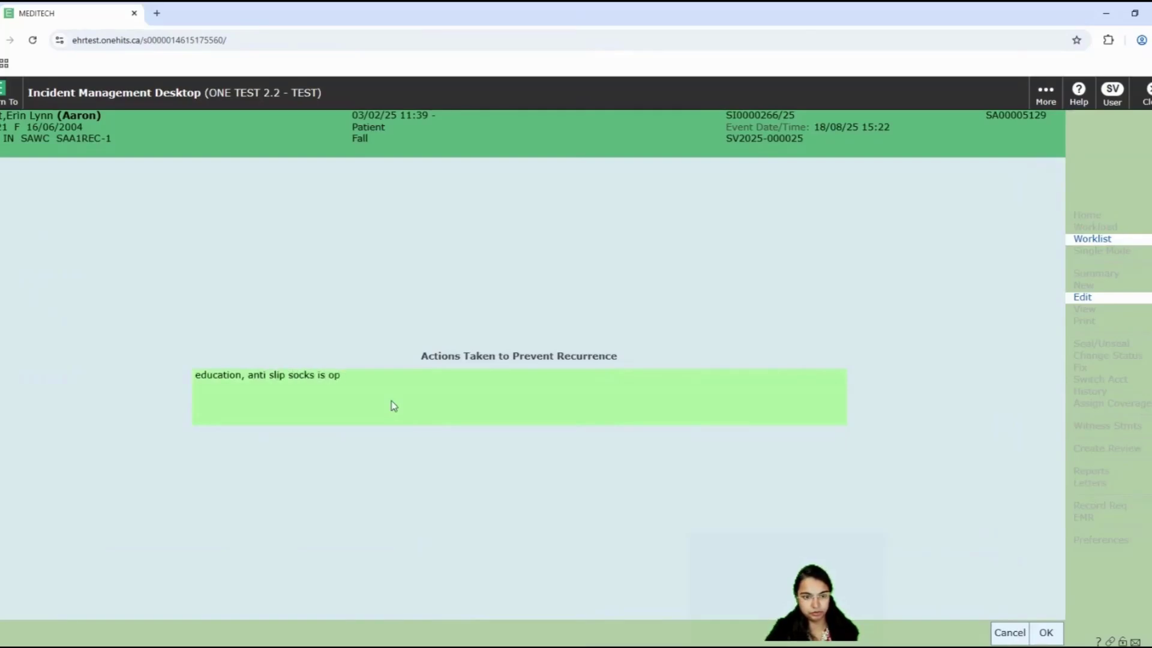
{"action": "type", "text": "provided"}
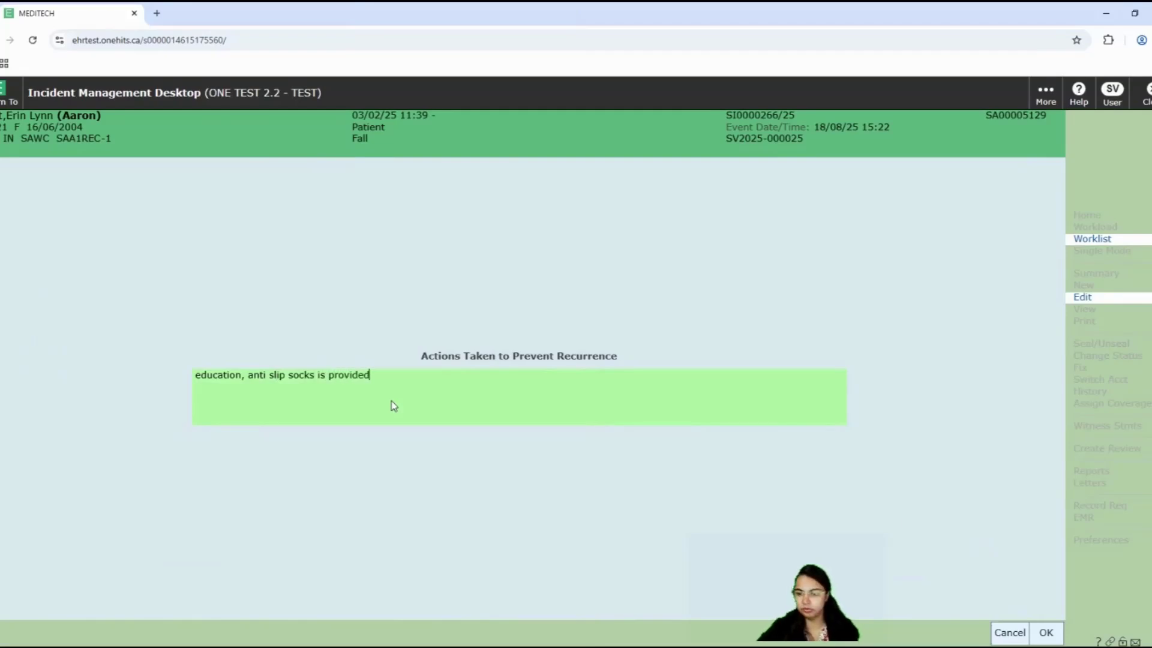
Step: Confirm the prevention text, then tick Individual Behaviour and Patient/Family as contributing factors
{"action": "left_click", "coordinate": [1046, 633]}
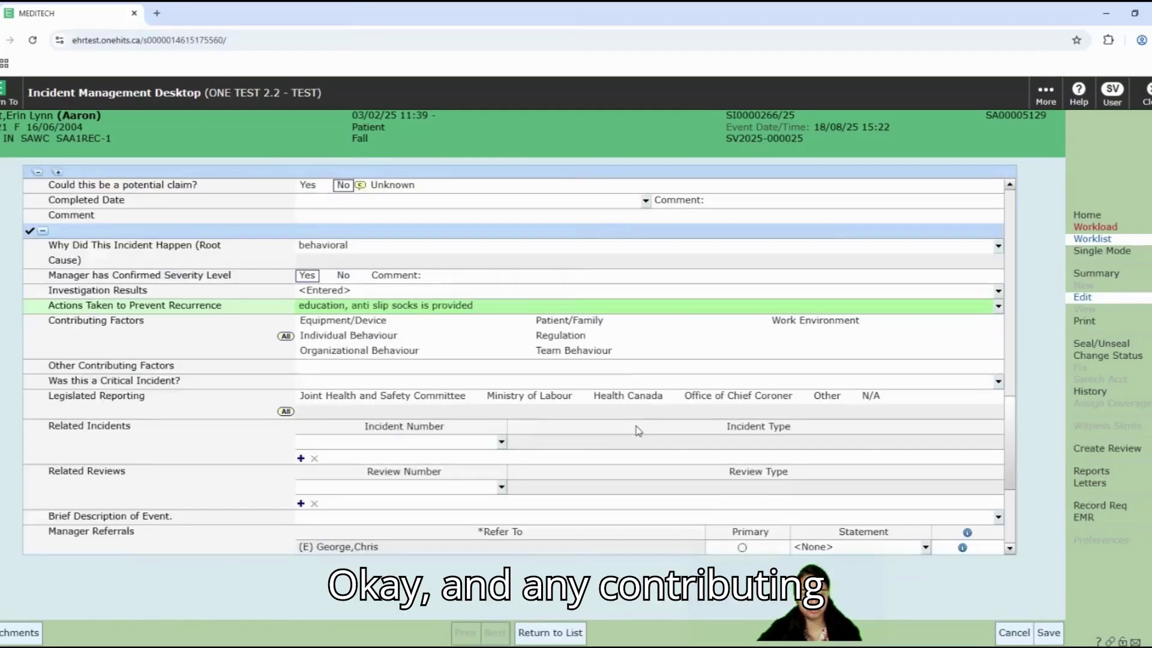
{"action": "scroll", "coordinate": [638, 430], "scroll_direction": "down", "scroll_amount": 1}
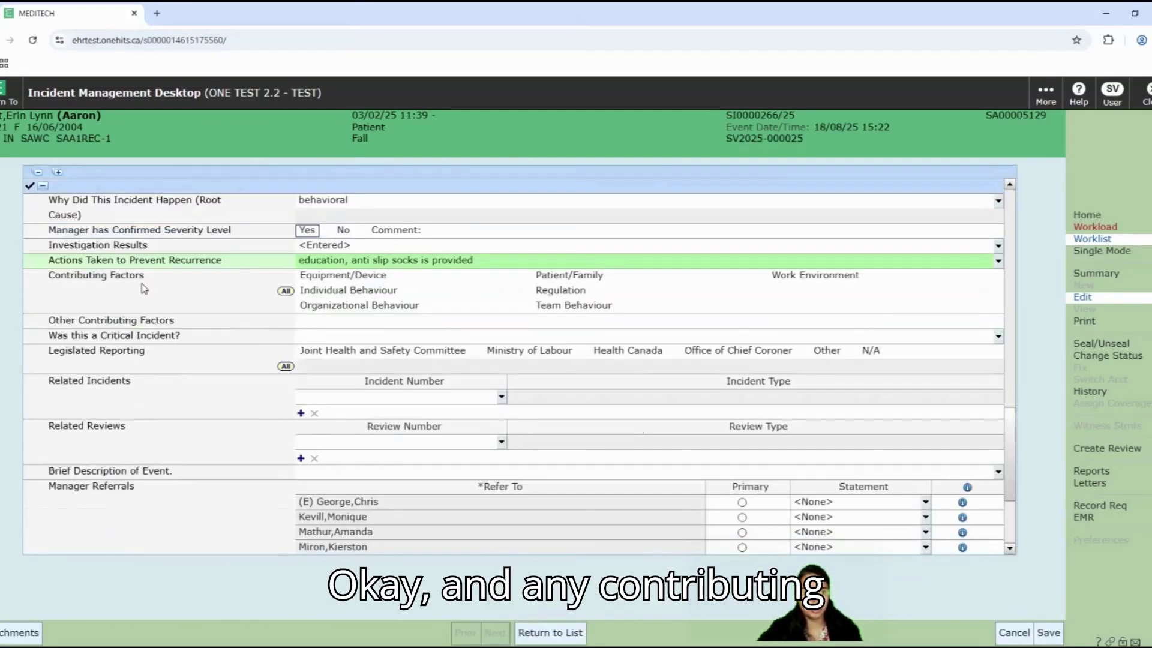
{"action": "left_click", "coordinate": [372, 295]}
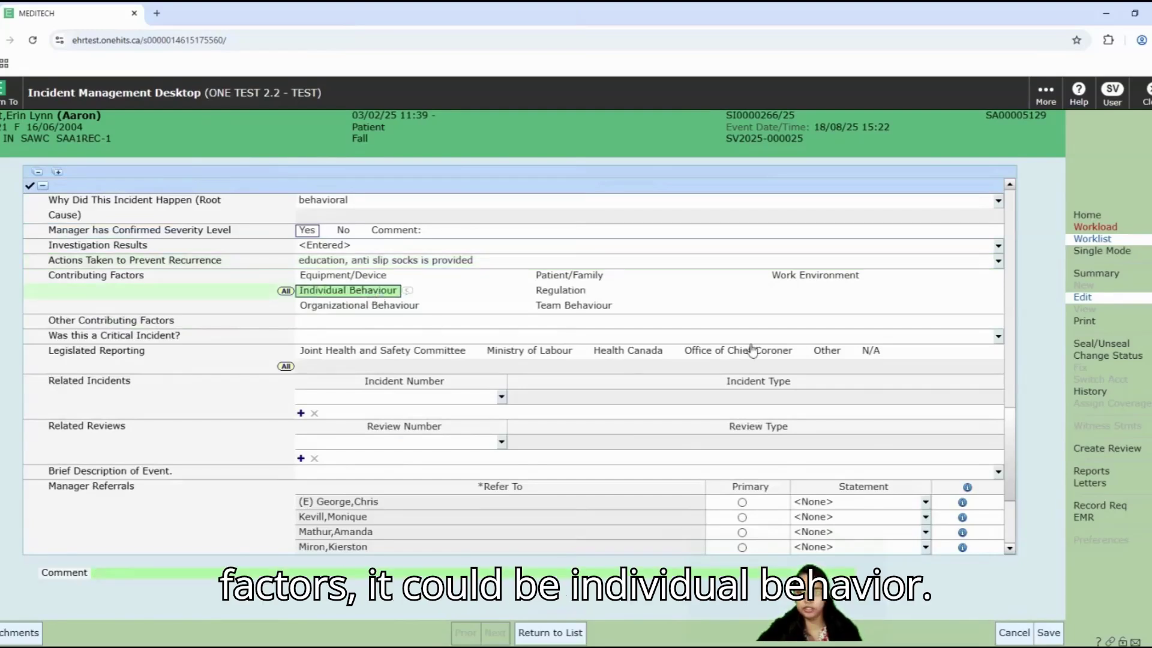
{"action": "scroll", "coordinate": [633, 307], "scroll_direction": "down", "scroll_amount": 1}
{"action": "left_click", "coordinate": [580, 233]}
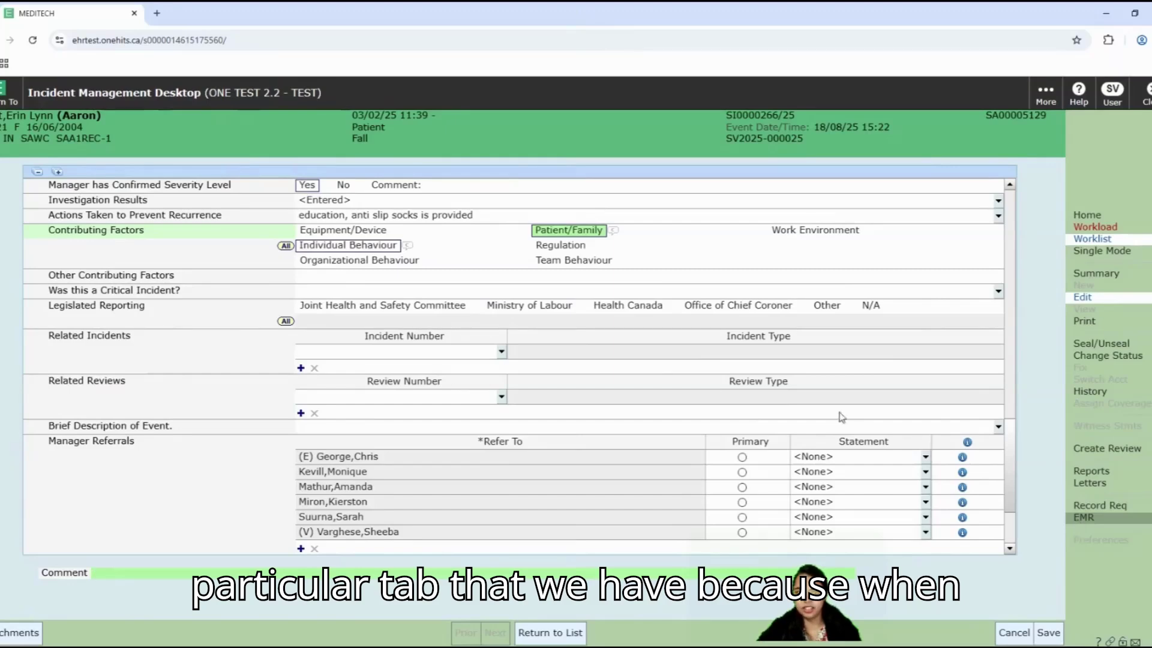
{"action": "scroll", "coordinate": [680, 347], "scroll_direction": "up", "scroll_amount": 3}
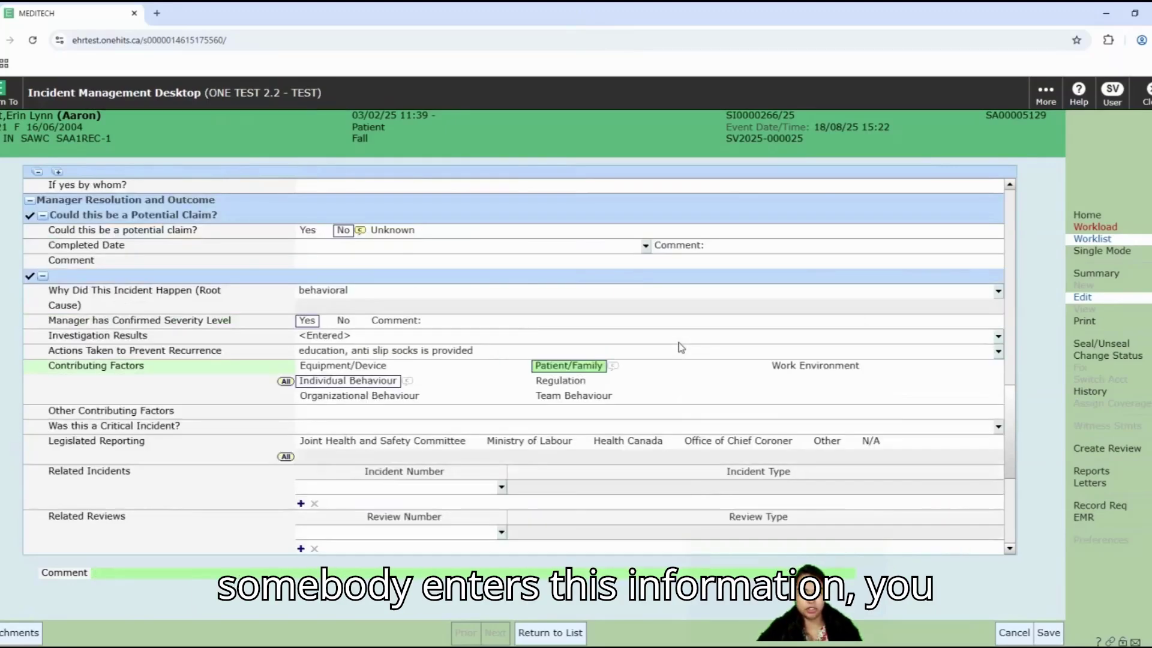
{"action": "scroll", "coordinate": [681, 347], "scroll_direction": "up", "scroll_amount": 1}
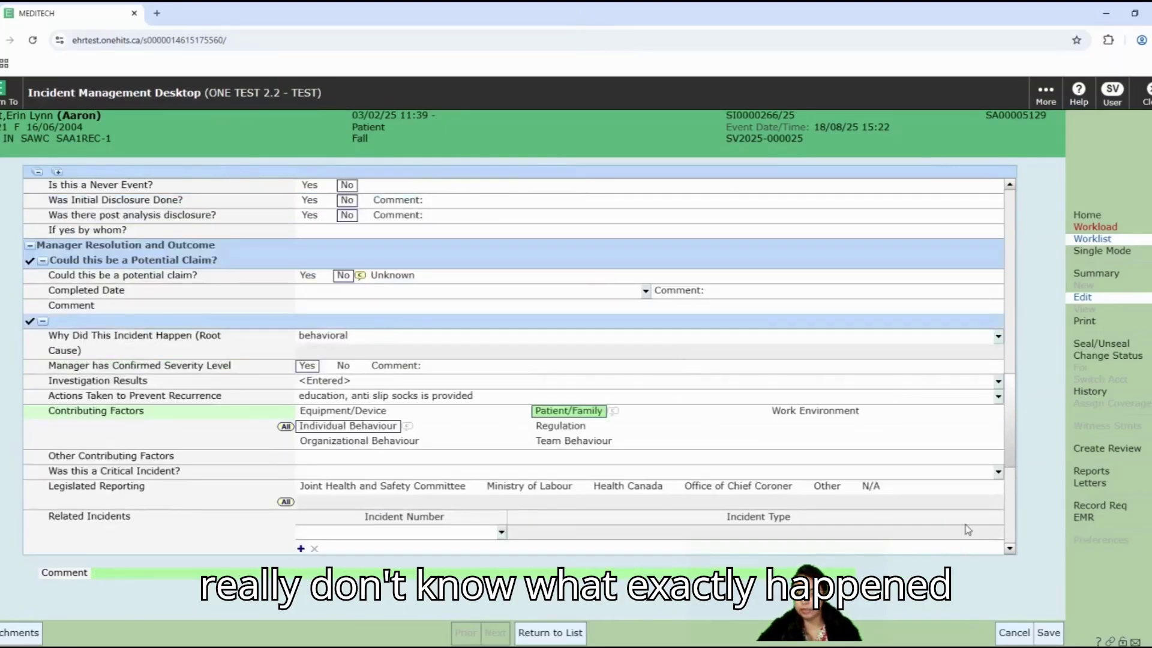
Step: In the patient's EMR, review the Post Fall Assessment under Nurse/Allied Health documents
{"action": "left_click", "coordinate": [1083, 519]}
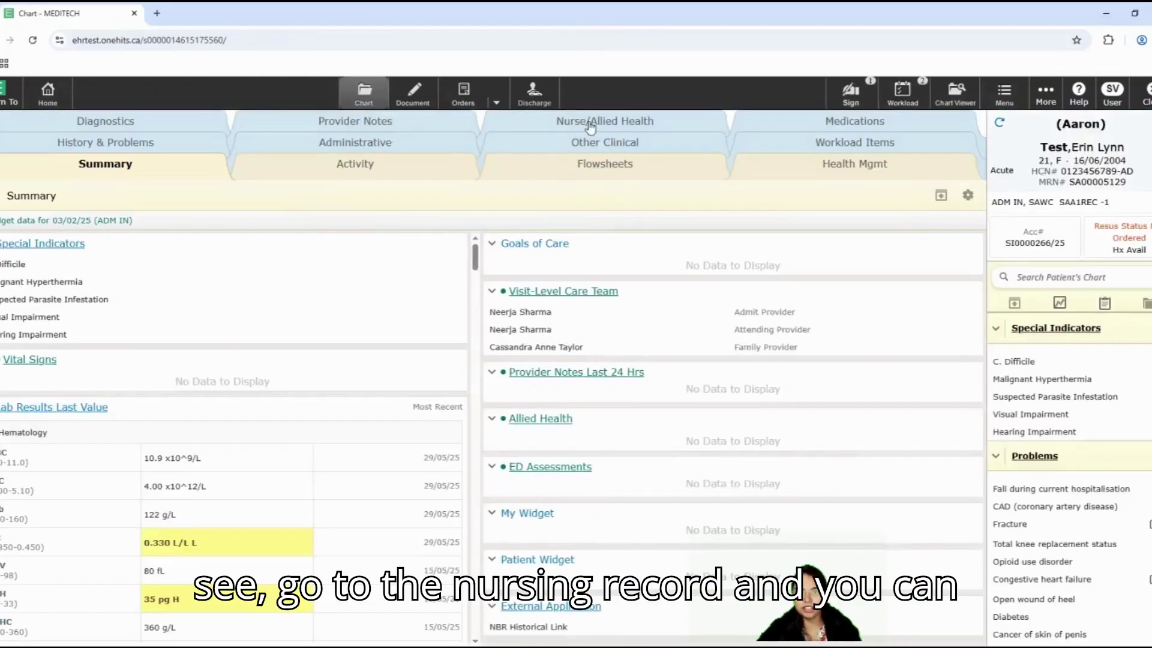
{"action": "left_click", "coordinate": [589, 127]}
{"action": "left_click", "coordinate": [41, 247]}
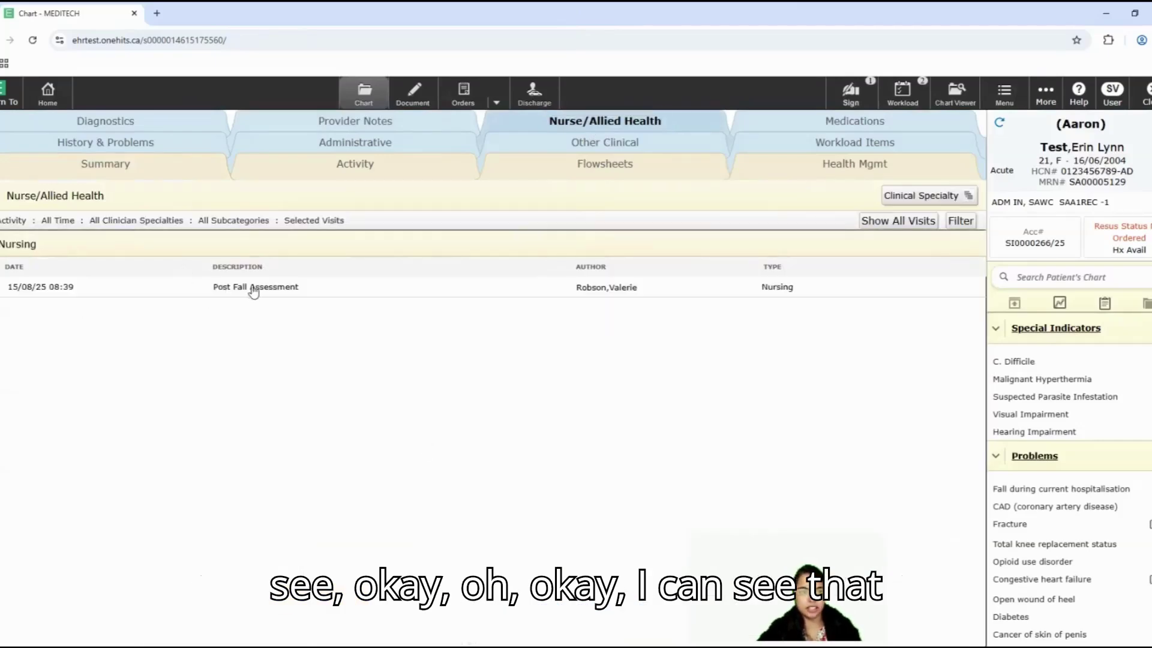
{"action": "left_click", "coordinate": [253, 288]}
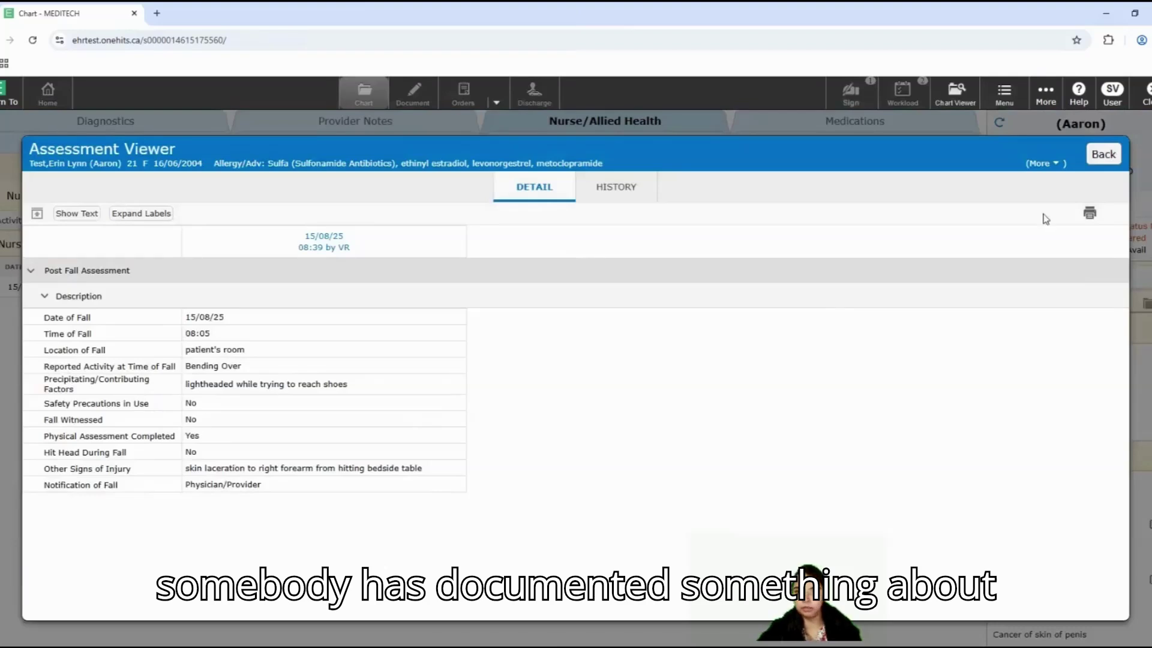
{"action": "left_click", "coordinate": [1097, 159]}
Step: Read the Orthopedic Consultation provider note, then return to the incident form
{"action": "left_click", "coordinate": [329, 122]}
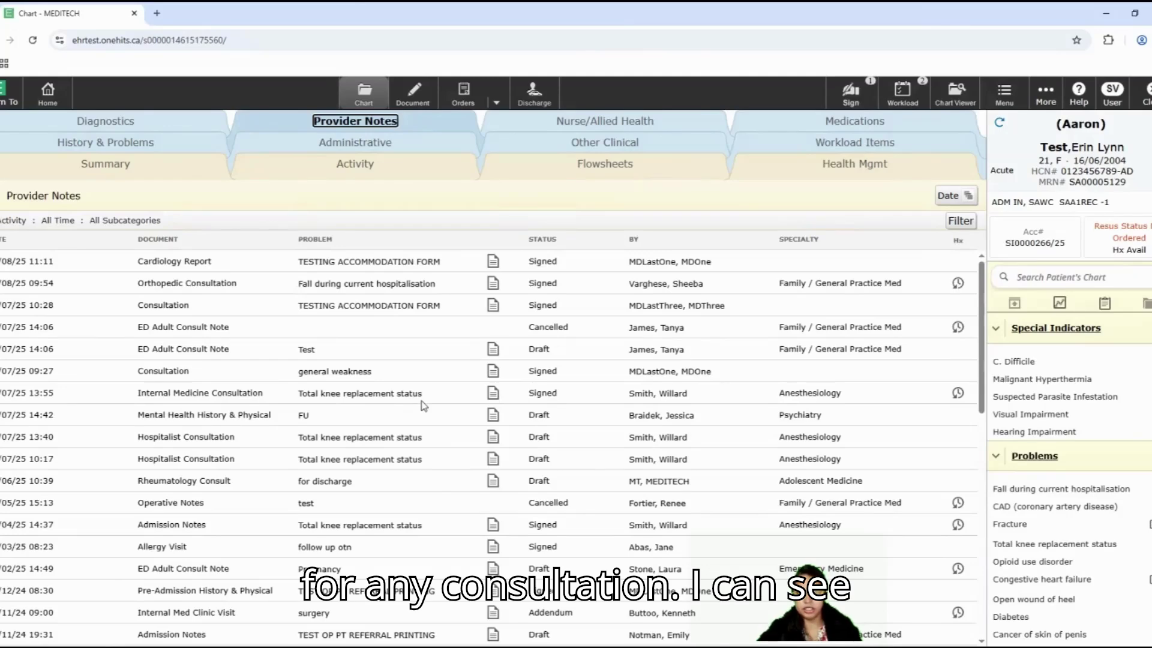
{"action": "left_click", "coordinate": [493, 286]}
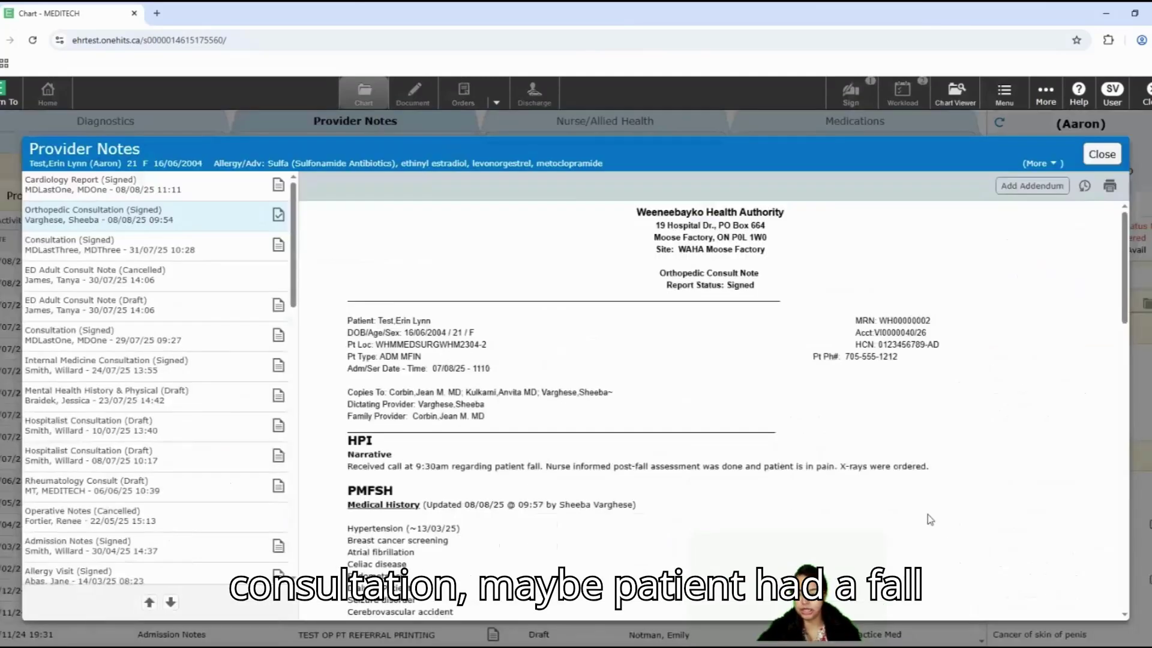
{"action": "scroll", "coordinate": [928, 514], "scroll_direction": "down", "scroll_amount": 3}
{"action": "scroll", "coordinate": [927, 515], "scroll_direction": "down", "scroll_amount": 2}
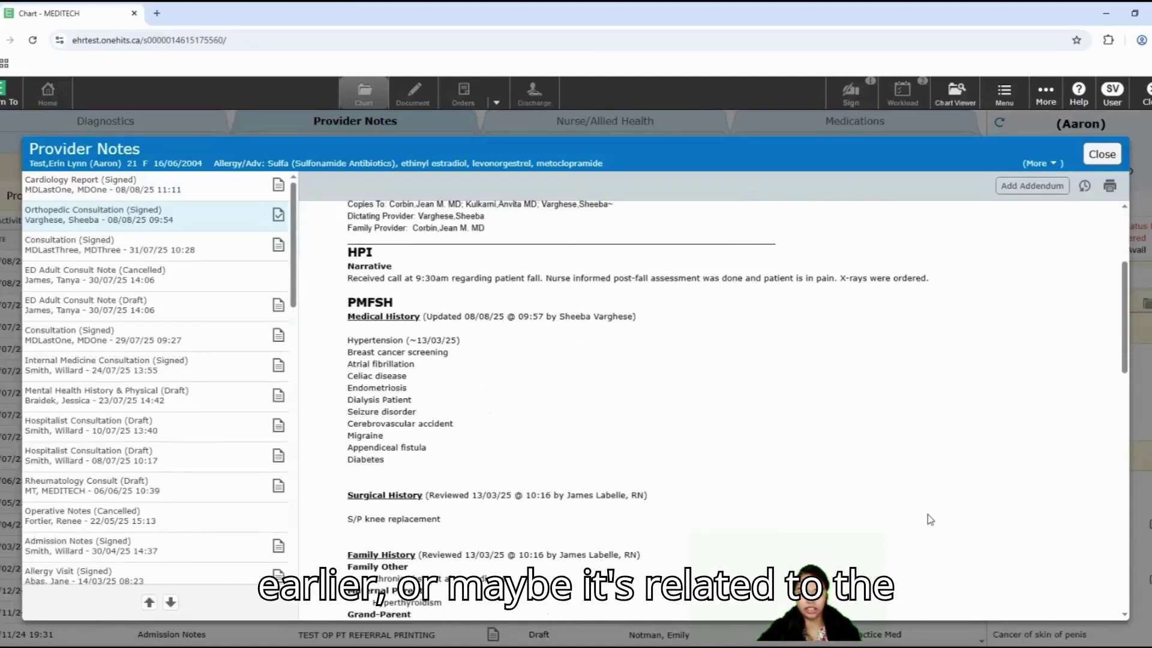
{"action": "scroll", "coordinate": [928, 515], "scroll_direction": "down", "scroll_amount": 10}
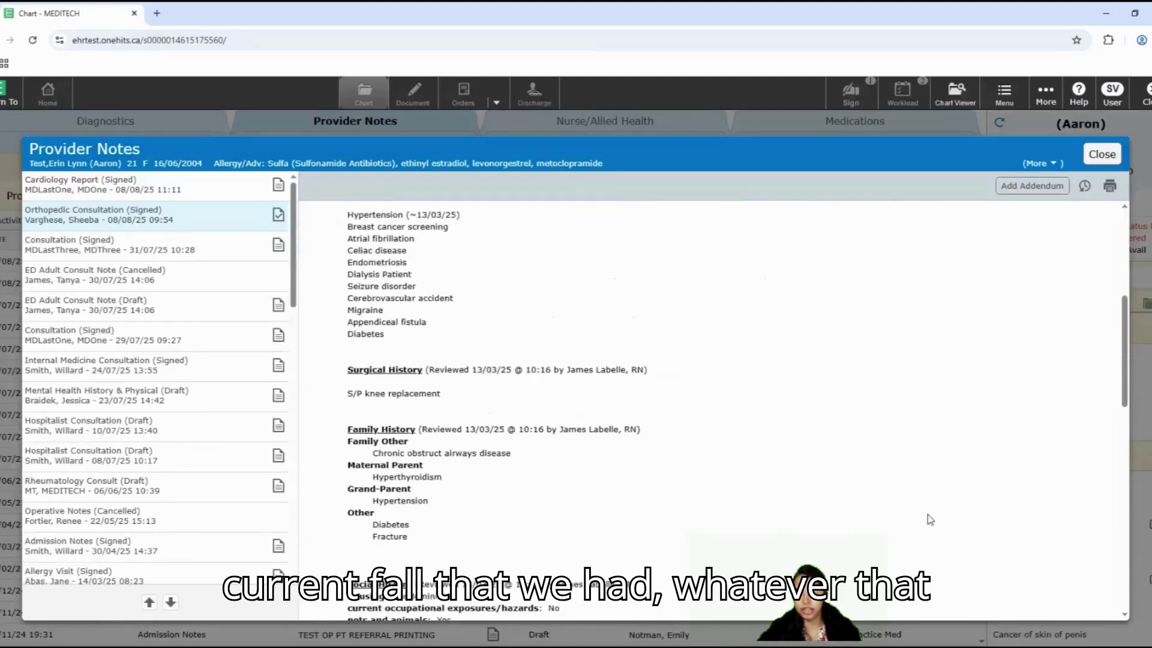
{"action": "left_click", "coordinate": [1102, 154]}
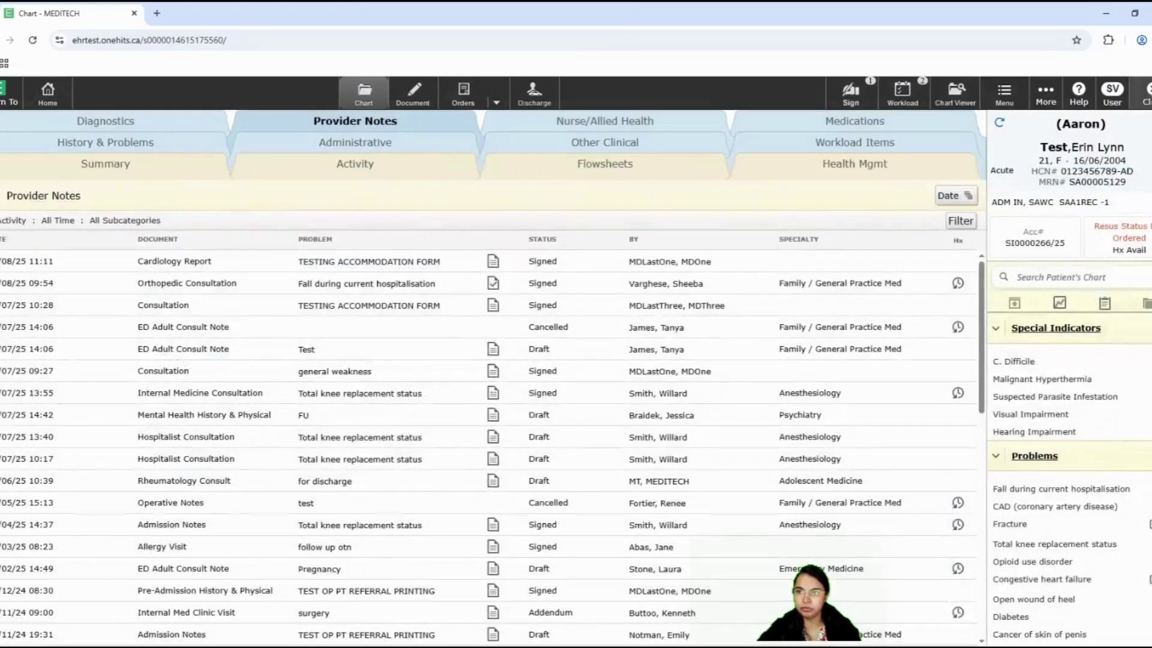
{"action": "left_click", "coordinate": [1146, 93]}
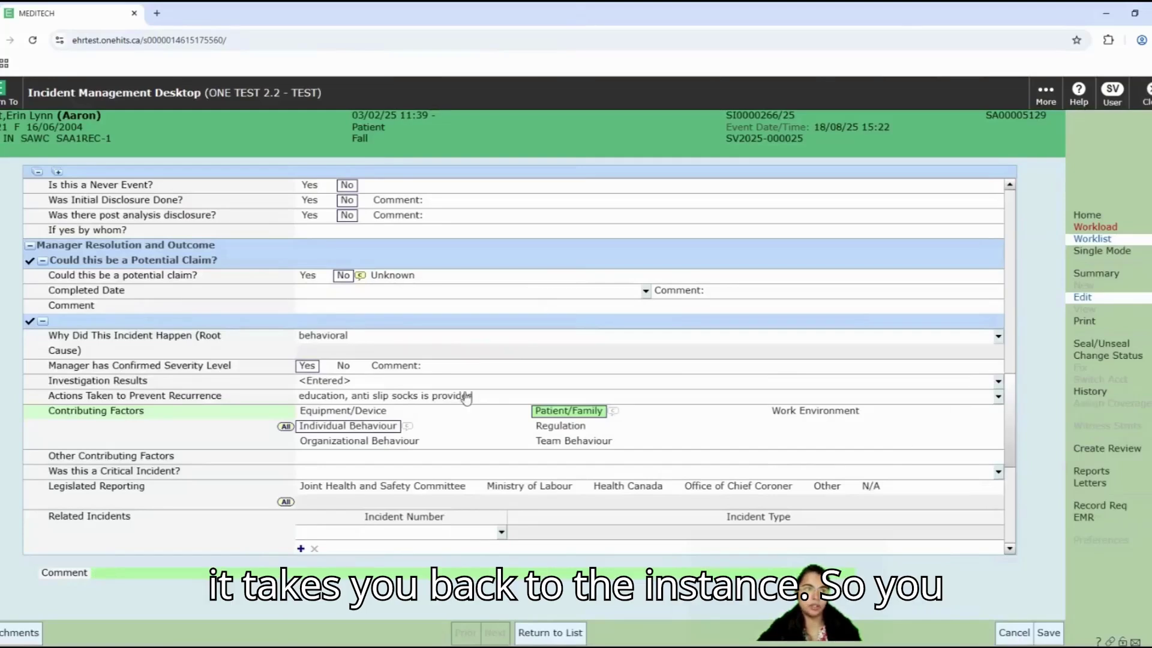
Step: Answer NO to 'Was this a Critical Incident?'
{"action": "scroll", "coordinate": [525, 442], "scroll_direction": "down", "scroll_amount": 1}
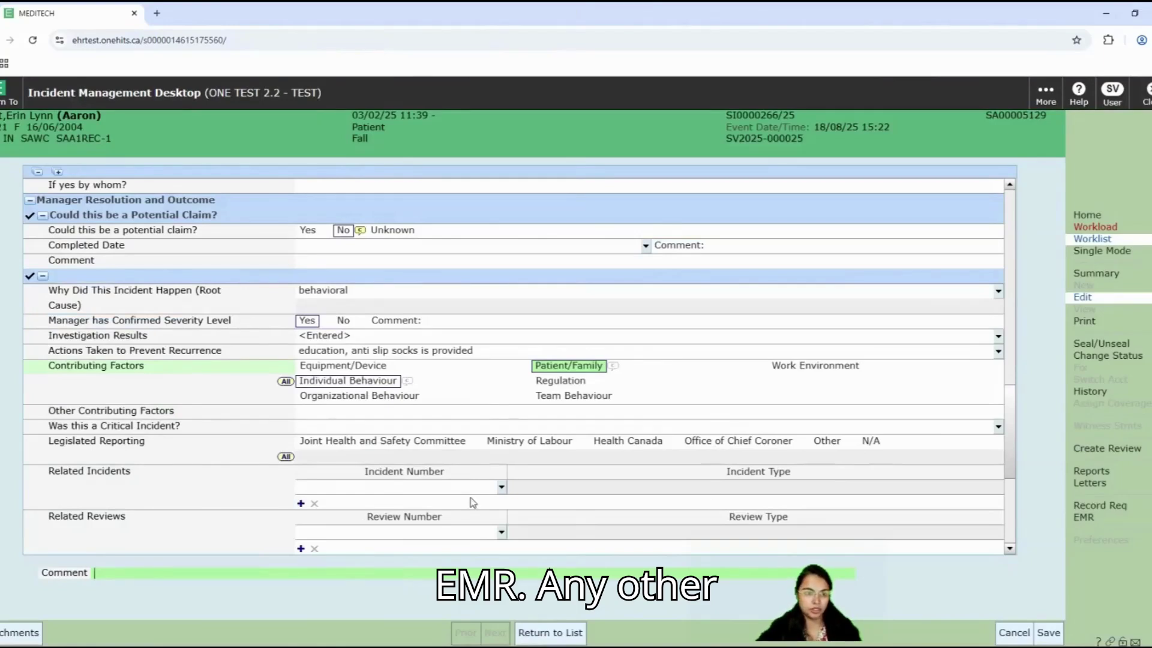
{"action": "scroll", "coordinate": [472, 503], "scroll_direction": "down", "scroll_amount": 1}
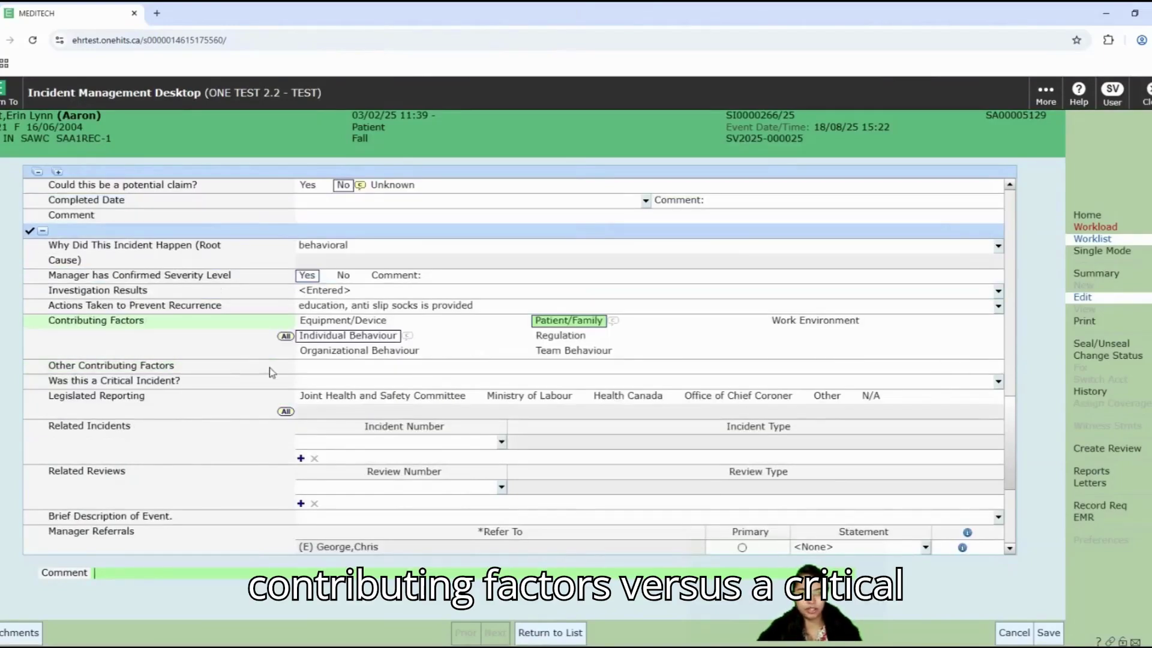
{"action": "left_click", "coordinate": [998, 382]}
{"action": "left_click", "coordinate": [542, 248]}
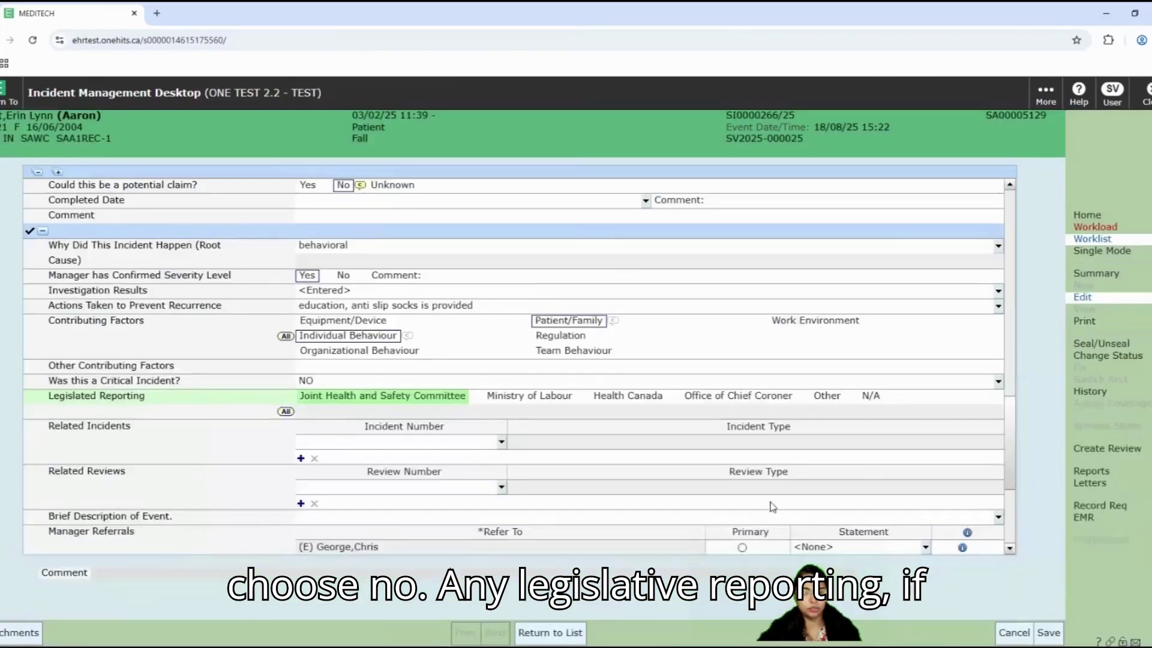
Step: Set Legislated Reporting to N/A
{"action": "scroll", "coordinate": [772, 507], "scroll_direction": "down", "scroll_amount": 1}
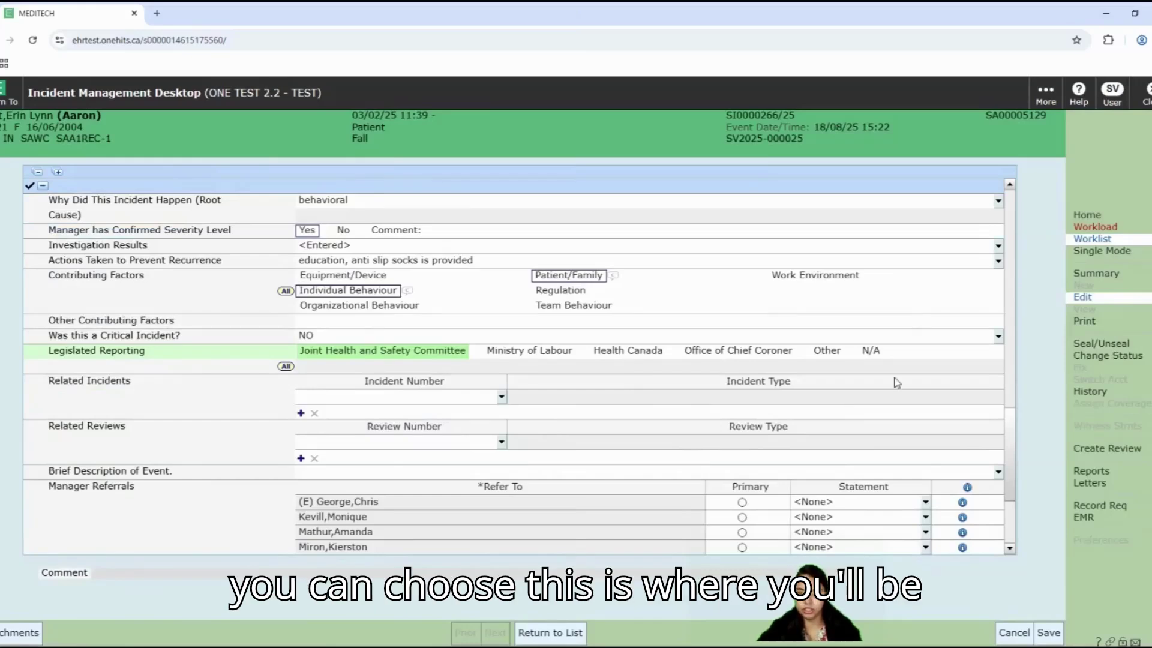
{"action": "left_click", "coordinate": [871, 350]}
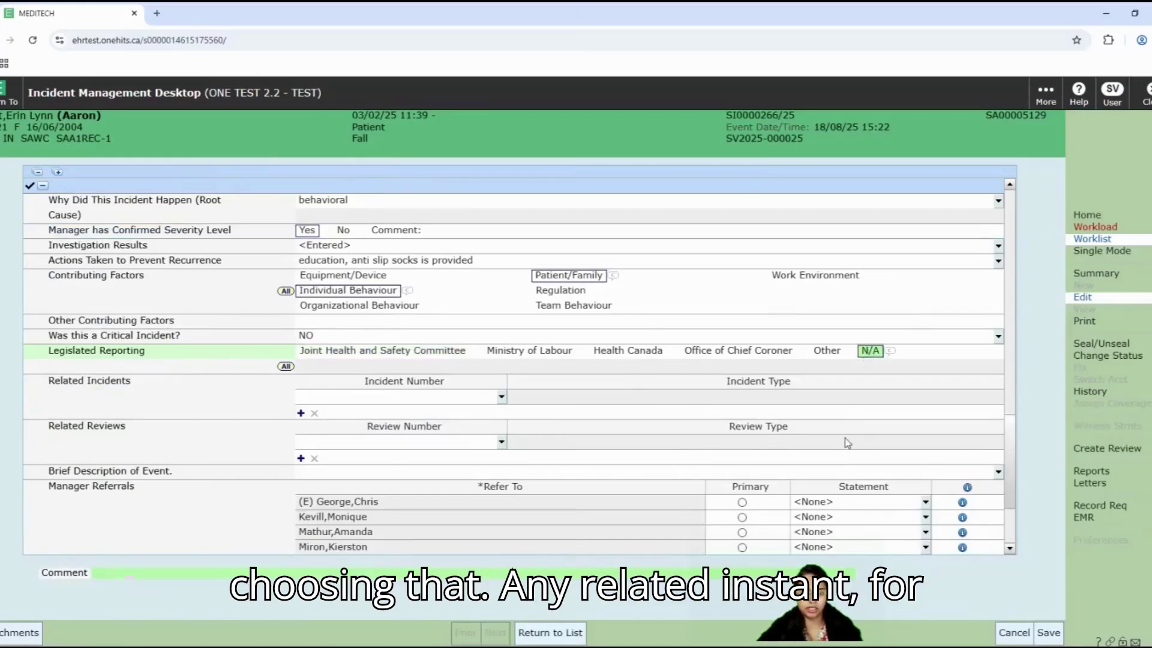
{"action": "scroll", "coordinate": [436, 346], "scroll_direction": "down", "scroll_amount": 2}
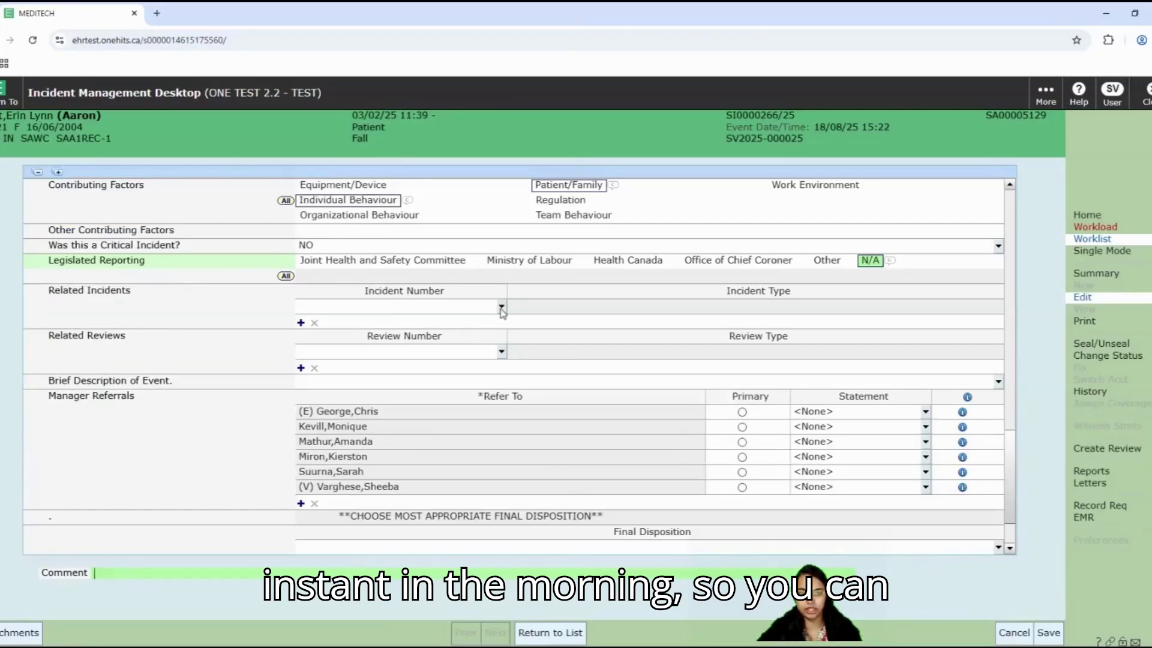
{"action": "left_click", "coordinate": [501, 308]}
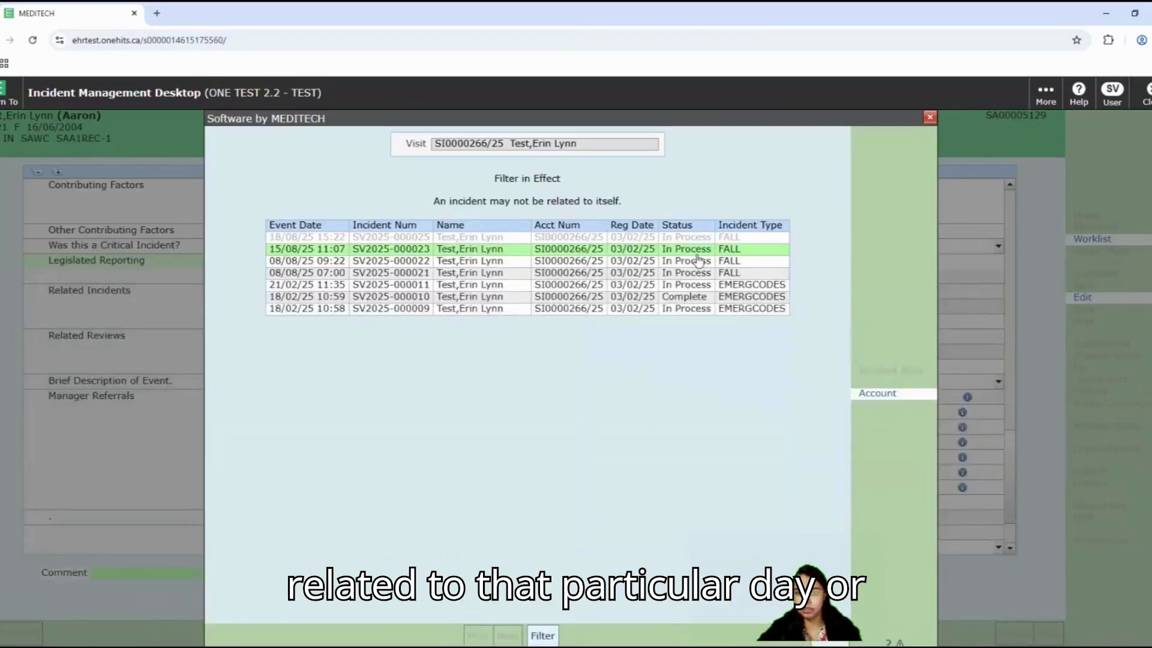
{"action": "left_click", "coordinate": [928, 119]}
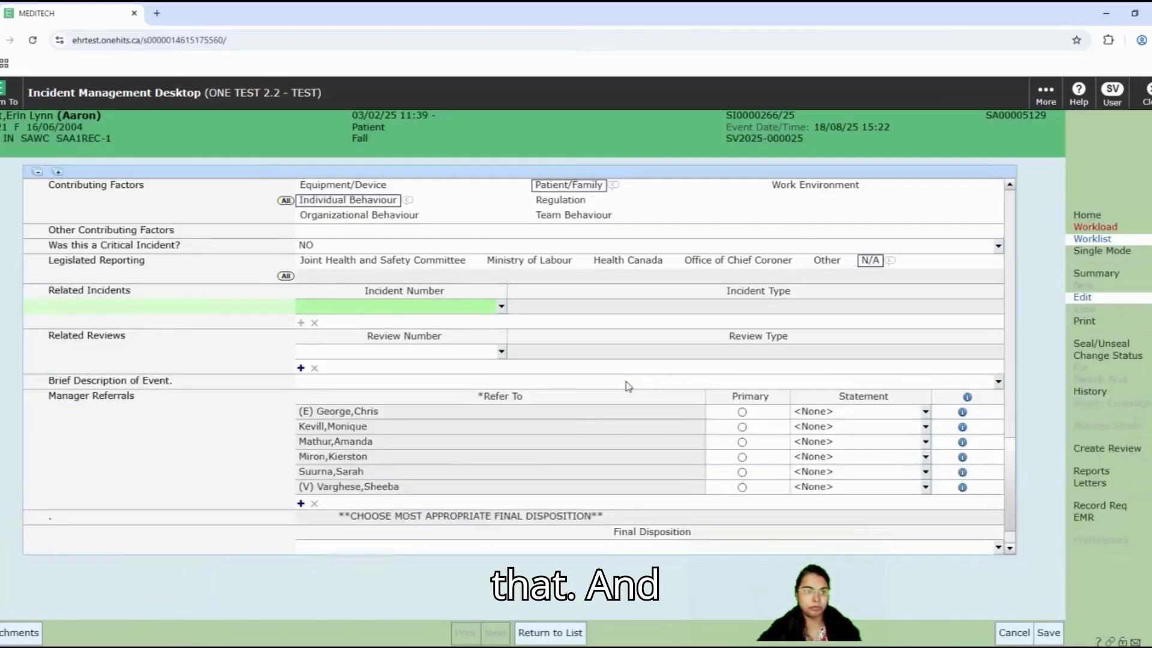
{"action": "scroll", "coordinate": [628, 386], "scroll_direction": "down", "scroll_amount": 2}
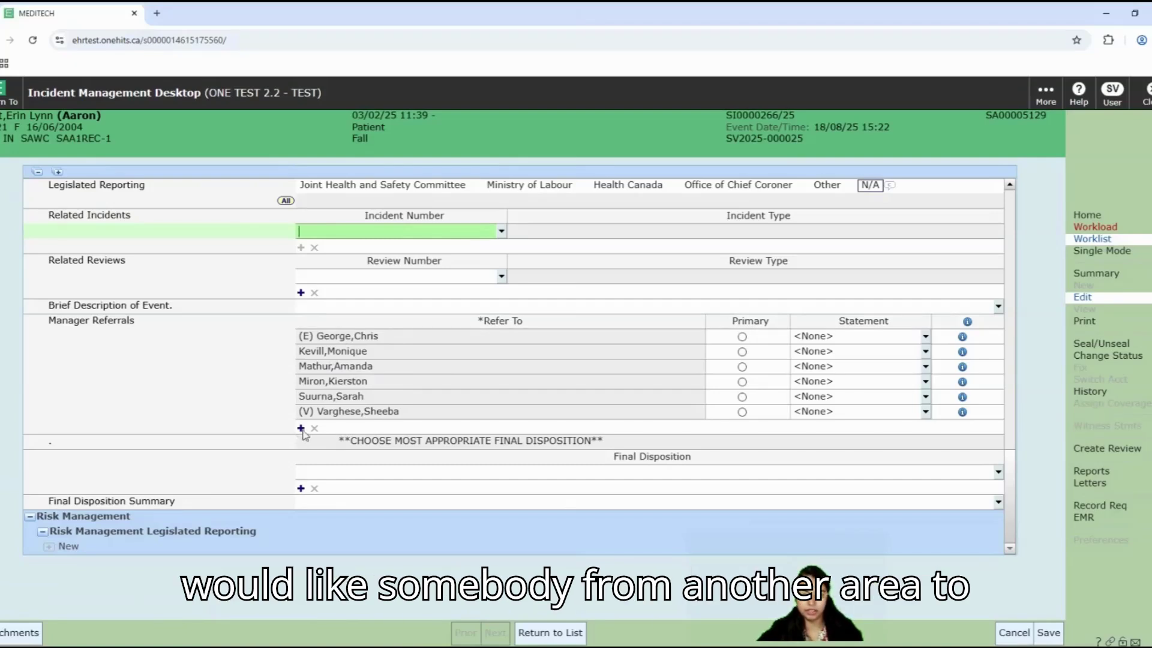
Step: Add the risk manager as a new Manager Referral and mark it Primary
{"action": "left_click", "coordinate": [302, 429]}
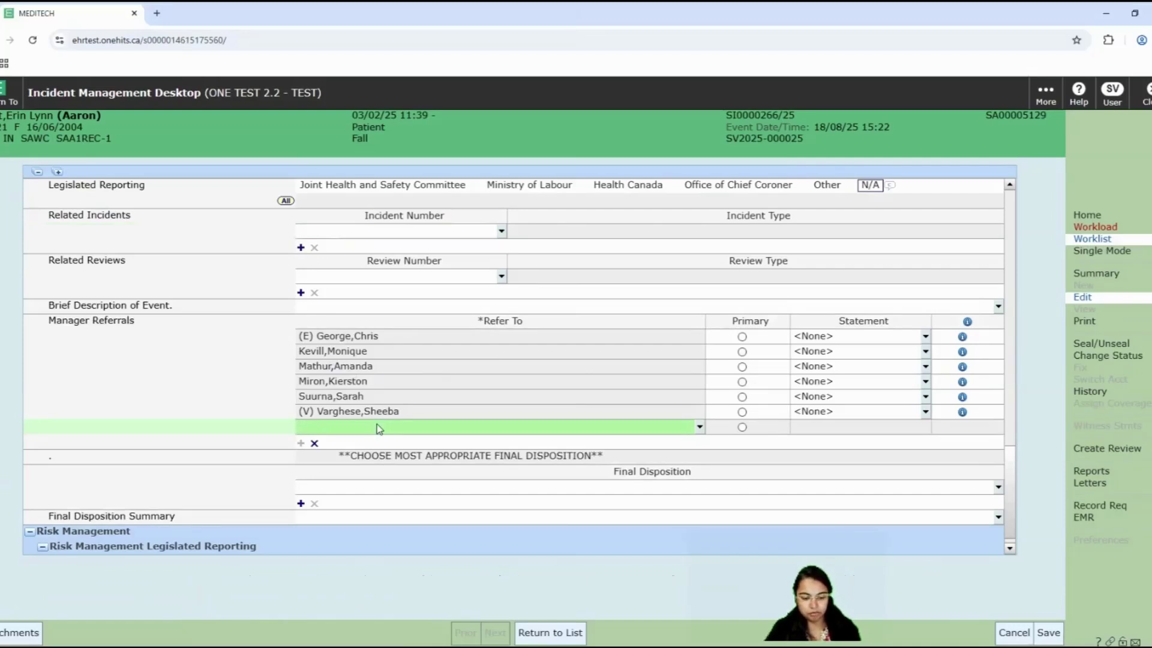
{"action": "type", "text": "mar"}
{"action": "key", "text": "Return"}
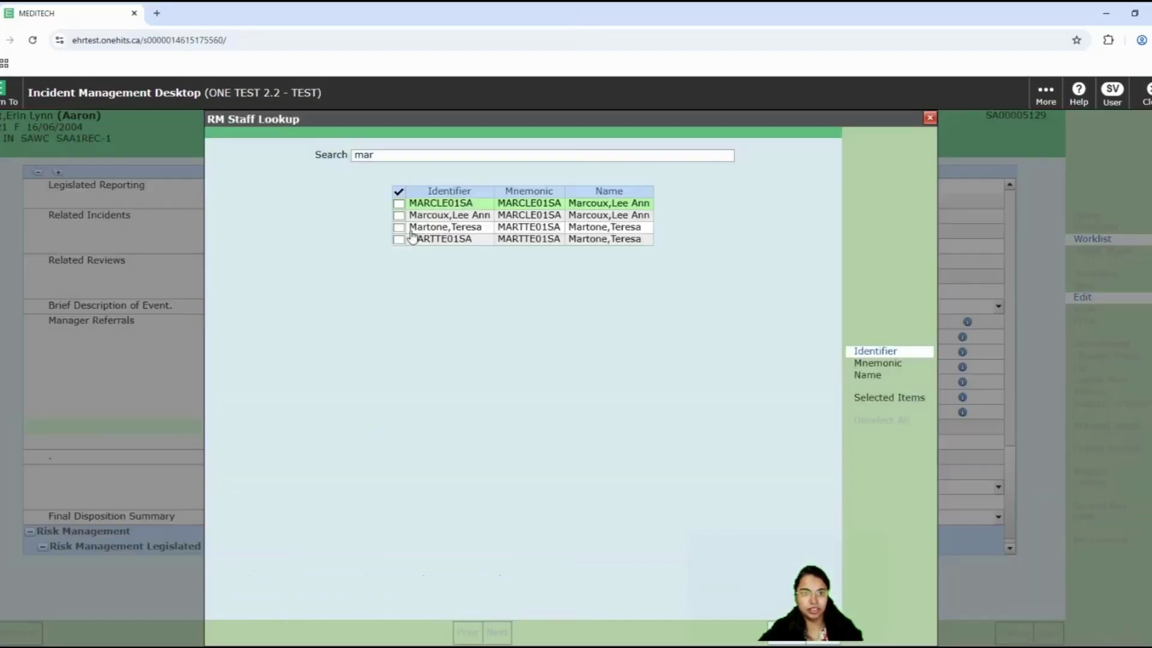
{"action": "left_click", "coordinate": [399, 216]}
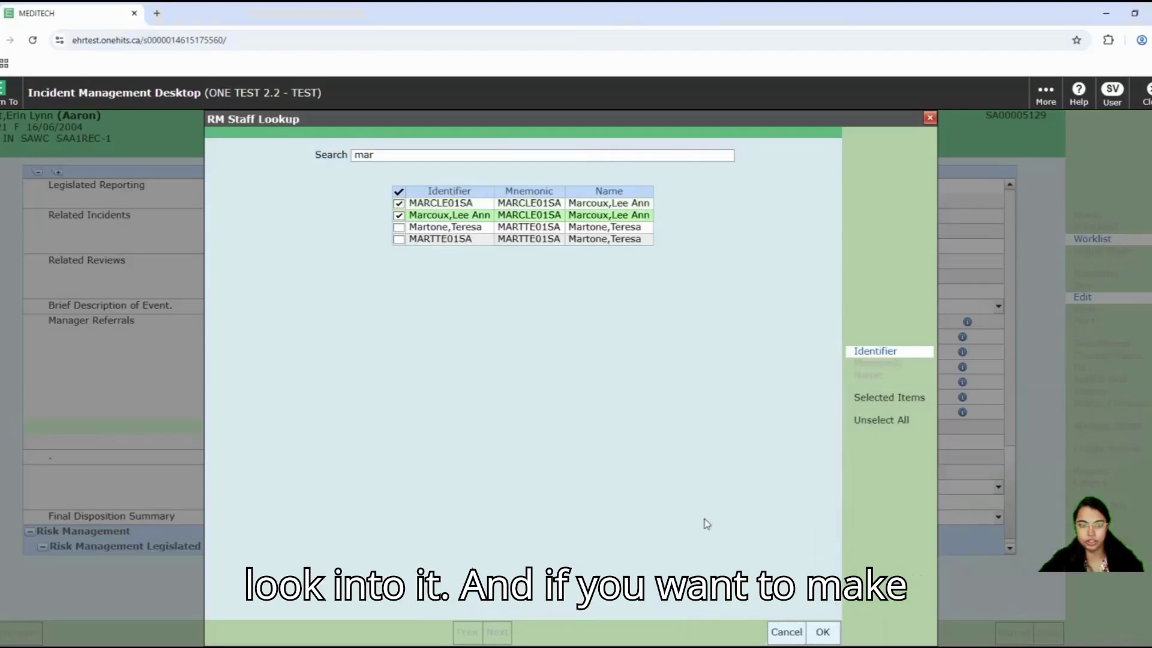
{"action": "left_click", "coordinate": [823, 632]}
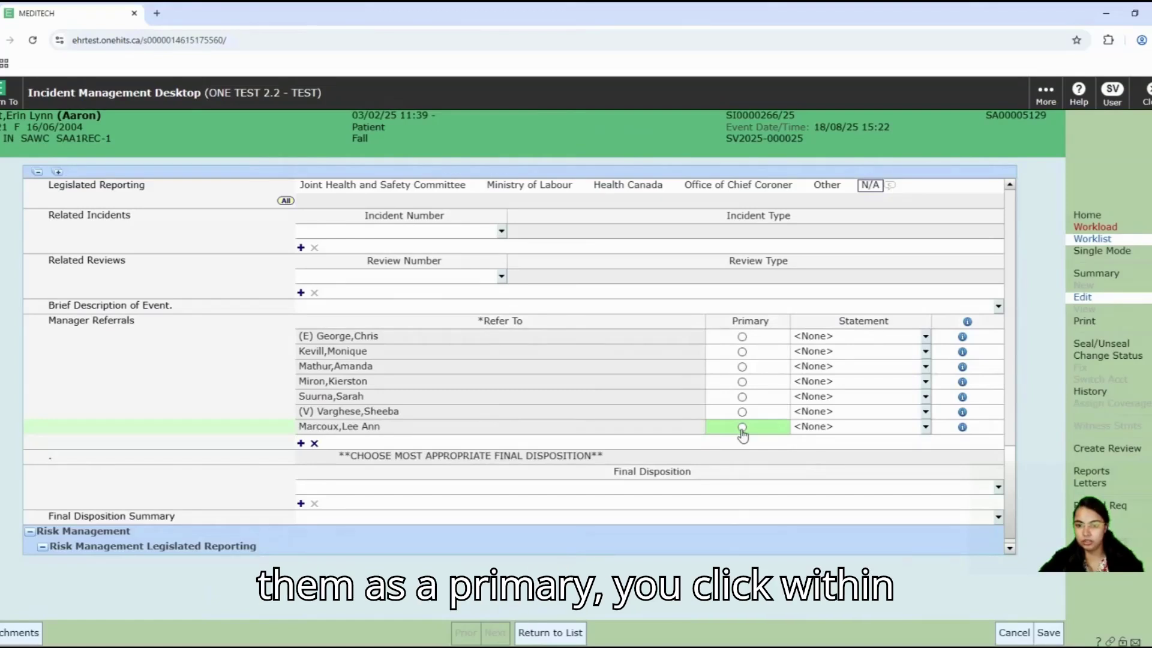
{"action": "left_click", "coordinate": [742, 428]}
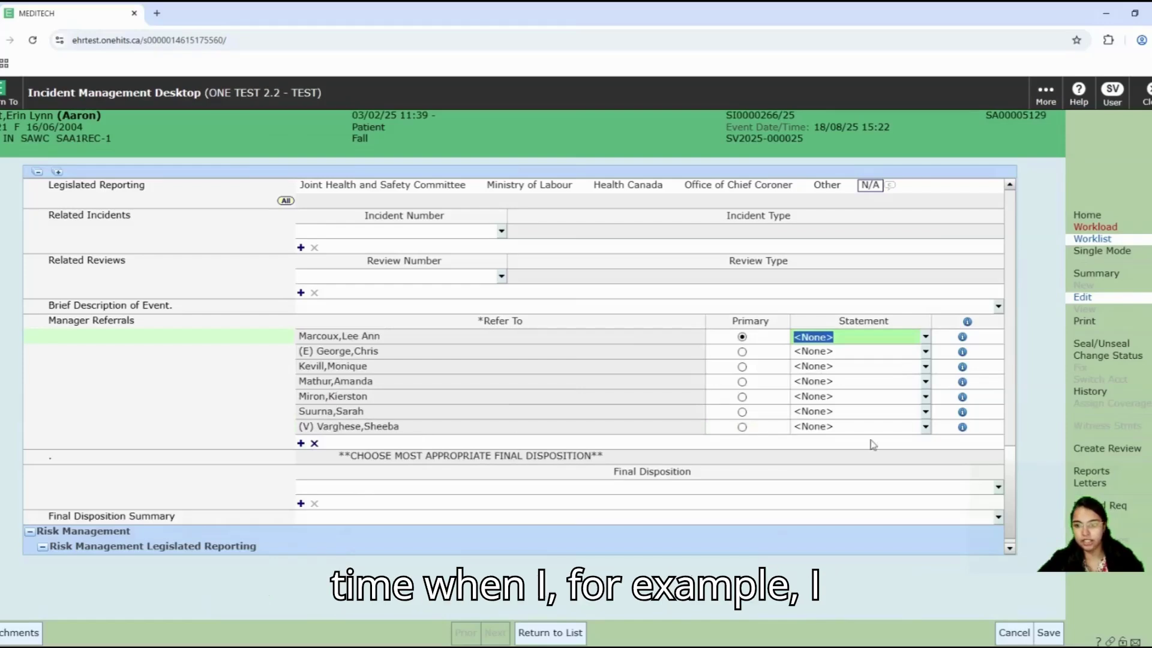
Step: Give your referral the statement 'referred to Risk for further investigation.' and open its details
{"action": "left_click", "coordinate": [925, 429]}
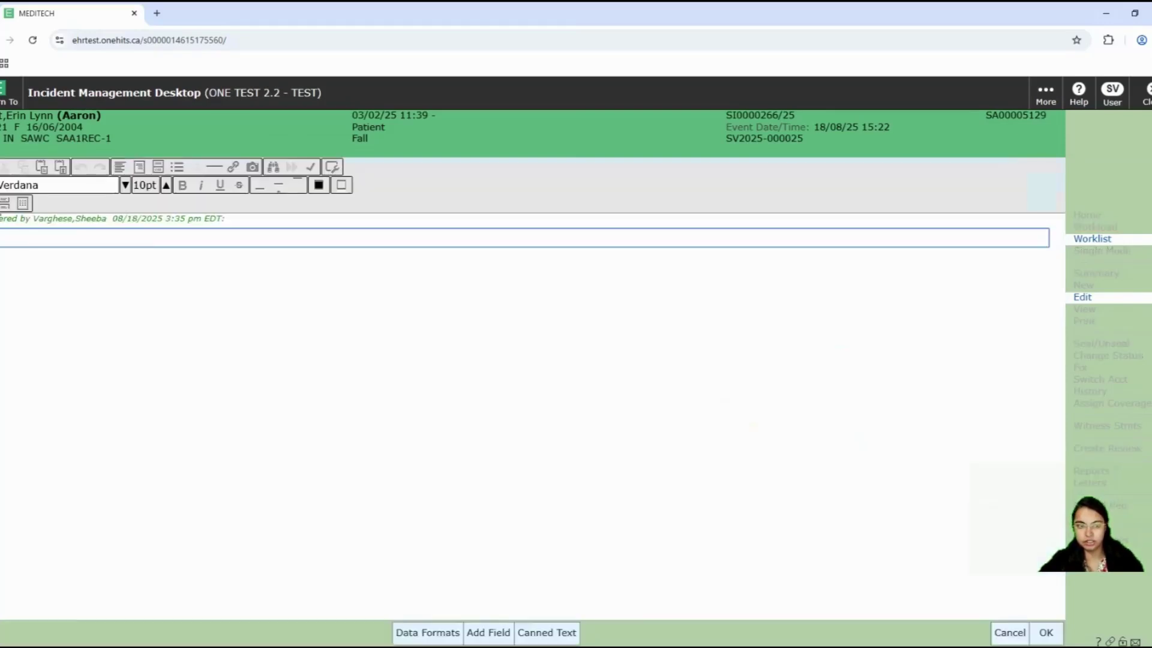
{"action": "left_click", "coordinate": [992, 633]}
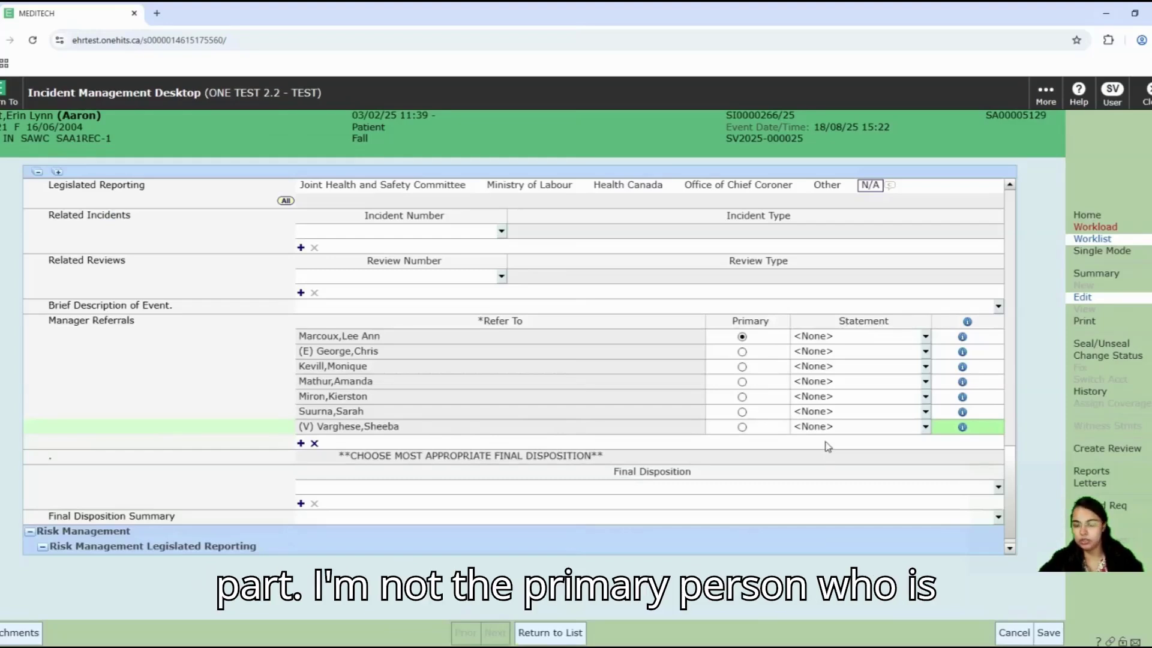
{"action": "left_click", "coordinate": [926, 428]}
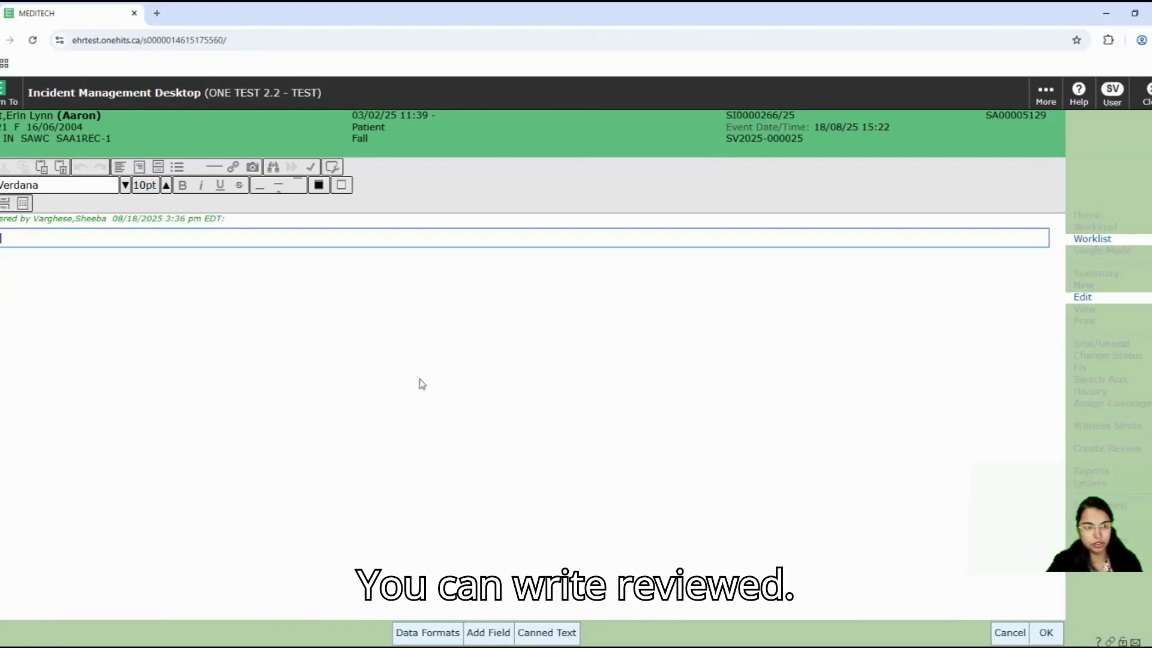
{"action": "type", "text": "ewed. referred to L"}
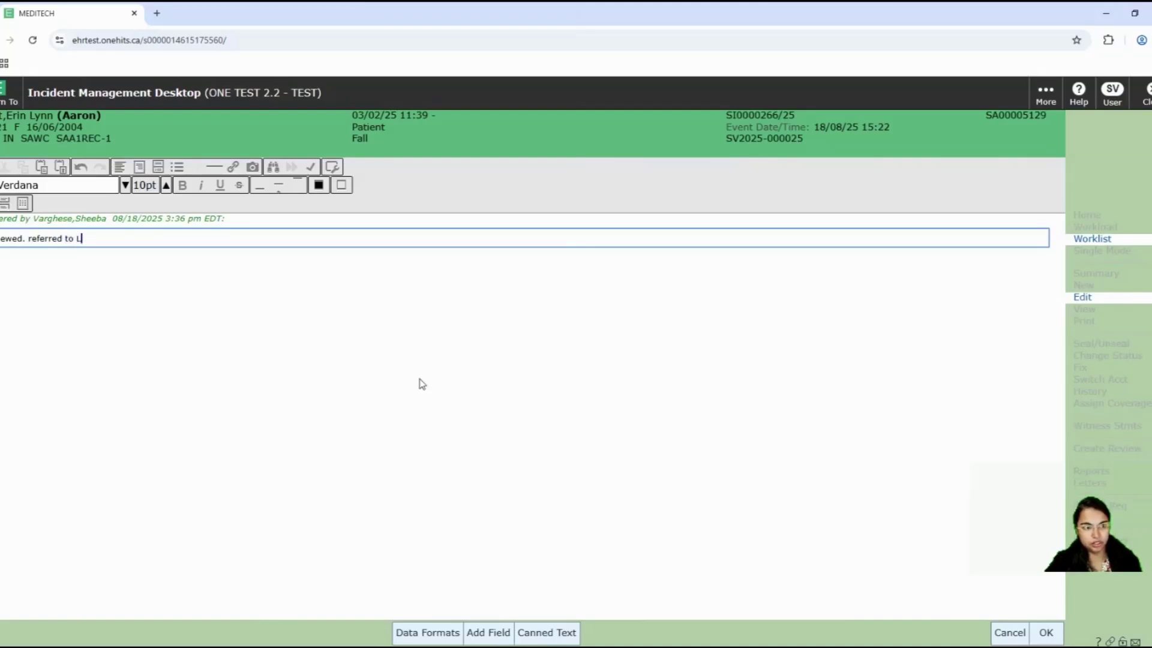
{"action": "key", "text": "BackSpace"}
{"action": "type", "text": "Ris"}
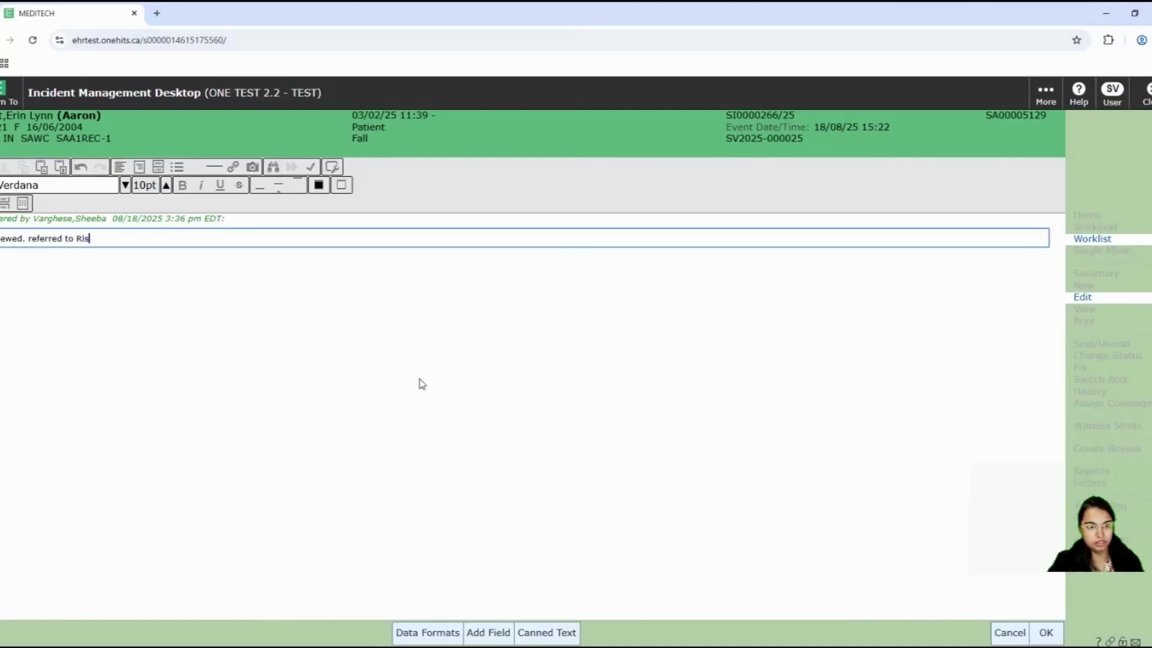
{"action": "type", "text": "k for further"}
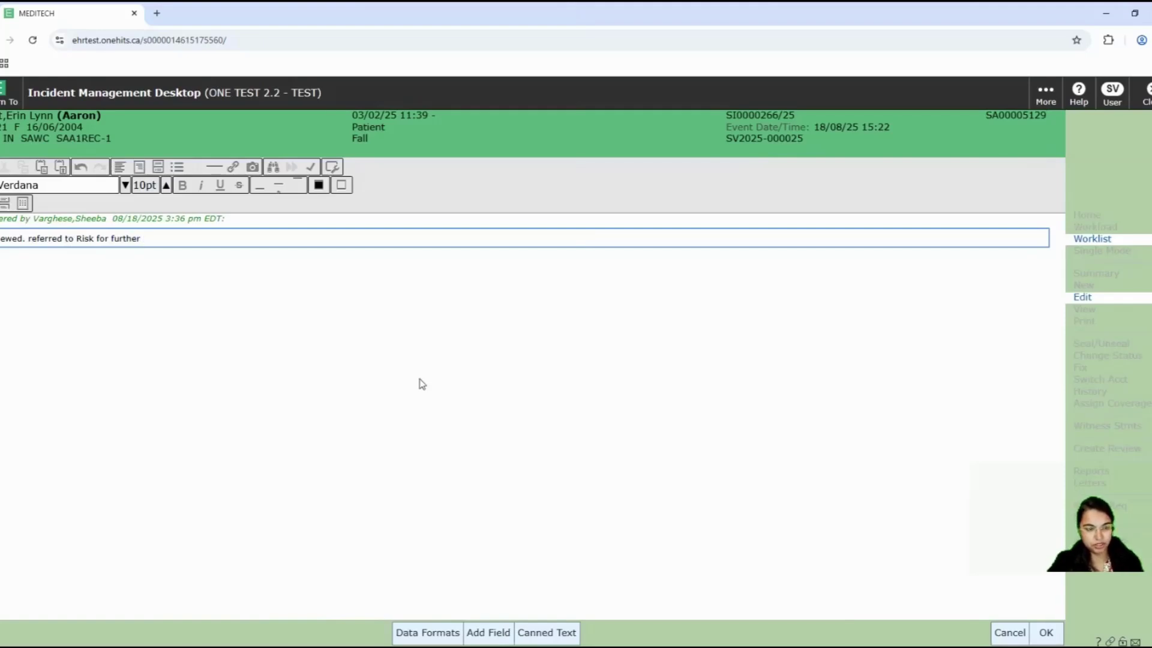
{"action": "type", "text": " investiagtion."}
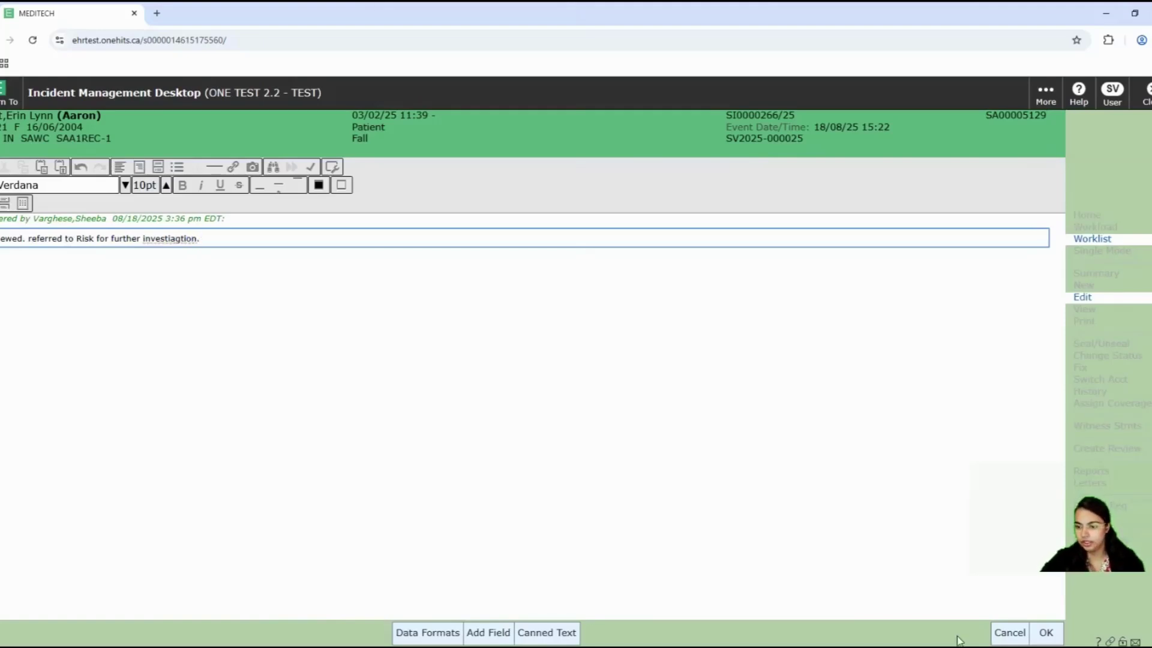
{"action": "left_click", "coordinate": [1046, 633]}
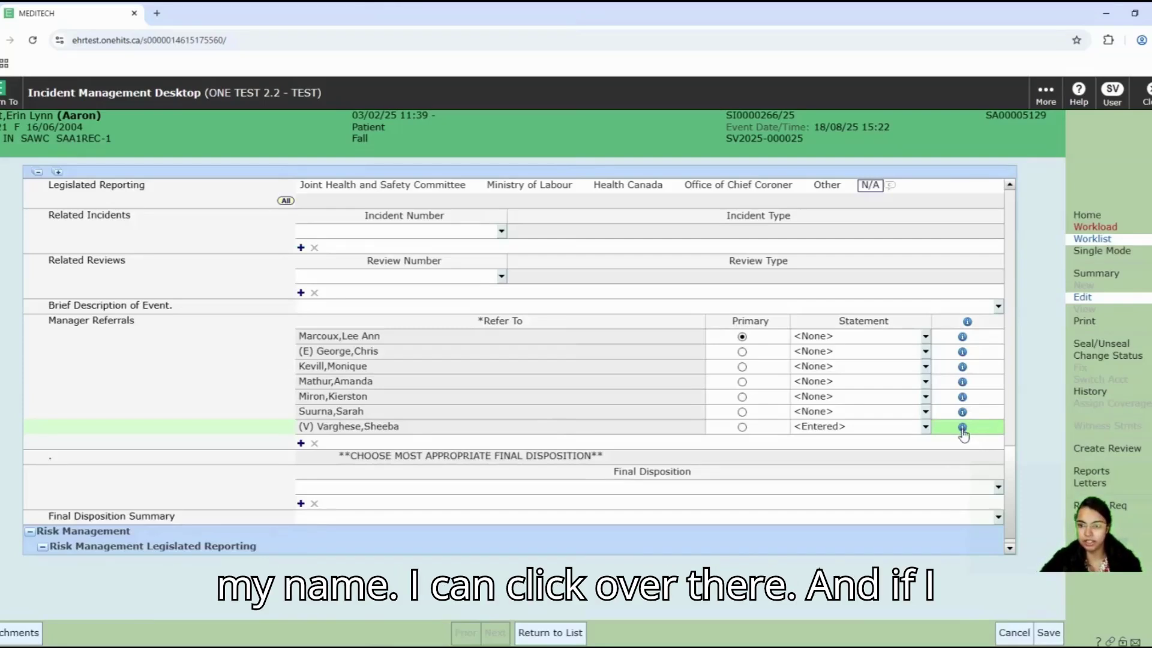
{"action": "left_click", "coordinate": [962, 427]}
Step: Set the referral's Completed Date/Time to 18/08/25 15:36 and confirm
{"action": "left_click", "coordinate": [551, 288]}
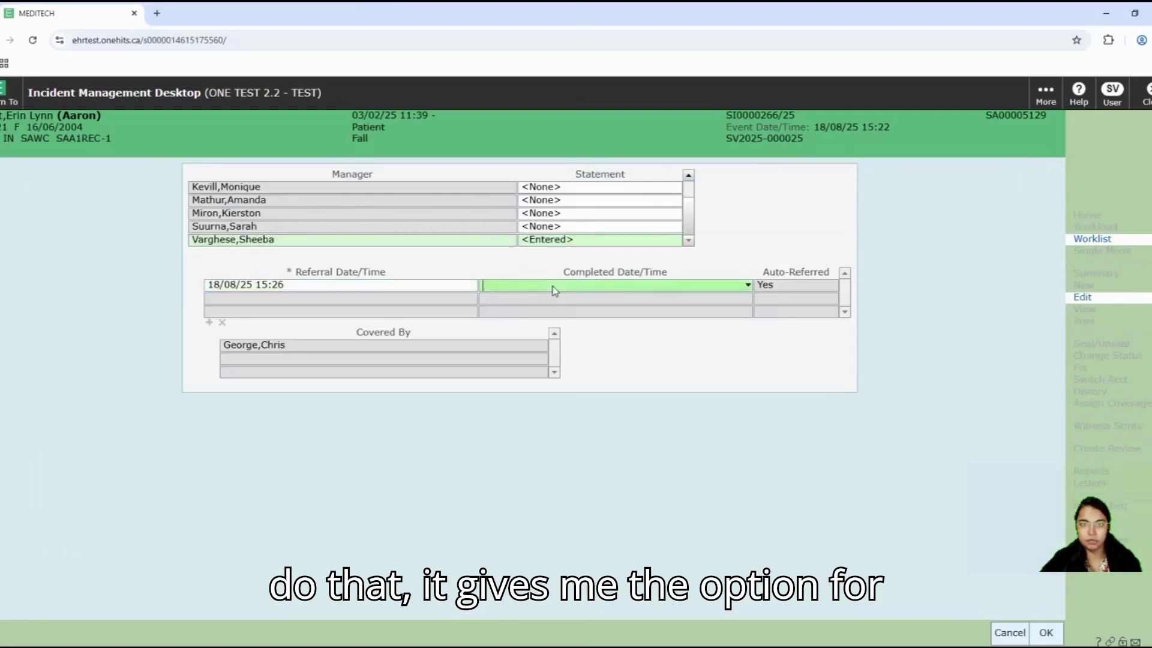
{"action": "left_click", "coordinate": [748, 286]}
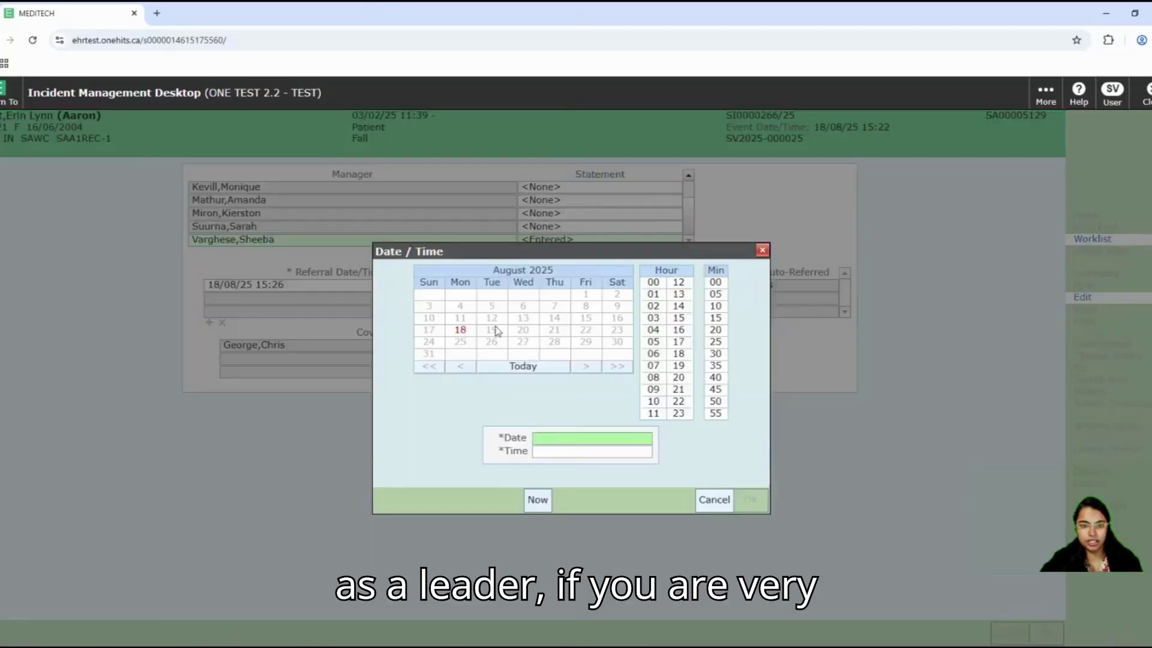
{"action": "left_click", "coordinate": [461, 330]}
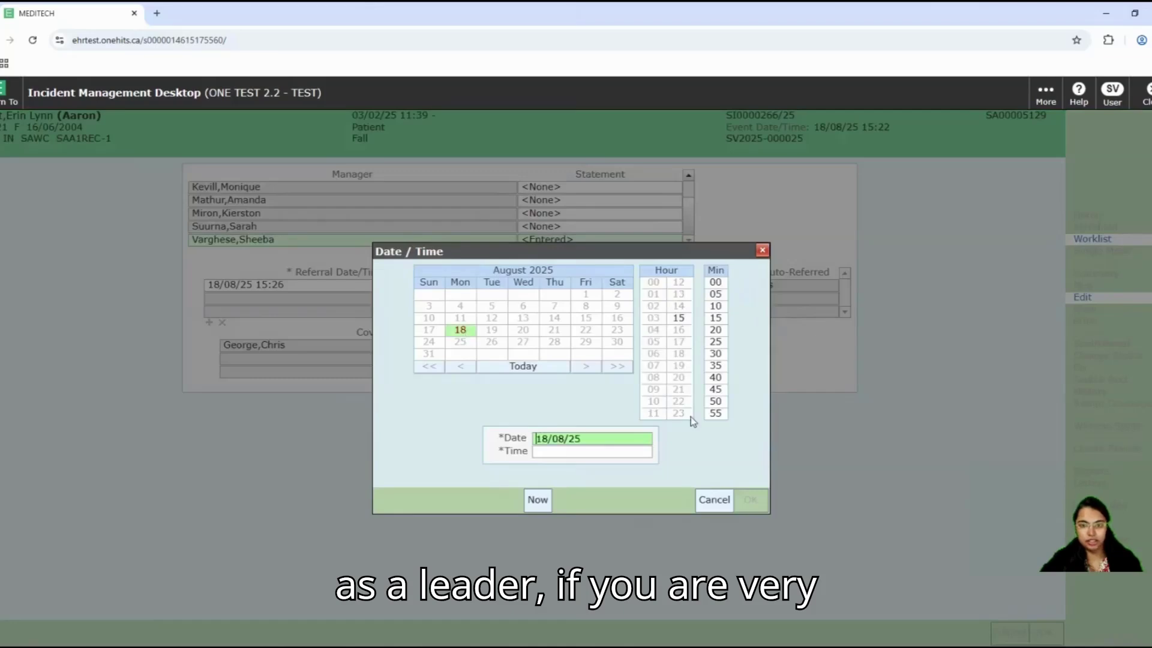
{"action": "left_click", "coordinate": [538, 501]}
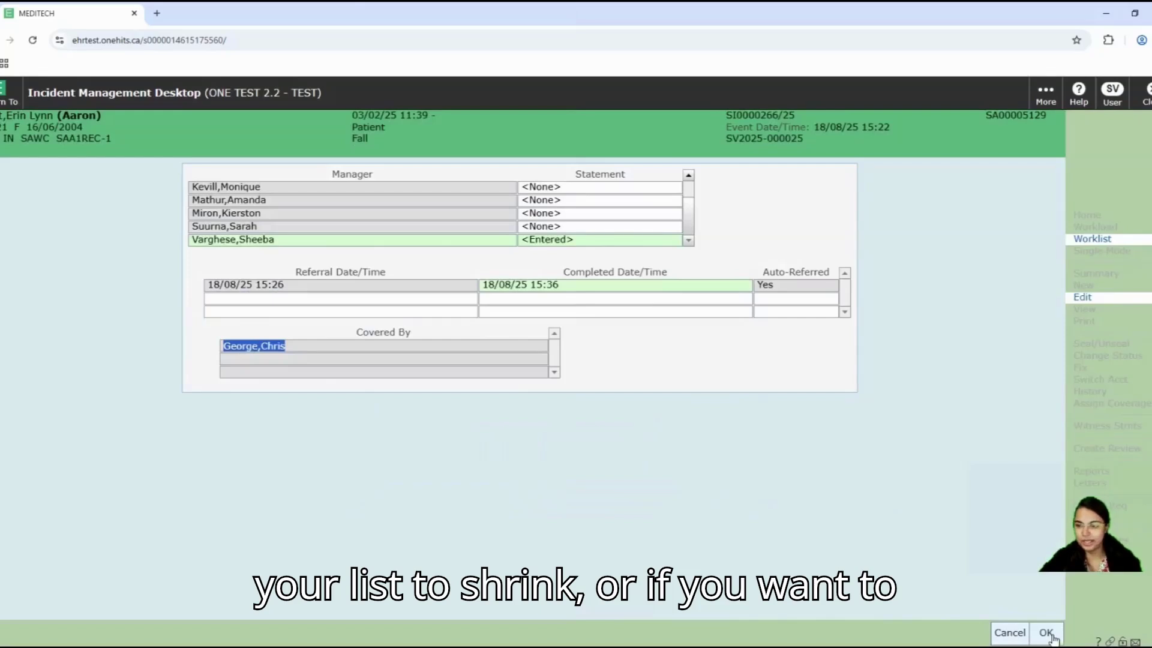
{"action": "left_click", "coordinate": [1047, 636]}
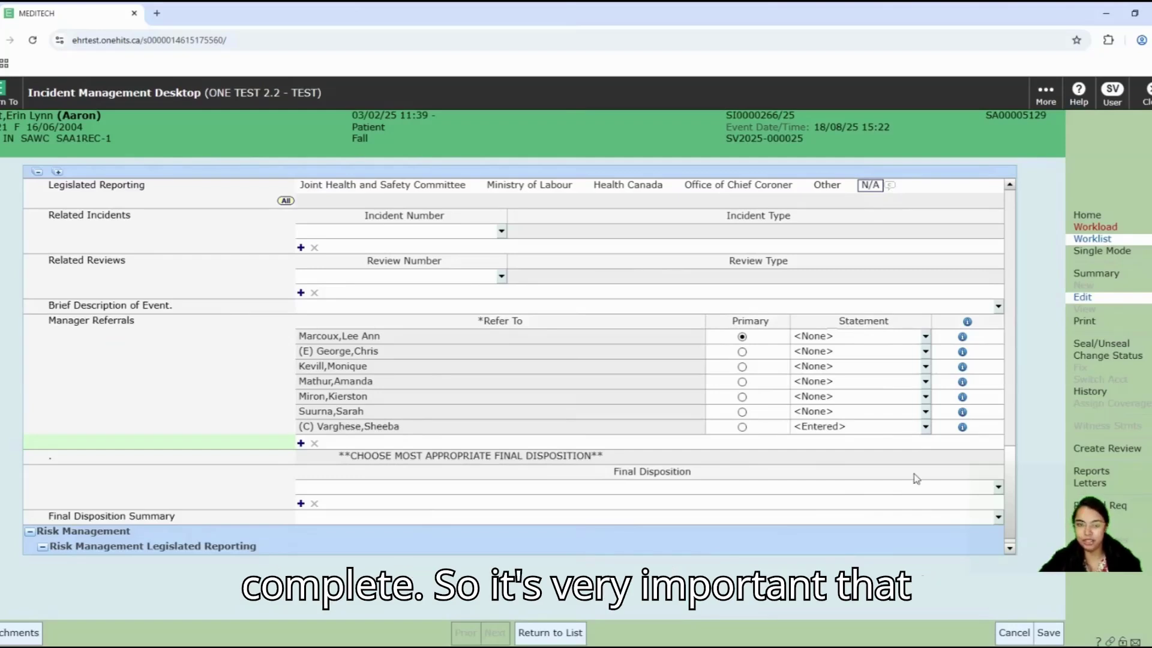
Step: Choose Resolved as Final Disposition and accept the status change to Complete
{"action": "scroll", "coordinate": [900, 487], "scroll_direction": "down", "scroll_amount": 1}
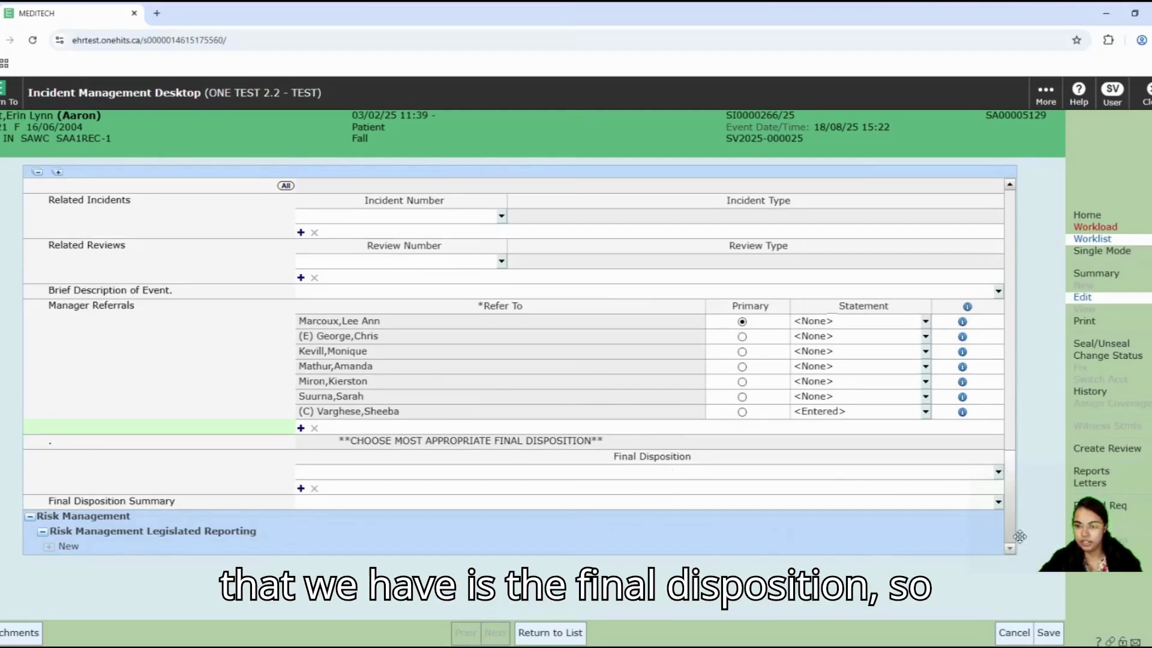
{"action": "left_click", "coordinate": [998, 475]}
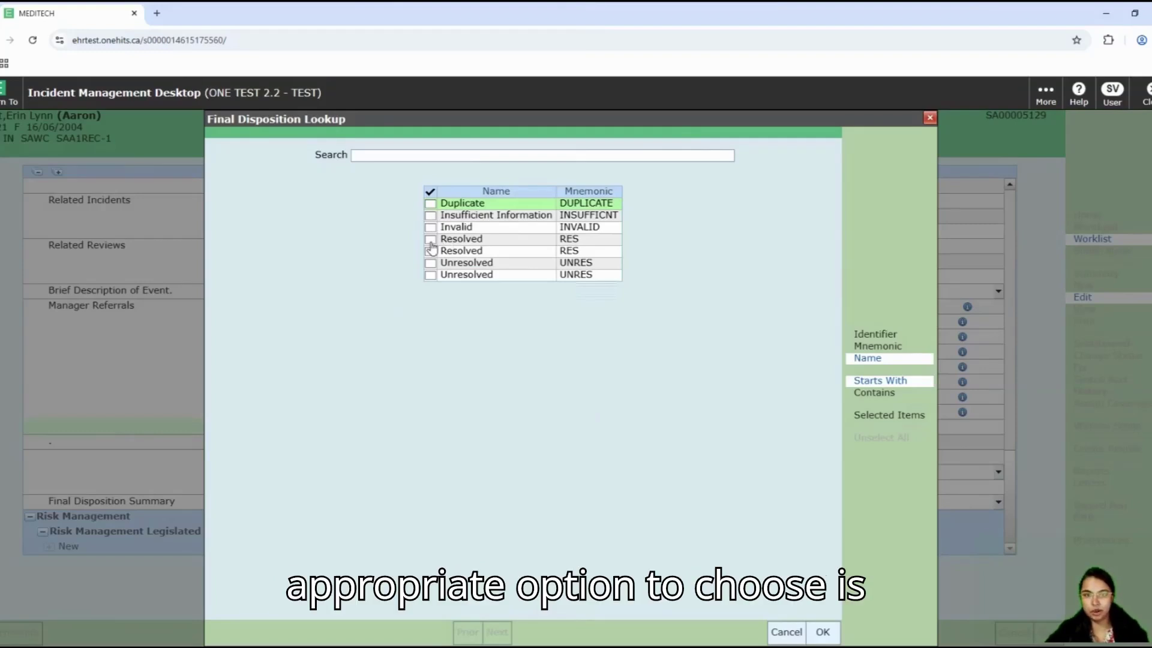
{"action": "left_click", "coordinate": [431, 242]}
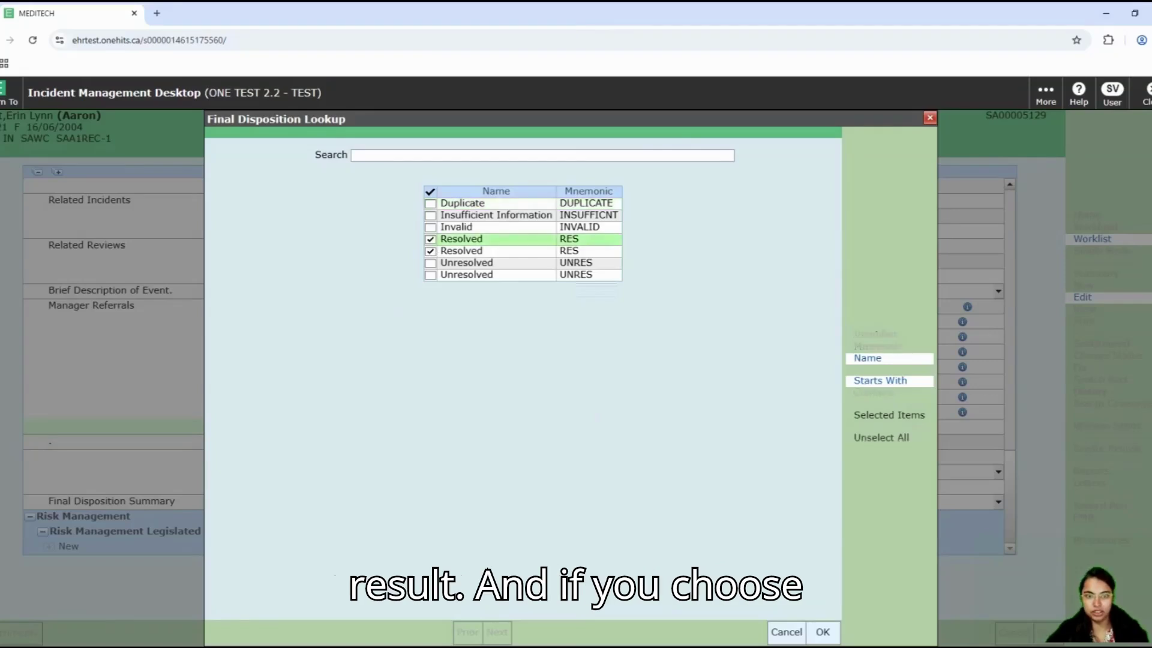
{"action": "left_click", "coordinate": [823, 633]}
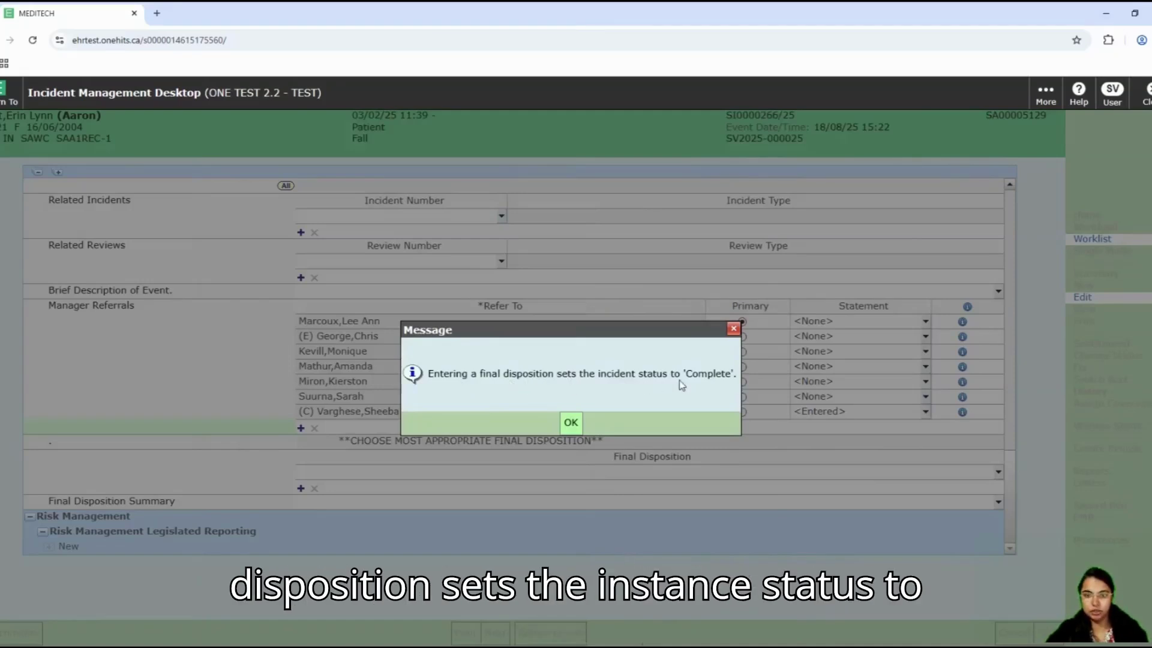
{"action": "left_click", "coordinate": [571, 423]}
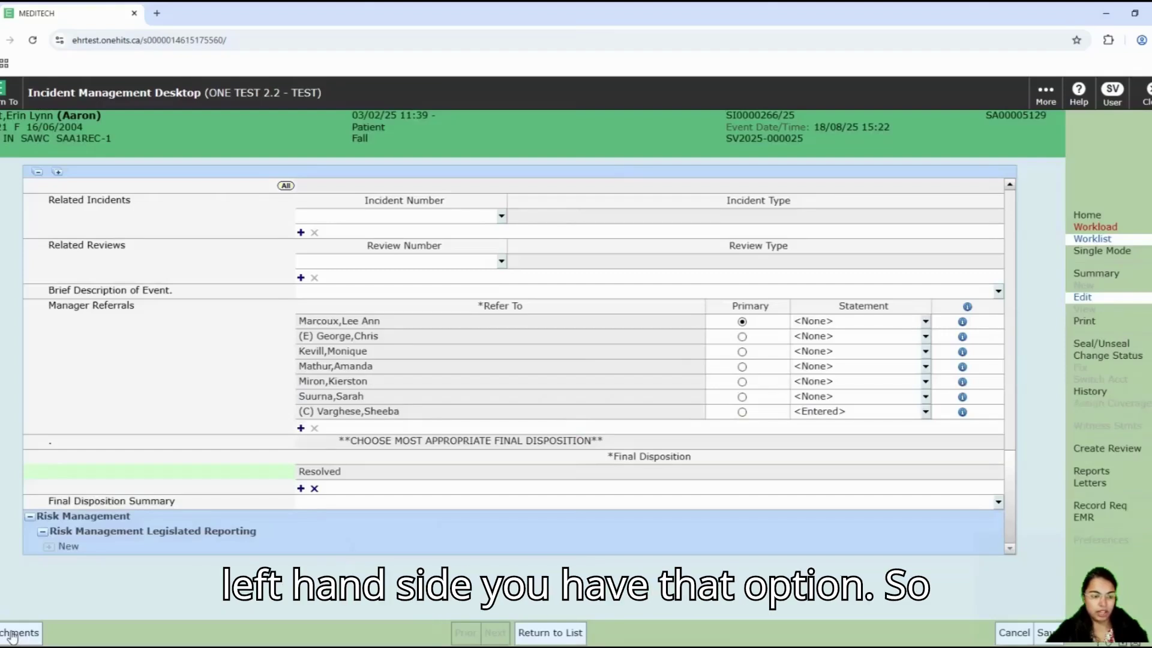
Step: Upload Good afternoon.jpg from Pictures as an incident attachment
{"action": "left_click", "coordinate": [14, 634]}
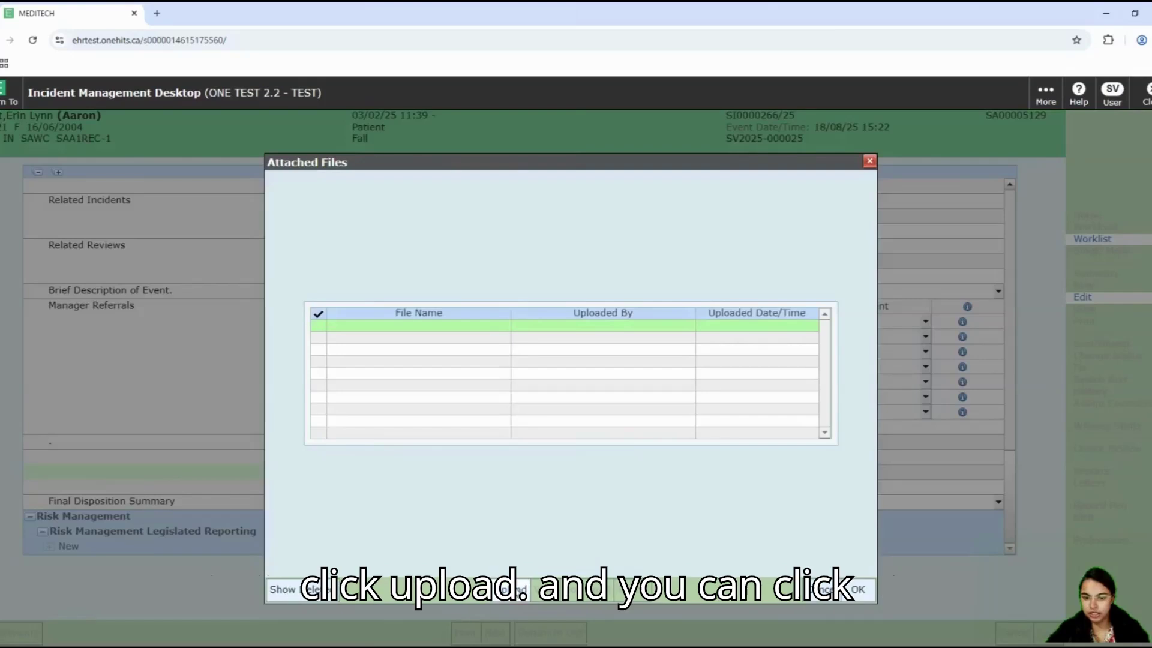
{"action": "left_click", "coordinate": [516, 590]}
{"action": "left_click", "coordinate": [128, 102]}
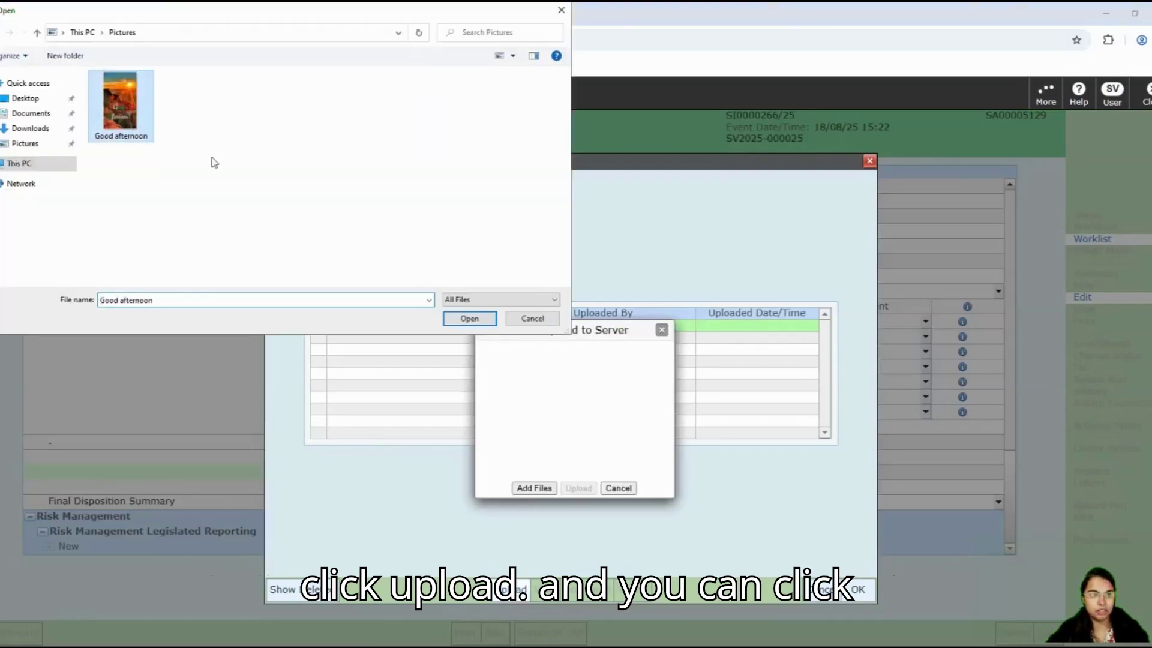
{"action": "left_click", "coordinate": [469, 318]}
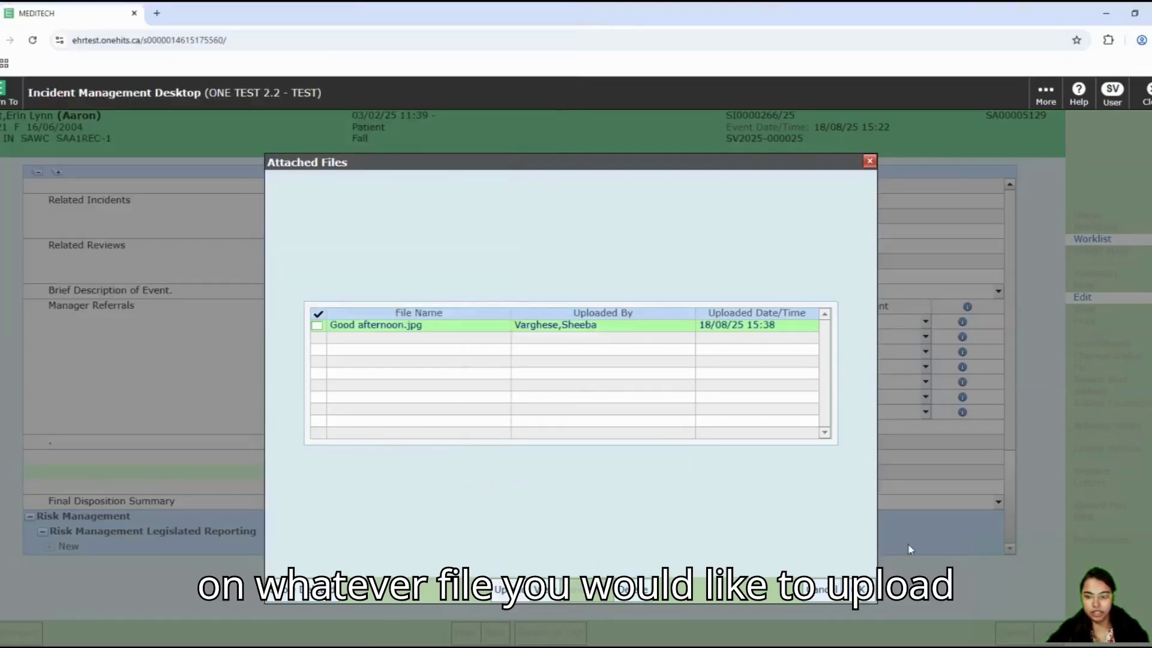
{"action": "left_click", "coordinate": [870, 593]}
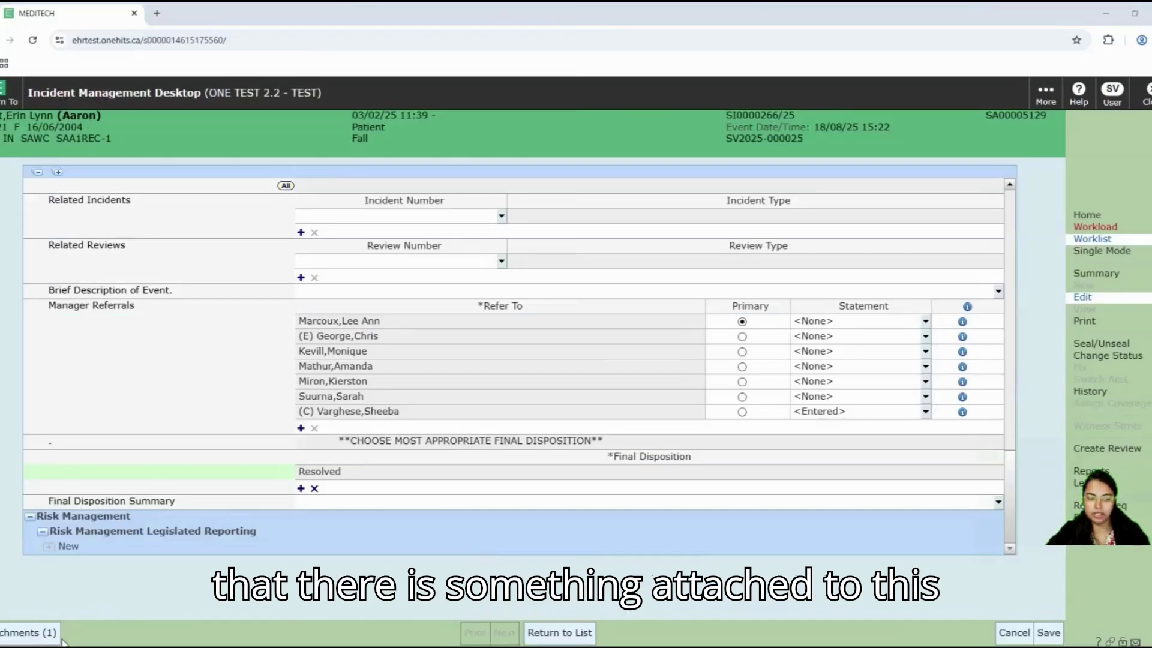
Step: Reopen Attachments (1) to confirm Good afternoon.jpg is listed
{"action": "left_click", "coordinate": [3, 637]}
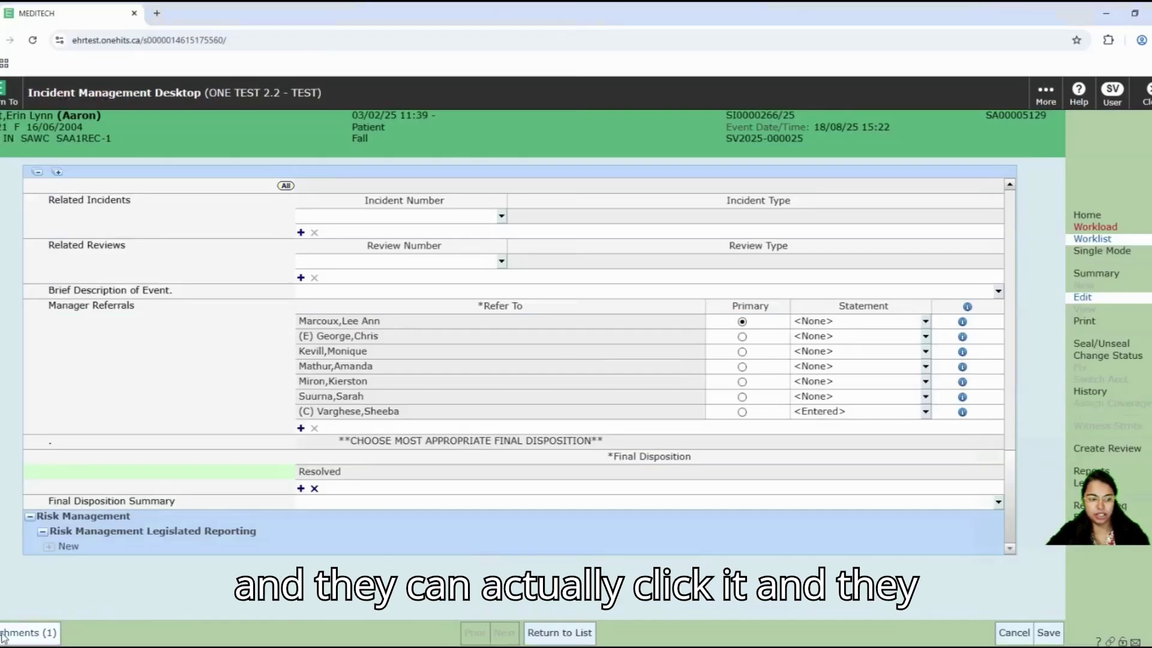
{"action": "left_click", "coordinate": [317, 327]}
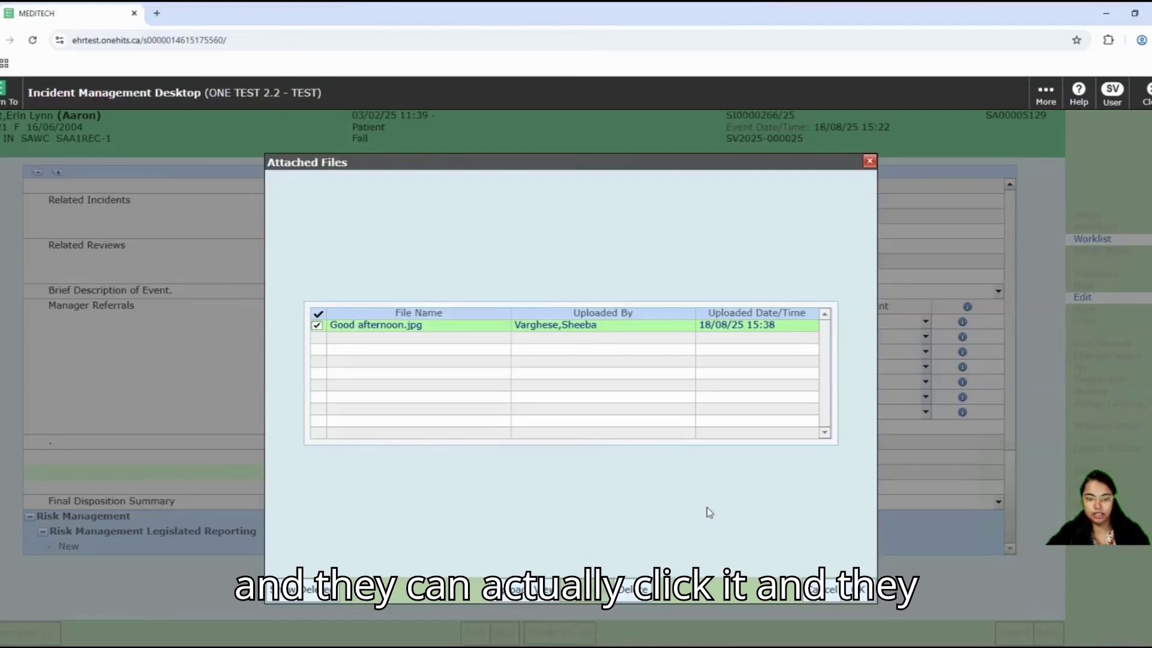
{"action": "left_click", "coordinate": [865, 591]}
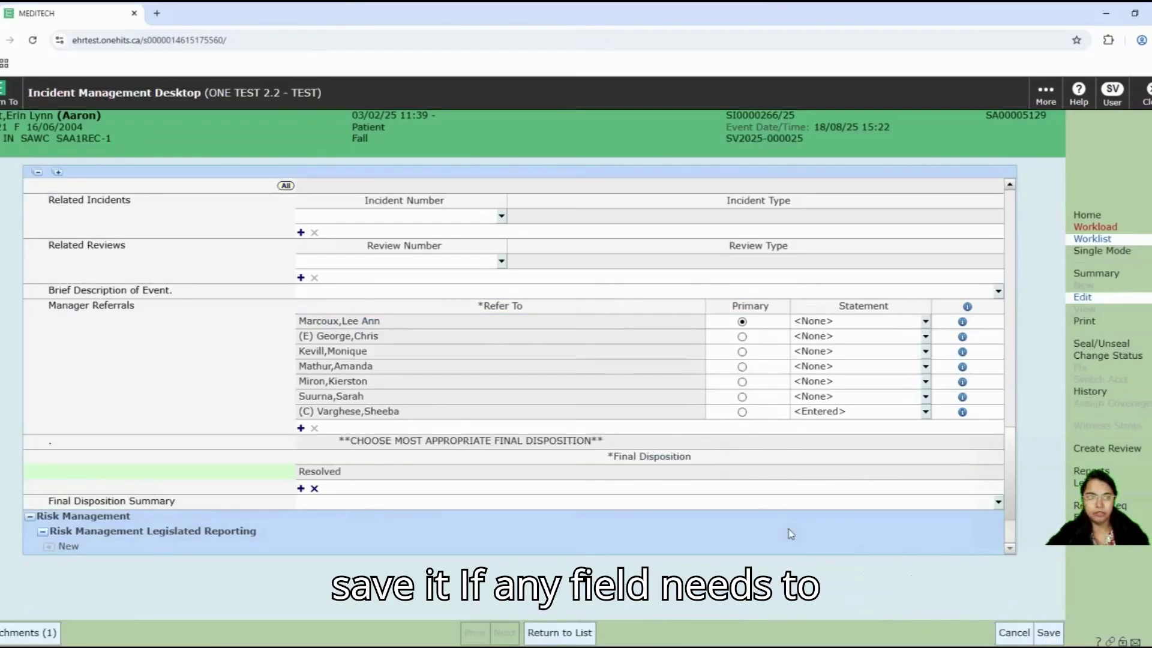
{"action": "scroll", "coordinate": [789, 528], "scroll_direction": "up", "scroll_amount": 3}
{"action": "scroll", "coordinate": [791, 533], "scroll_direction": "up", "scroll_amount": 3}
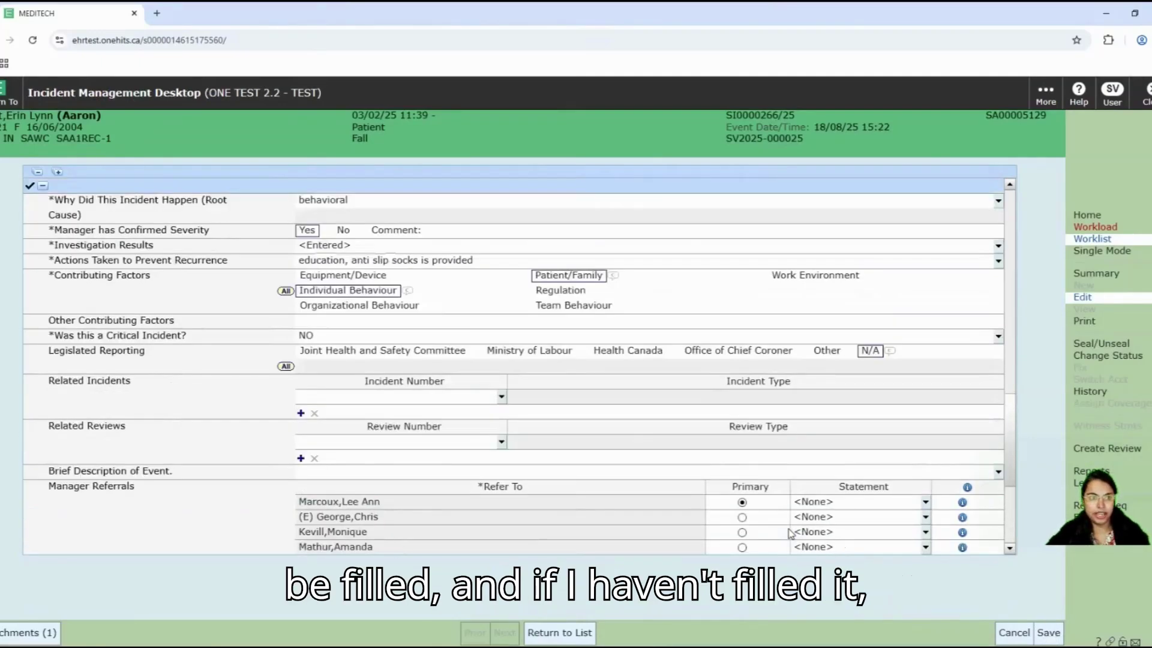
{"action": "scroll", "coordinate": [790, 533], "scroll_direction": "up", "scroll_amount": 3}
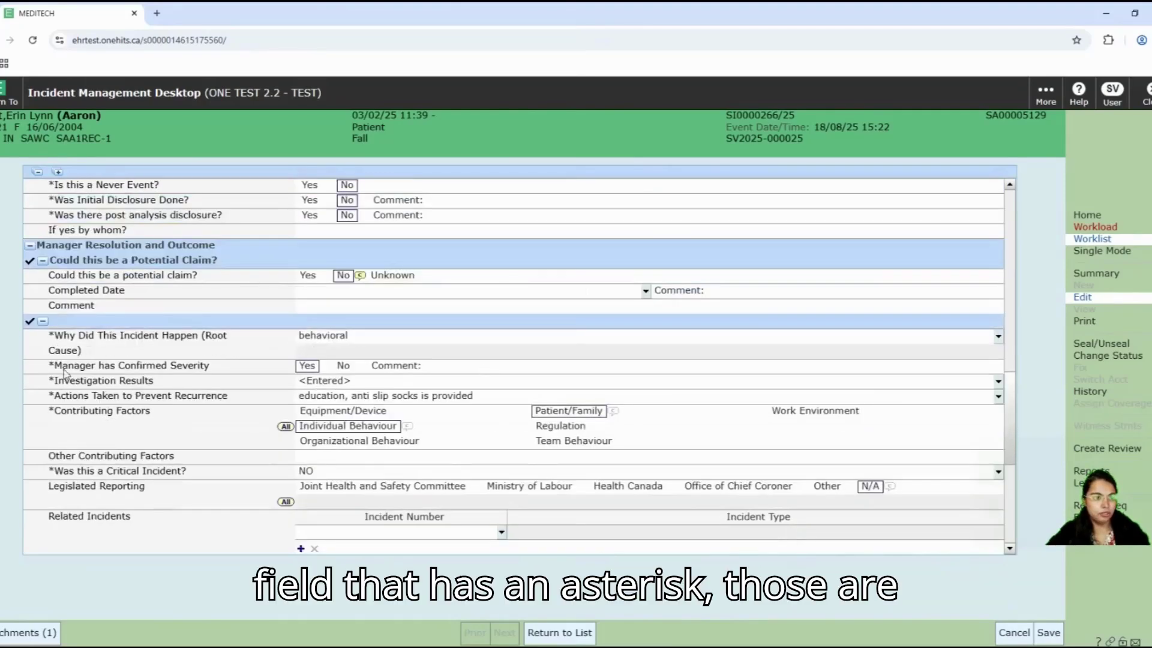
{"action": "scroll", "coordinate": [128, 441], "scroll_direction": "up", "scroll_amount": 1}
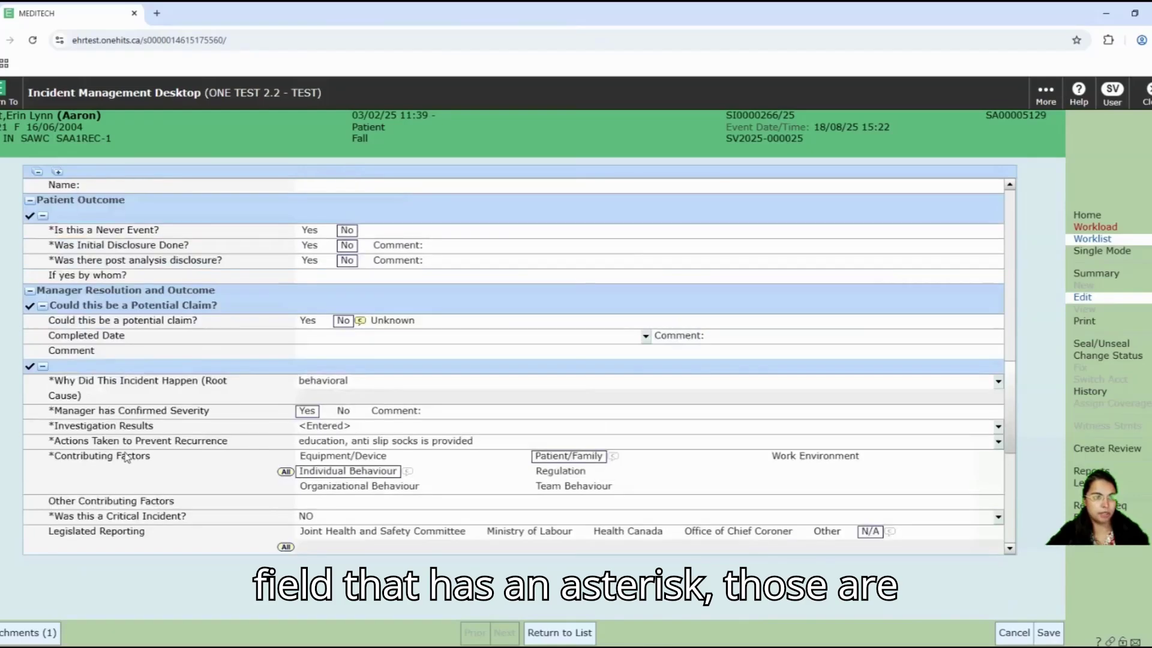
{"action": "scroll", "coordinate": [127, 470], "scroll_direction": "up", "scroll_amount": 1}
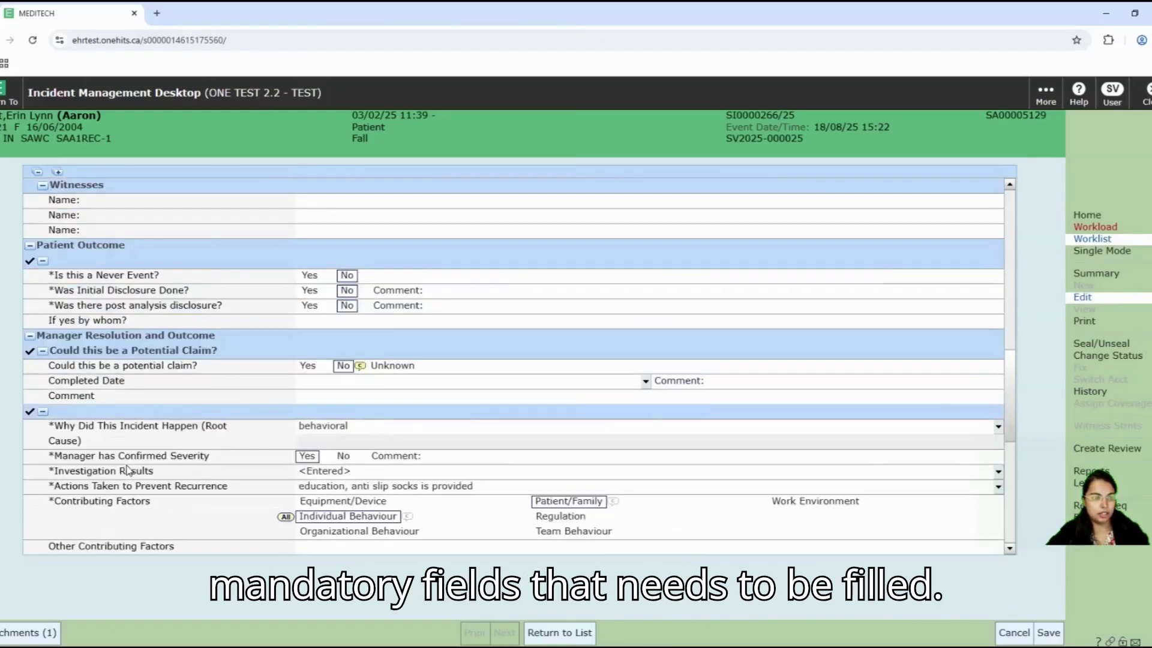
{"action": "scroll", "coordinate": [127, 470], "scroll_direction": "up", "scroll_amount": 1}
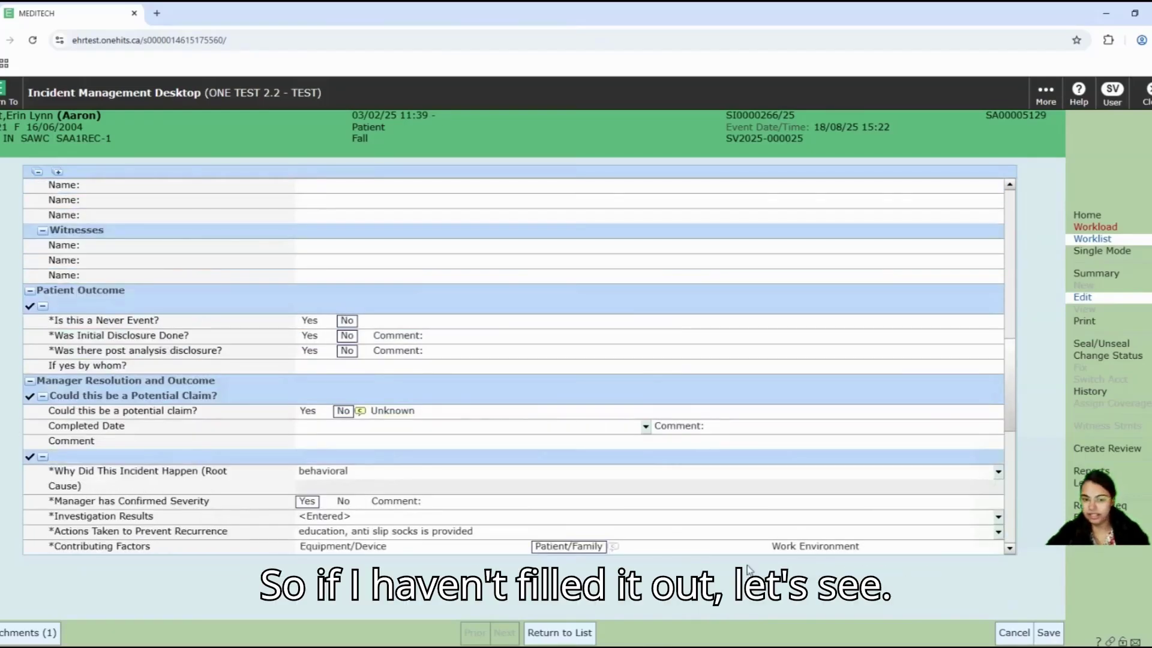
{"action": "left_click", "coordinate": [1050, 637]}
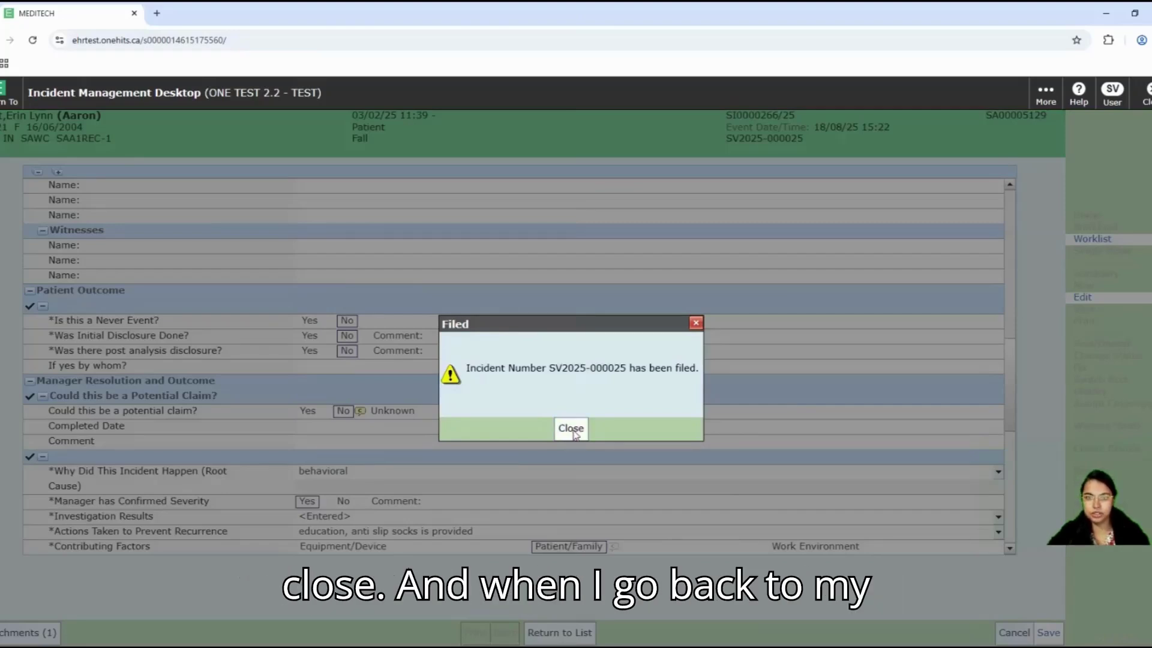
{"action": "left_click", "coordinate": [572, 430]}
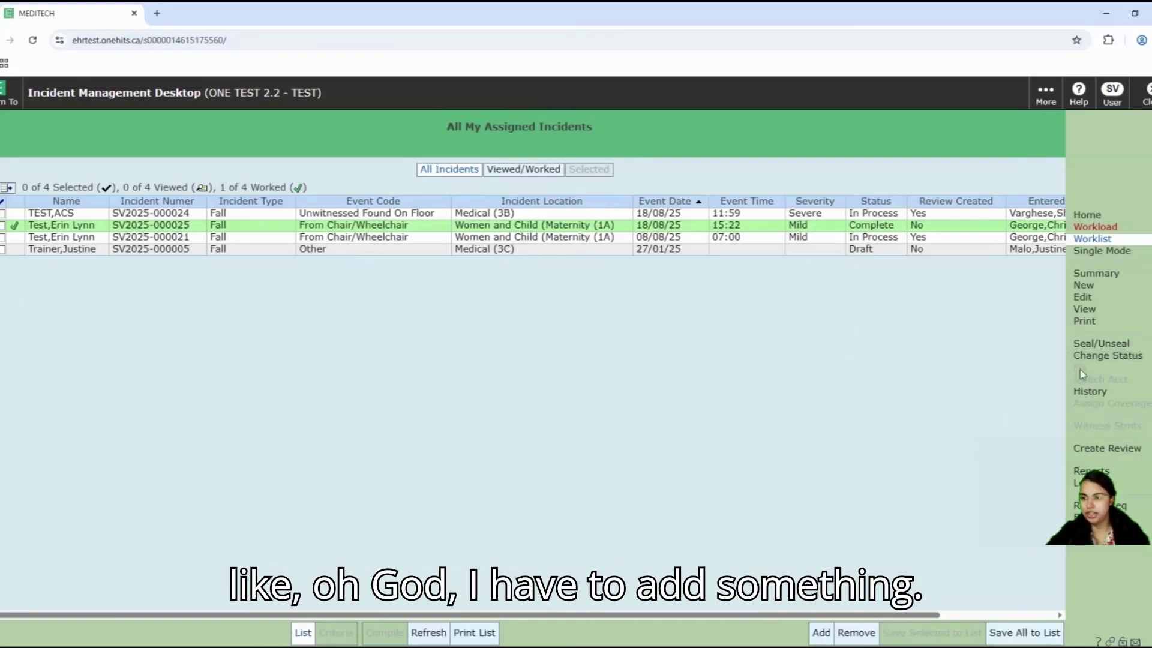
{"action": "left_click", "coordinate": [1108, 356]}
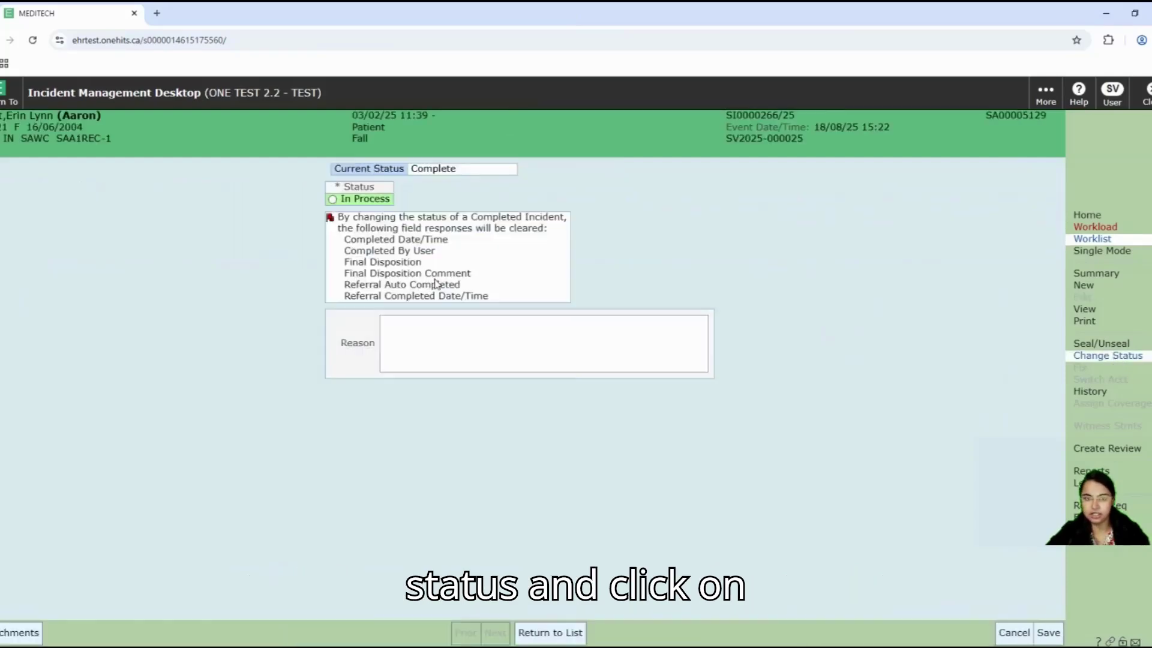
{"action": "left_click", "coordinate": [333, 200]}
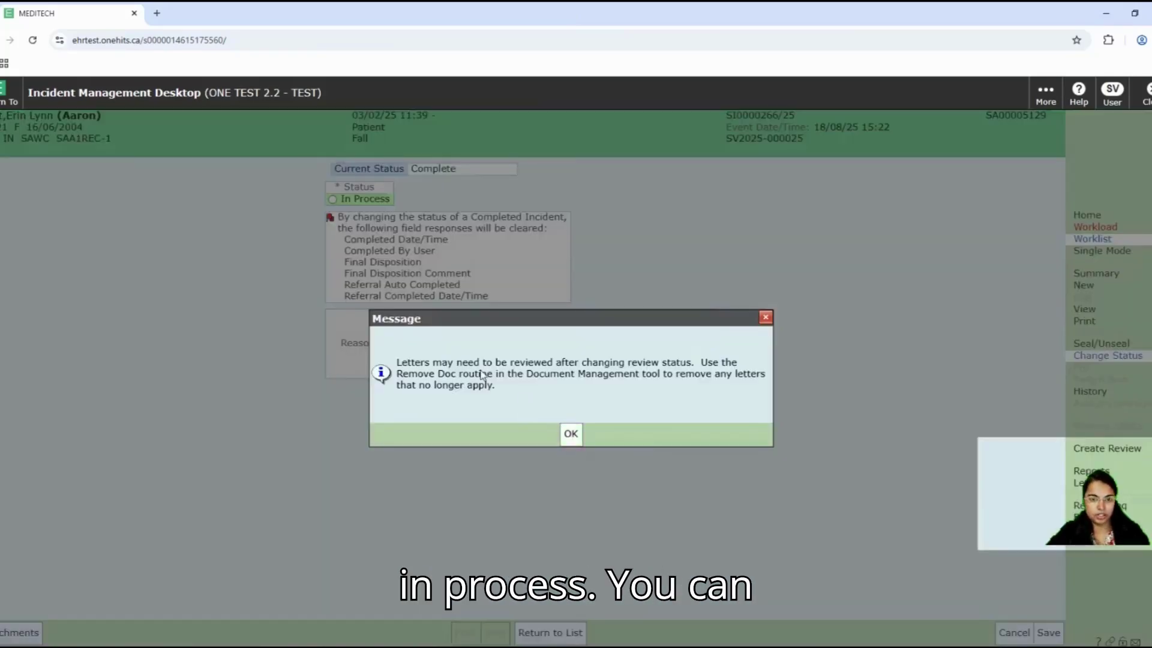
{"action": "left_click", "coordinate": [569, 432]}
Step: Enter the reason 'Need to add additional information.' and save the status change
{"action": "left_click", "coordinate": [446, 332]}
{"action": "type", "text": "Nee"}
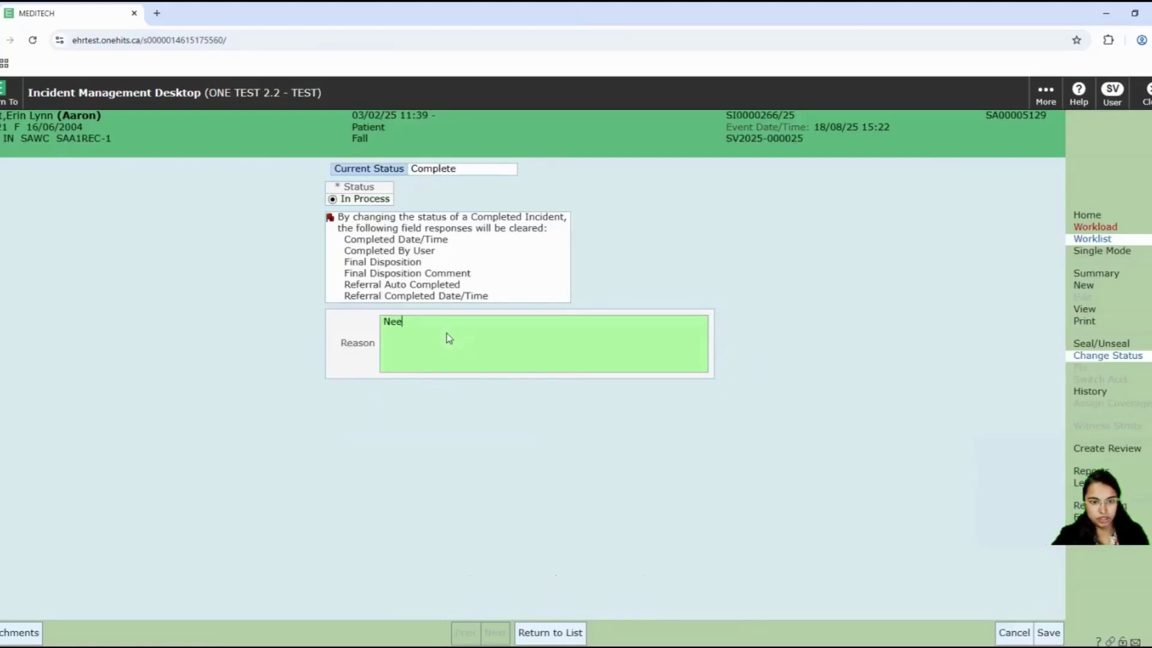
{"action": "type", "text": "d to add "}
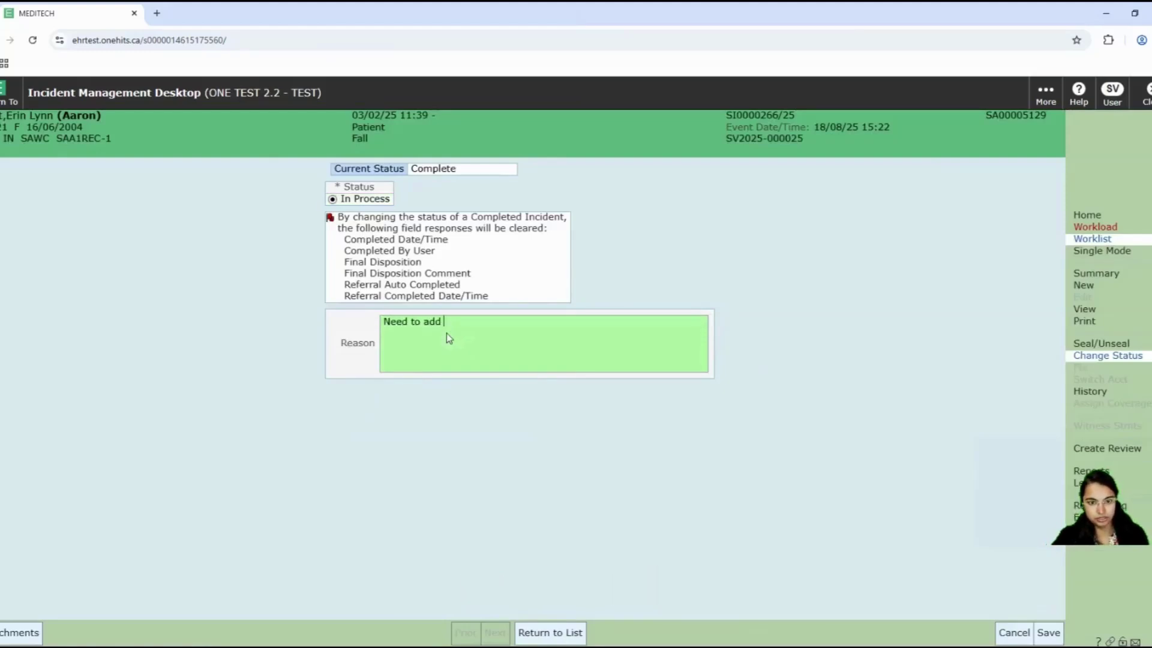
{"action": "type", "text": "addiitonal"}
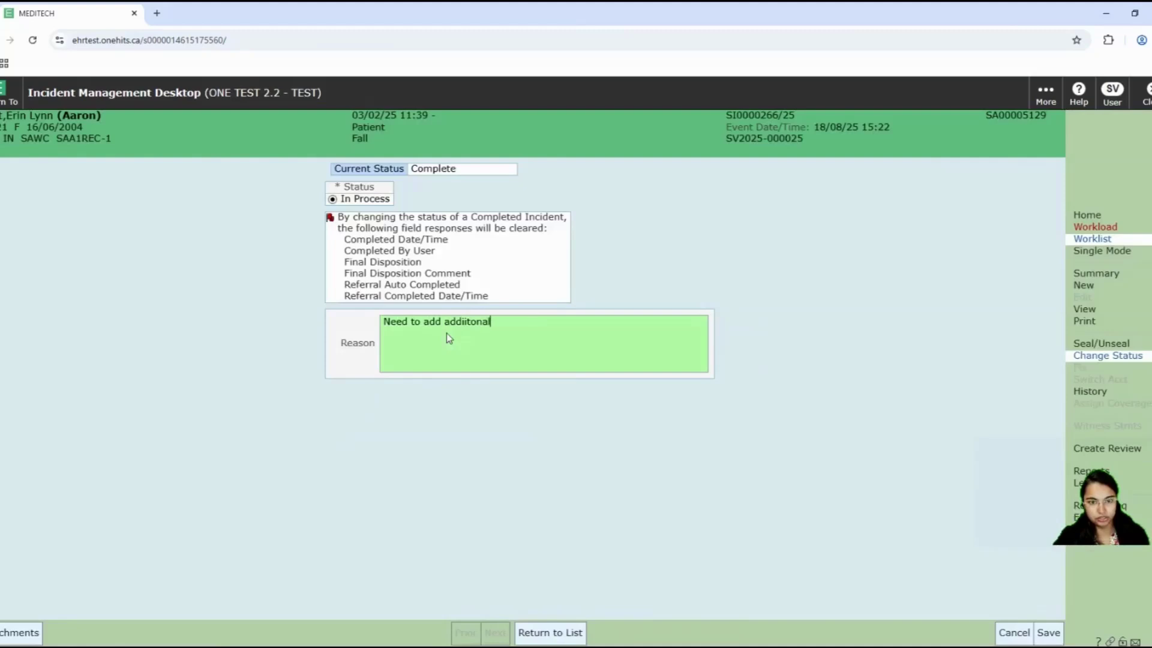
{"action": "key", "text": "BackSpace"}
{"action": "key", "text": "BackSpace"}
{"action": "key", "text": "BackSpace"}
{"action": "key", "text": "BackSpace"}
{"action": "key", "text": "BackSpace"}
{"action": "key", "text": "BackSpace"}
{"action": "type", "text": "tio"}
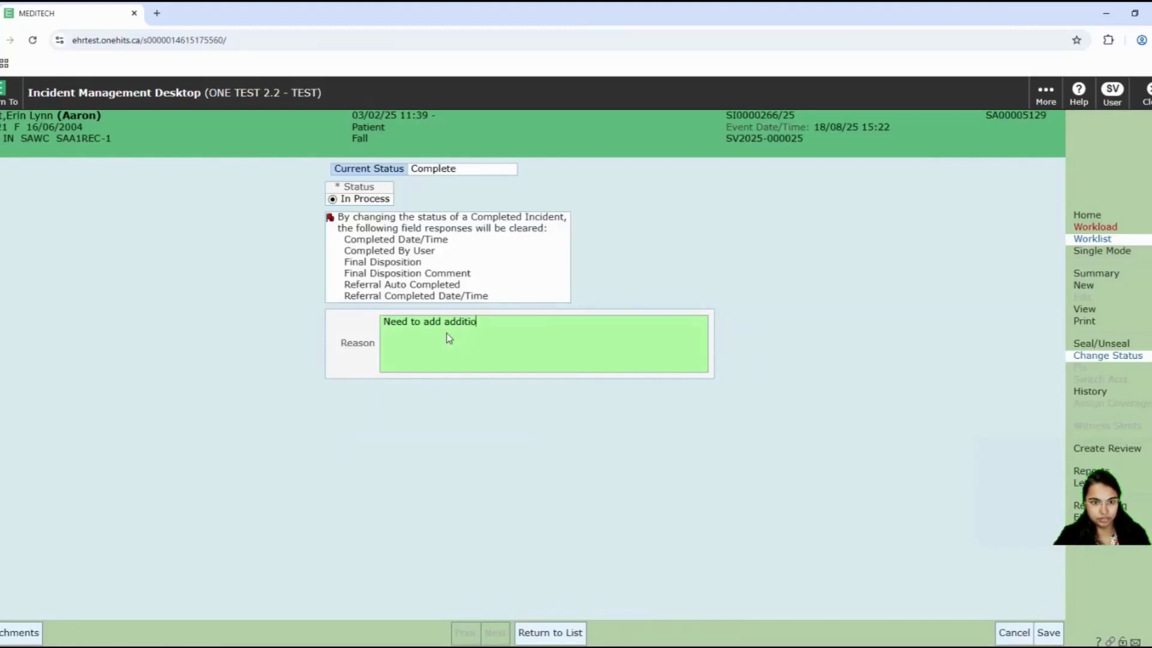
{"action": "type", "text": "nal infor"}
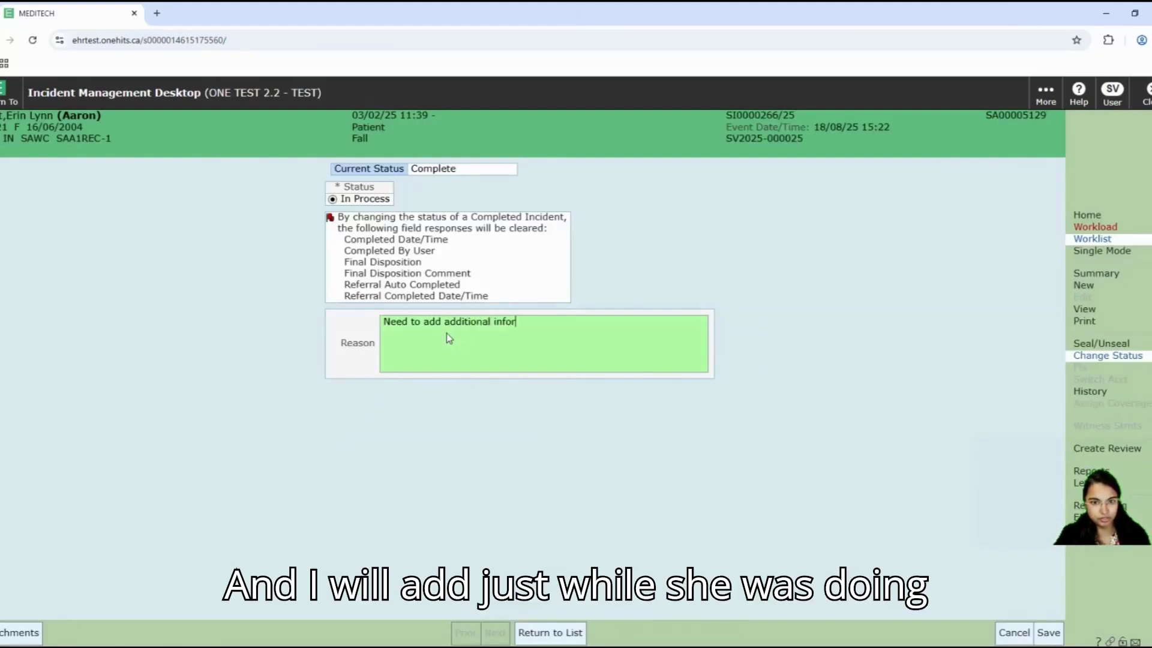
{"action": "type", "text": "mat"}
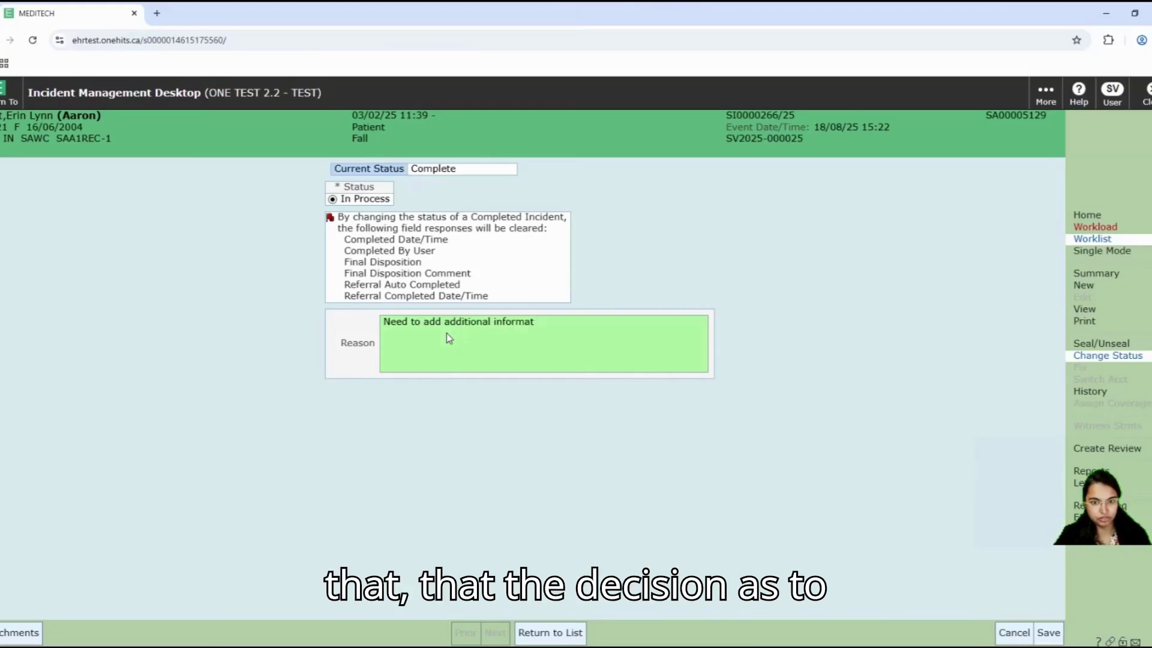
{"action": "type", "text": "ion."}
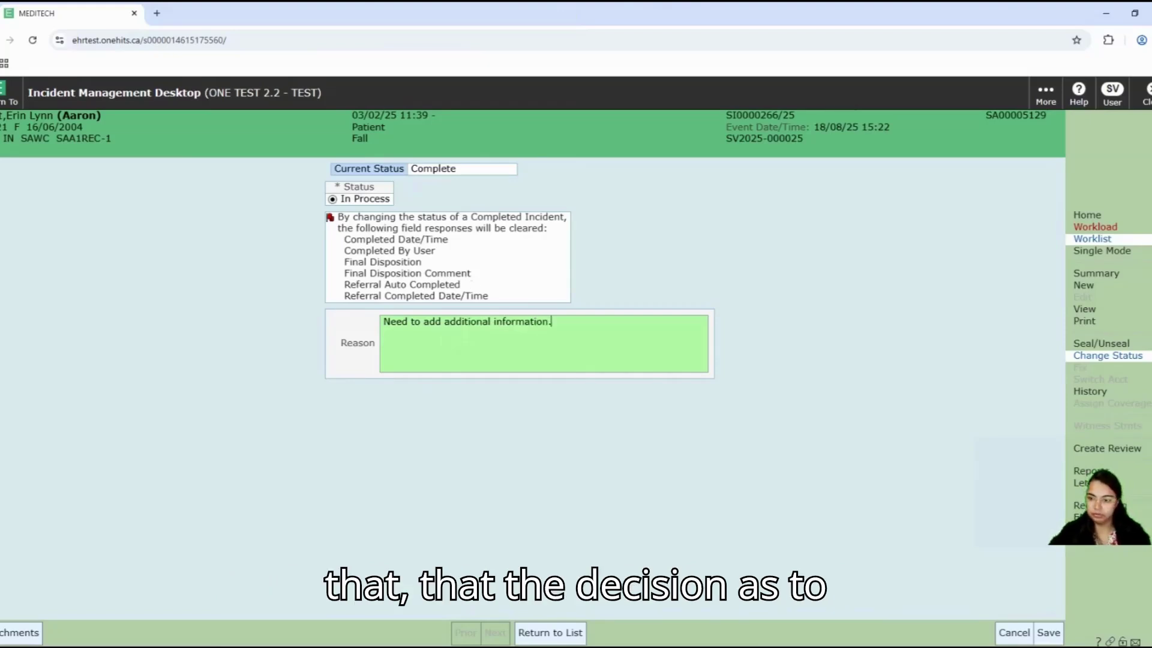
{"action": "left_click", "coordinate": [1047, 633]}
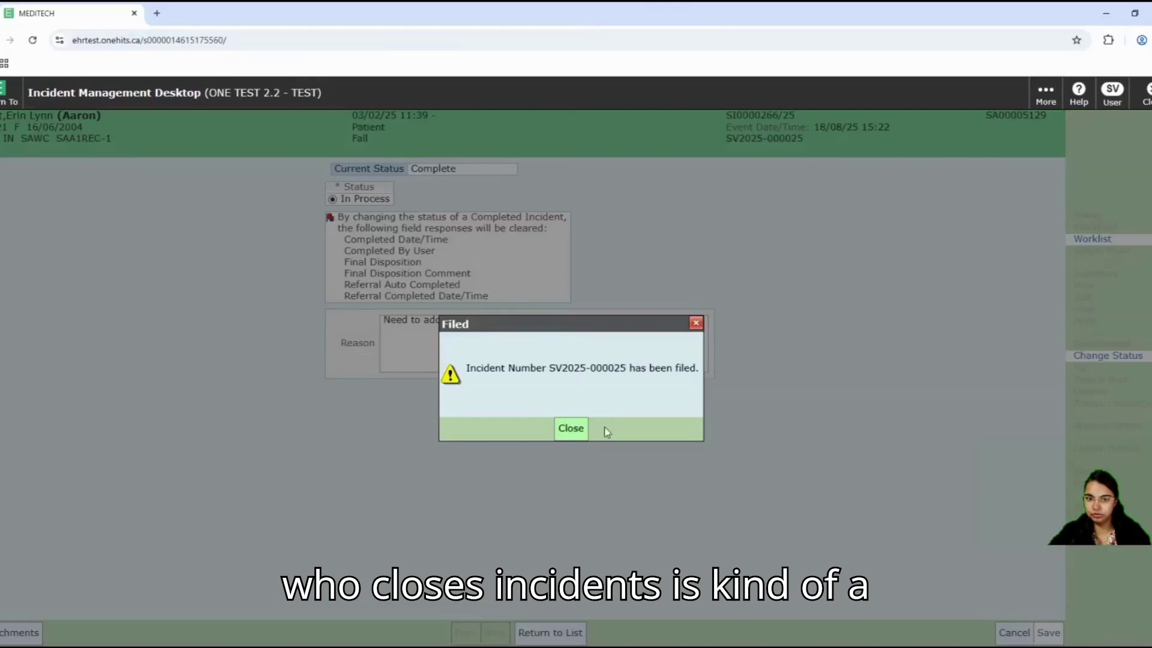
{"action": "left_click", "coordinate": [572, 428]}
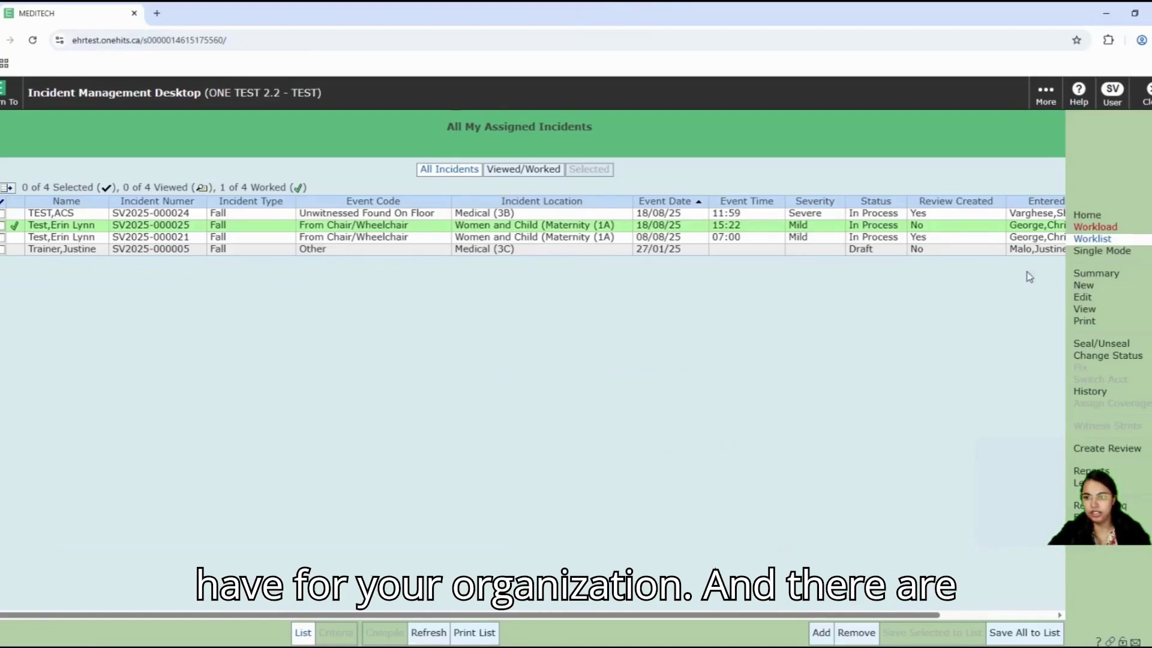
{"action": "left_click", "coordinate": [1098, 393]}
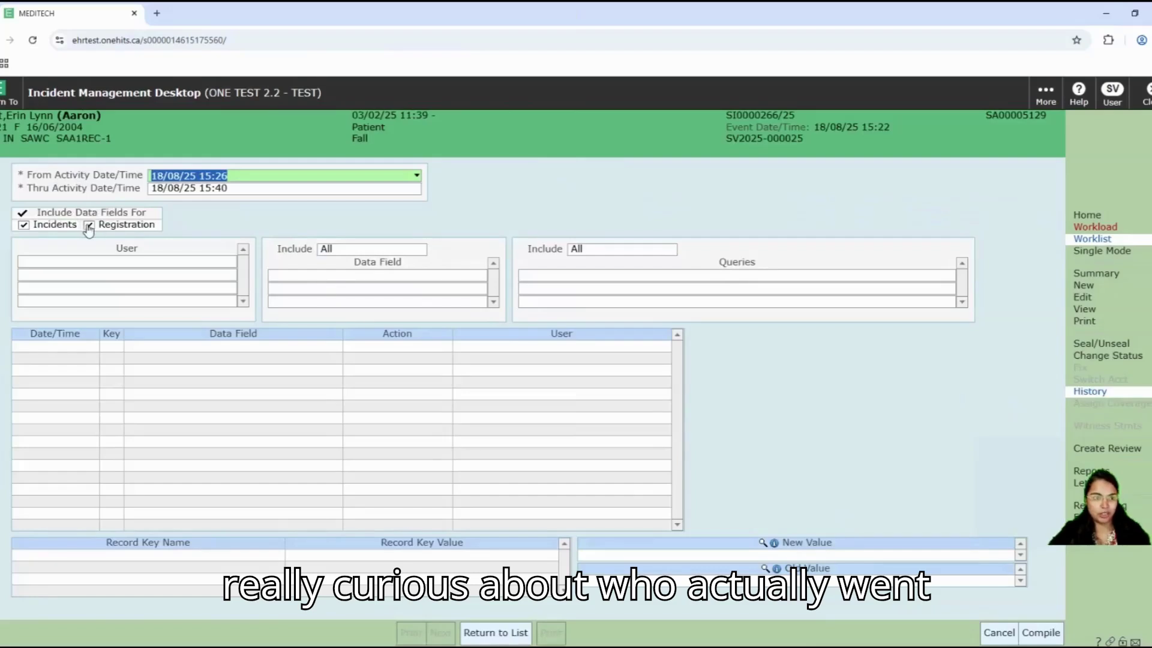
{"action": "left_click", "coordinate": [89, 224]}
{"action": "left_click", "coordinate": [1051, 633]}
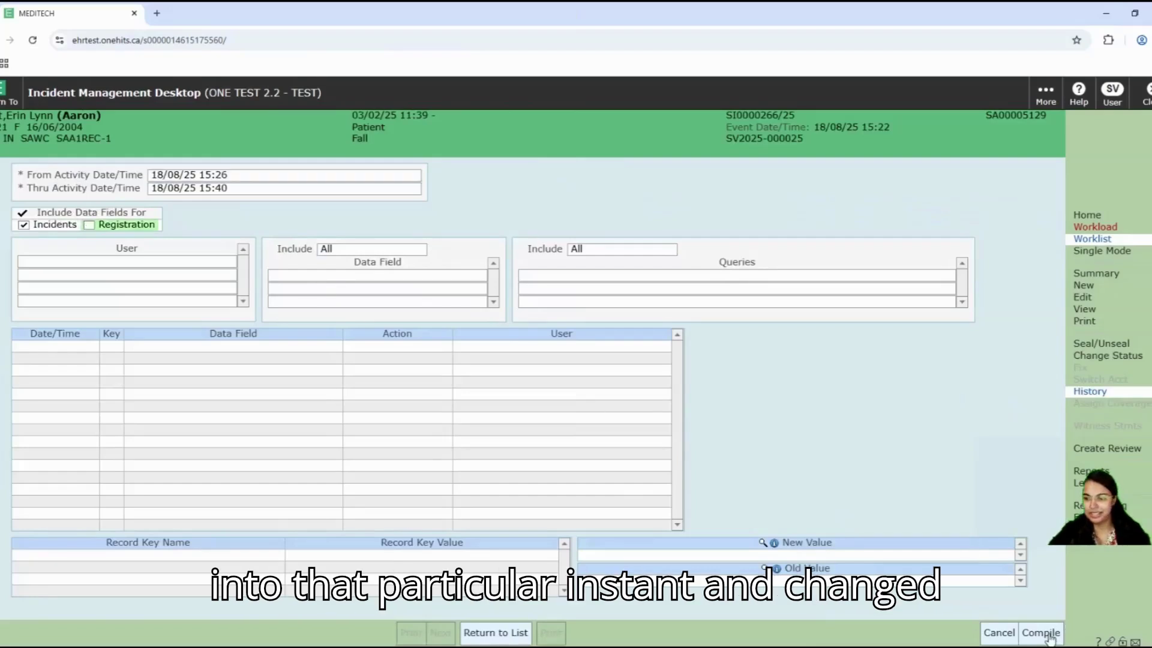
{"action": "scroll", "coordinate": [602, 440], "scroll_direction": "down", "scroll_amount": 8}
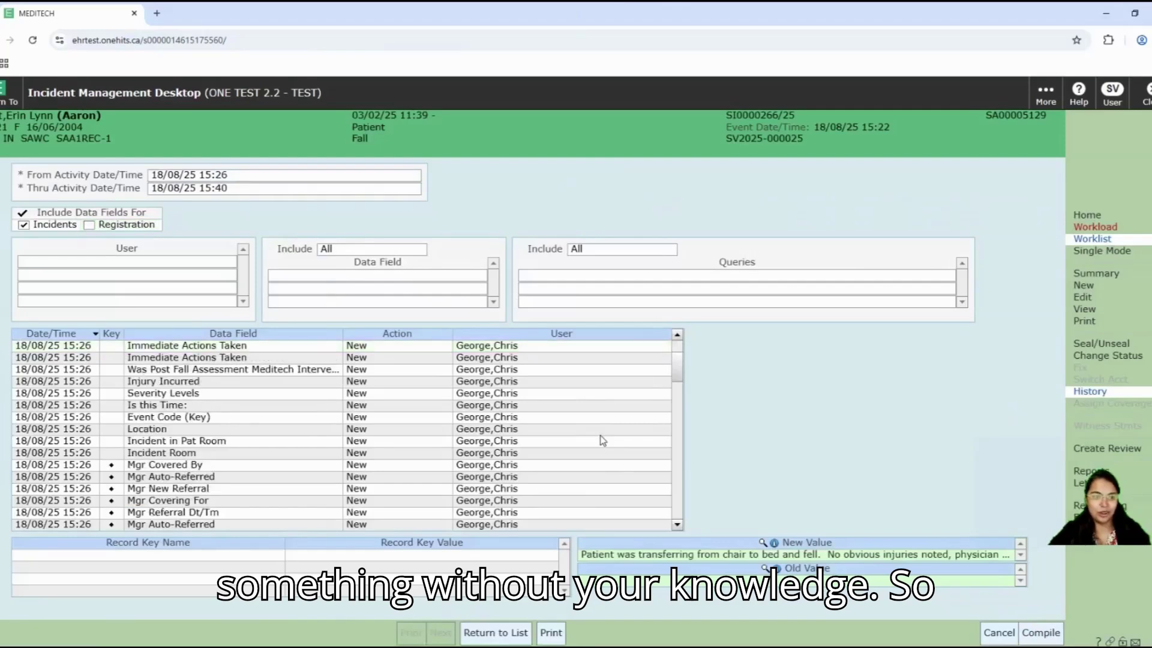
{"action": "scroll", "coordinate": [603, 470], "scroll_direction": "down", "scroll_amount": 10}
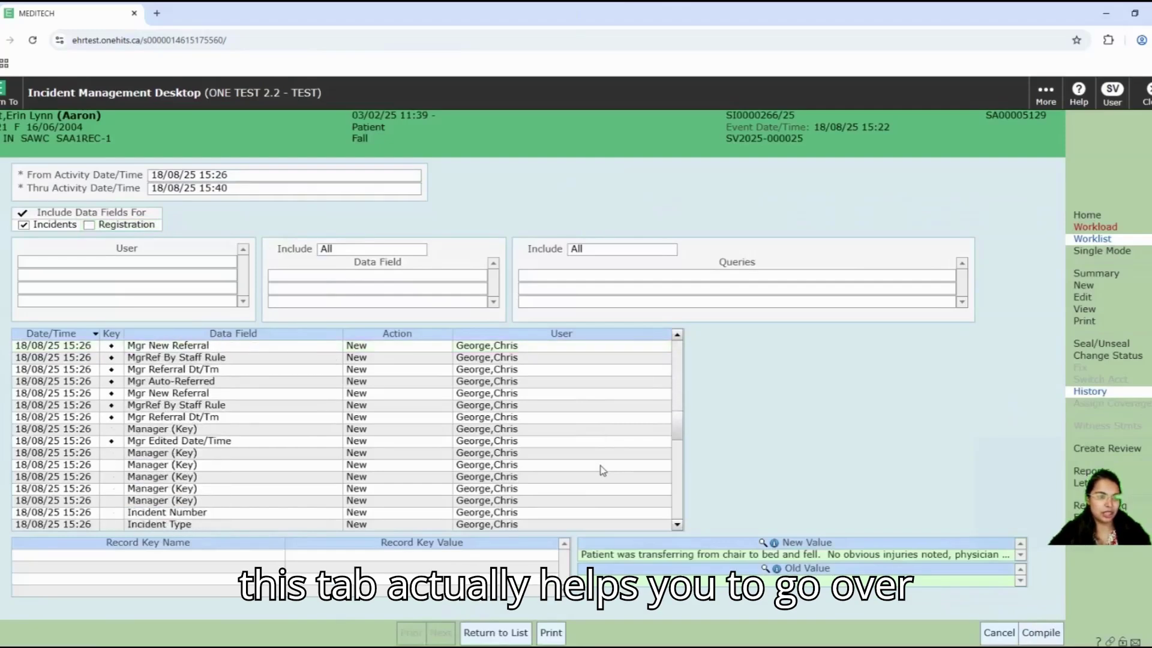
{"action": "scroll", "coordinate": [602, 470], "scroll_direction": "down", "scroll_amount": 6}
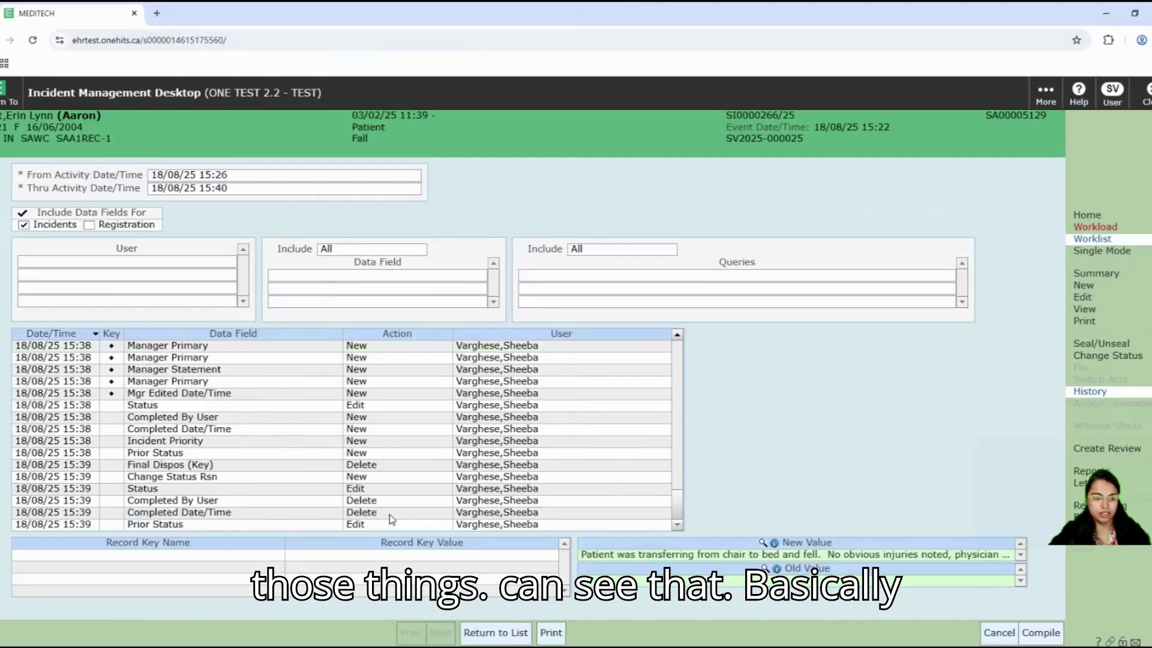
{"action": "left_click", "coordinate": [390, 514]}
{"action": "left_click", "coordinate": [414, 525]}
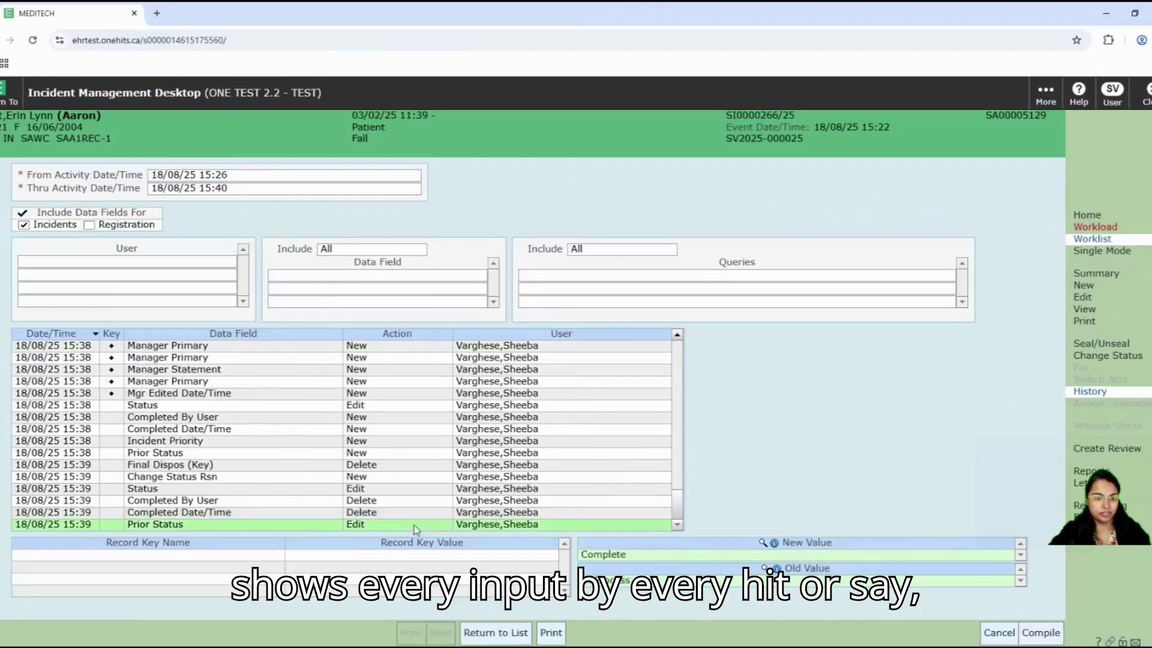
{"action": "left_click", "coordinate": [547, 513]}
{"action": "left_click", "coordinate": [570, 500]}
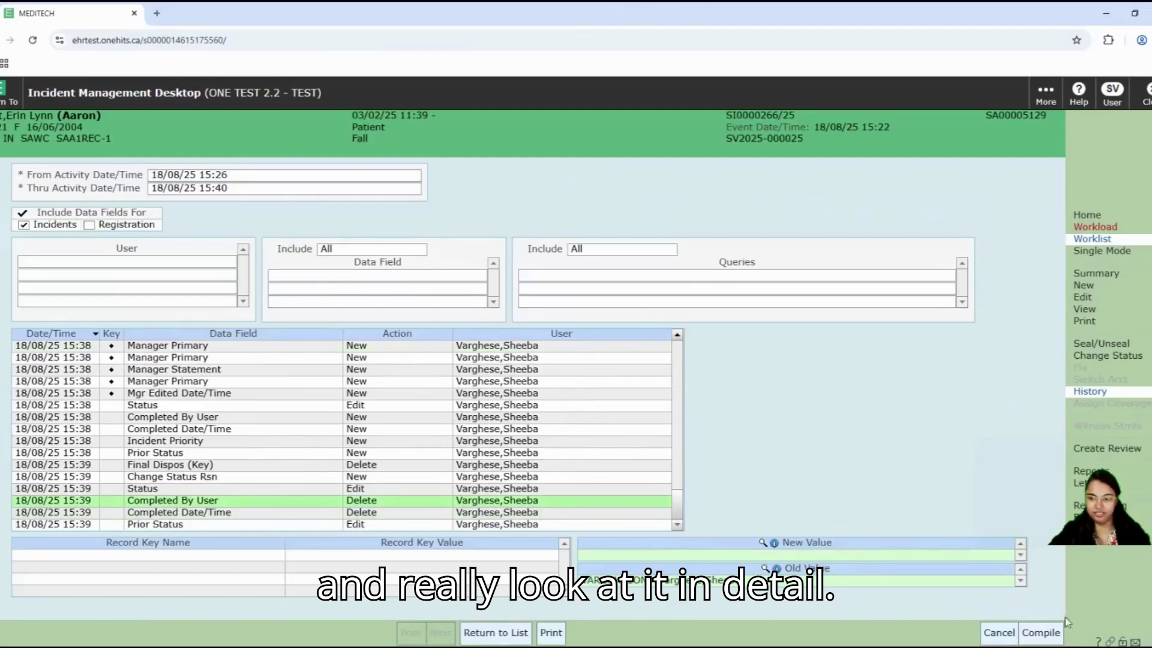
{"action": "left_click", "coordinate": [993, 633]}
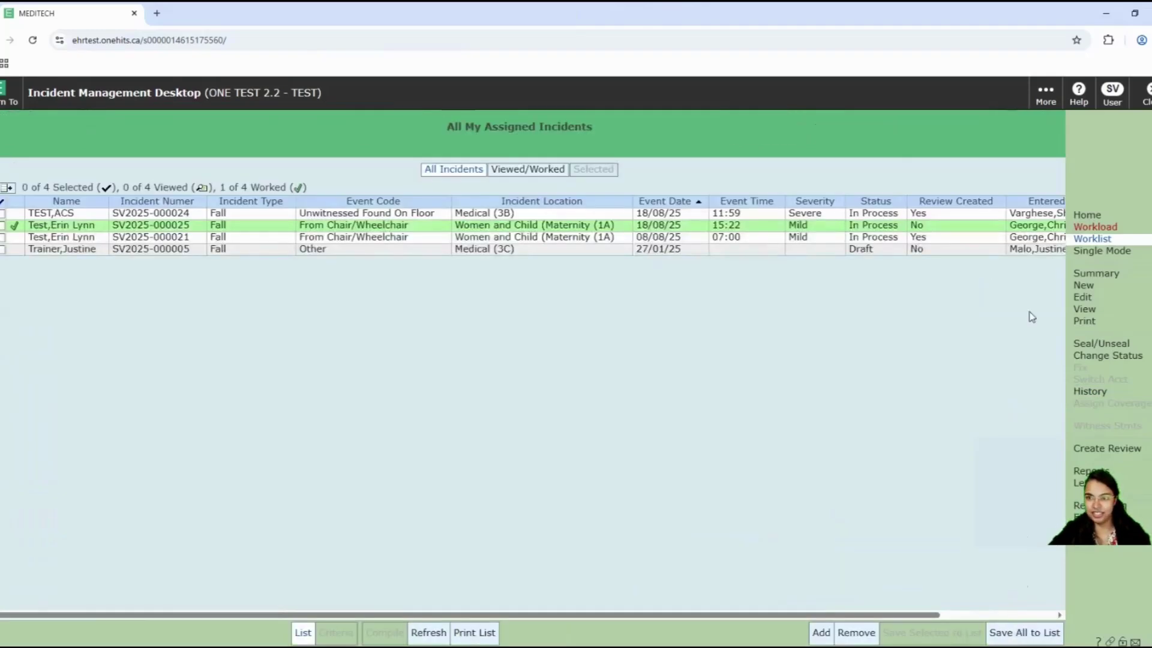
{"action": "left_click", "coordinate": [1084, 253]}
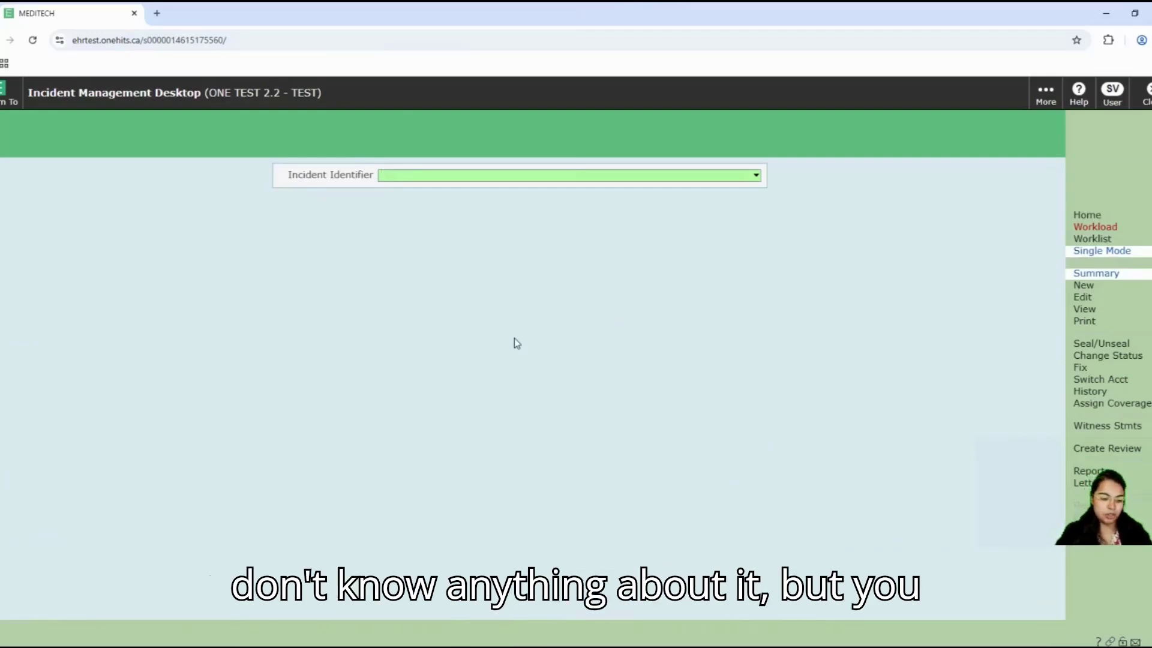
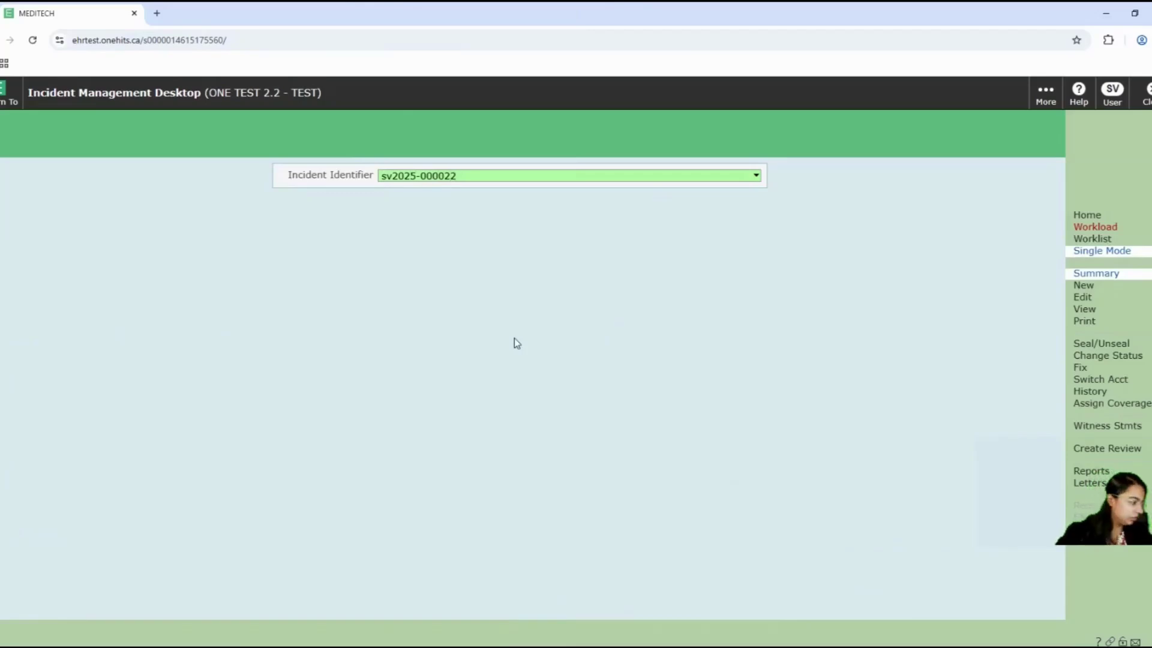
{"action": "key", "text": "Return"}
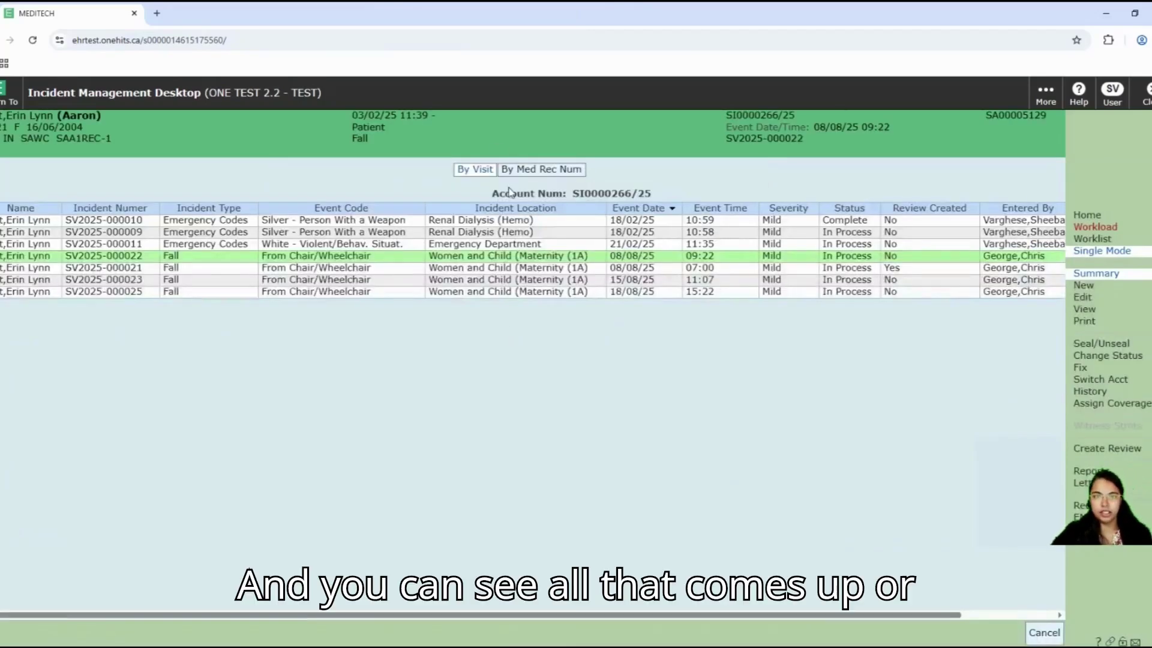
Step: Search for the test patient by name and list their incidents by medical record number
{"action": "left_click", "coordinate": [1030, 633]}
{"action": "type", "text": "test"}
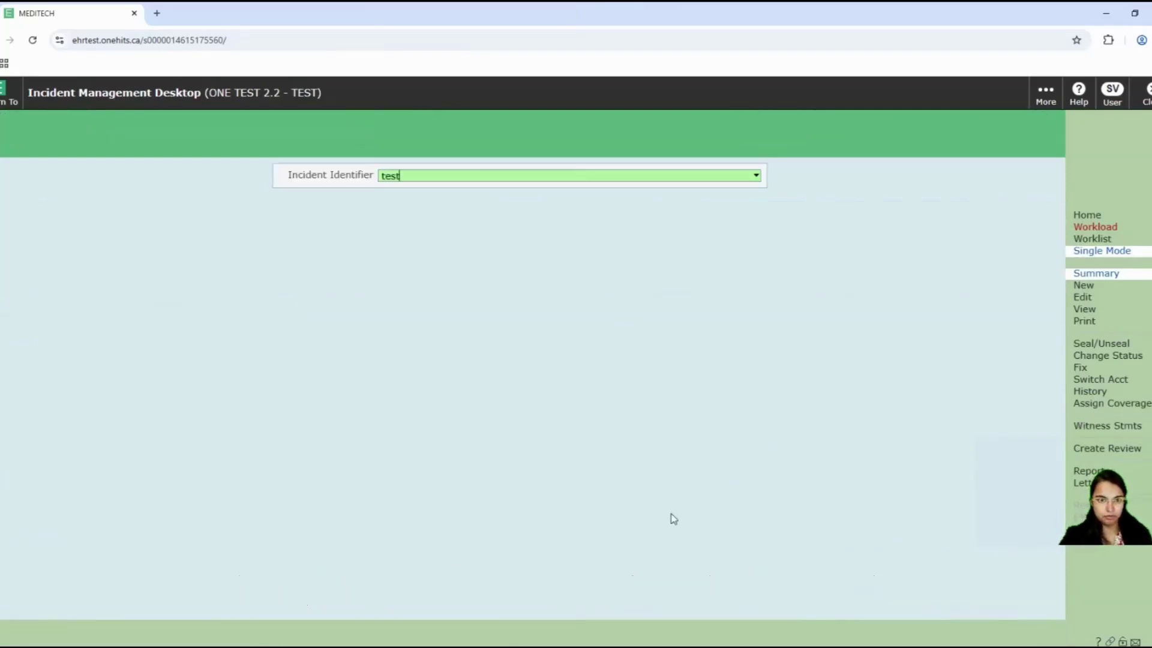
{"action": "type", "text": ",erin"}
{"action": "key", "text": "Return"}
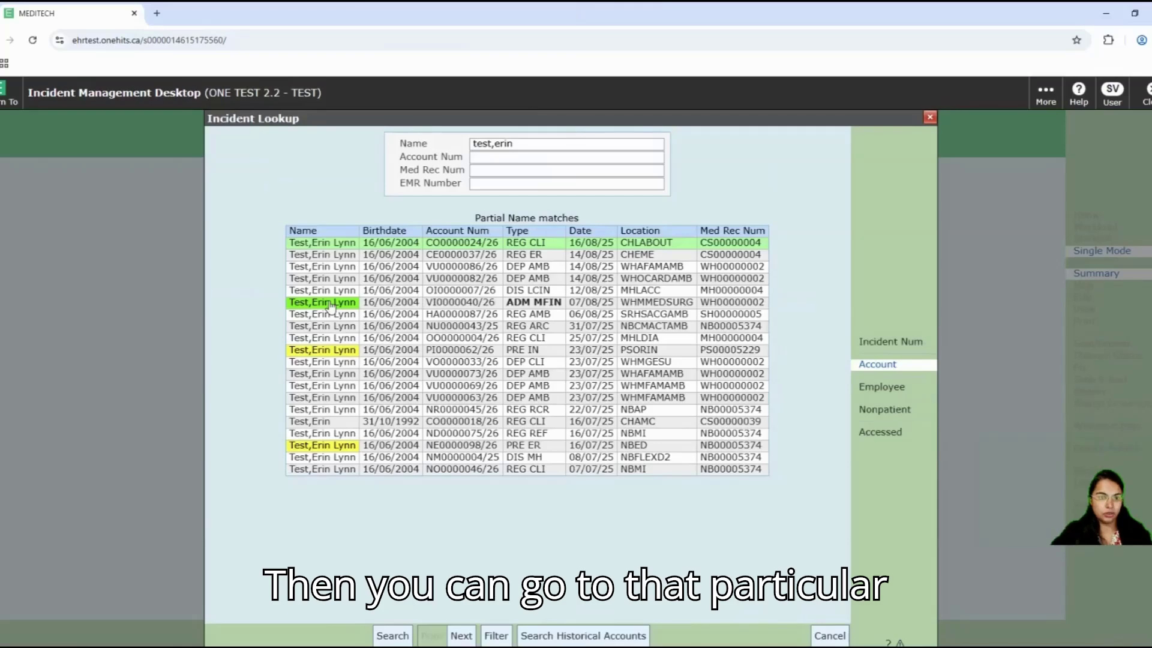
{"action": "left_click", "coordinate": [329, 303]}
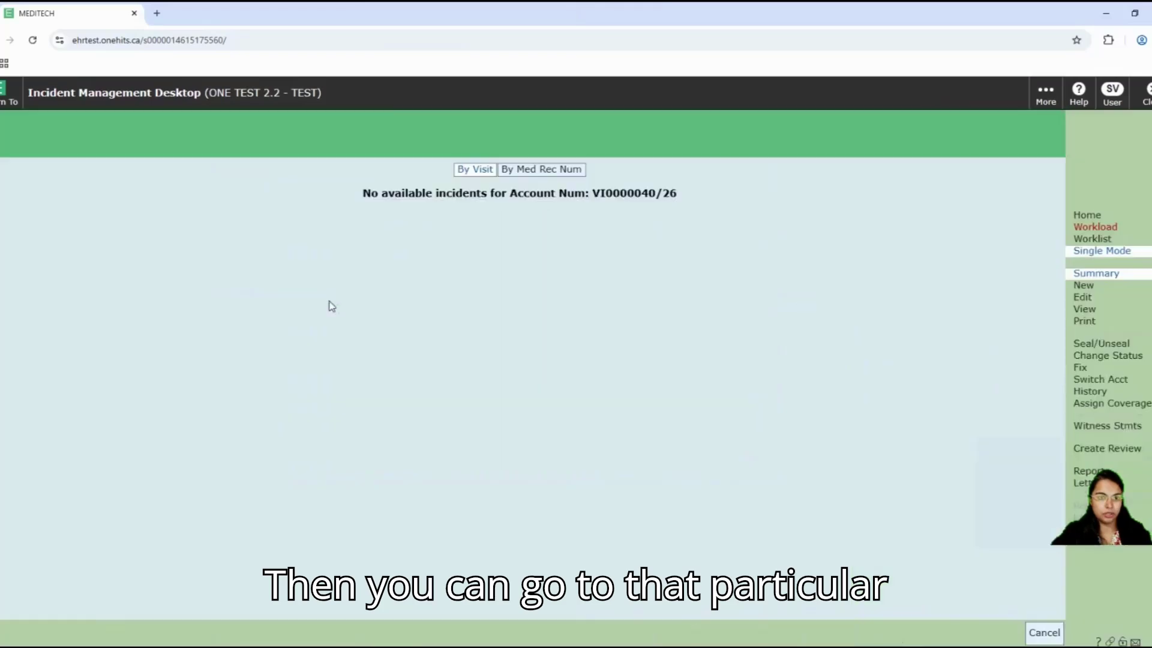
{"action": "left_click", "coordinate": [550, 174]}
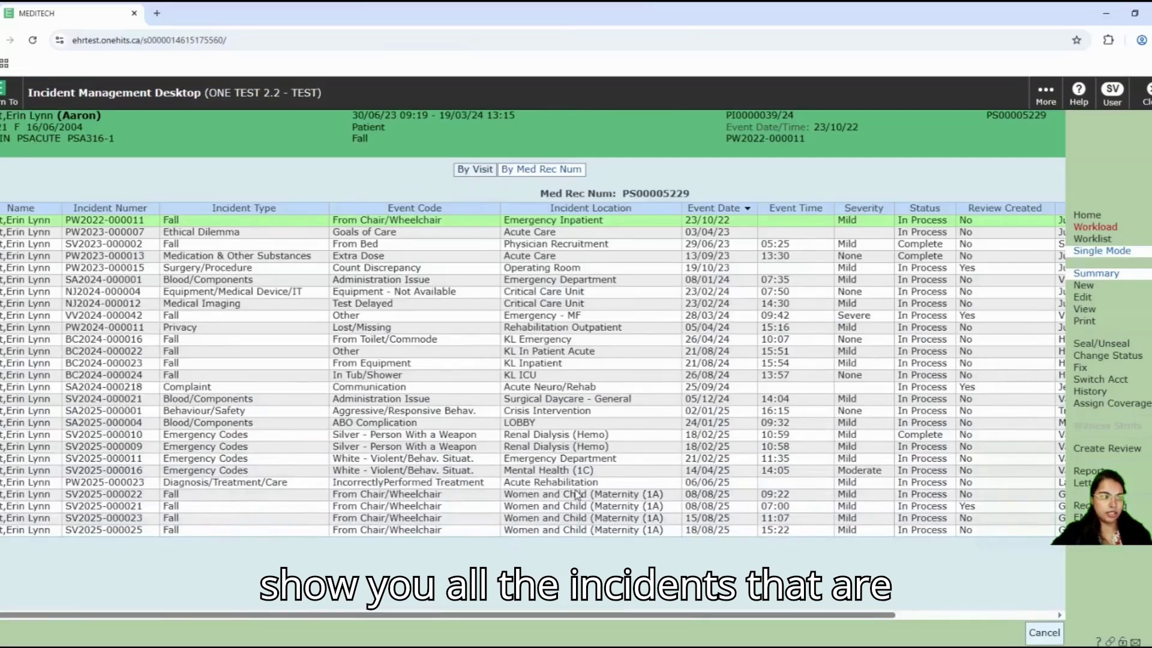
Step: In Incident Criteria, set the event date range to 01/08/25 through 18/08/25
{"action": "left_click", "coordinate": [1100, 218]}
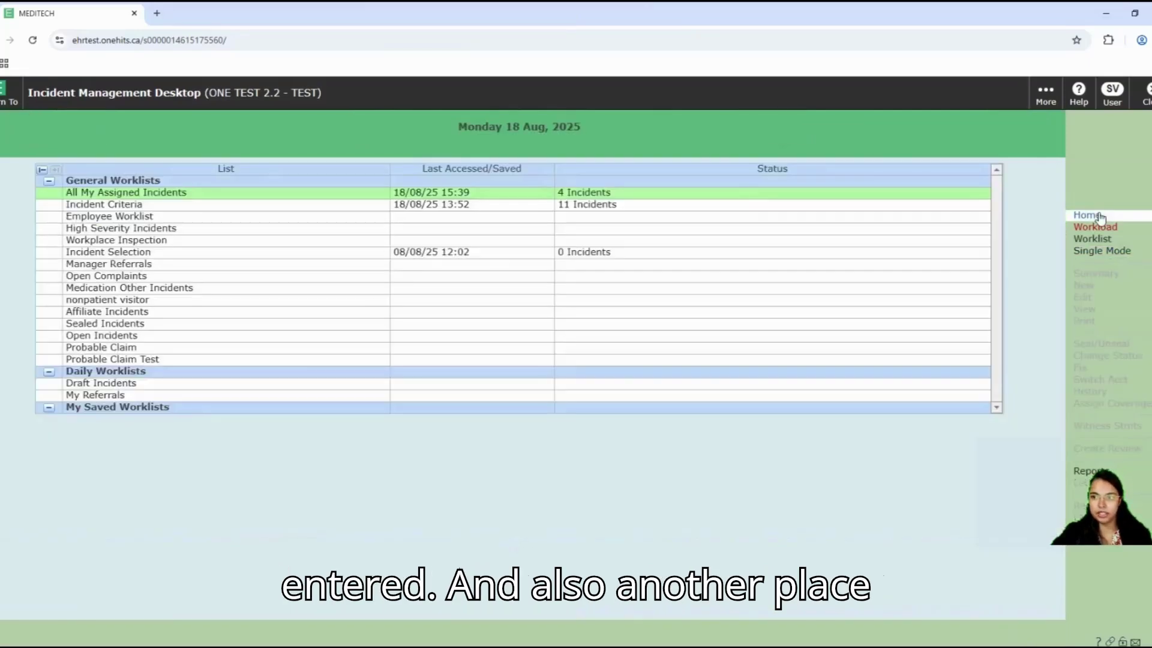
{"action": "left_click", "coordinate": [132, 207]}
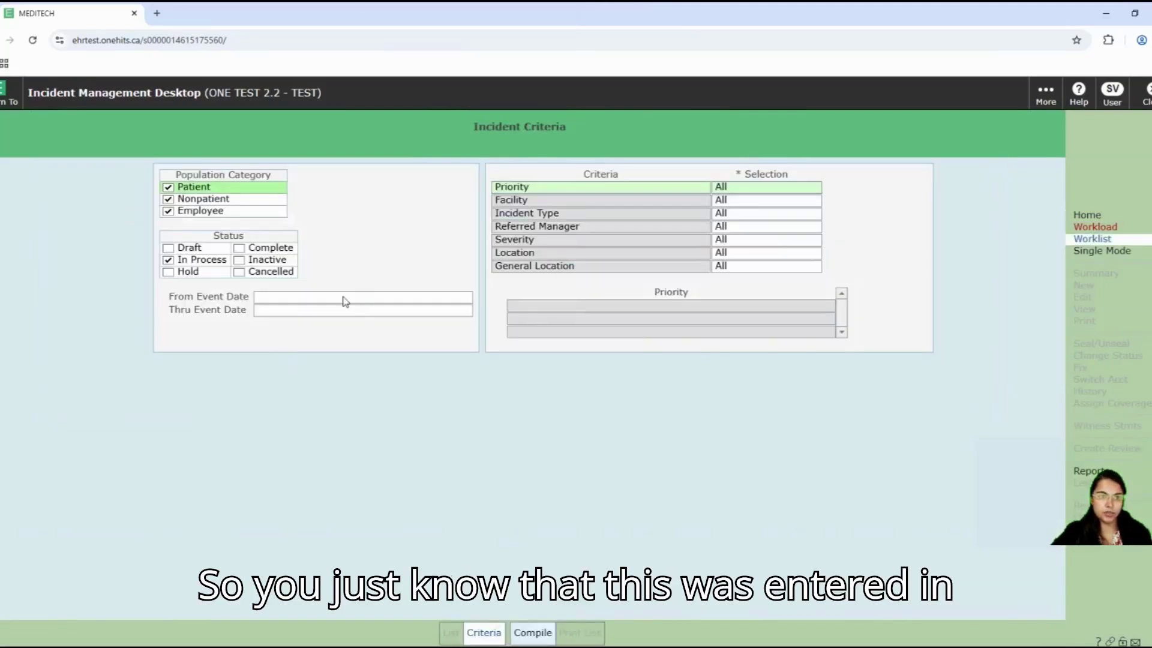
{"action": "left_click", "coordinate": [400, 303]}
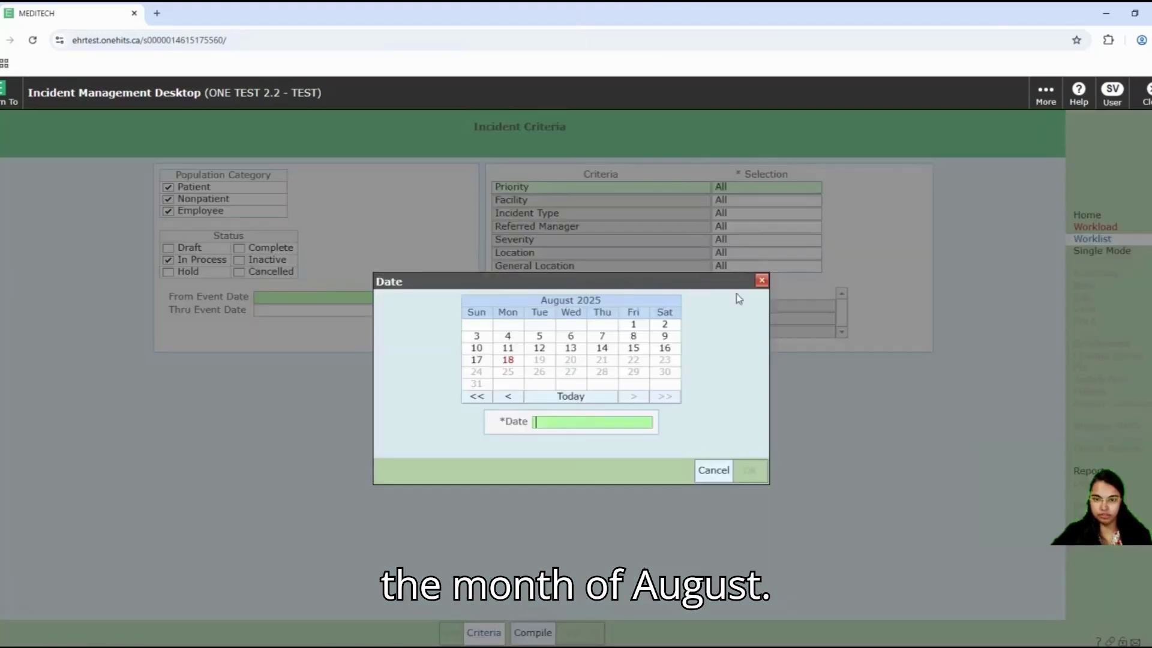
{"action": "left_click", "coordinate": [469, 298]}
{"action": "left_click", "coordinate": [634, 327]}
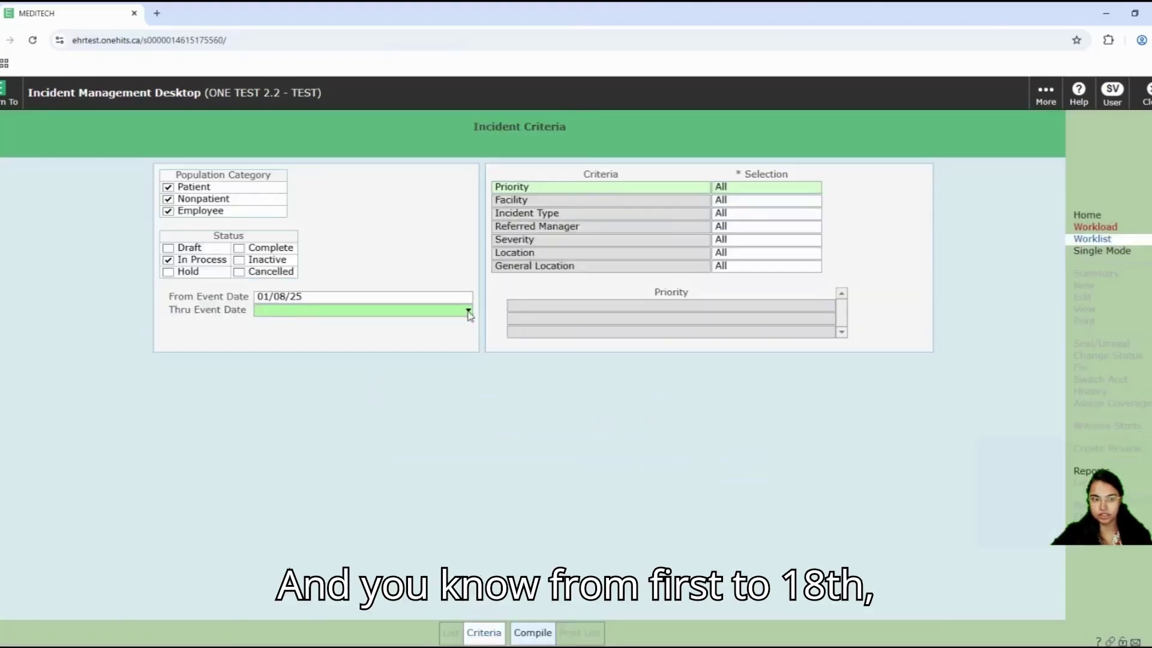
{"action": "left_click", "coordinate": [469, 312]}
{"action": "left_click", "coordinate": [508, 361]}
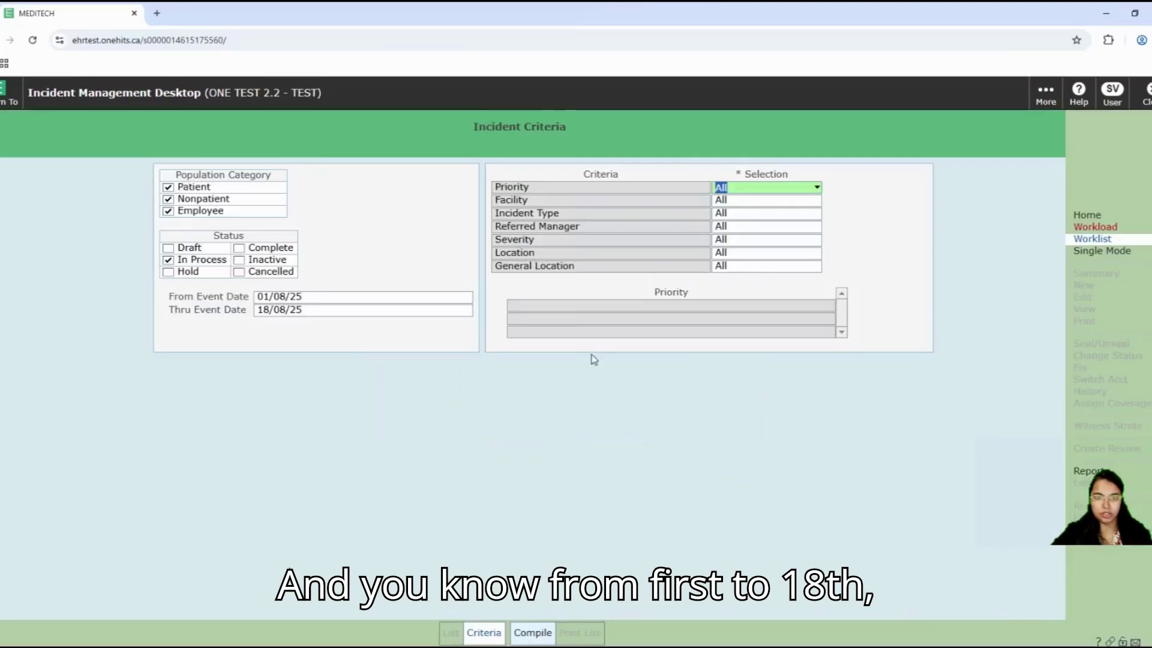
{"action": "left_click", "coordinate": [745, 215]}
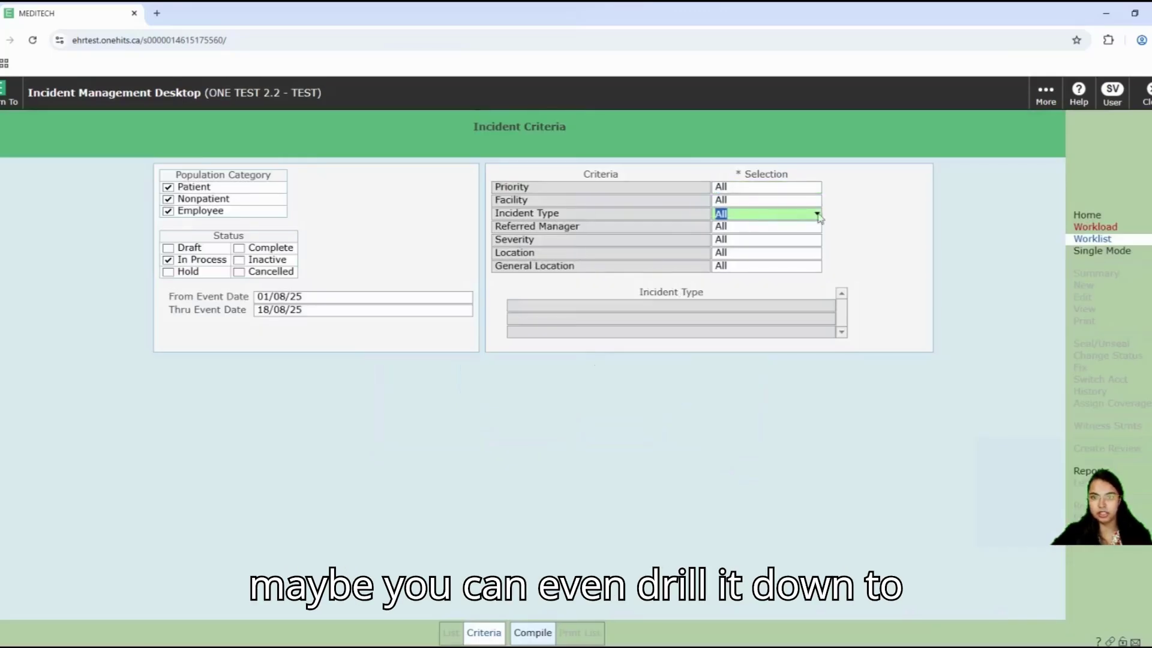
{"action": "left_click", "coordinate": [817, 214]}
{"action": "left_click", "coordinate": [733, 228]}
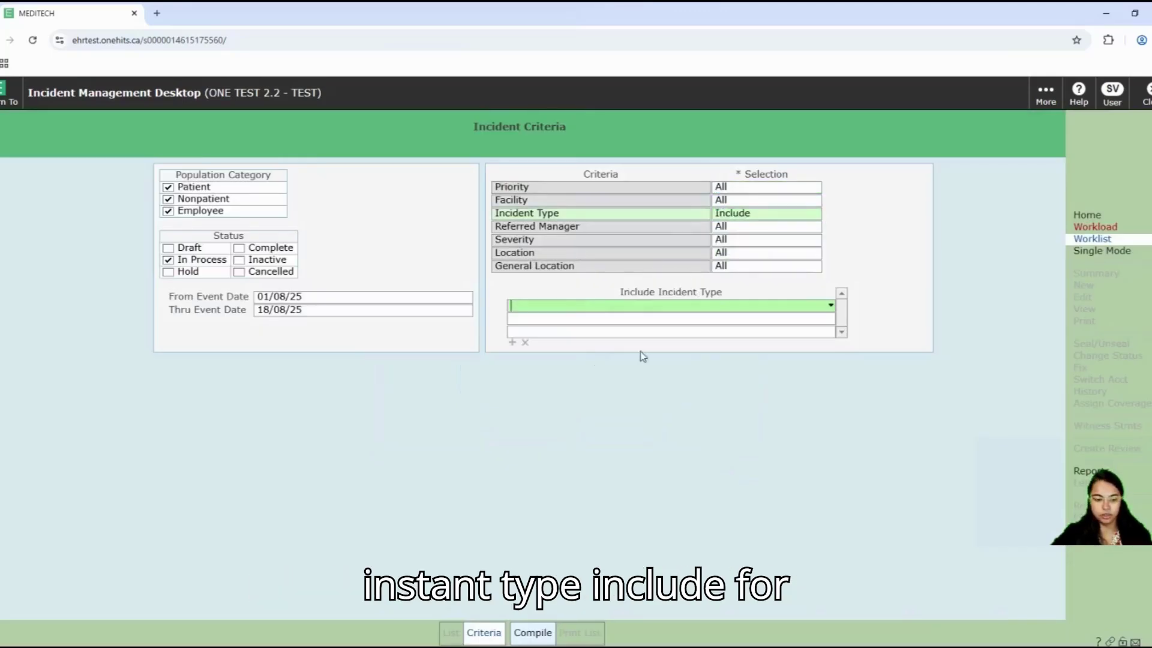
{"action": "type", "text": "fall"}
{"action": "key", "text": "Return"}
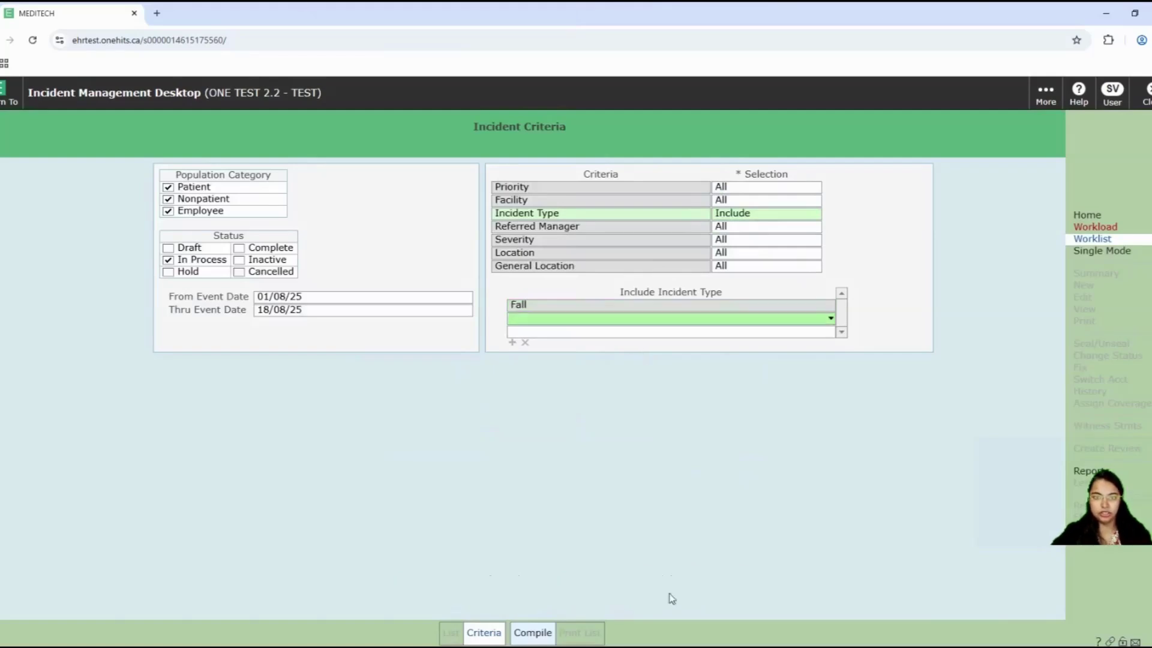
{"action": "left_click", "coordinate": [533, 633]}
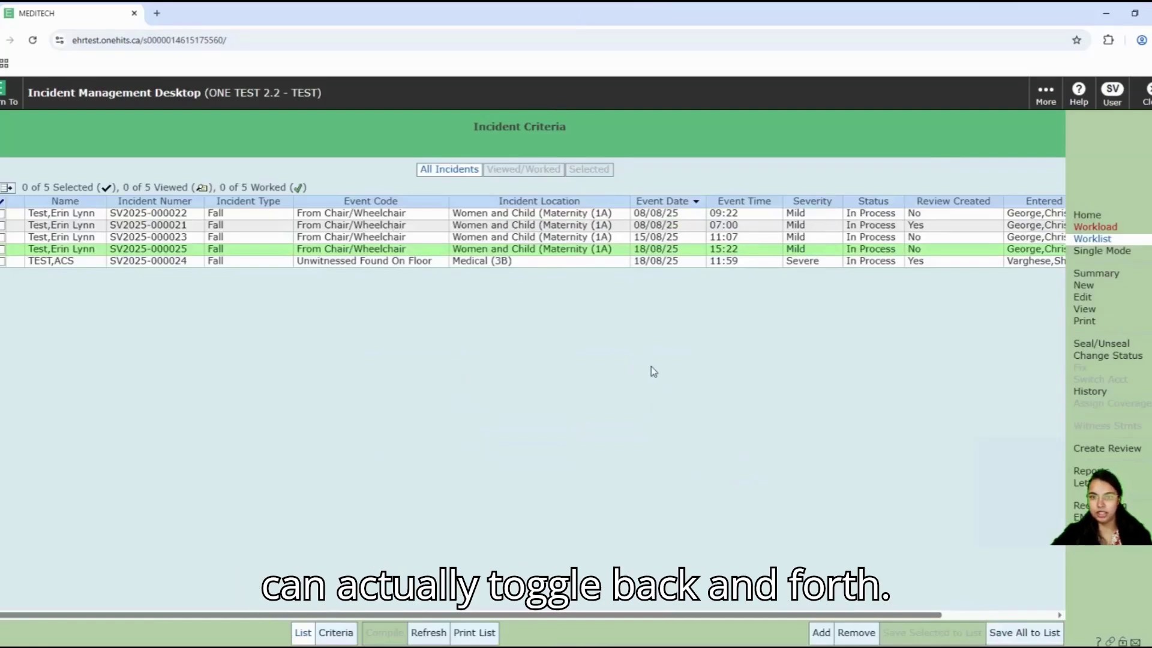
{"action": "left_click", "coordinate": [813, 265]}
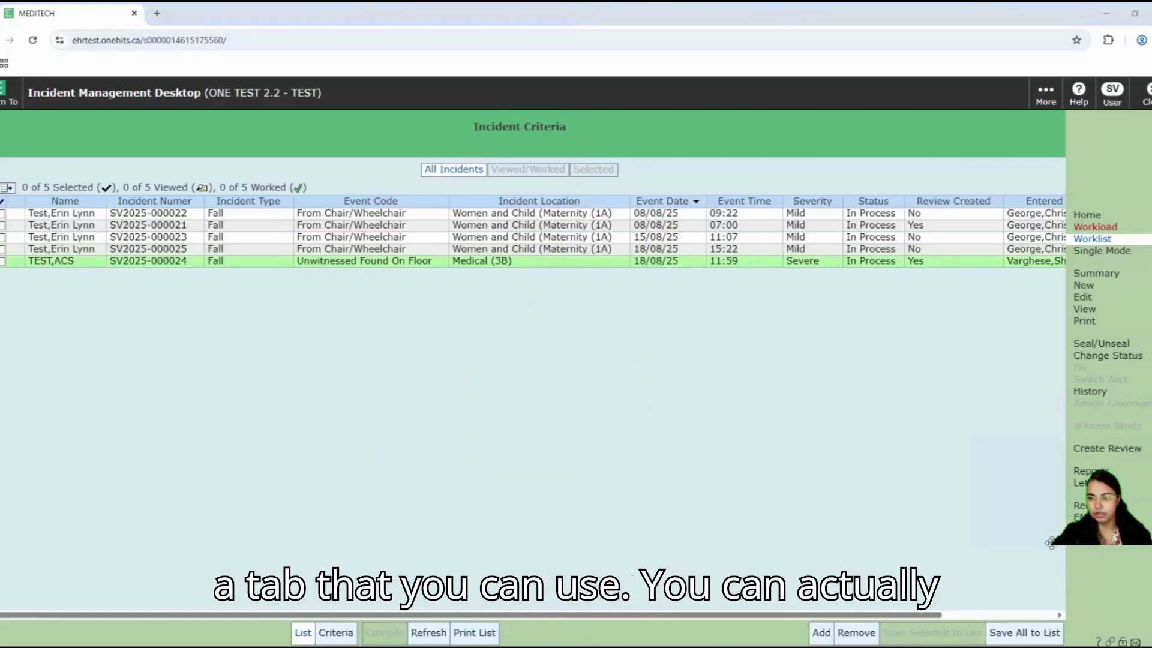
{"action": "left_click_drag", "start_coordinate": [1050, 543], "coordinate": [1053, 641]}
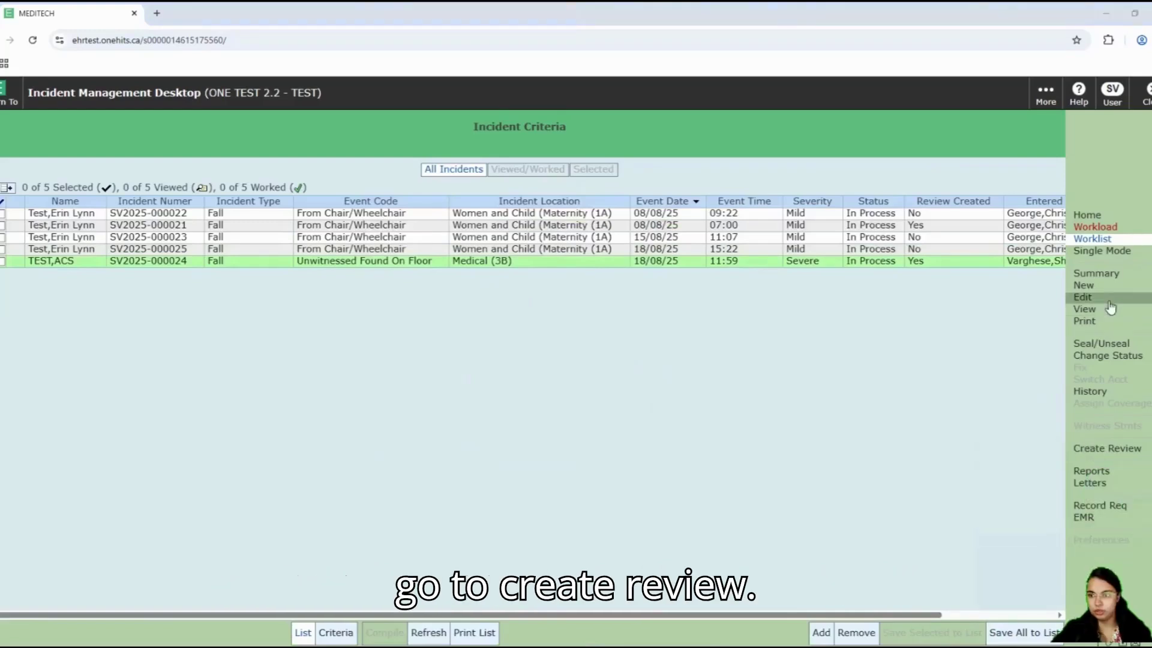
{"action": "left_click", "coordinate": [1104, 450]}
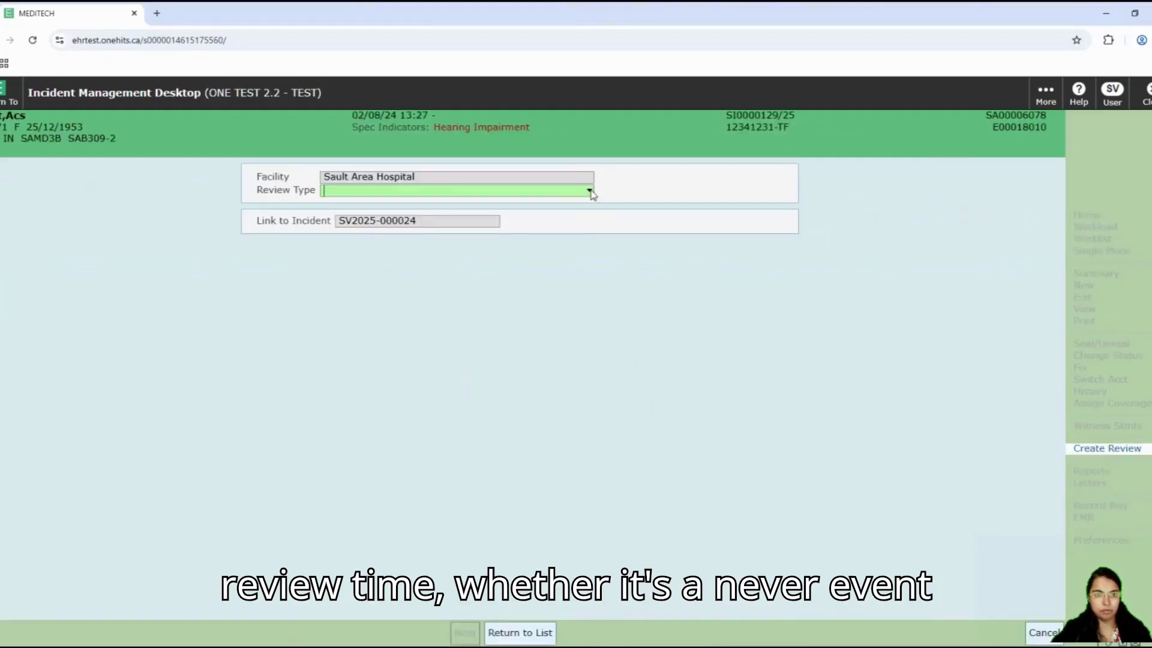
{"action": "left_click", "coordinate": [590, 191]}
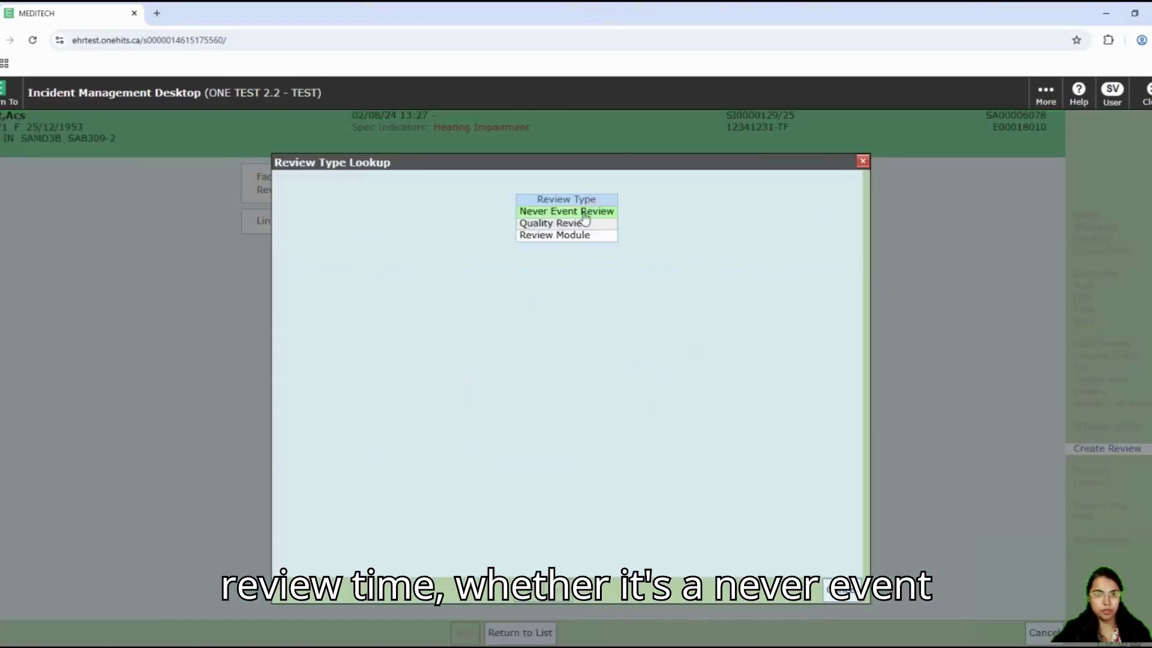
{"action": "left_click", "coordinate": [550, 237]}
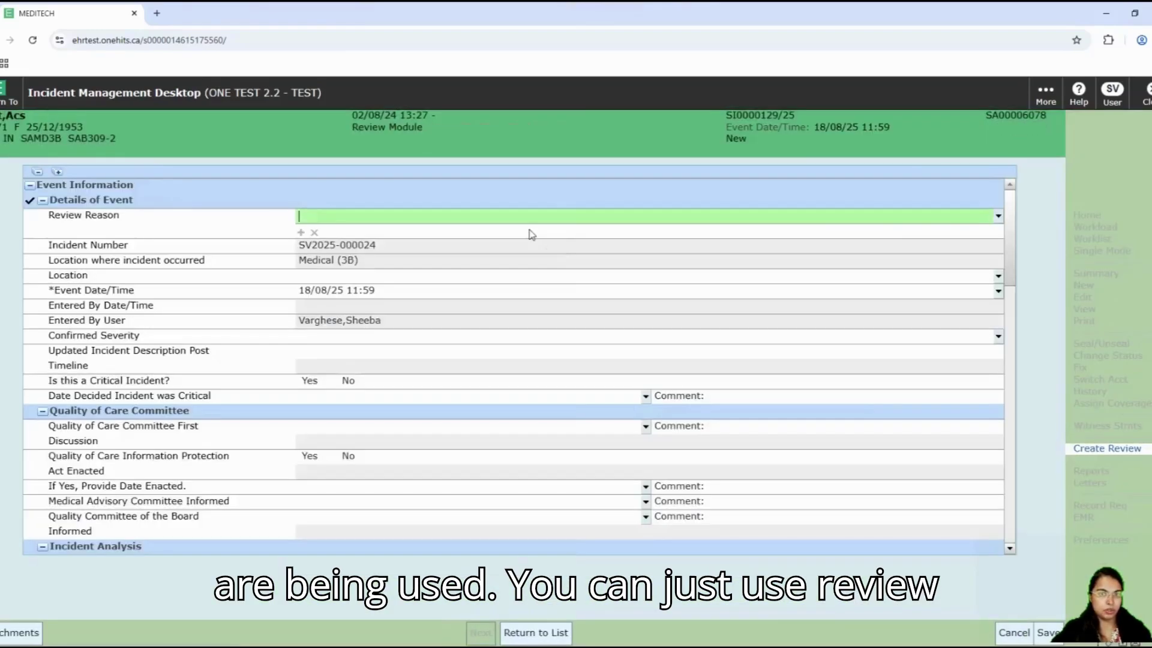
{"action": "left_click", "coordinate": [998, 216]}
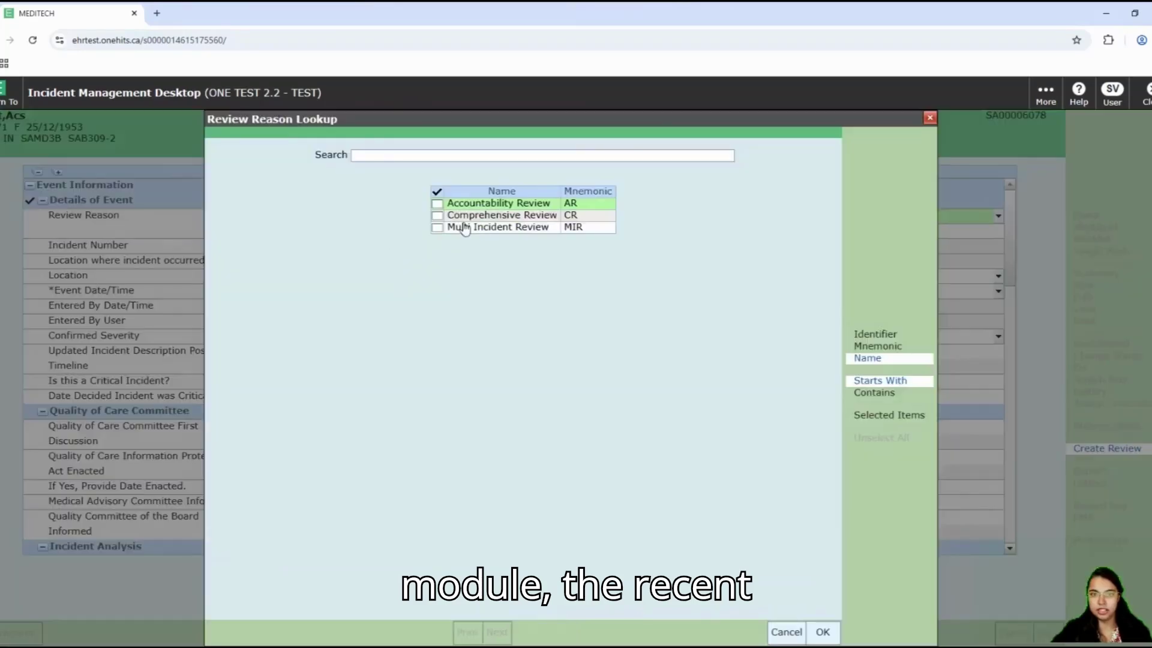
{"action": "left_click", "coordinate": [437, 215]}
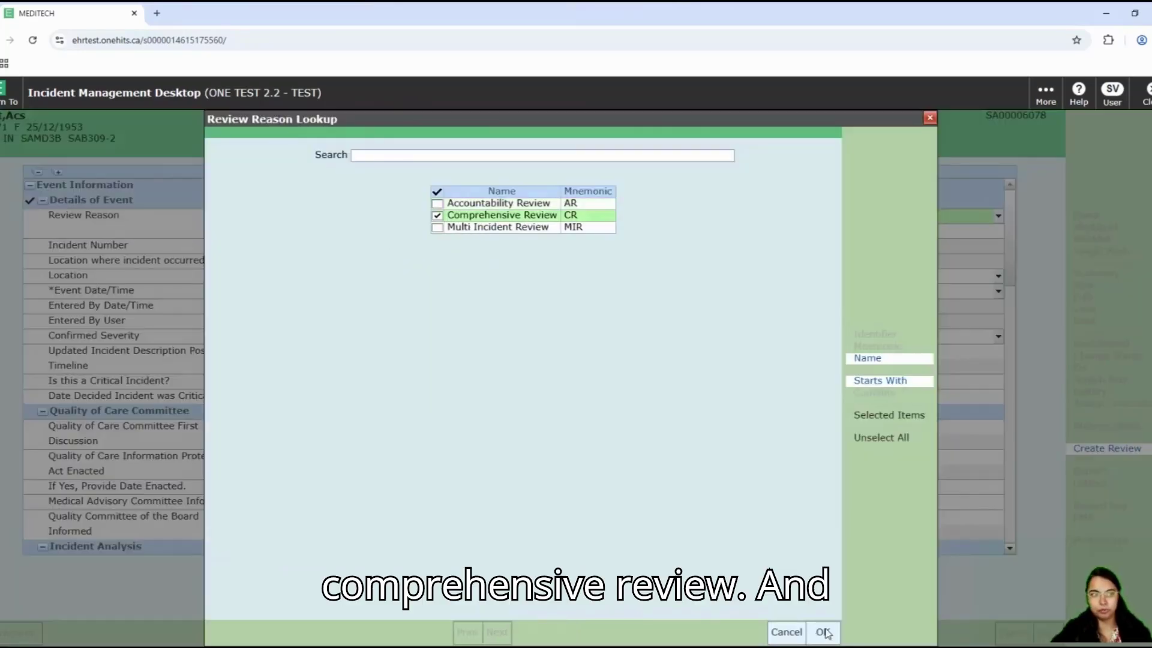
{"action": "left_click", "coordinate": [821, 632]}
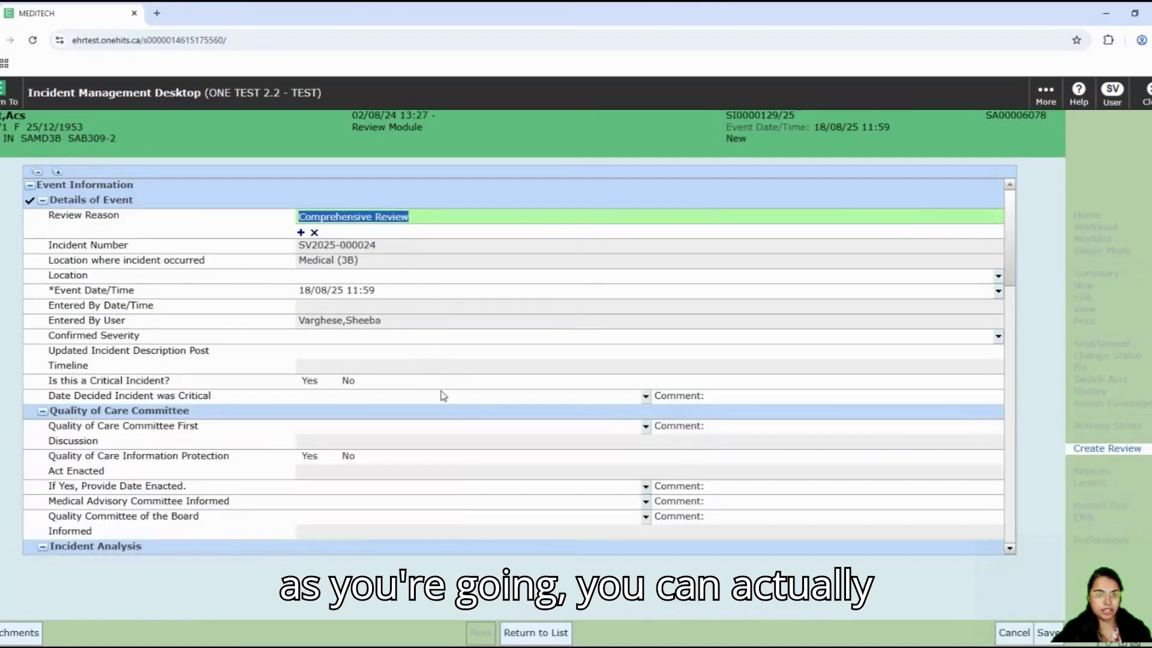
Step: Answer Yes to Critical Incident on the new review
{"action": "scroll", "coordinate": [443, 397], "scroll_direction": "down", "scroll_amount": 3}
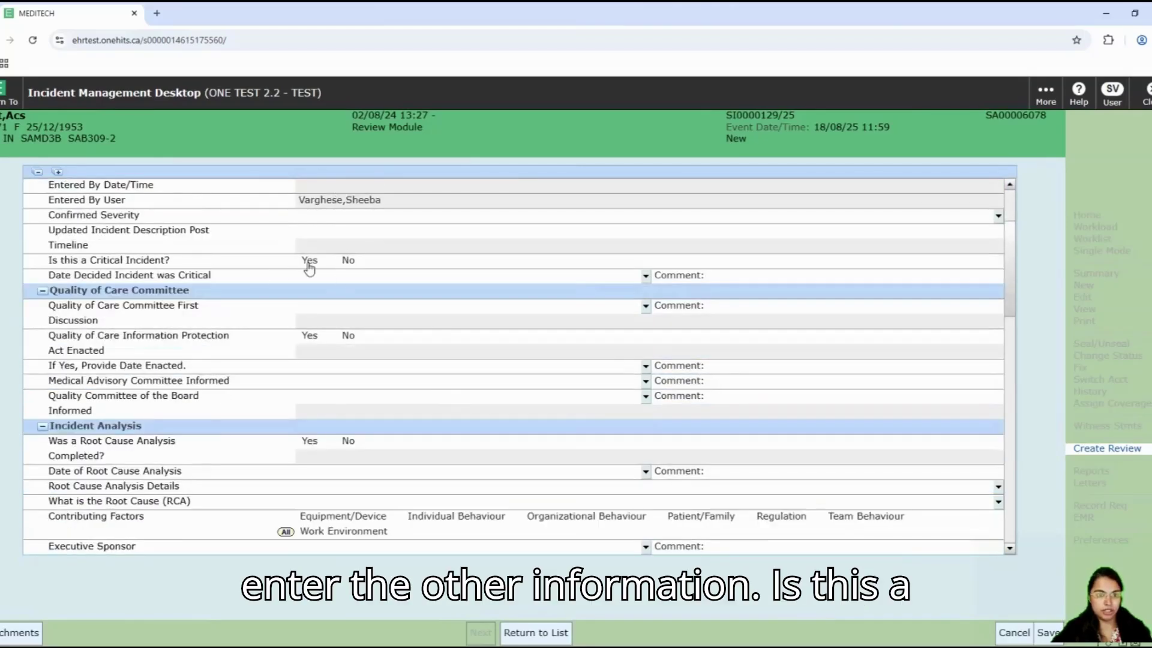
{"action": "left_click", "coordinate": [308, 261]}
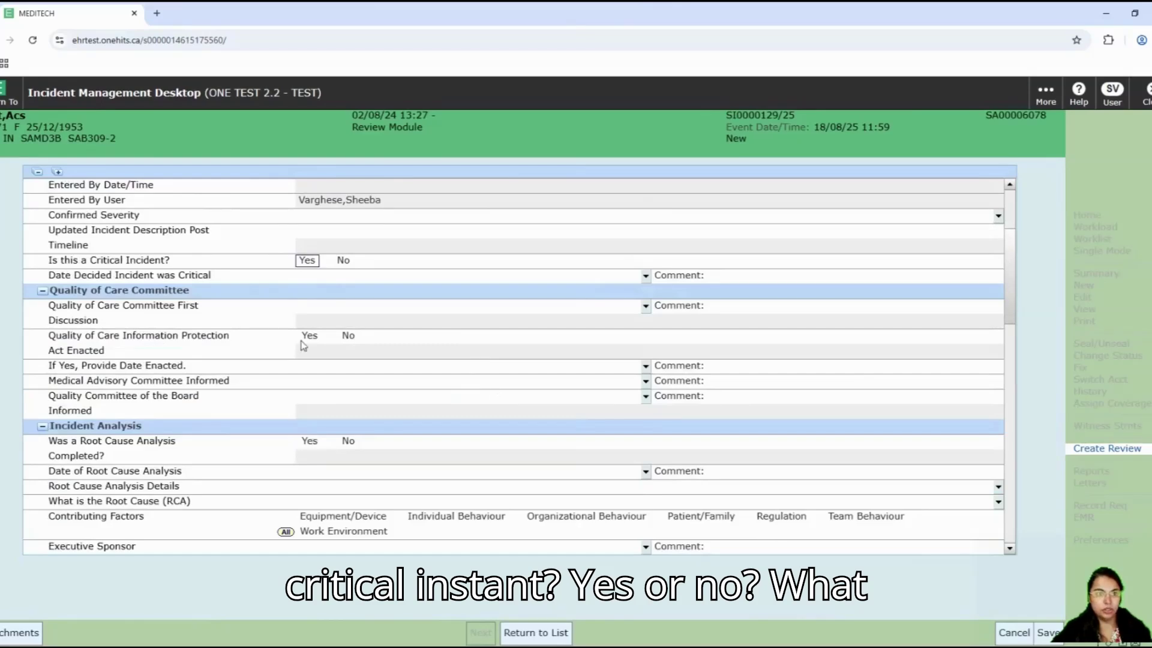
{"action": "scroll", "coordinate": [490, 388], "scroll_direction": "down", "scroll_amount": 1}
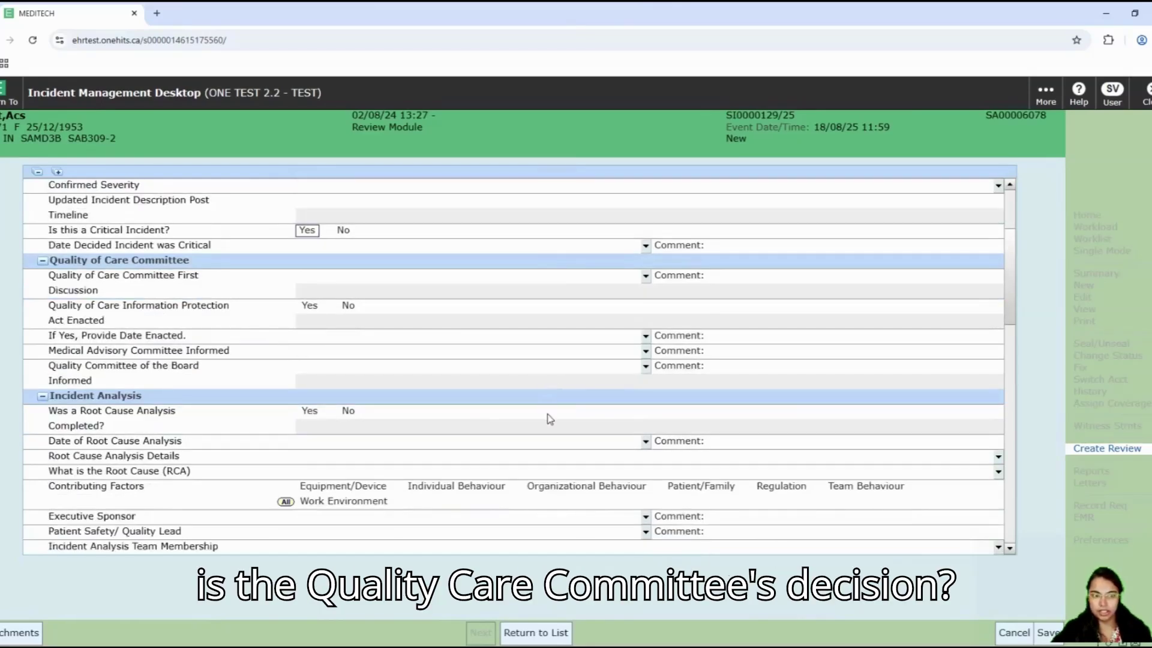
{"action": "scroll", "coordinate": [549, 419], "scroll_direction": "down", "scroll_amount": 1}
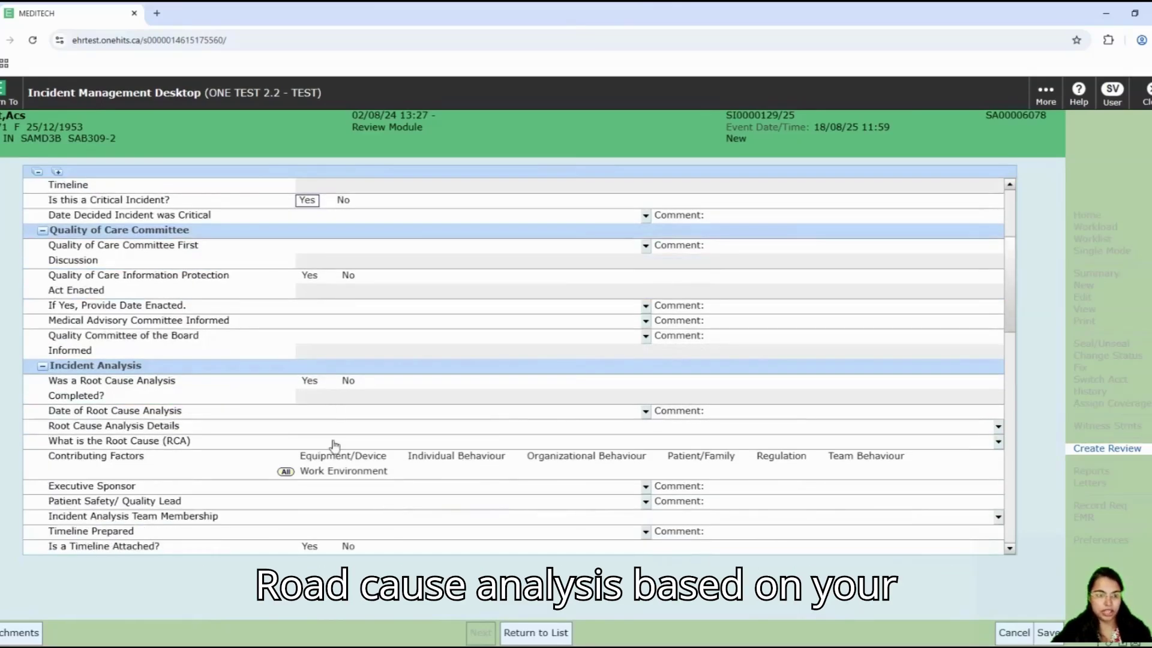
{"action": "scroll", "coordinate": [334, 445], "scroll_direction": "down", "scroll_amount": 2}
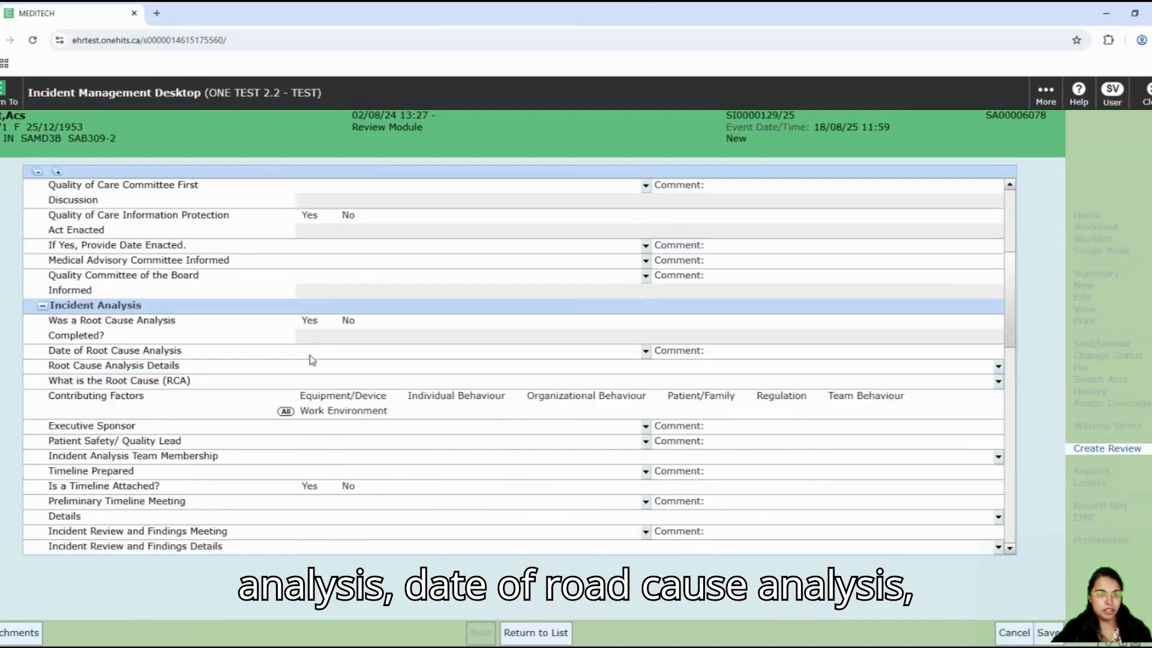
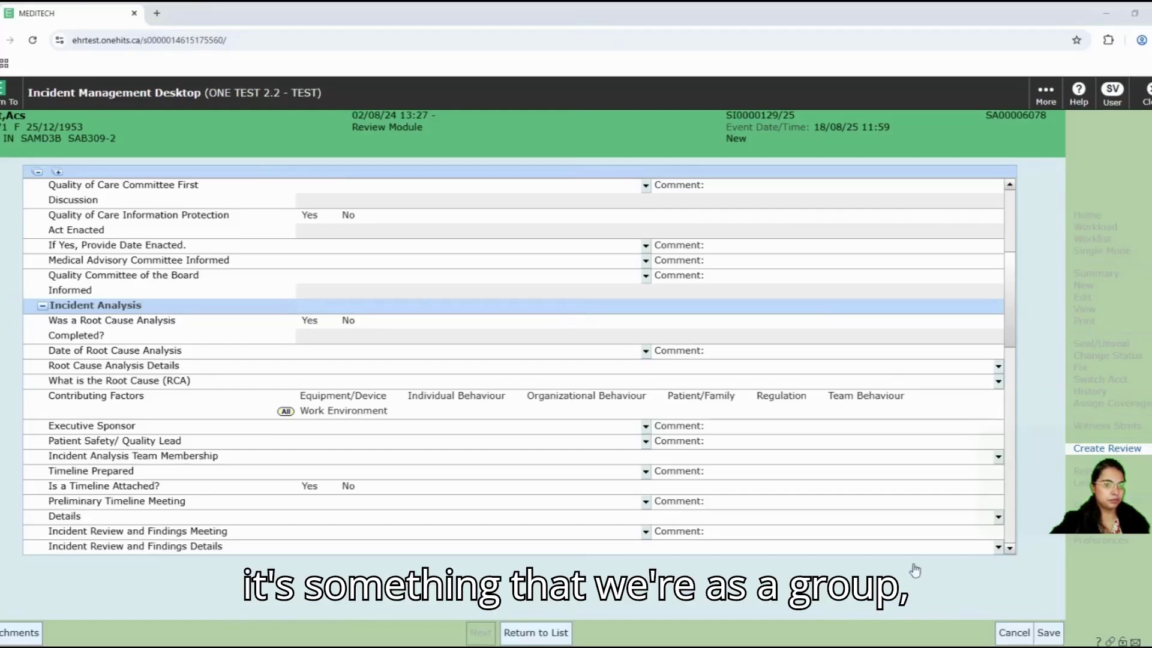
Step: Scroll through the completed review, save it, and dismiss the filed-under-new-number confirmation
{"action": "scroll", "coordinate": [811, 522], "scroll_direction": "down", "scroll_amount": 1}
{"action": "scroll", "coordinate": [811, 521], "scroll_direction": "down", "scroll_amount": 6}
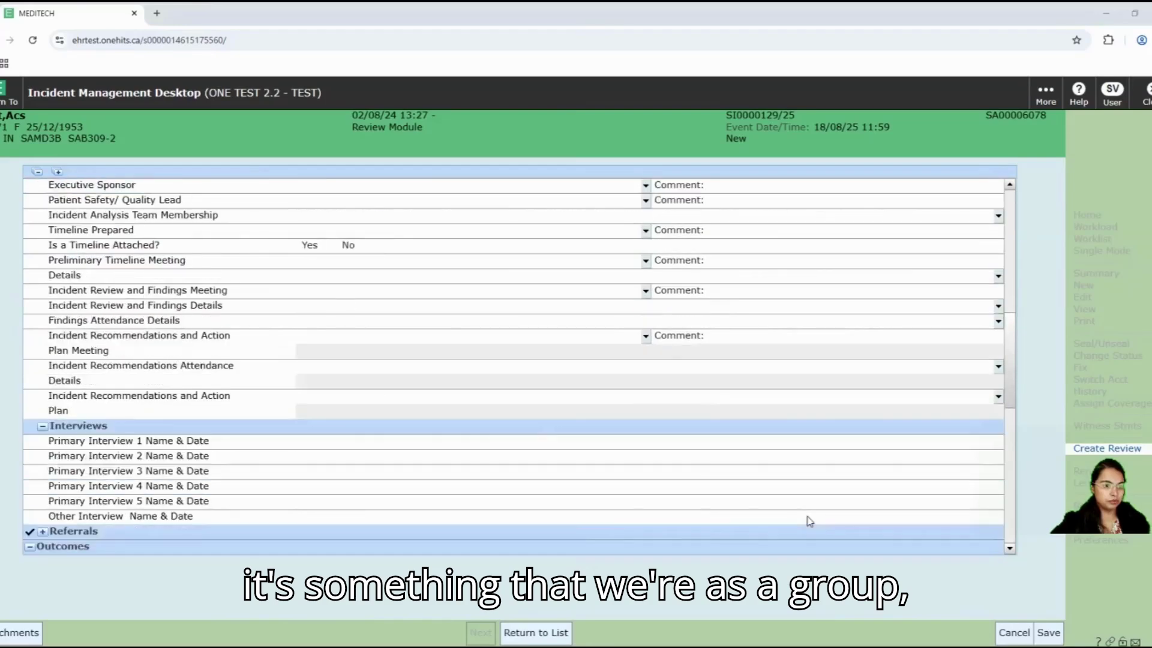
{"action": "scroll", "coordinate": [810, 522], "scroll_direction": "down", "scroll_amount": 5}
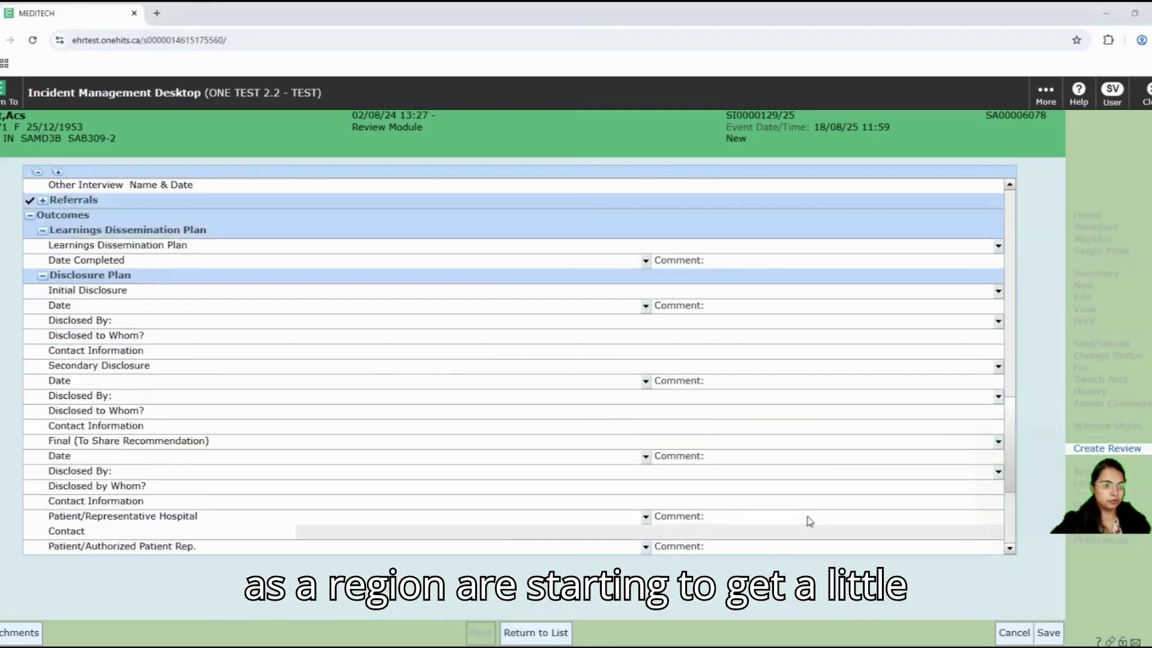
{"action": "scroll", "coordinate": [810, 521], "scroll_direction": "down", "scroll_amount": 2}
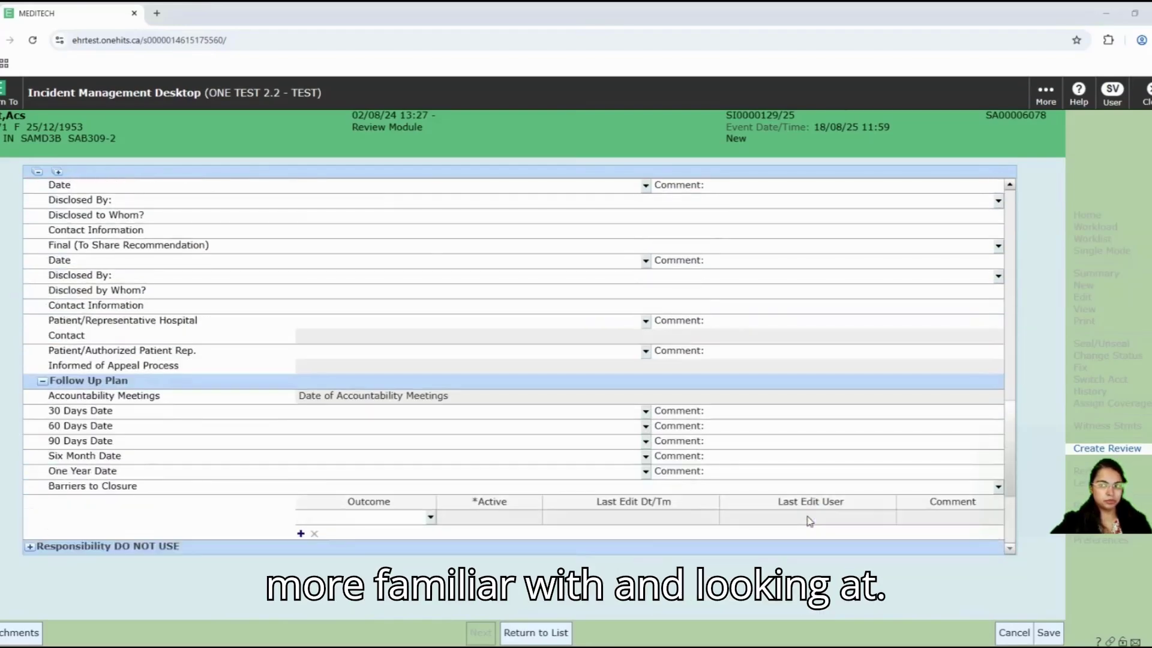
{"action": "scroll", "coordinate": [810, 522], "scroll_direction": "up", "scroll_amount": 6}
{"action": "scroll", "coordinate": [810, 521], "scroll_direction": "up", "scroll_amount": 8}
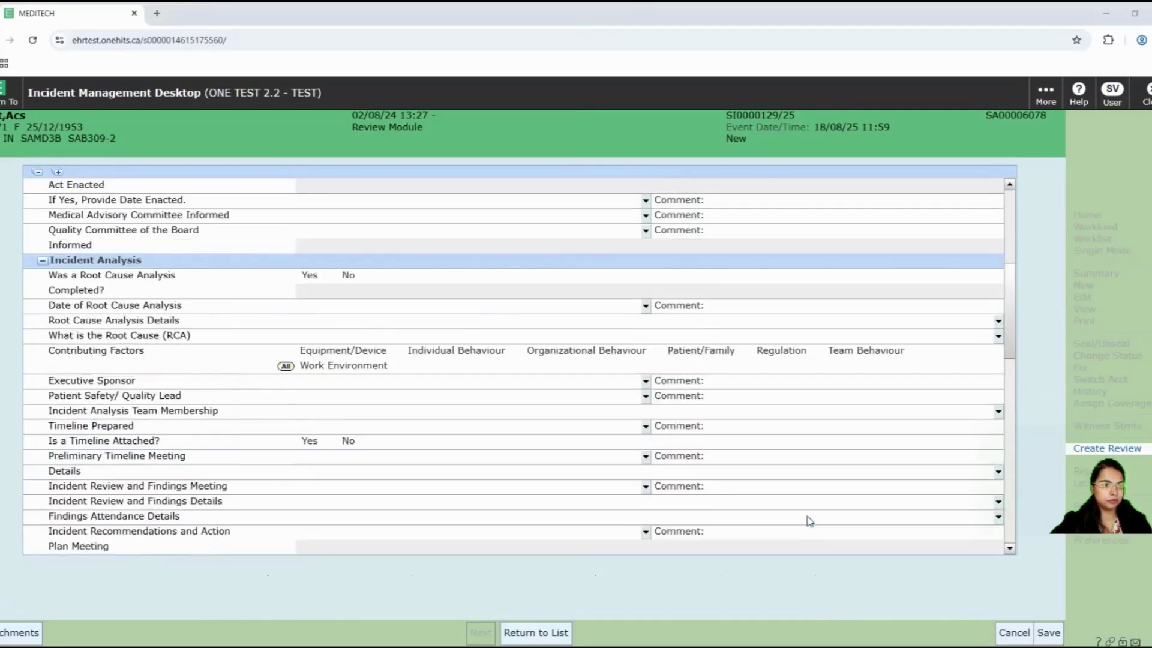
{"action": "scroll", "coordinate": [810, 521], "scroll_direction": "up", "scroll_amount": 2}
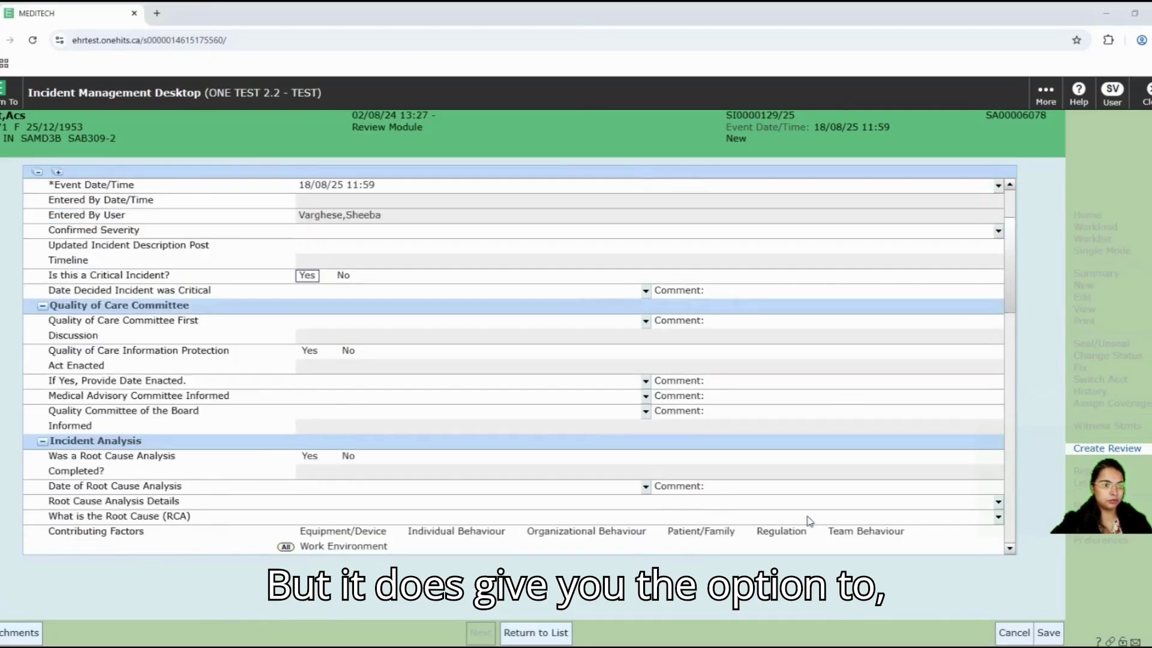
{"action": "scroll", "coordinate": [810, 522], "scroll_direction": "down", "scroll_amount": 2}
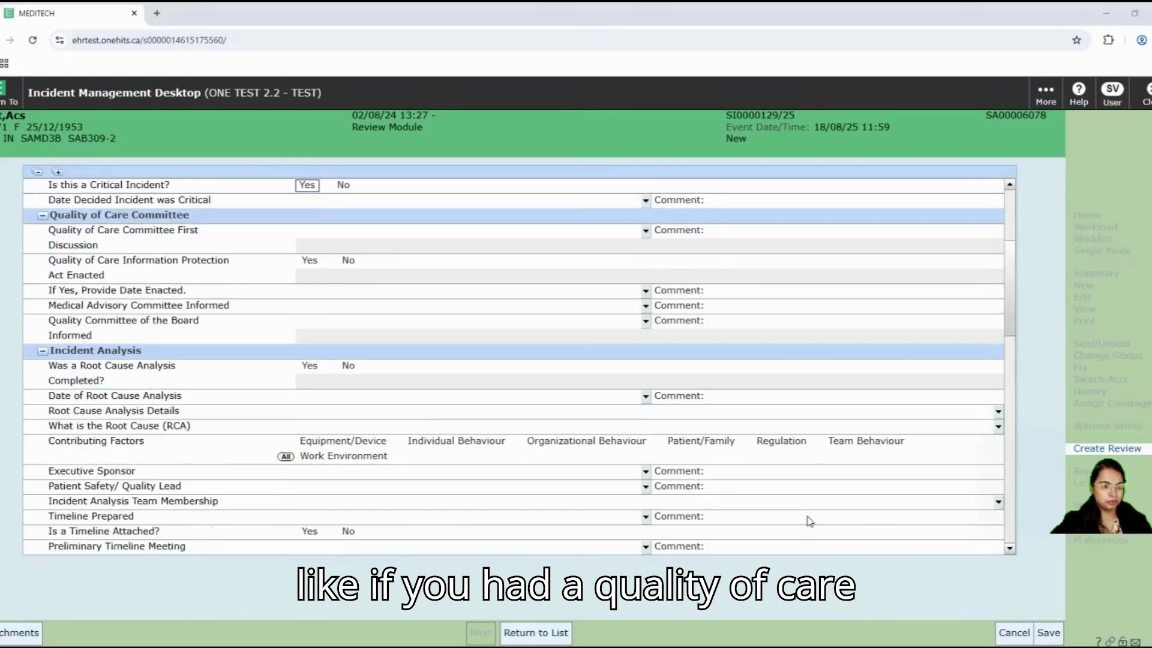
{"action": "scroll", "coordinate": [810, 521], "scroll_direction": "down", "scroll_amount": 1}
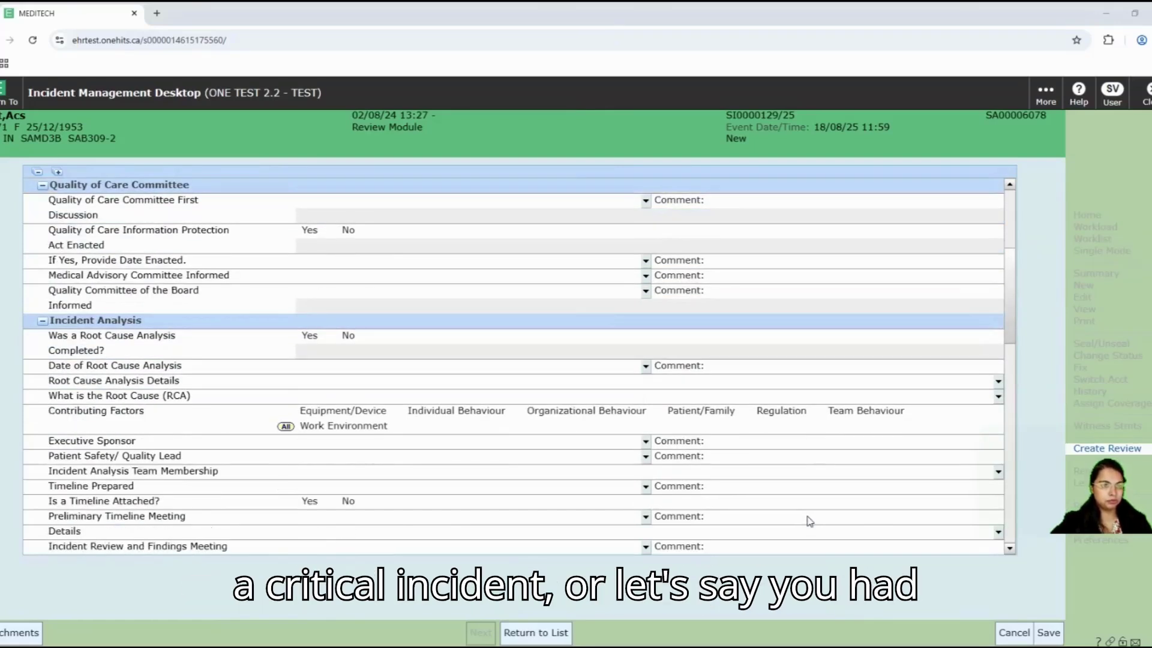
{"action": "scroll", "coordinate": [810, 521], "scroll_direction": "down", "scroll_amount": 1}
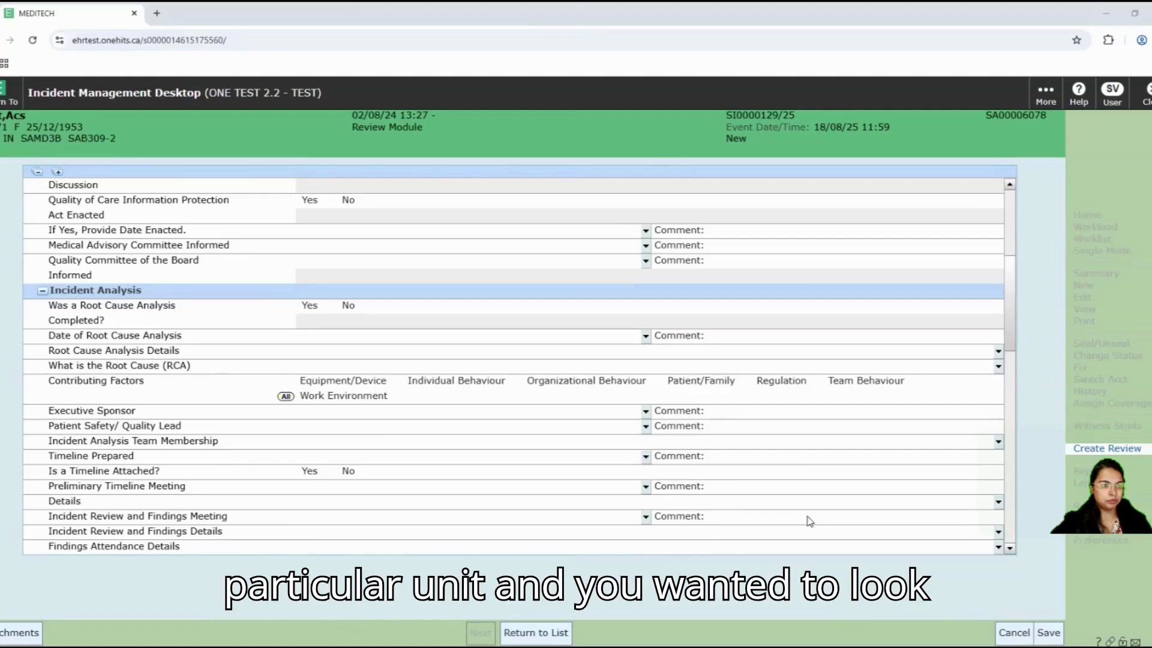
{"action": "scroll", "coordinate": [810, 522], "scroll_direction": "down", "scroll_amount": 1}
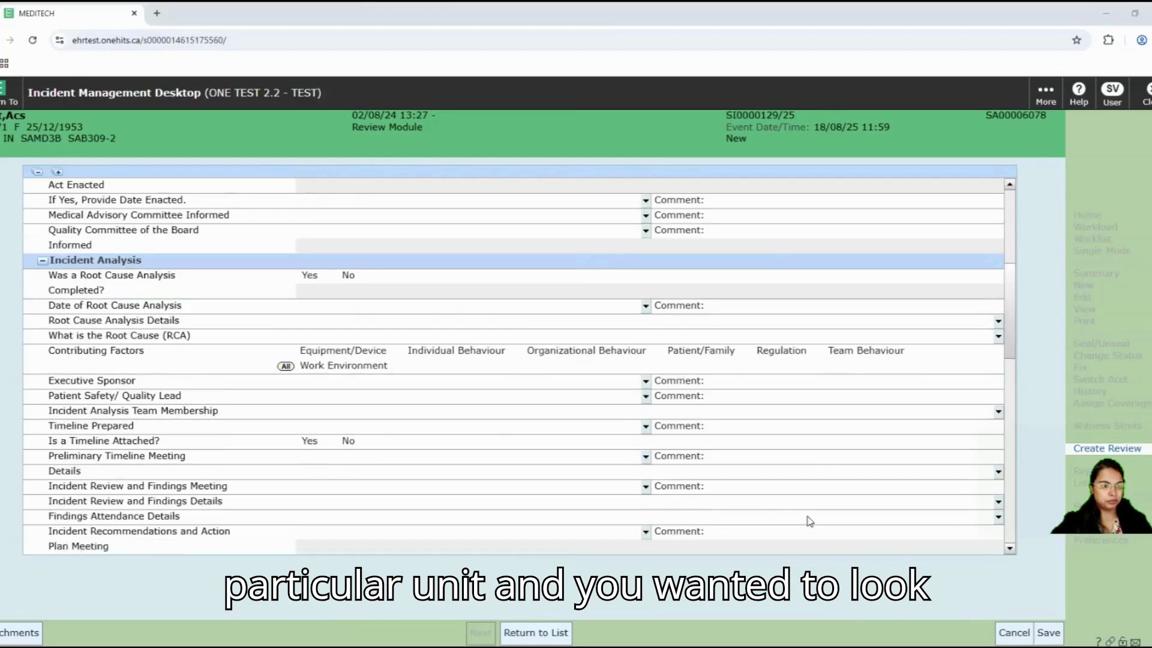
{"action": "scroll", "coordinate": [810, 521], "scroll_direction": "down", "scroll_amount": 1}
{"action": "scroll", "coordinate": [810, 521], "scroll_direction": "down", "scroll_amount": 2}
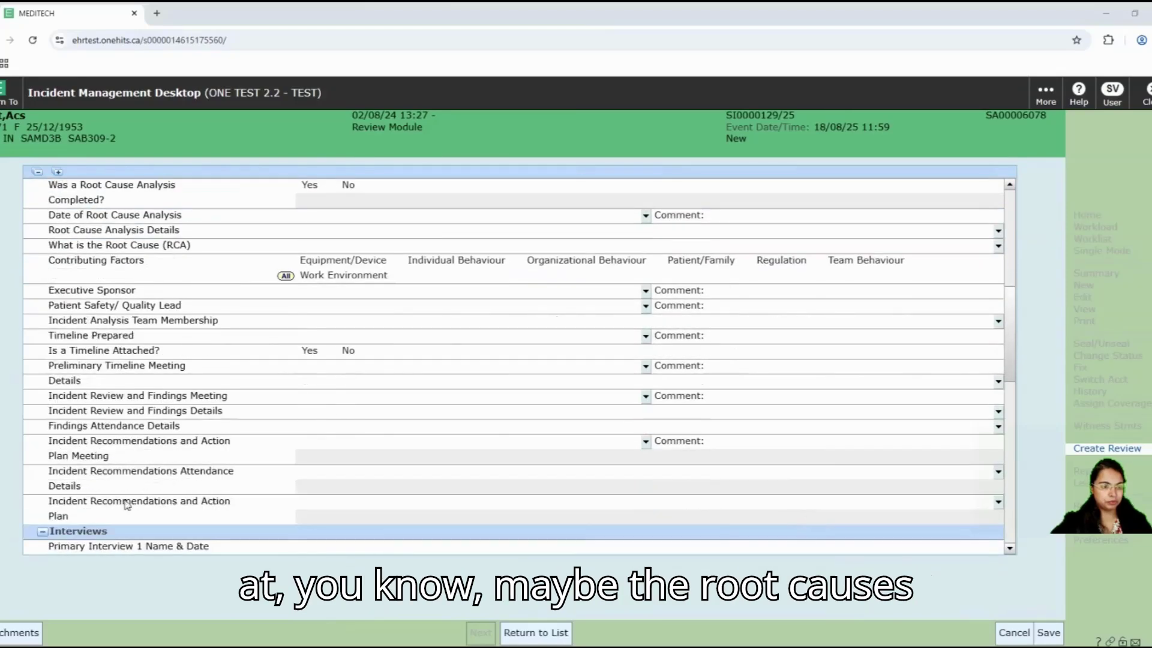
{"action": "scroll", "coordinate": [462, 461], "scroll_direction": "down", "scroll_amount": 1}
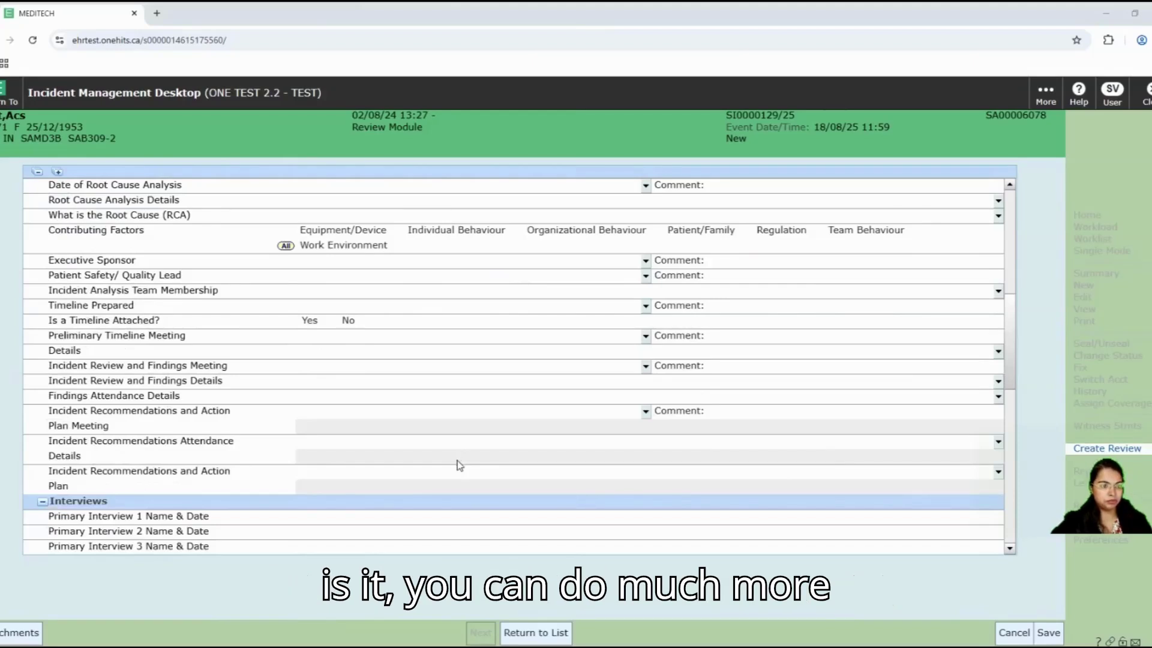
{"action": "scroll", "coordinate": [459, 466], "scroll_direction": "down", "scroll_amount": 5}
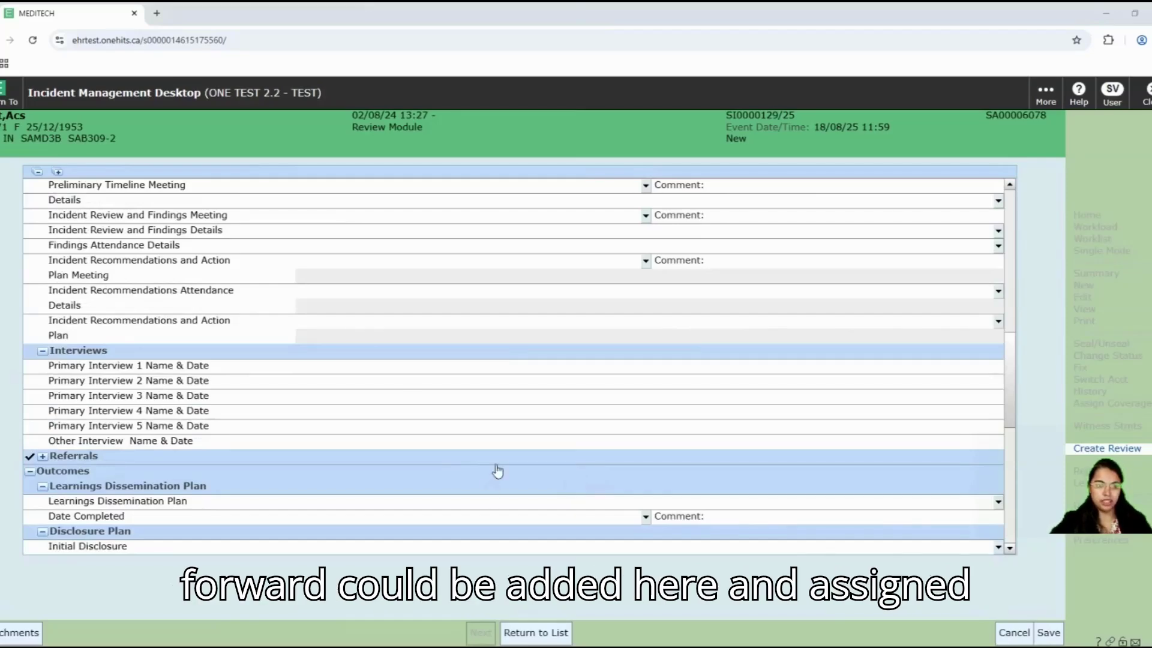
{"action": "scroll", "coordinate": [497, 471], "scroll_direction": "down", "scroll_amount": 4}
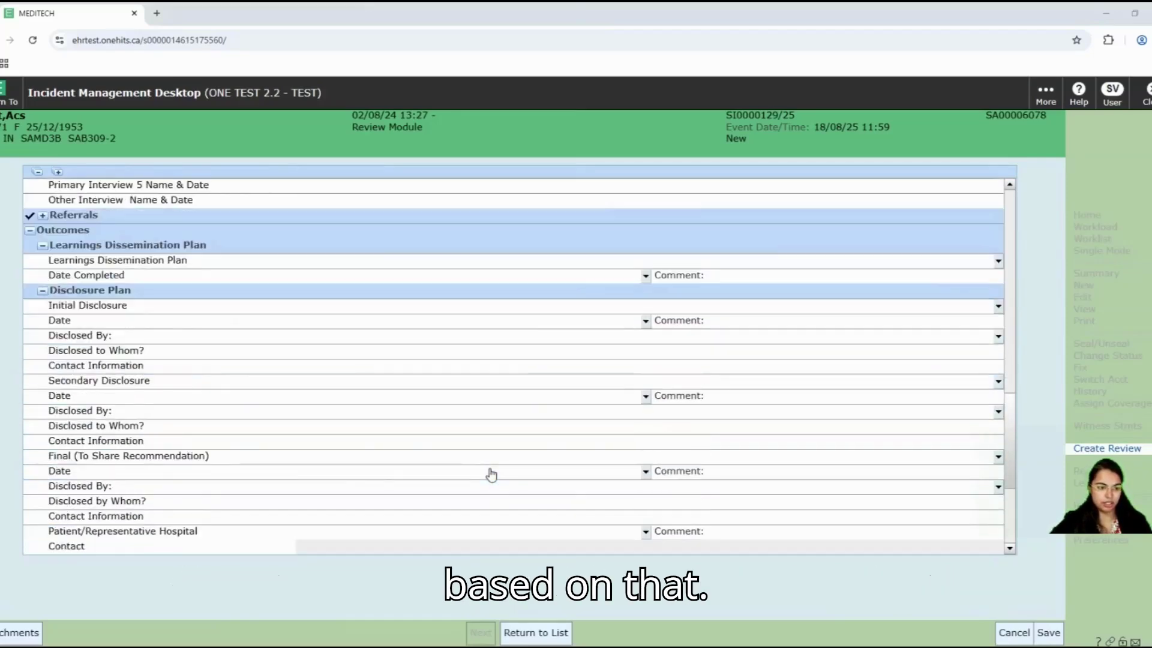
{"action": "scroll", "coordinate": [539, 492], "scroll_direction": "down", "scroll_amount": 1}
{"action": "scroll", "coordinate": [749, 547], "scroll_direction": "down", "scroll_amount": 1}
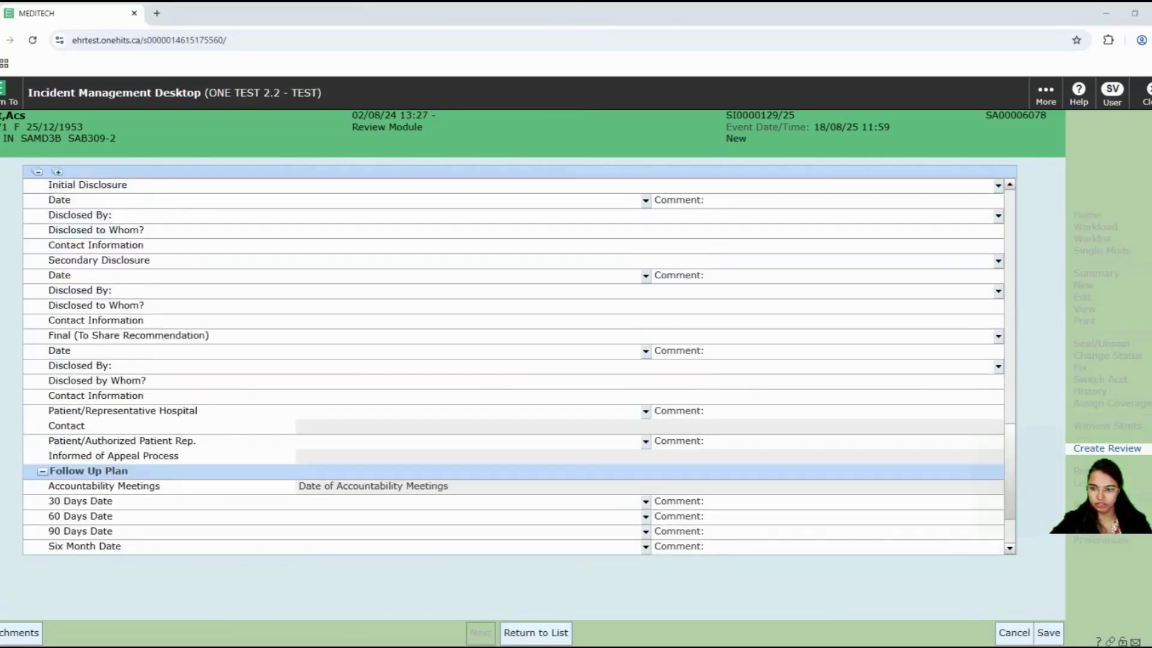
{"action": "left_click", "coordinate": [1047, 633]}
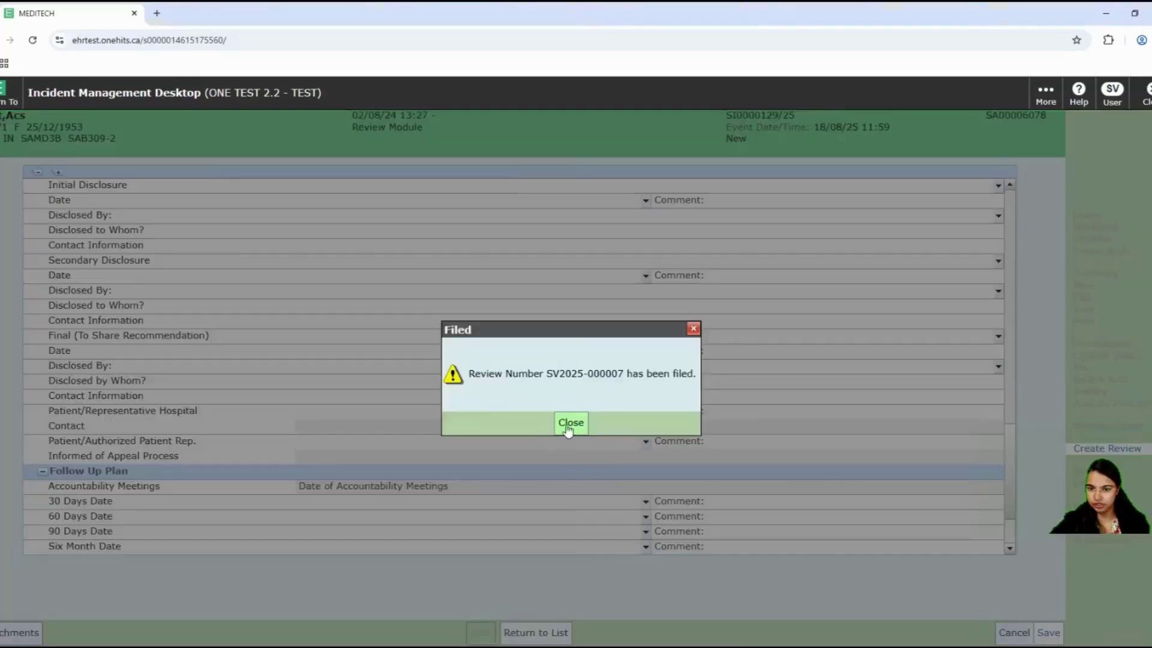
{"action": "left_click", "coordinate": [570, 422]}
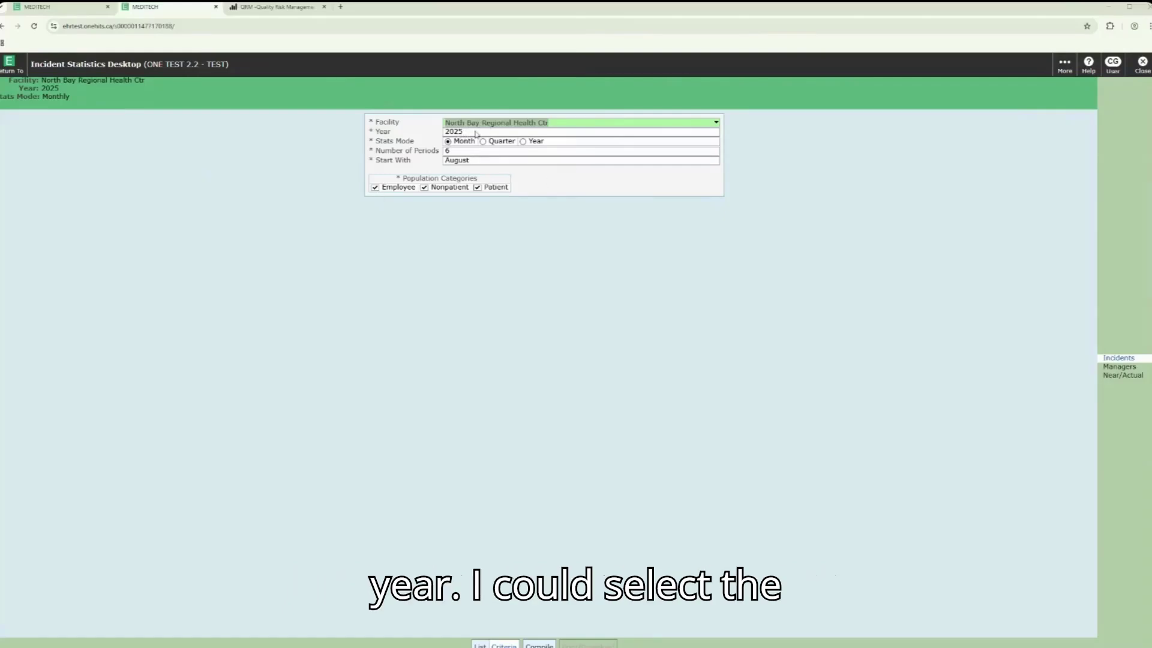
Step: Compile quarterly incident statistics starting with Q3, then break the counts down by location
{"action": "left_click", "coordinate": [483, 142]}
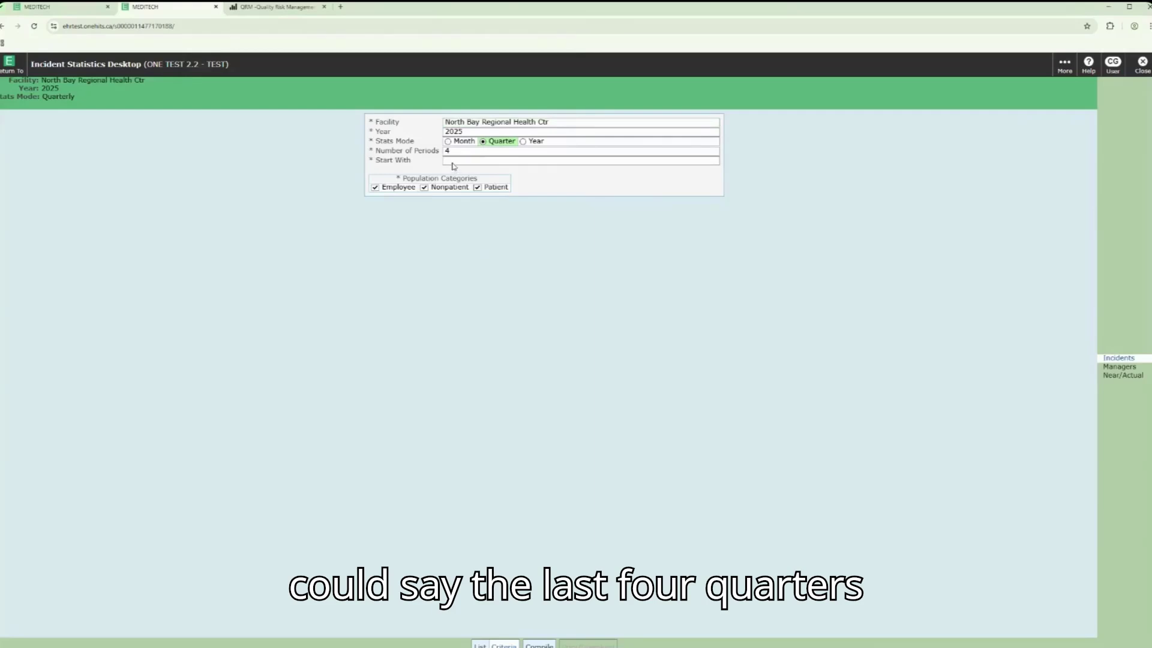
{"action": "left_click", "coordinate": [499, 161]}
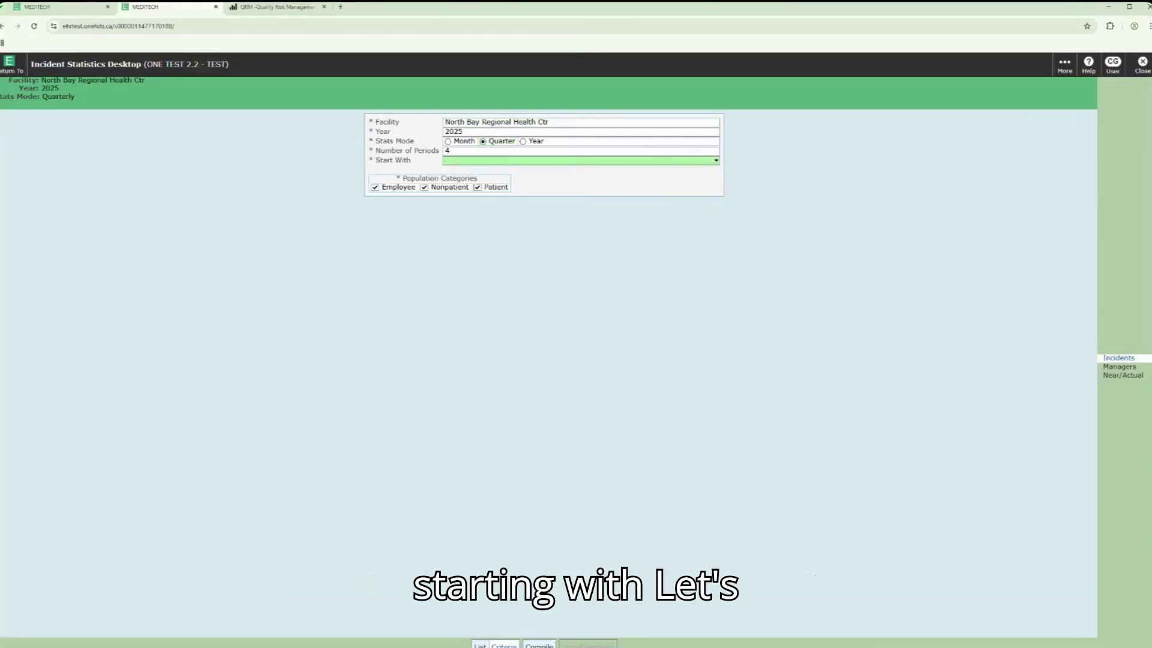
{"action": "left_click", "coordinate": [699, 163]}
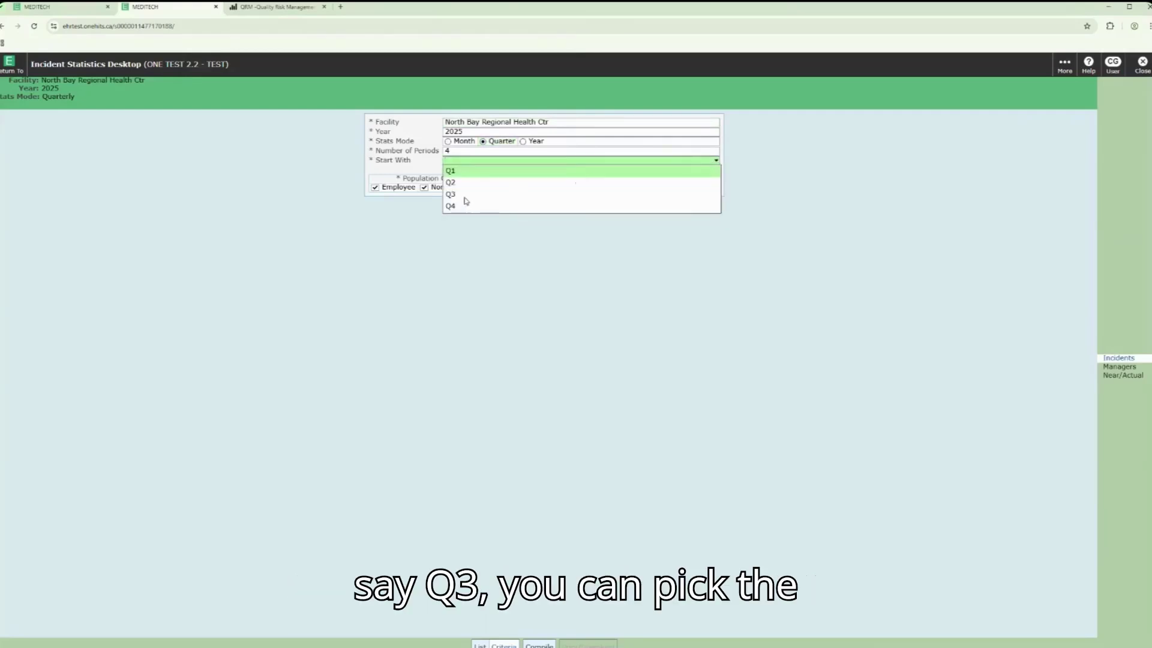
{"action": "left_click", "coordinate": [463, 197]}
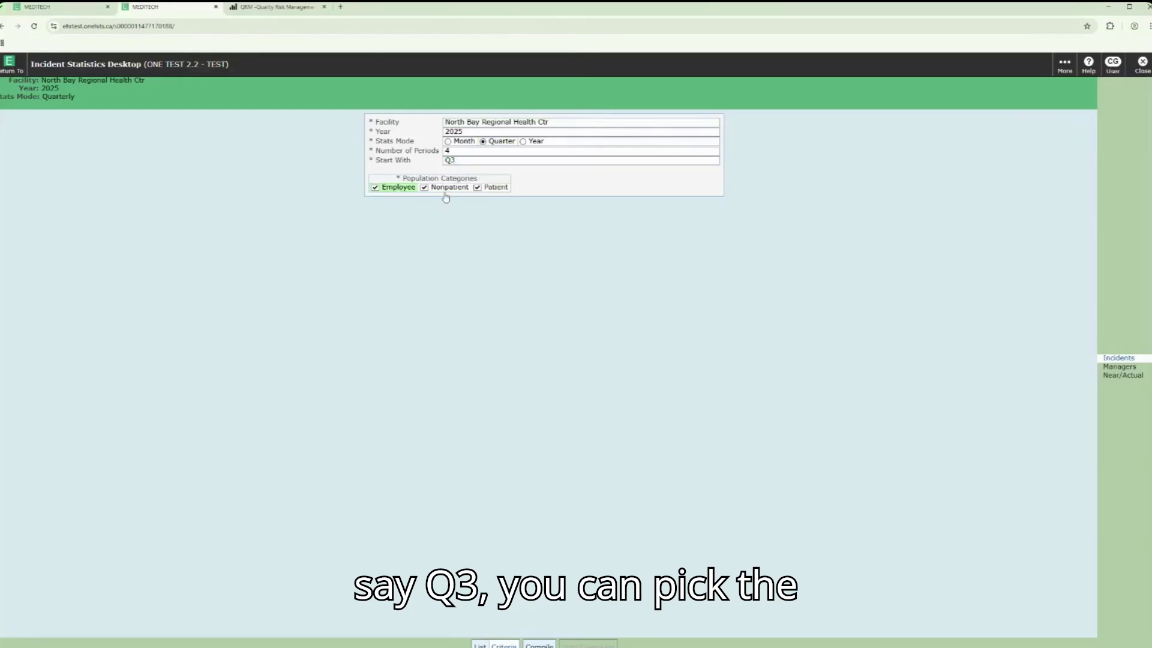
{"action": "left_click", "coordinate": [539, 645]}
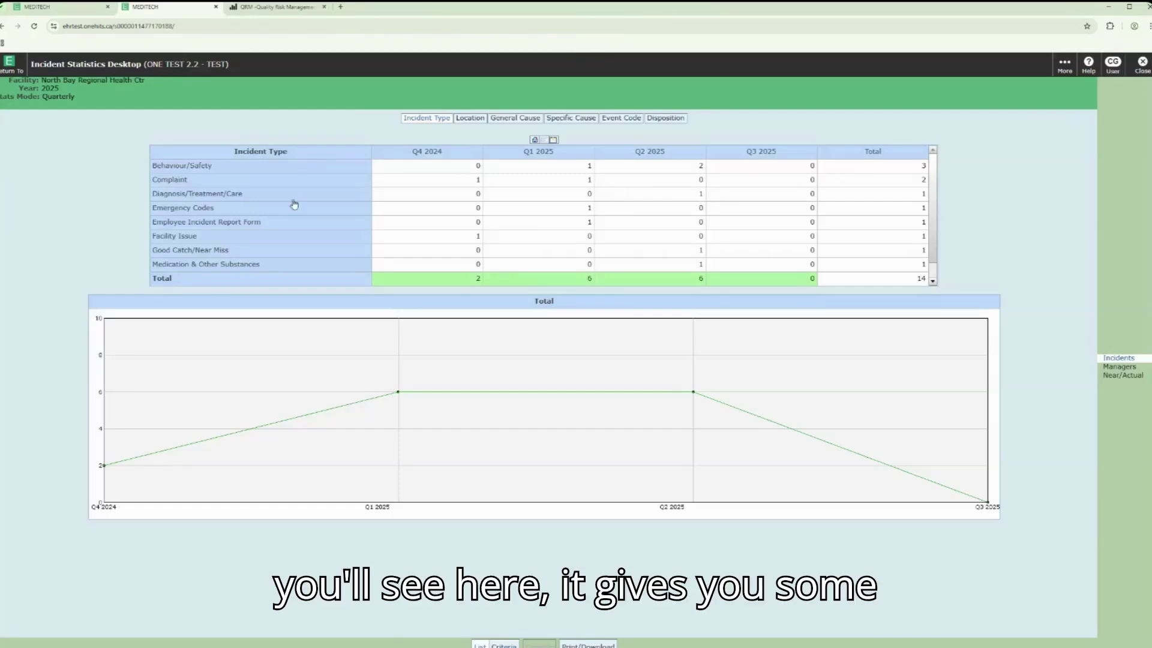
{"action": "left_click", "coordinate": [473, 120]}
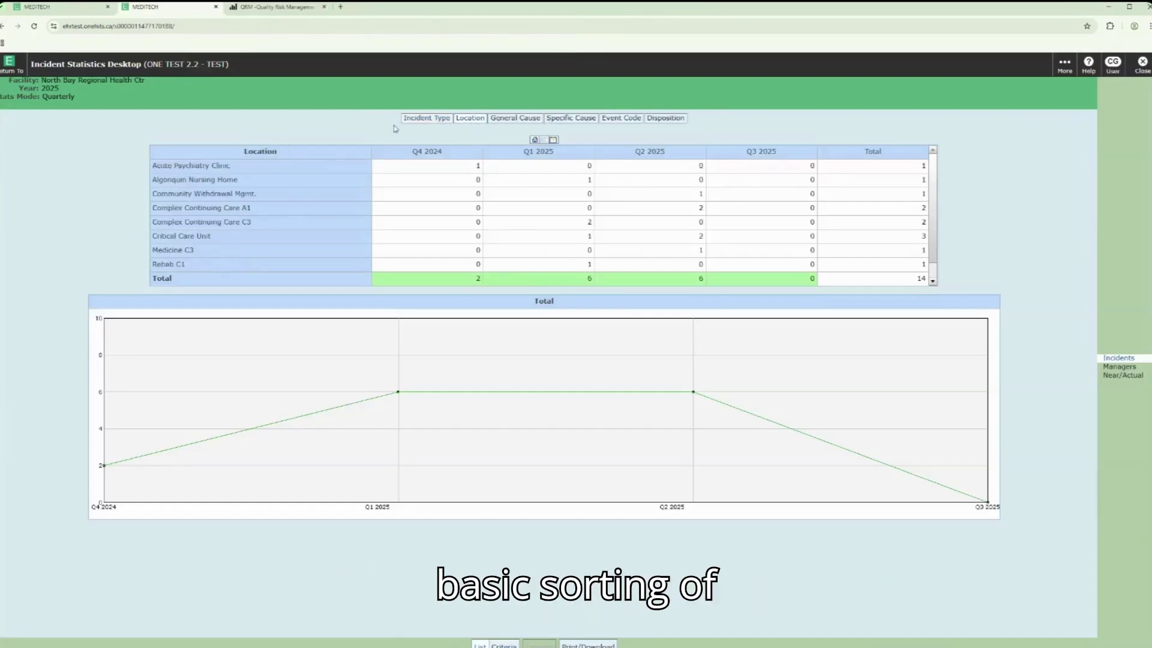
{"action": "left_click", "coordinate": [440, 119]}
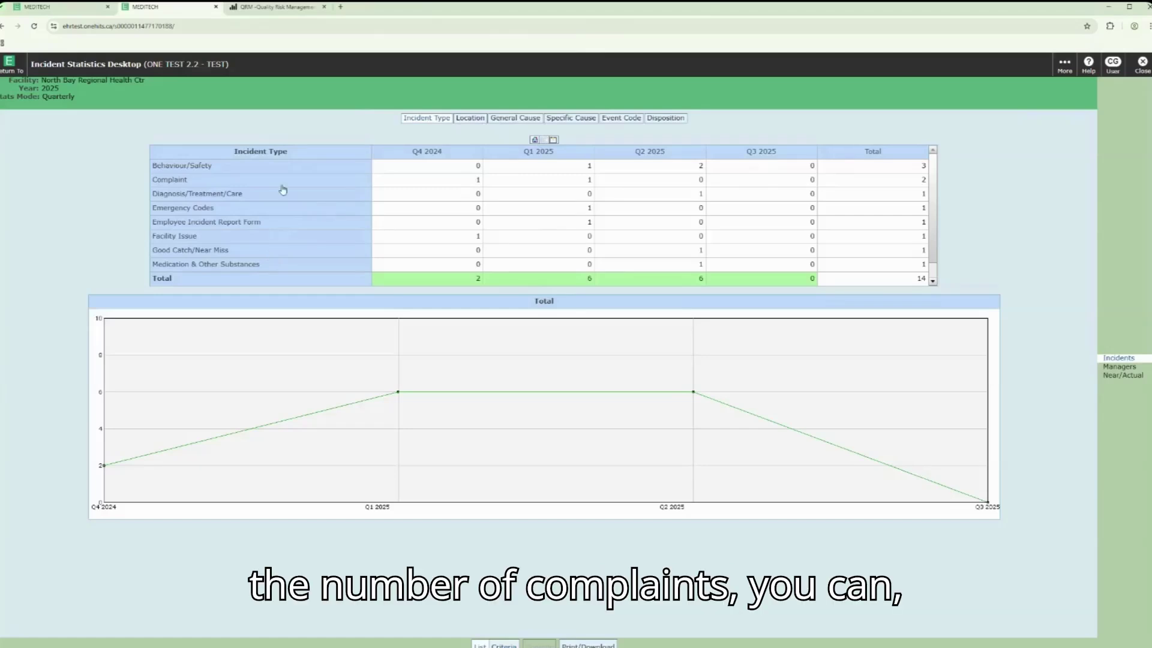
{"action": "left_click", "coordinate": [357, 187]}
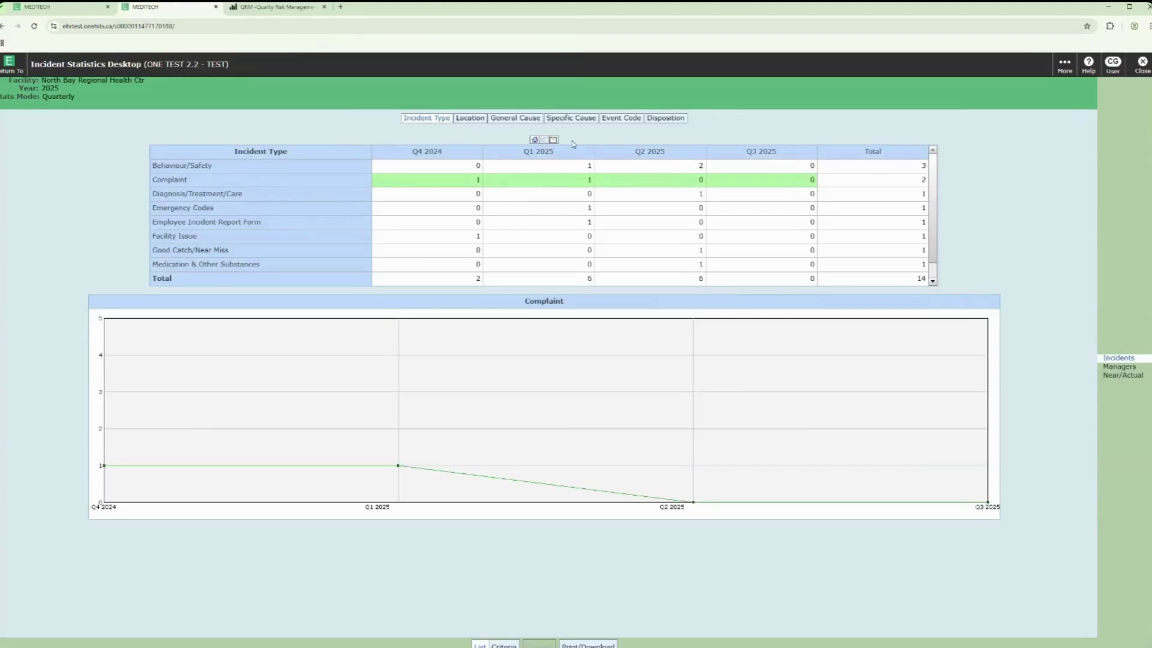
{"action": "left_click", "coordinate": [539, 123]}
{"action": "left_click", "coordinate": [573, 119]}
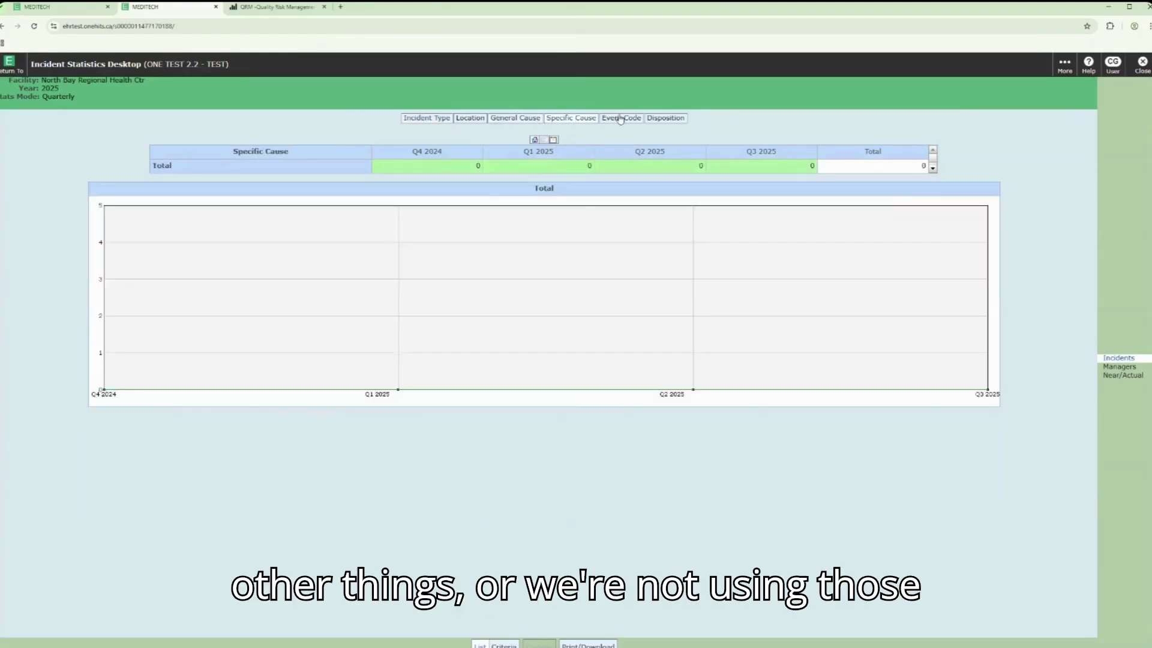
{"action": "left_click", "coordinate": [621, 119]}
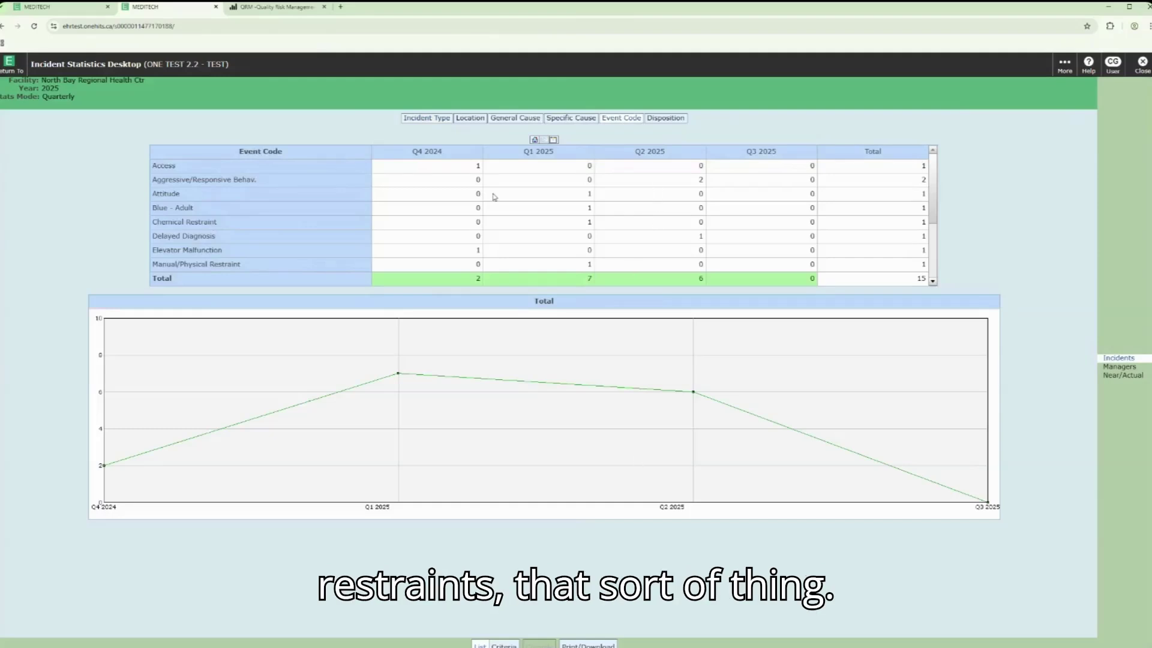
{"action": "left_click", "coordinate": [427, 118]}
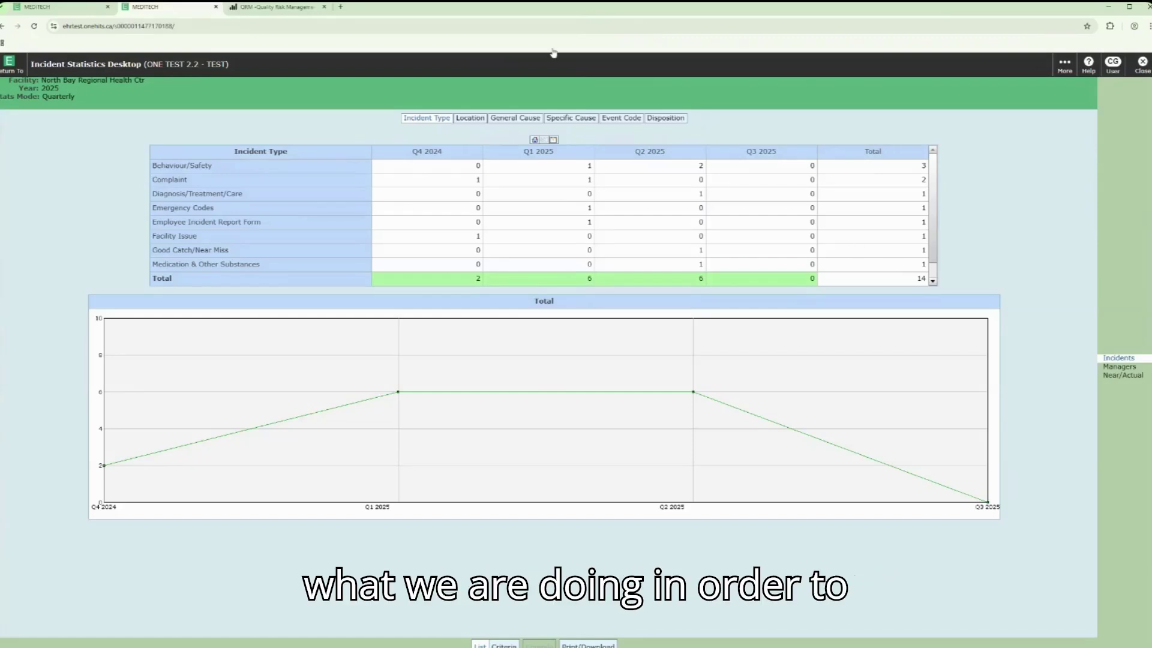
Step: Switch to the QRM - Quality Risk Management reports page in Power BI Report Server
{"action": "left_click", "coordinate": [275, 7]}
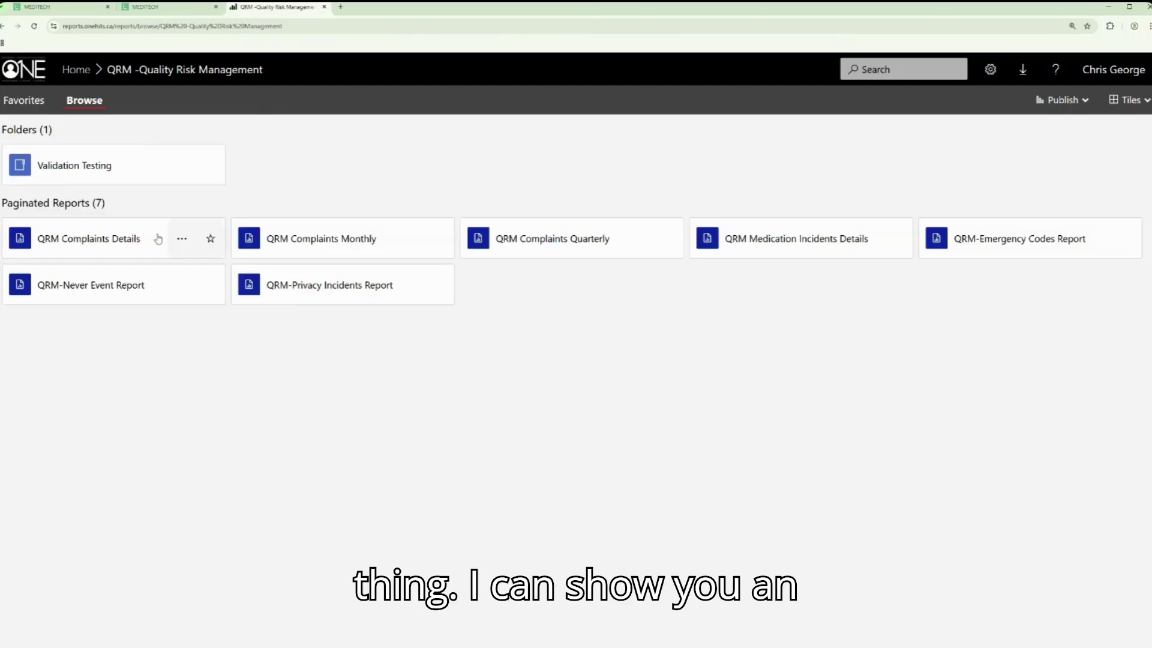
Step: Open the QRM Complaints Details report and start filling in the log-in name
{"action": "left_click", "coordinate": [131, 239]}
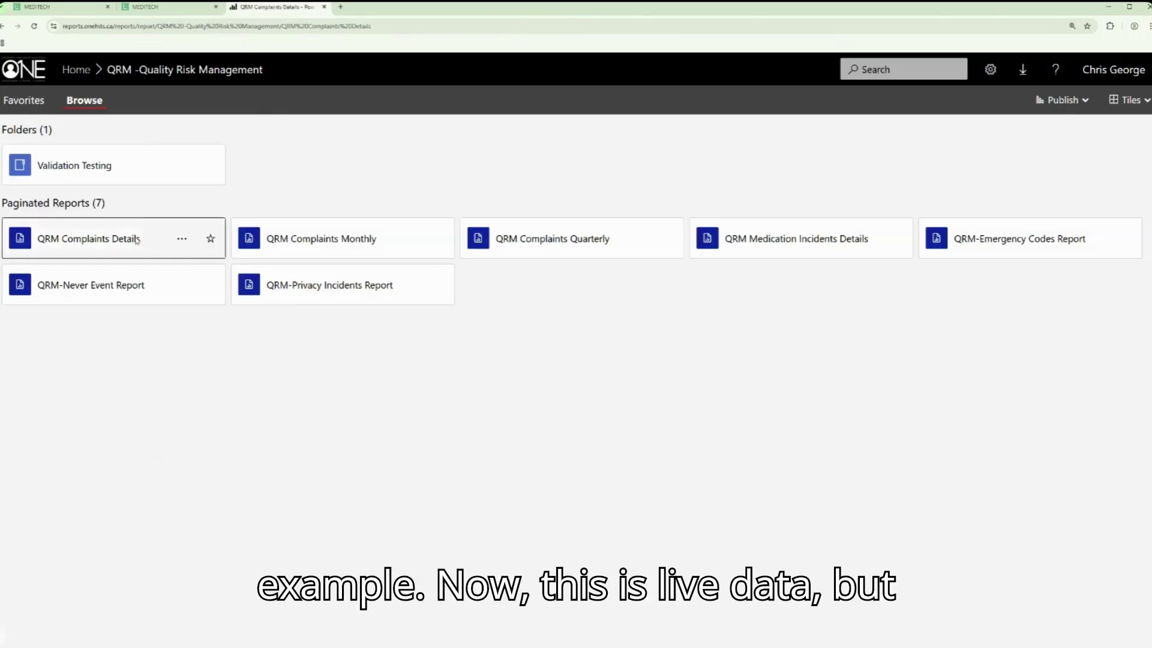
{"action": "left_click", "coordinate": [178, 94]}
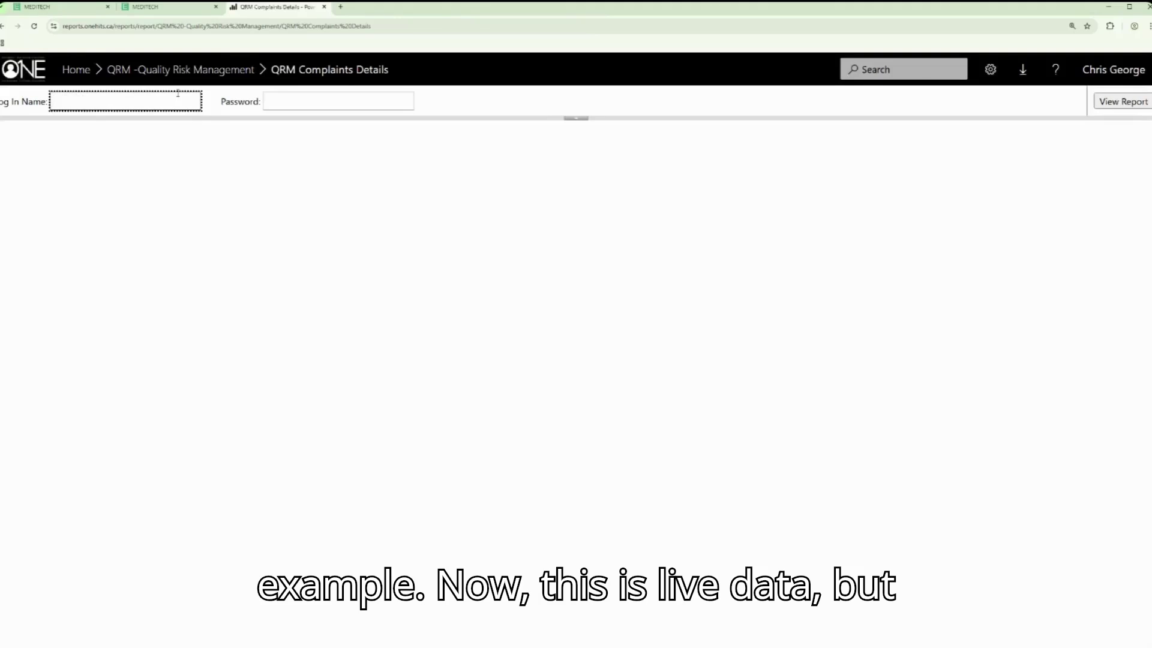
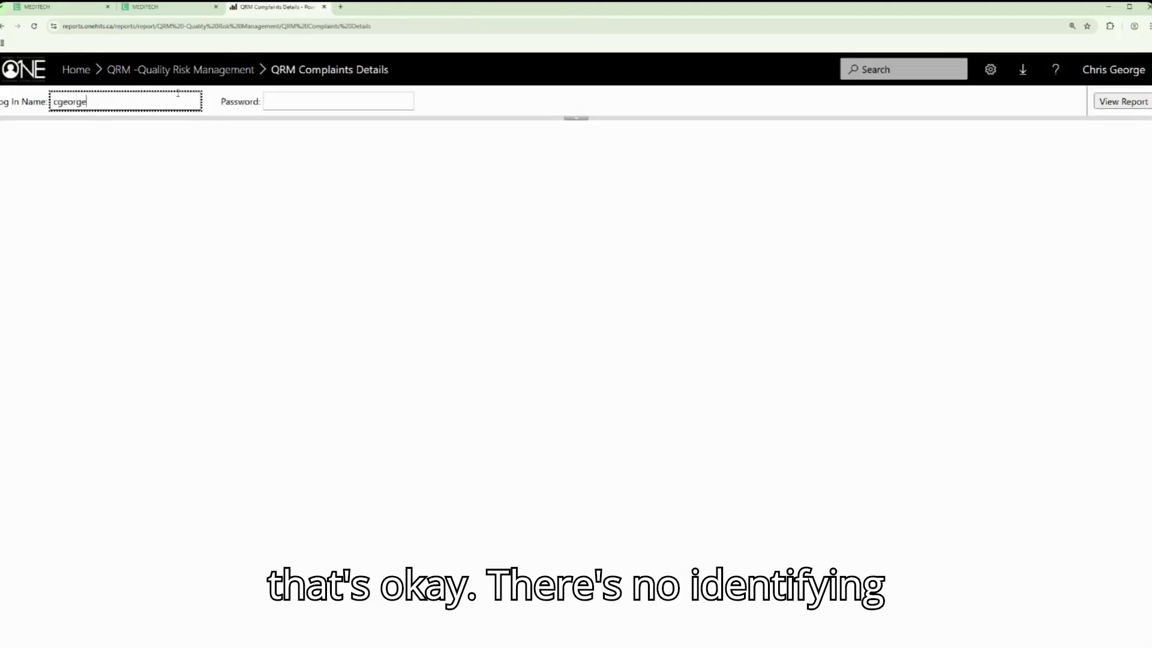
Step: Enter the user's log-in name and password to load the report
{"action": "key", "text": "Tab"}
{"action": "type", "text": "****"}
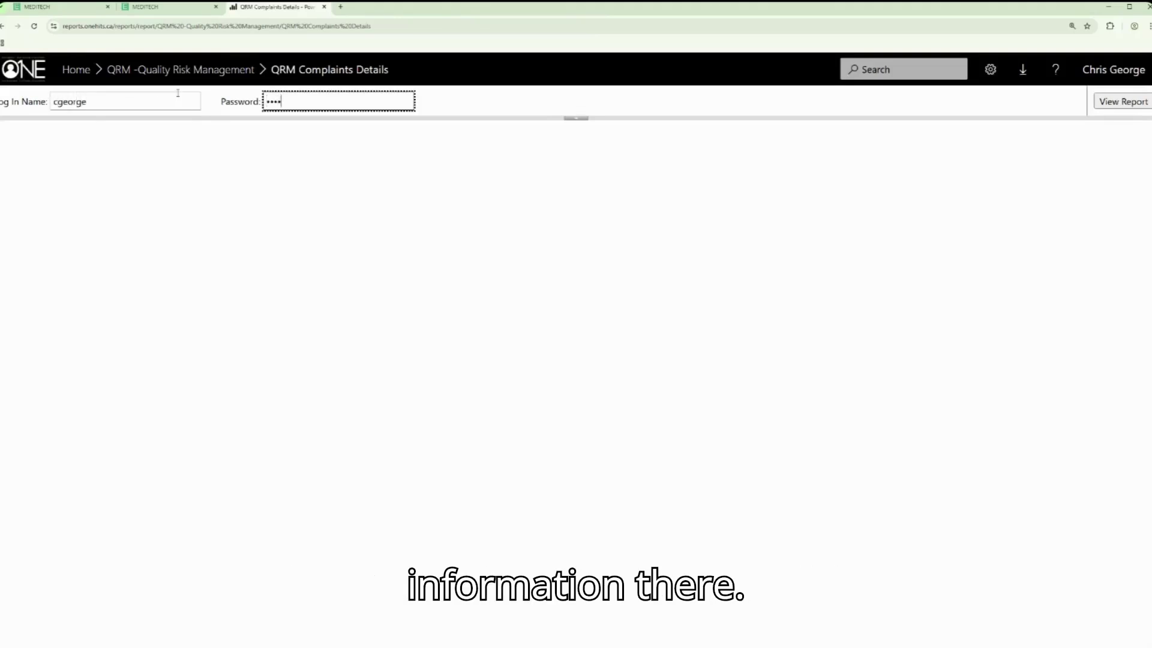
{"action": "type", "text": "***********"}
{"action": "key", "text": "Return"}
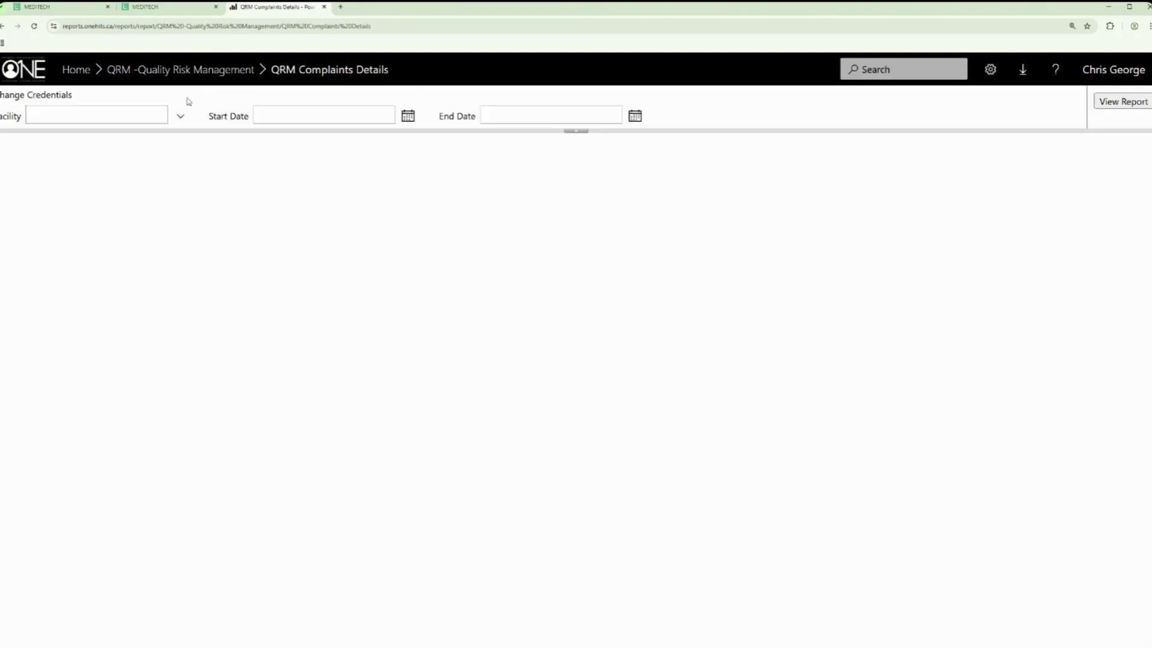
Step: Set the report's Facility parameter to Health Sciences North
{"action": "left_click", "coordinate": [181, 117]}
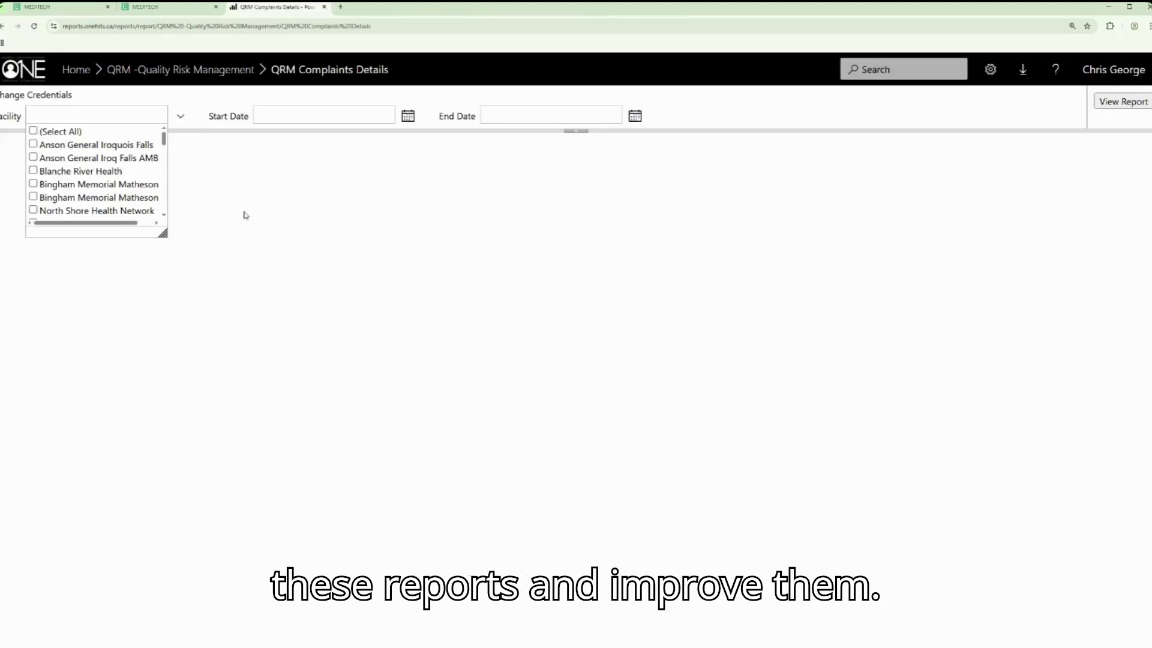
{"action": "scroll", "coordinate": [90, 192], "scroll_direction": "down", "scroll_amount": 5}
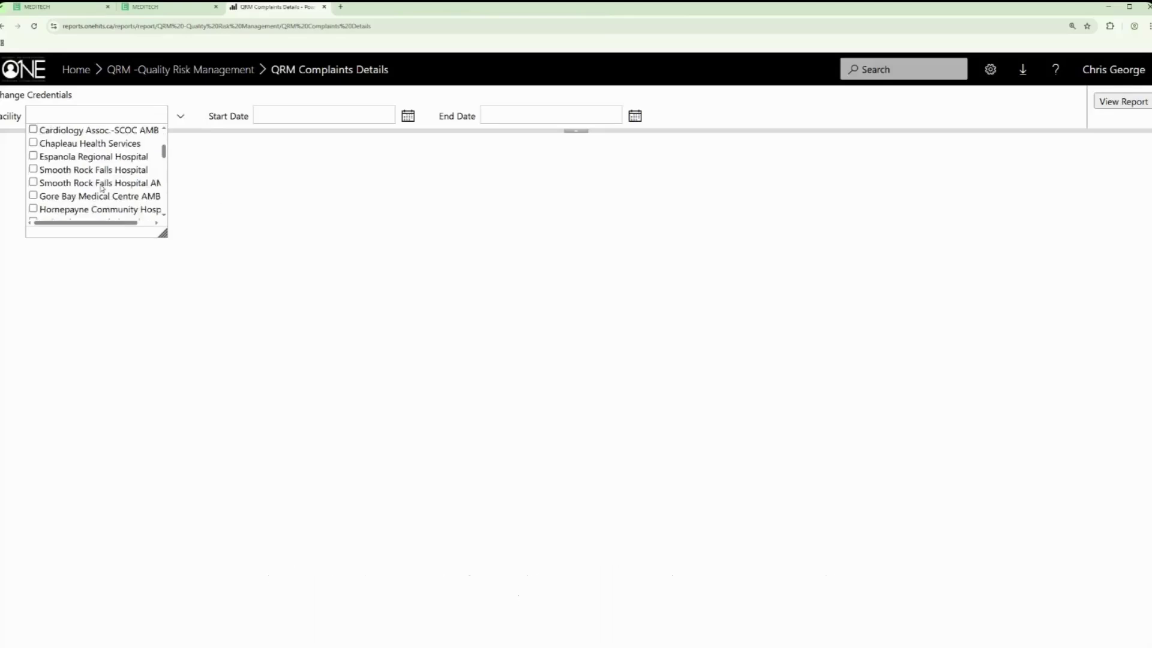
{"action": "scroll", "coordinate": [104, 187], "scroll_direction": "down", "scroll_amount": 3}
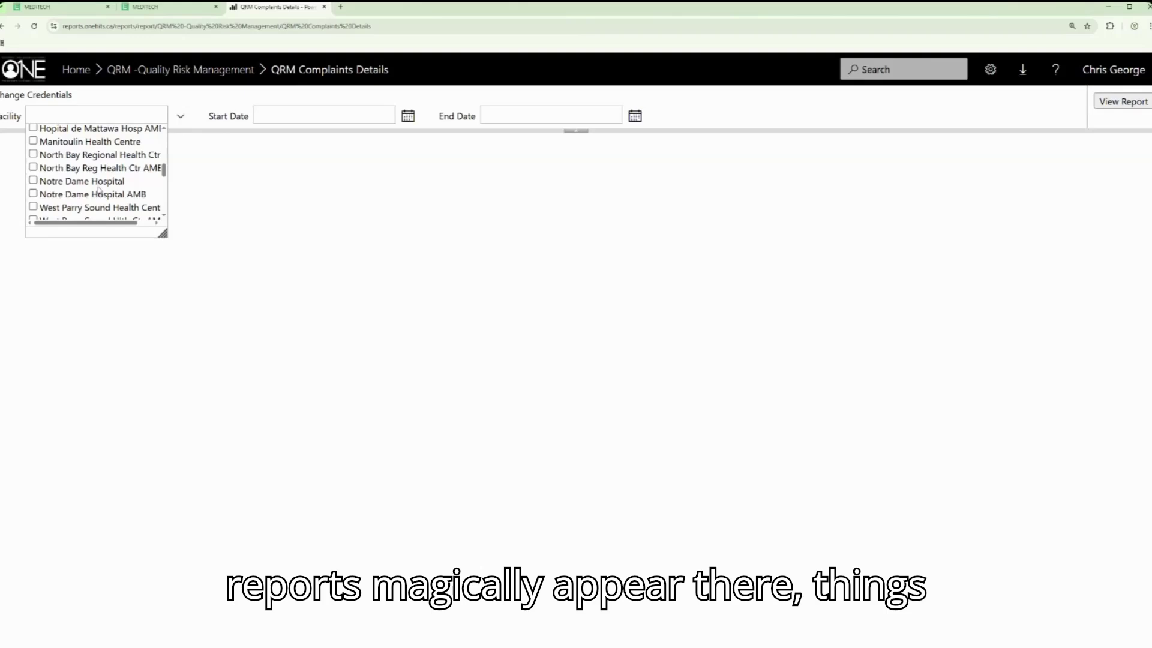
{"action": "scroll", "coordinate": [100, 180], "scroll_direction": "down", "scroll_amount": 2}
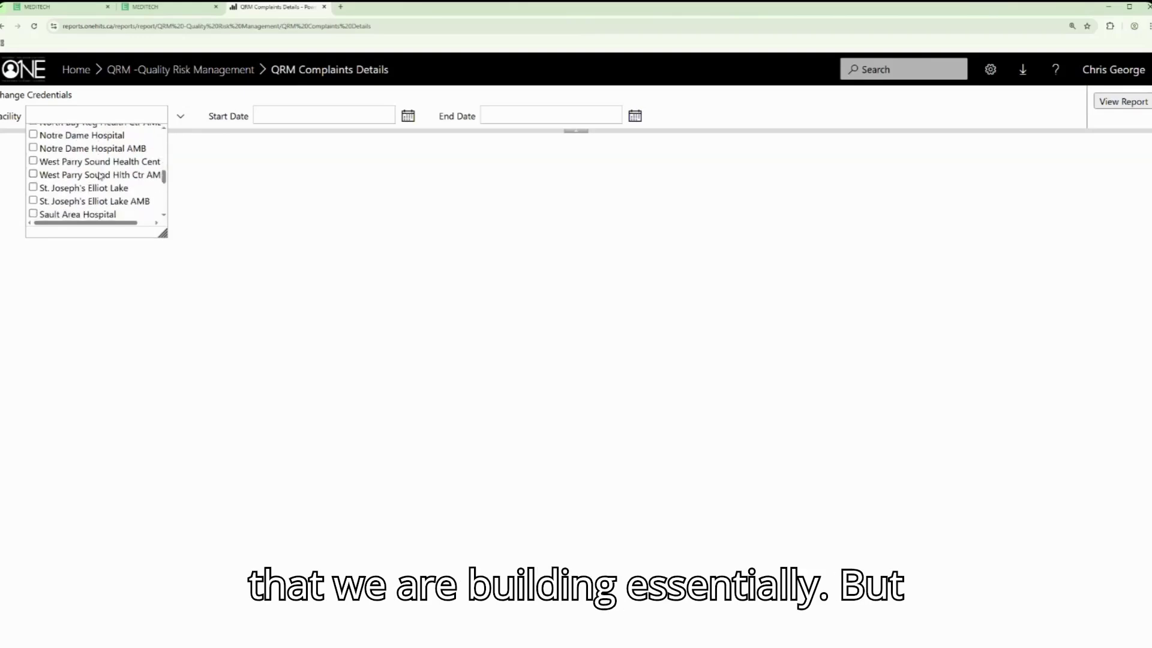
{"action": "scroll", "coordinate": [96, 177], "scroll_direction": "down", "scroll_amount": 4}
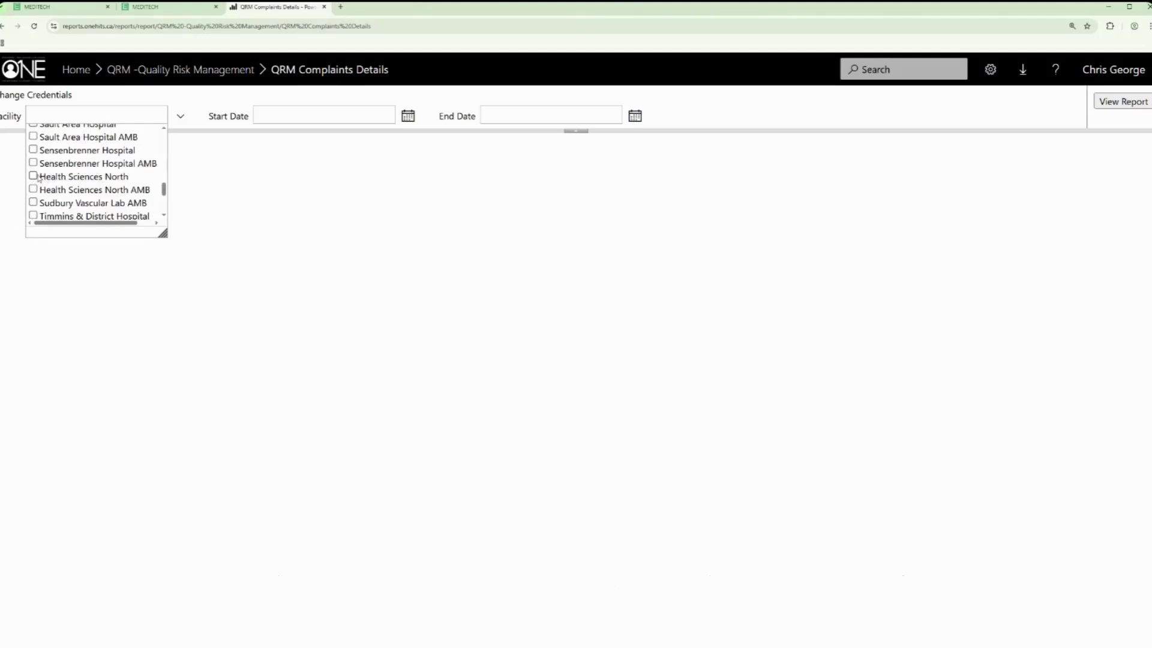
{"action": "left_click", "coordinate": [33, 176]}
{"action": "left_click", "coordinate": [406, 131]}
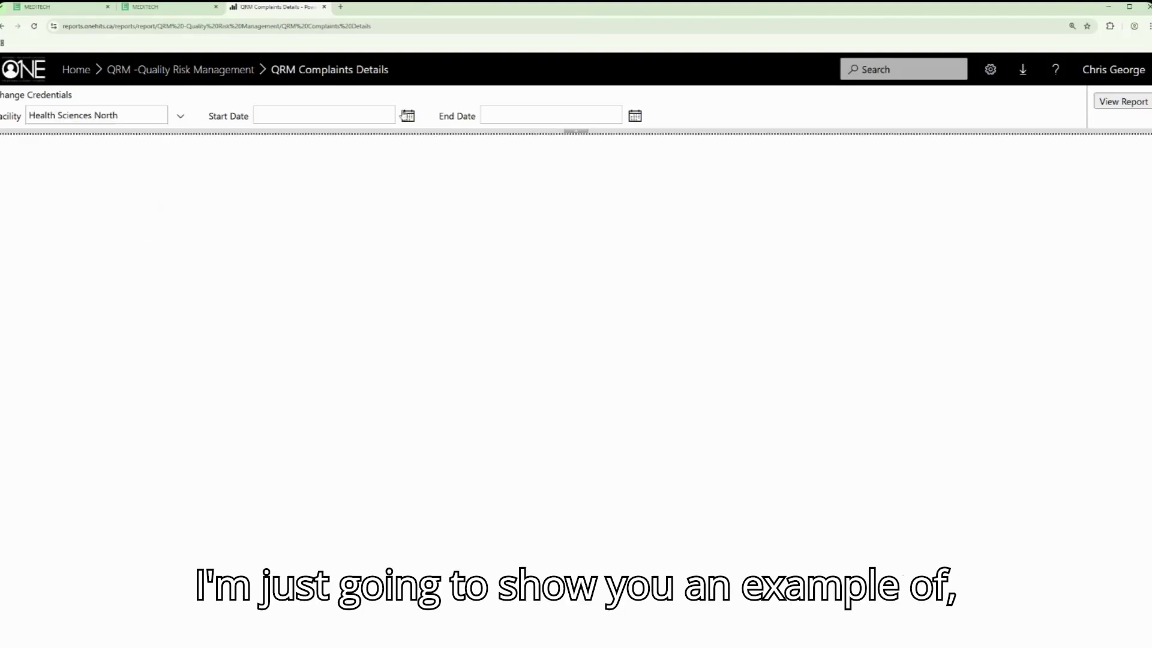
{"action": "left_click", "coordinate": [409, 117]}
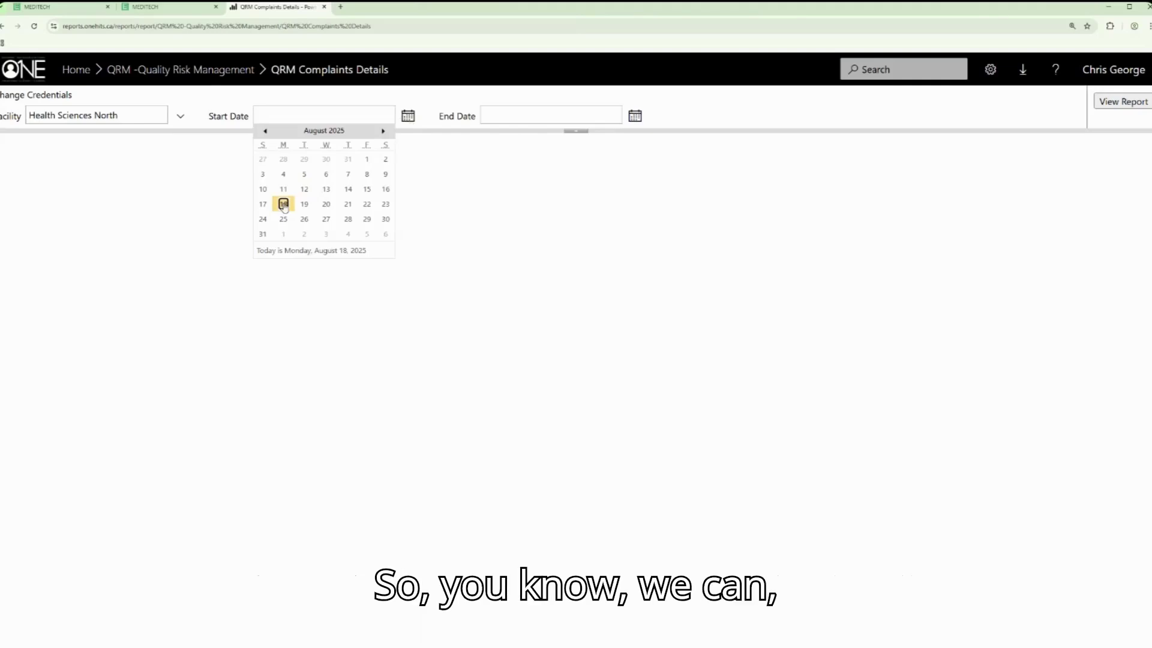
Step: Run the report with start date June 1, 2025 and end date August 18, 2025
{"action": "left_click", "coordinate": [265, 132]}
{"action": "left_click", "coordinate": [266, 132]}
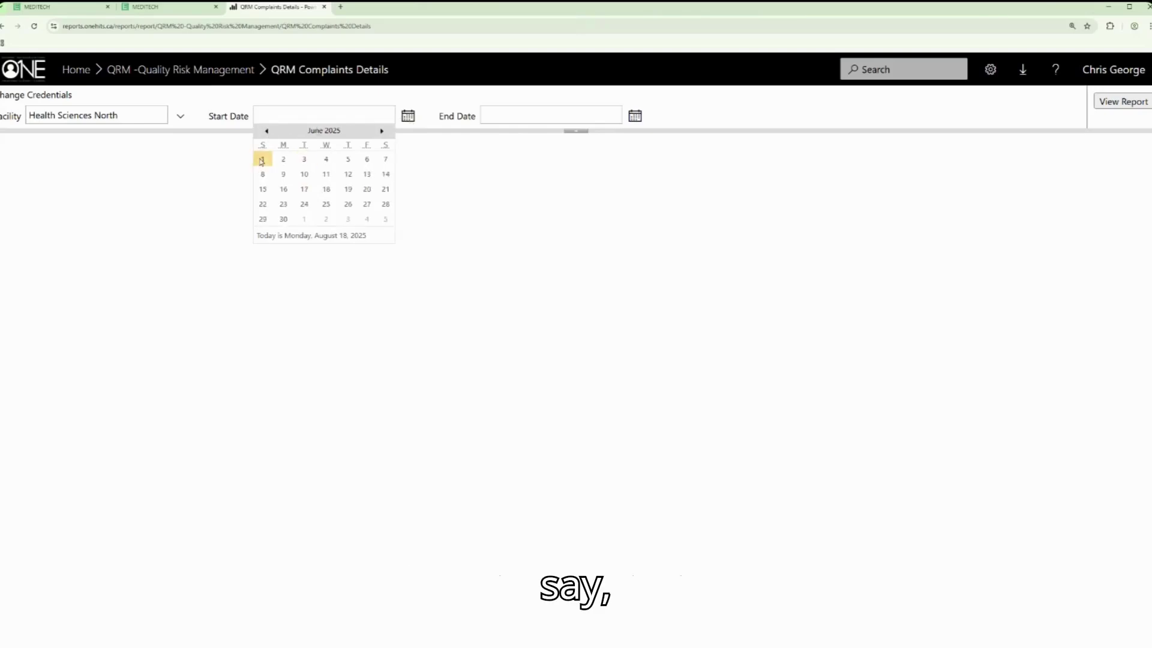
{"action": "left_click", "coordinate": [262, 160]}
{"action": "left_click", "coordinate": [635, 116]}
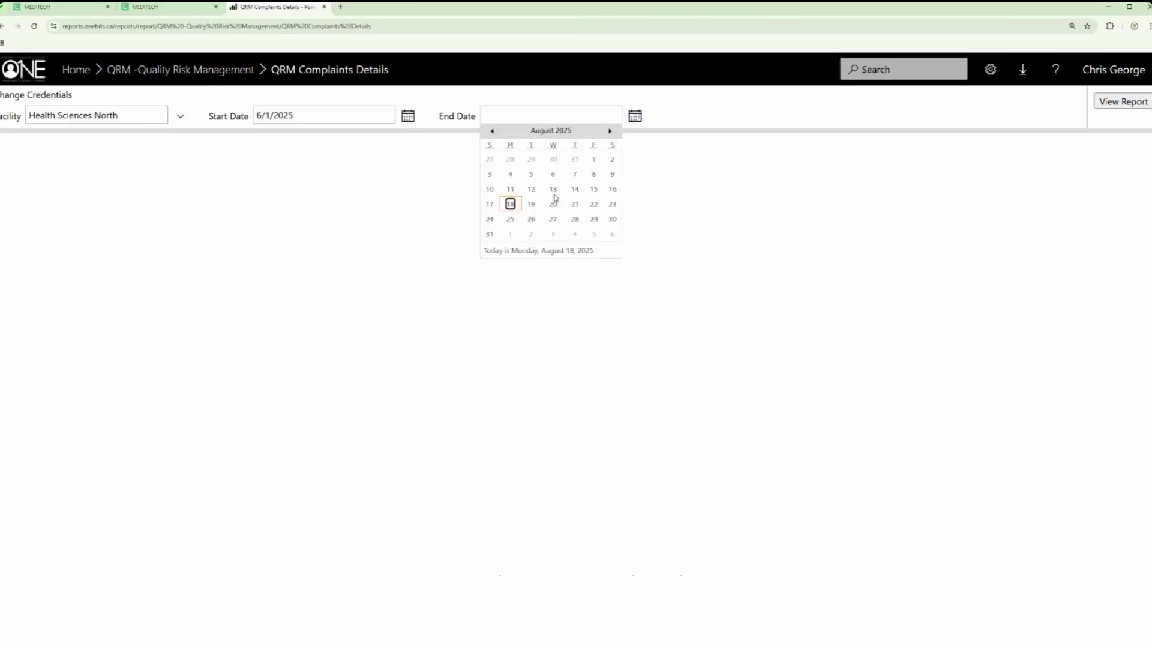
{"action": "left_click", "coordinate": [511, 204]}
{"action": "left_click", "coordinate": [1111, 103]}
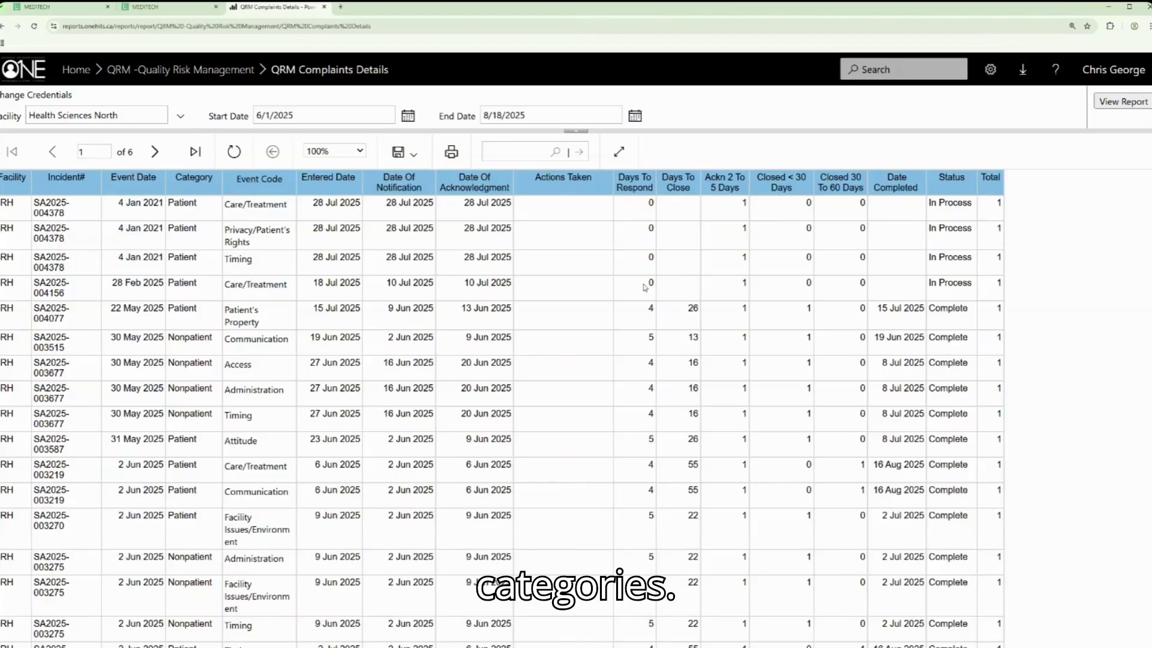
Step: Review the complaint rows, export the report to Excel, and return to the QRM folder
{"action": "scroll", "coordinate": [406, 294], "scroll_direction": "down", "scroll_amount": 6}
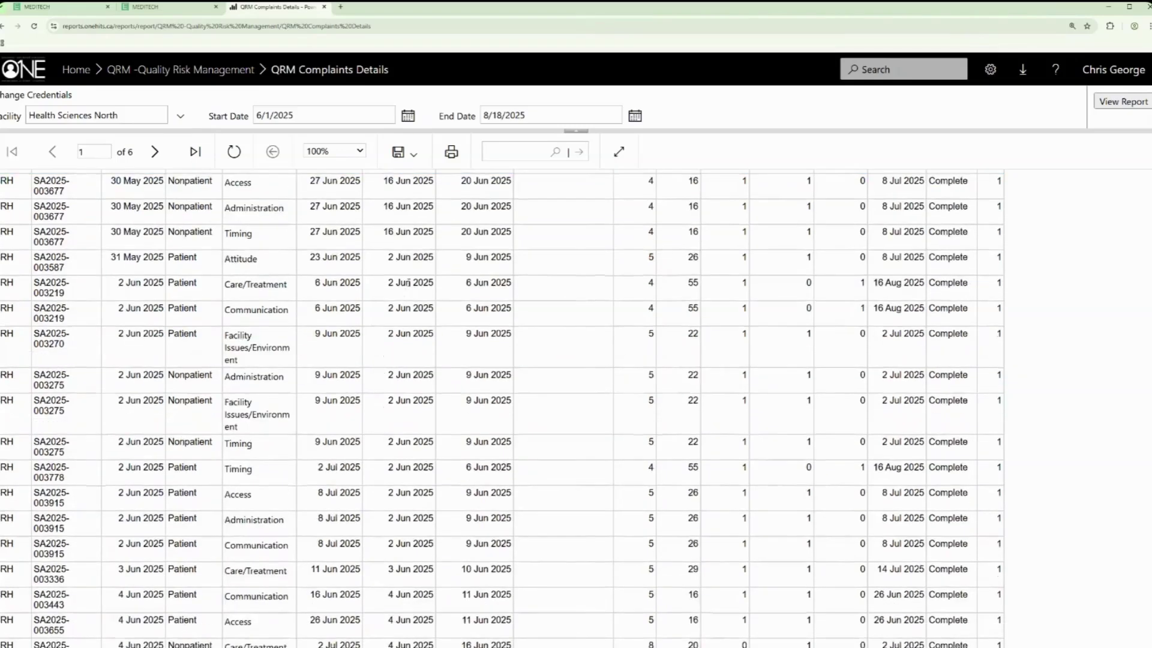
{"action": "scroll", "coordinate": [411, 282], "scroll_direction": "down", "scroll_amount": 1}
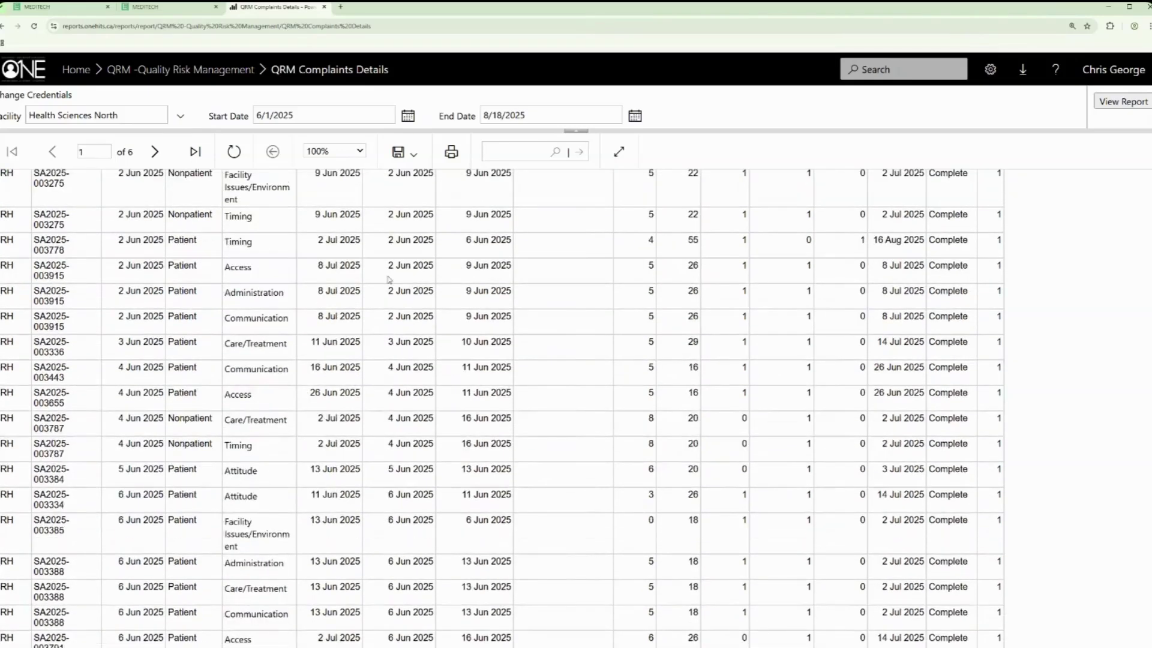
{"action": "scroll", "coordinate": [611, 296], "scroll_direction": "up", "scroll_amount": 7}
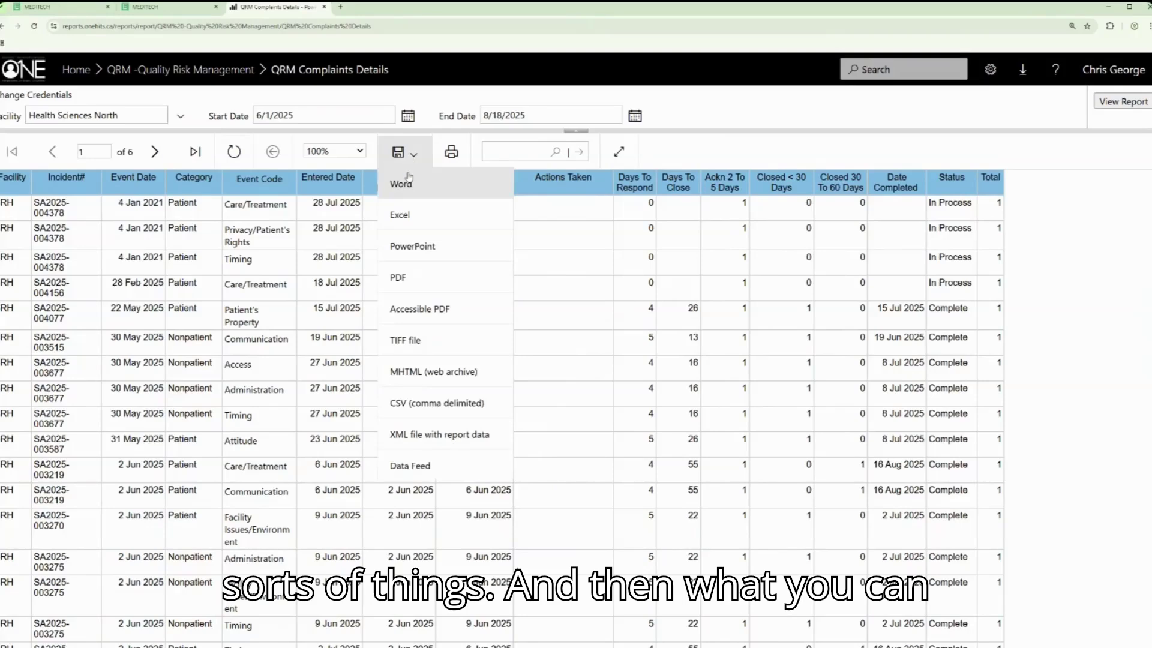
{"action": "left_click", "coordinate": [405, 153]}
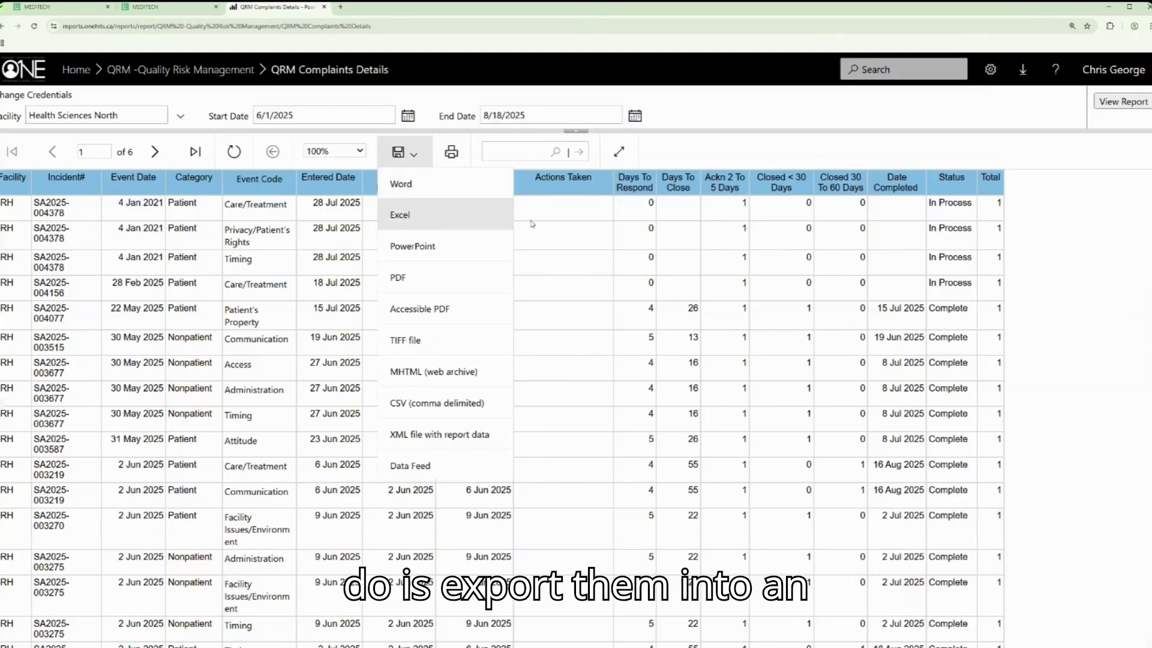
{"action": "left_click", "coordinate": [406, 214]}
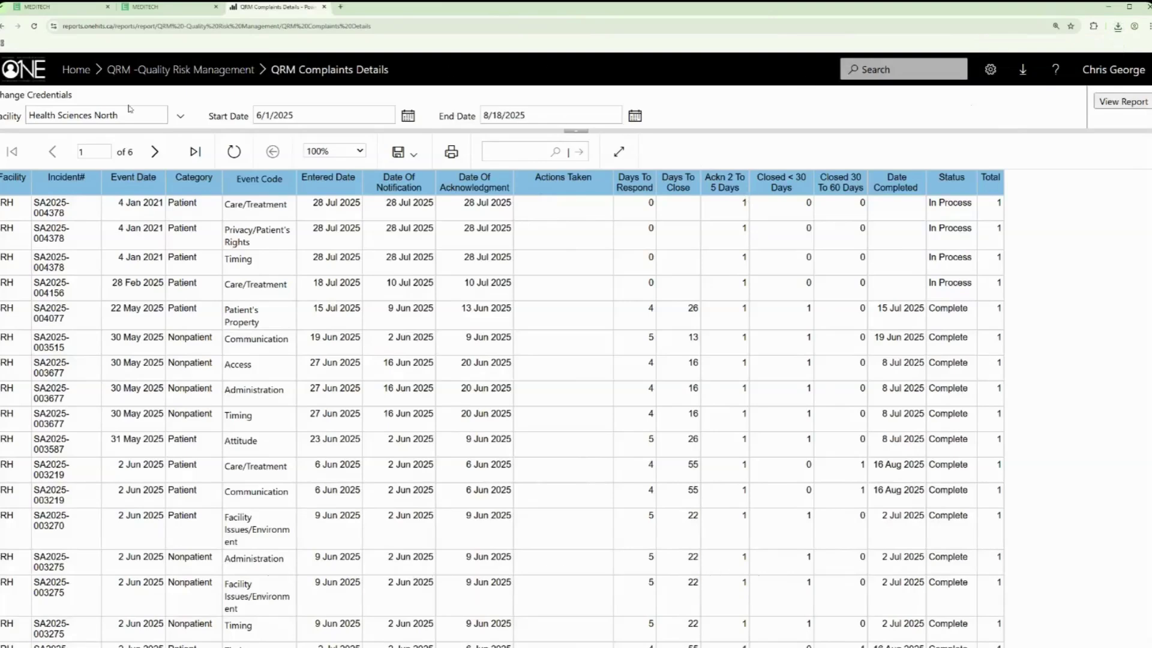
{"action": "left_click", "coordinate": [177, 70]}
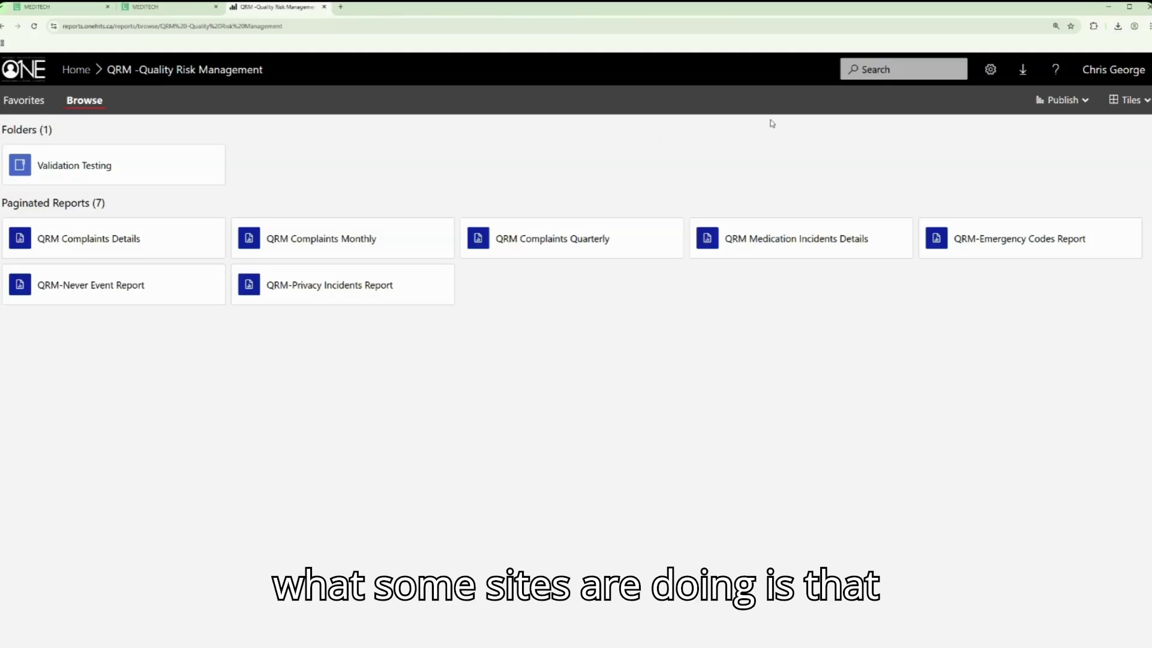
Step: Switch back to the MEDITECH tab showing the quarterly Incident Statistics Desktop
{"action": "left_click", "coordinate": [203, 8]}
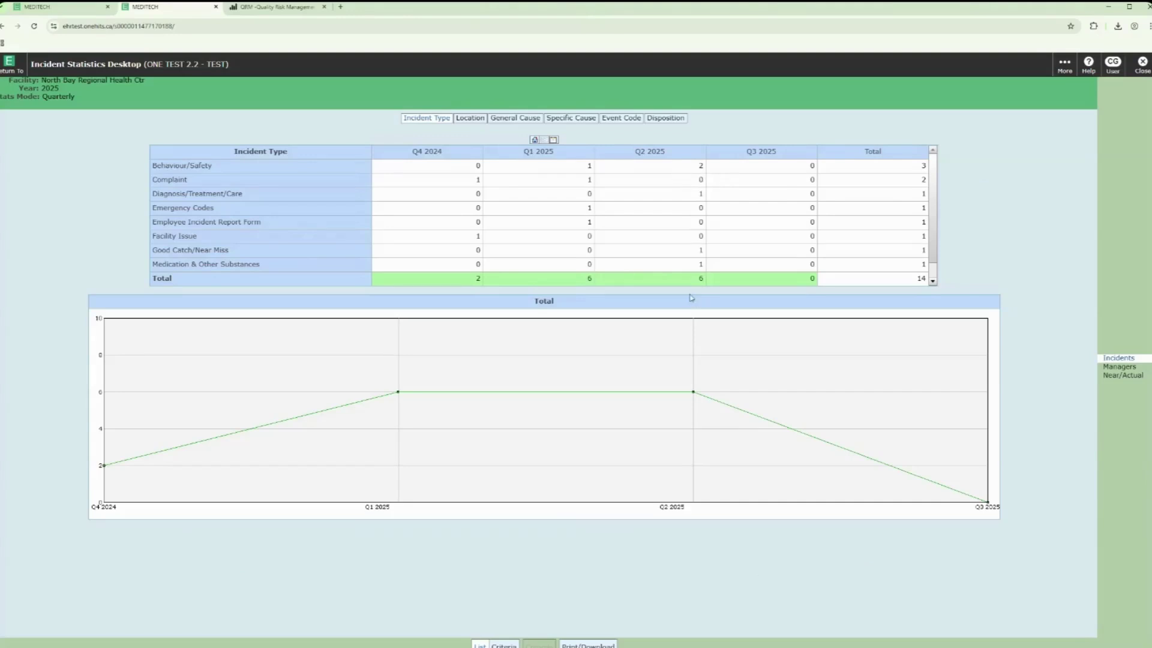
Step: Select the Q1 2025 Total cell and display details of its six incidents
{"action": "left_click", "coordinate": [579, 284]}
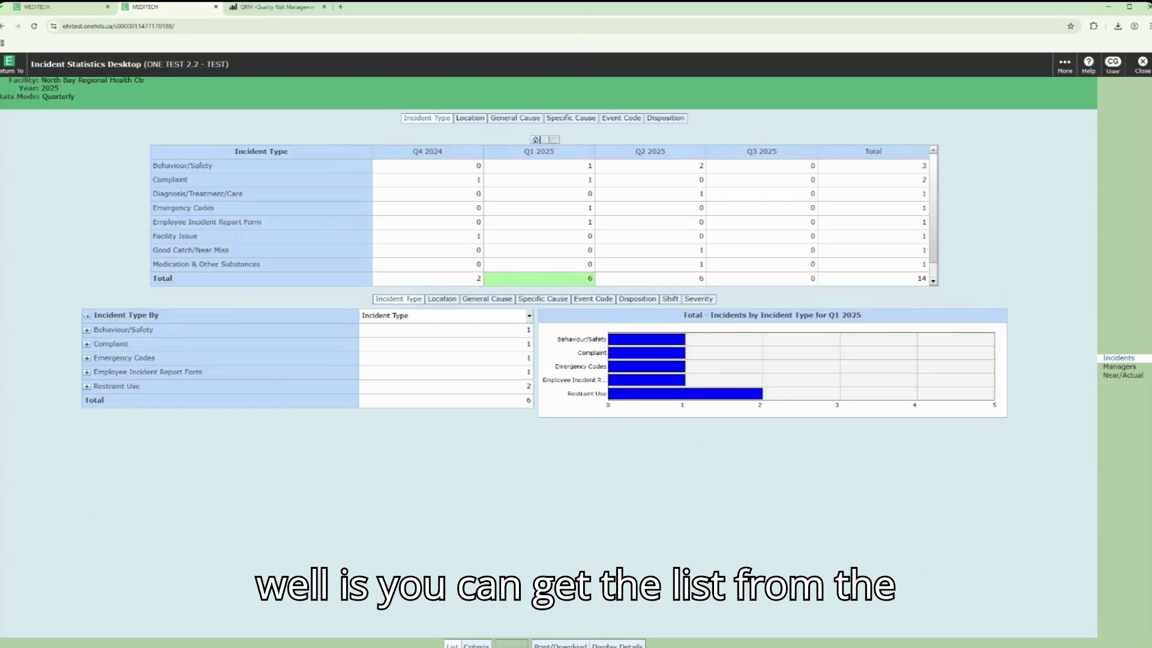
{"action": "left_click", "coordinate": [618, 645]}
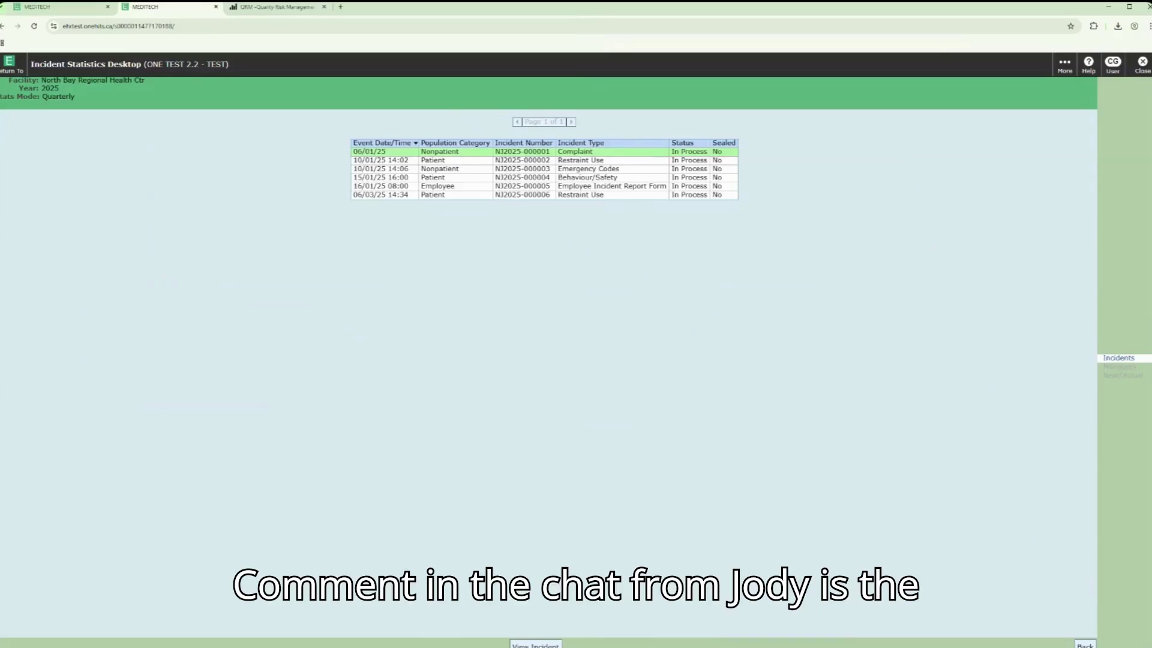
Step: Go back from the incident list to the Q1 2025 incident-type breakdown
{"action": "left_click", "coordinate": [1085, 646]}
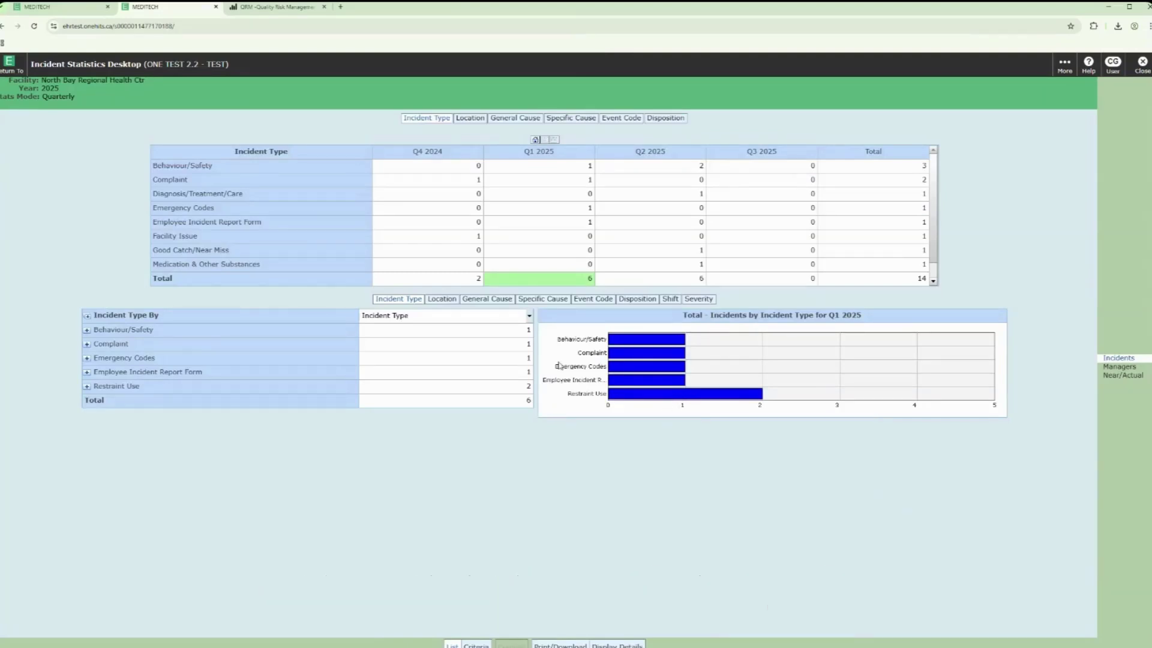
Step: Return to the report server Home page showing its six folders, including QRM -Quality Risk Management
{"action": "left_click", "coordinate": [273, 8]}
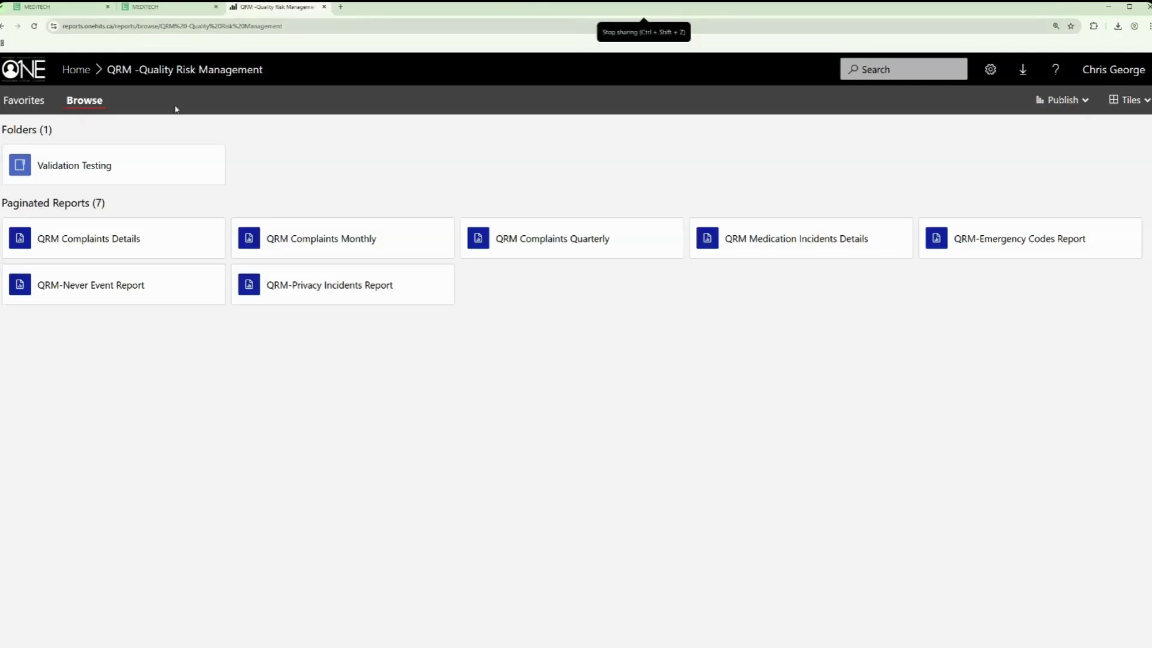
{"action": "left_click", "coordinate": [85, 81]}
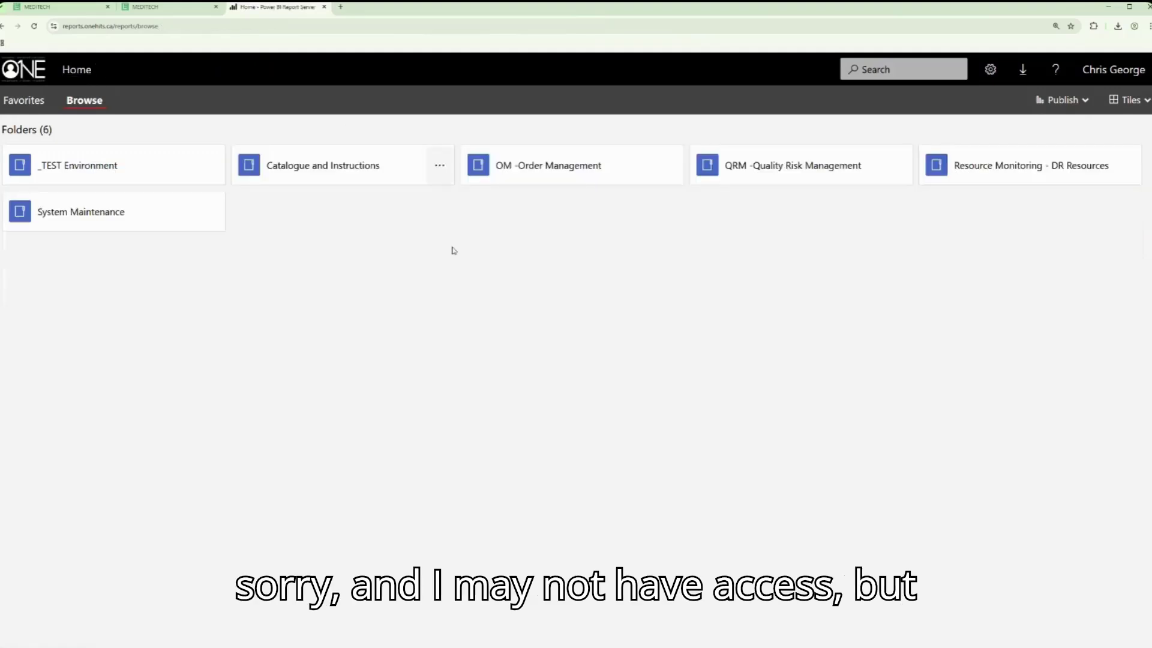